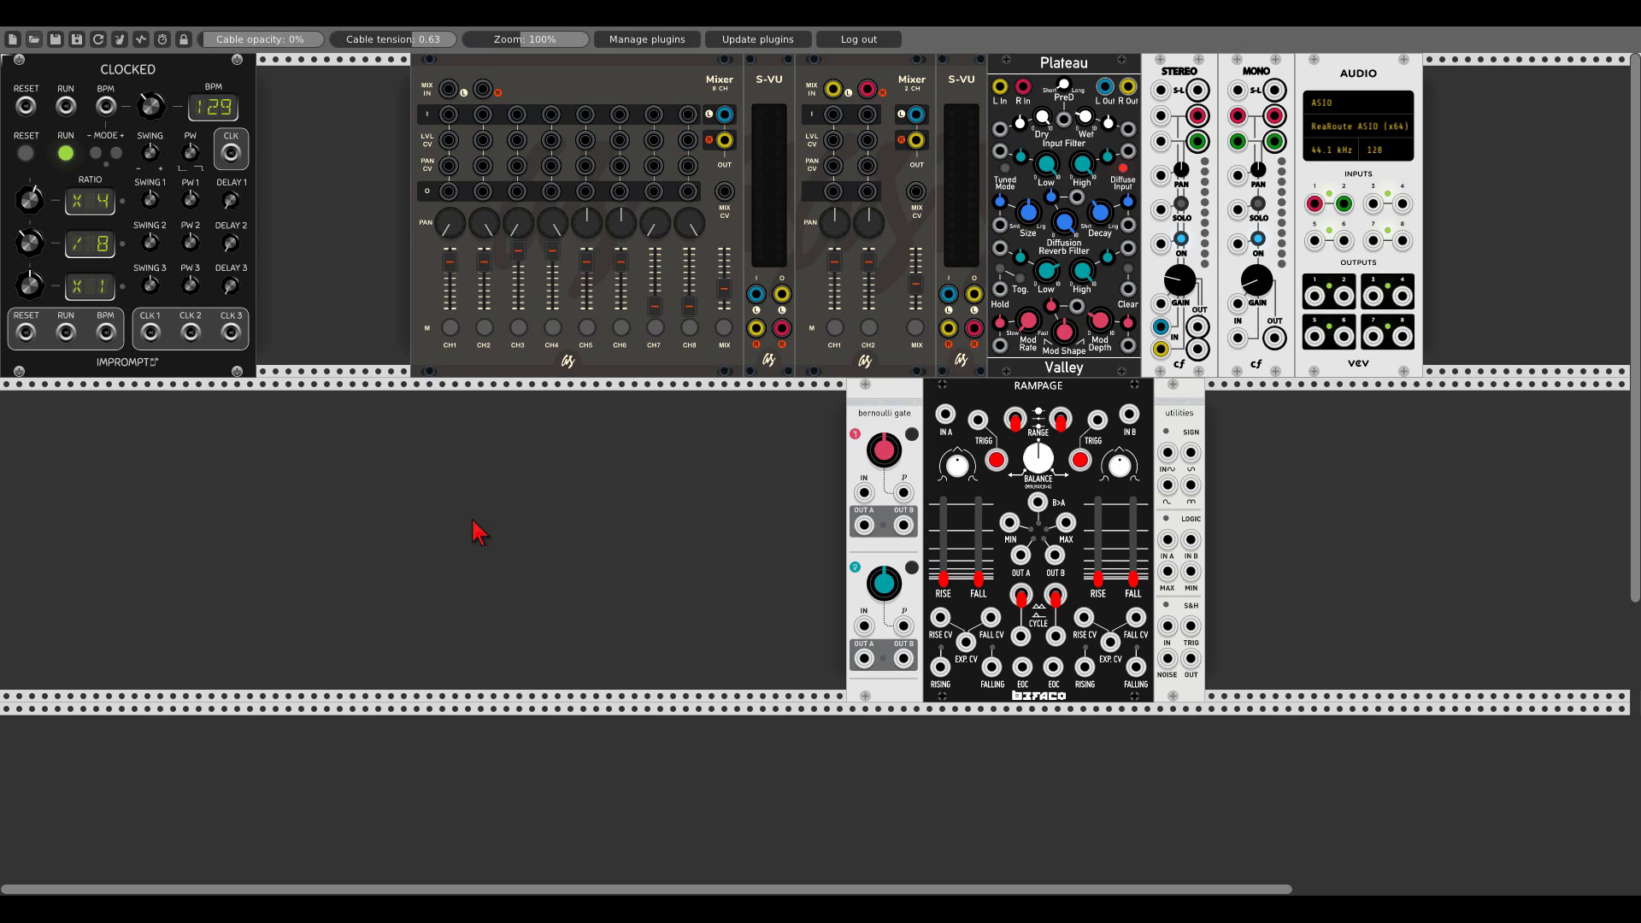
Add an XFX Wave oscillator to the second rack row and set its waveform to PD Double-Sine
{"action": "right_click", "coordinate": [450, 559]}
{"action": "type", "text": "xfx"}
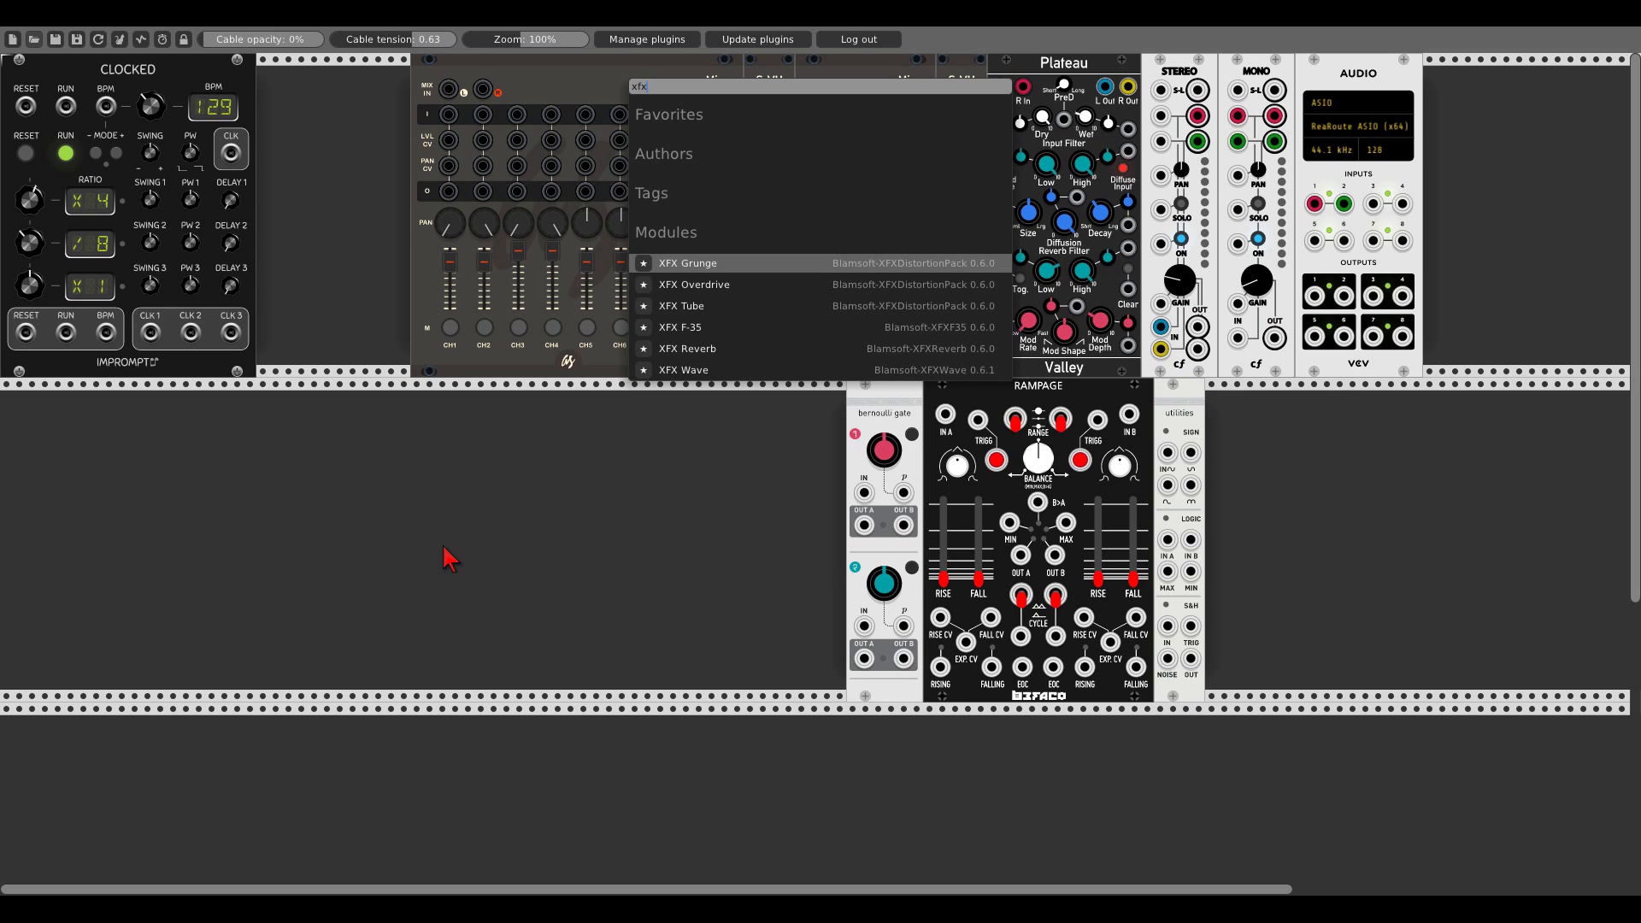
{"action": "left_click", "coordinate": [683, 370]}
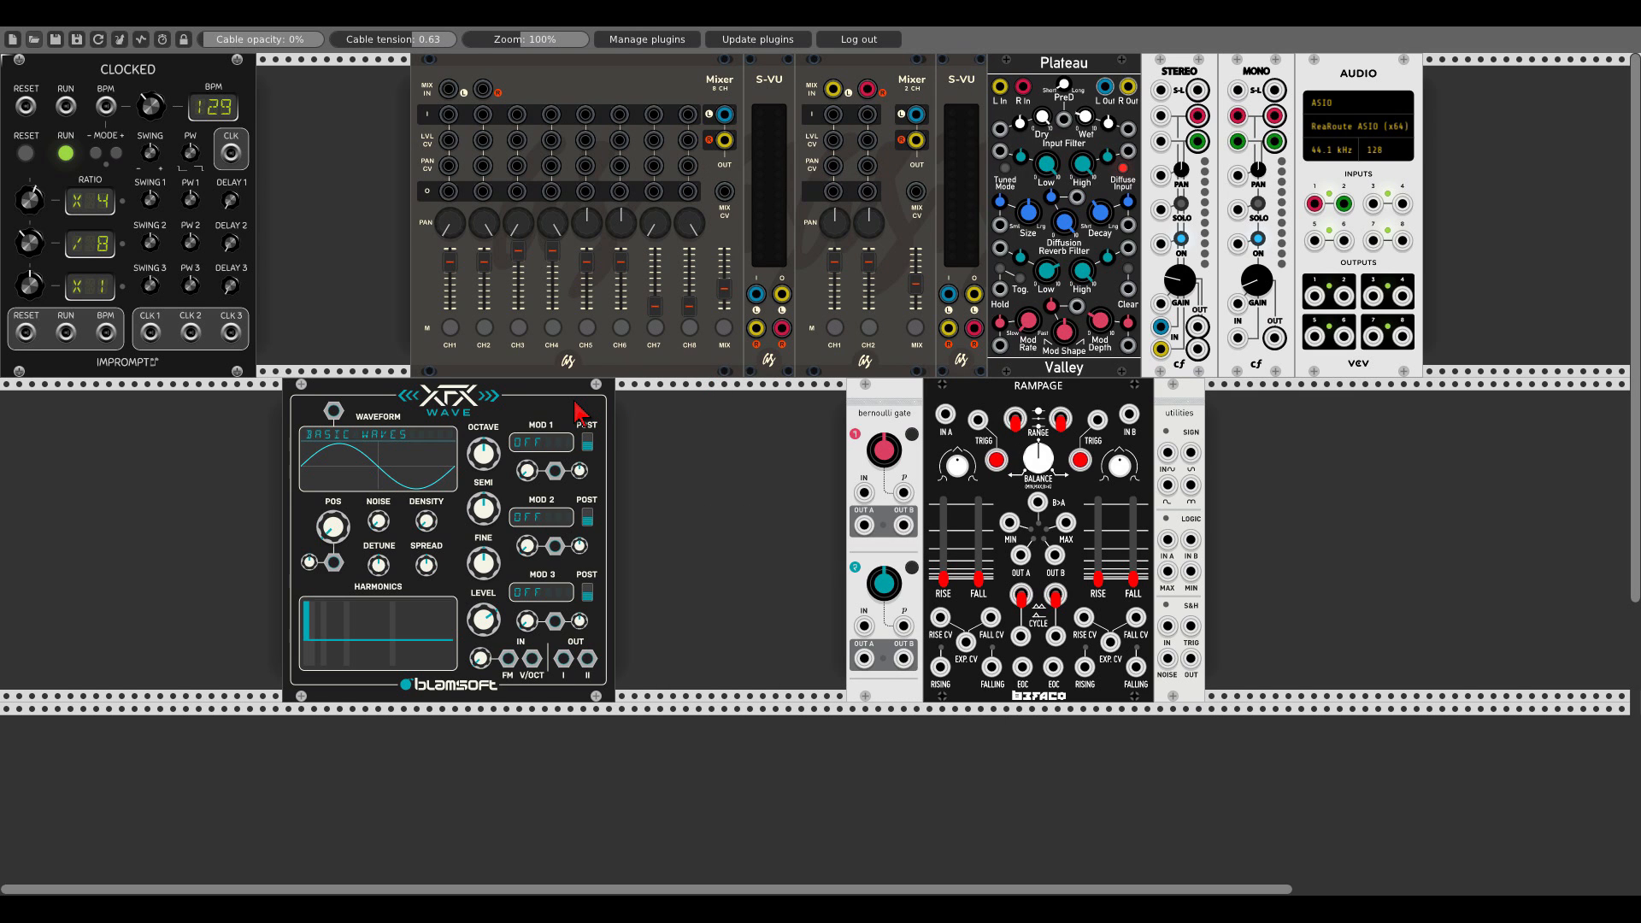
{"action": "left_click", "coordinate": [373, 454]}
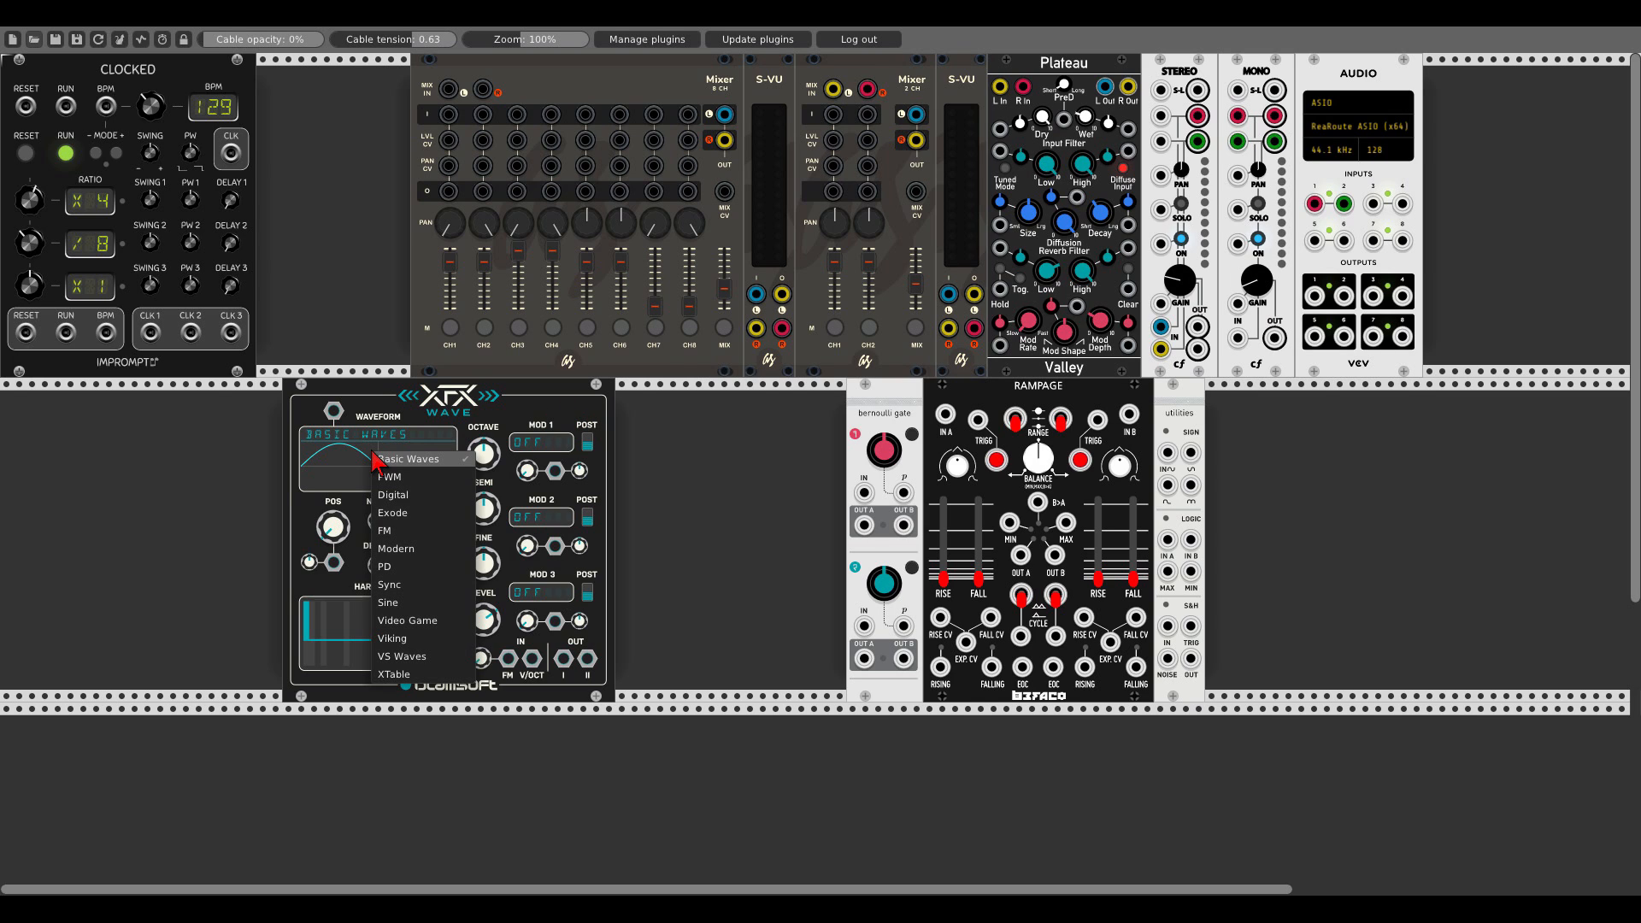
{"action": "mouse_move", "coordinate": [389, 566]}
{"action": "left_click", "coordinate": [518, 577]}
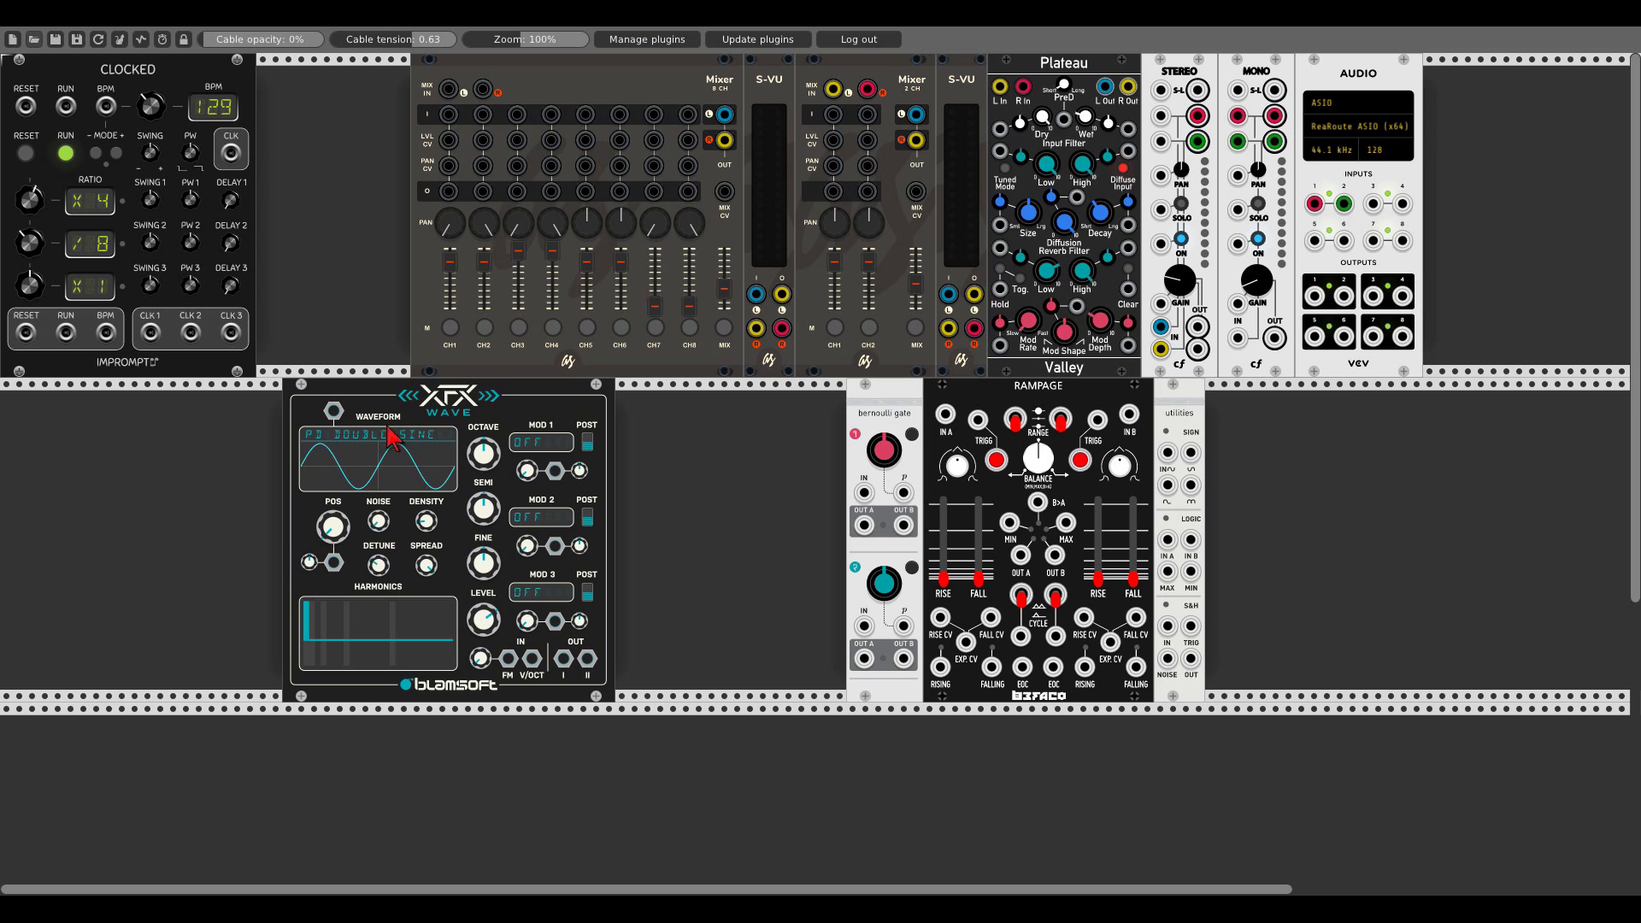
Move XFX Wave aside and add an Entropia sequencer with the Dark matter edition theme at the start of the second row
{"action": "left_click_drag", "start_coordinate": [395, 406], "coordinate": [536, 408]}
{"action": "right_click", "coordinate": [229, 479]}
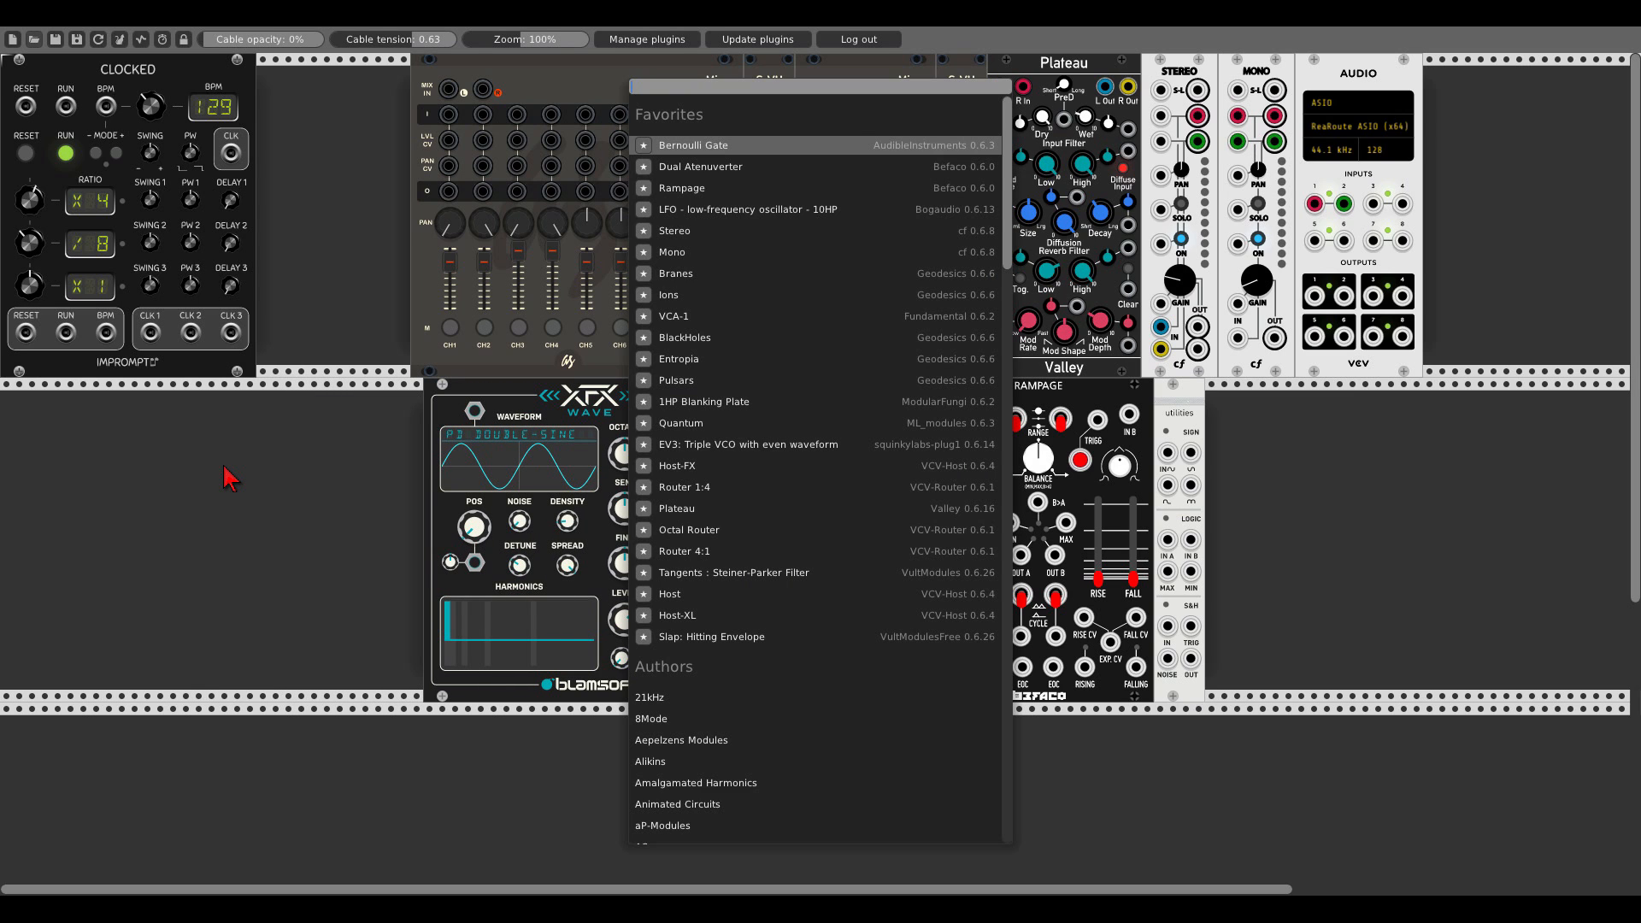
{"action": "left_click", "coordinate": [679, 361]}
{"action": "right_click", "coordinate": [318, 403]}
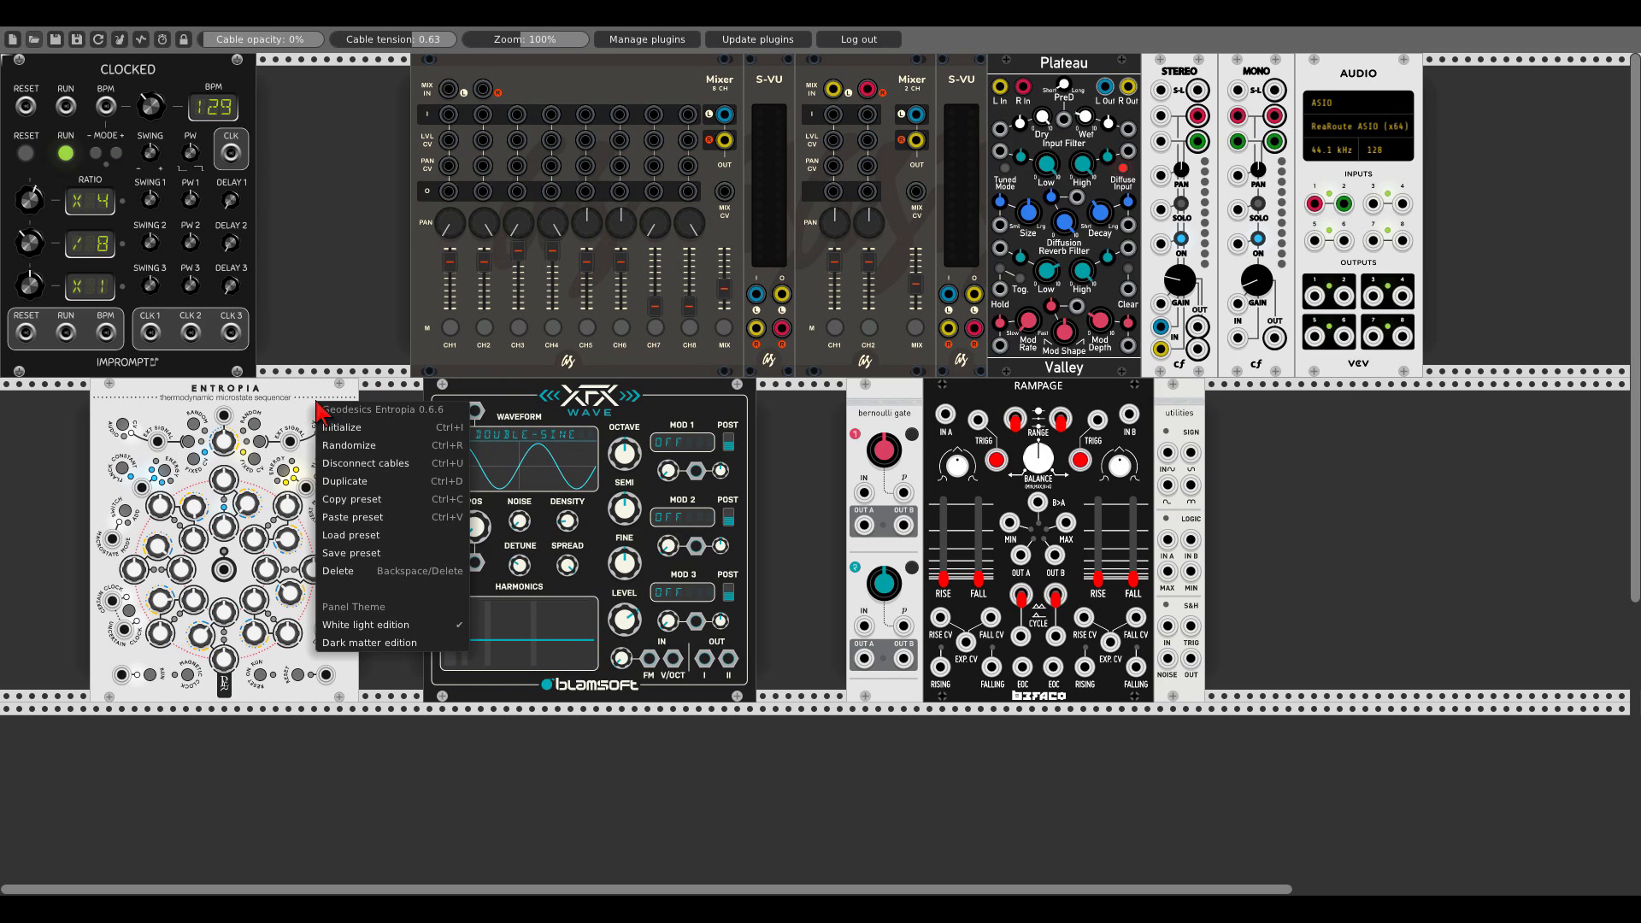
{"action": "left_click", "coordinate": [345, 644]}
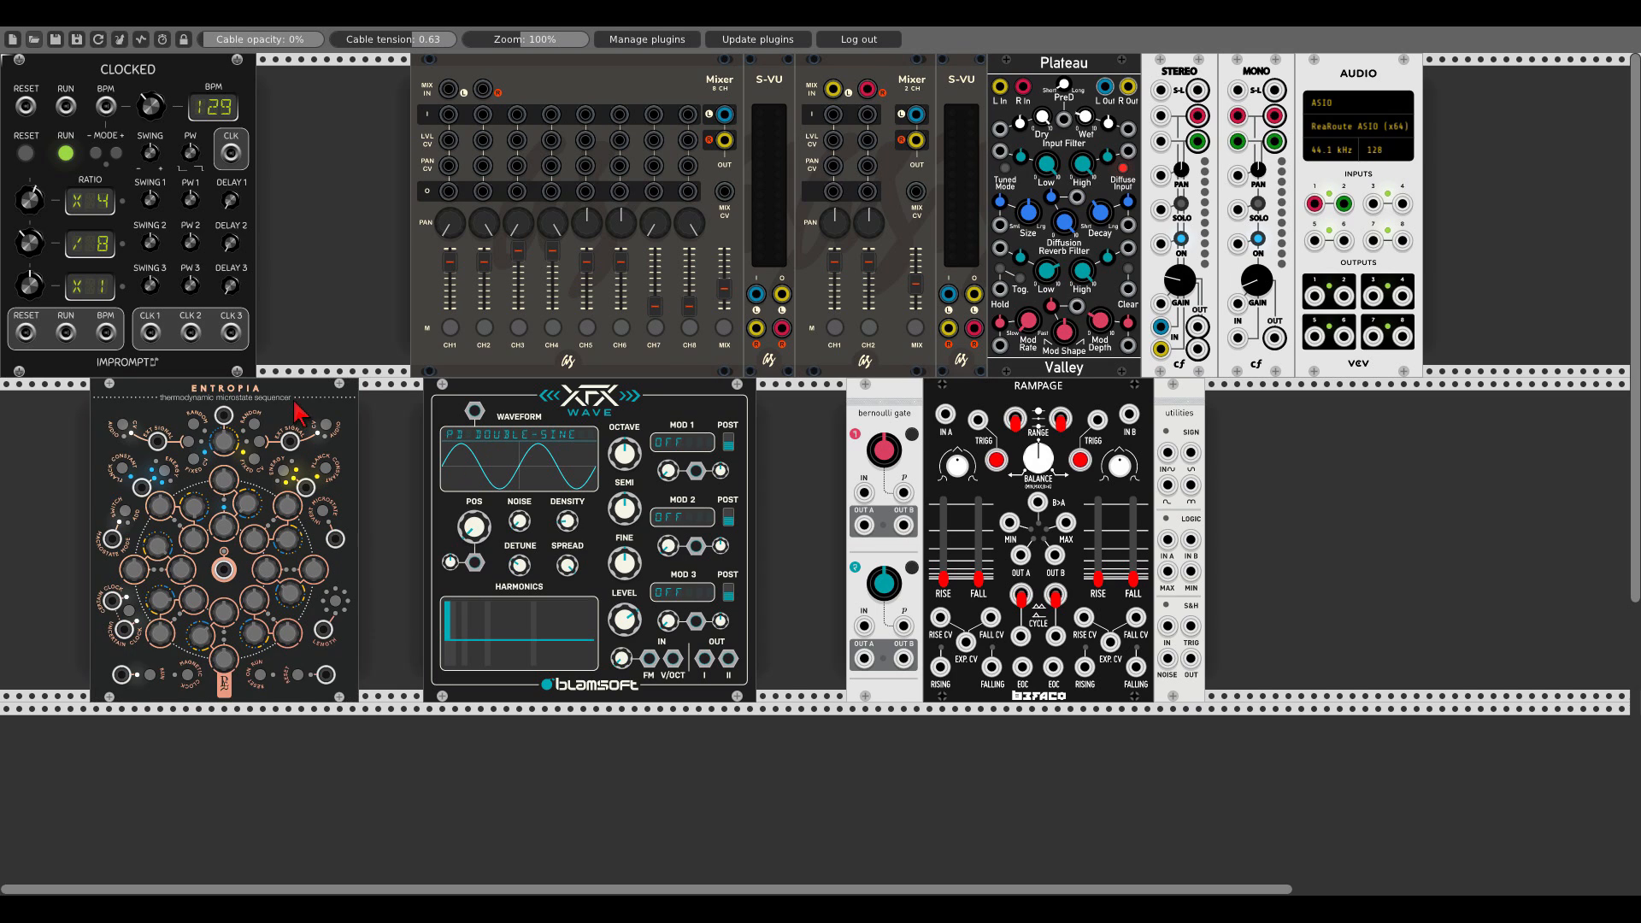
{"action": "left_click_drag", "start_coordinate": [327, 621], "coordinate": [237, 622]}
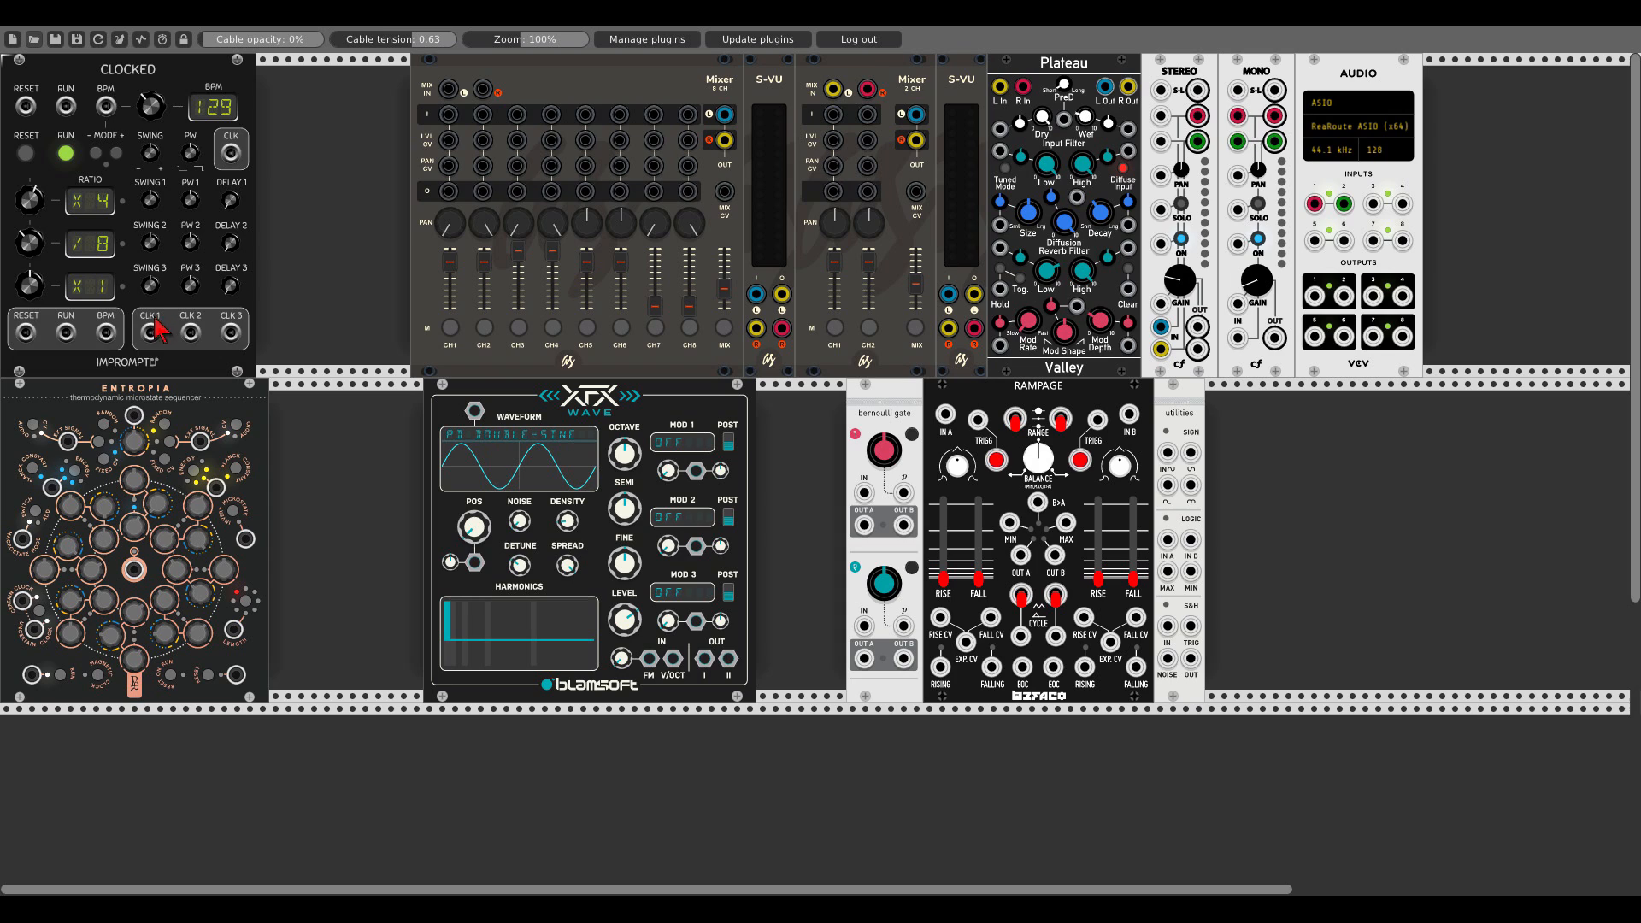
Patch Clocked's CLK 1 output to Entropia's clock input and set the cable opacity to 50%
{"action": "left_click_drag", "start_coordinate": [151, 332], "coordinate": [24, 607]}
{"action": "double_click", "coordinate": [266, 40]}
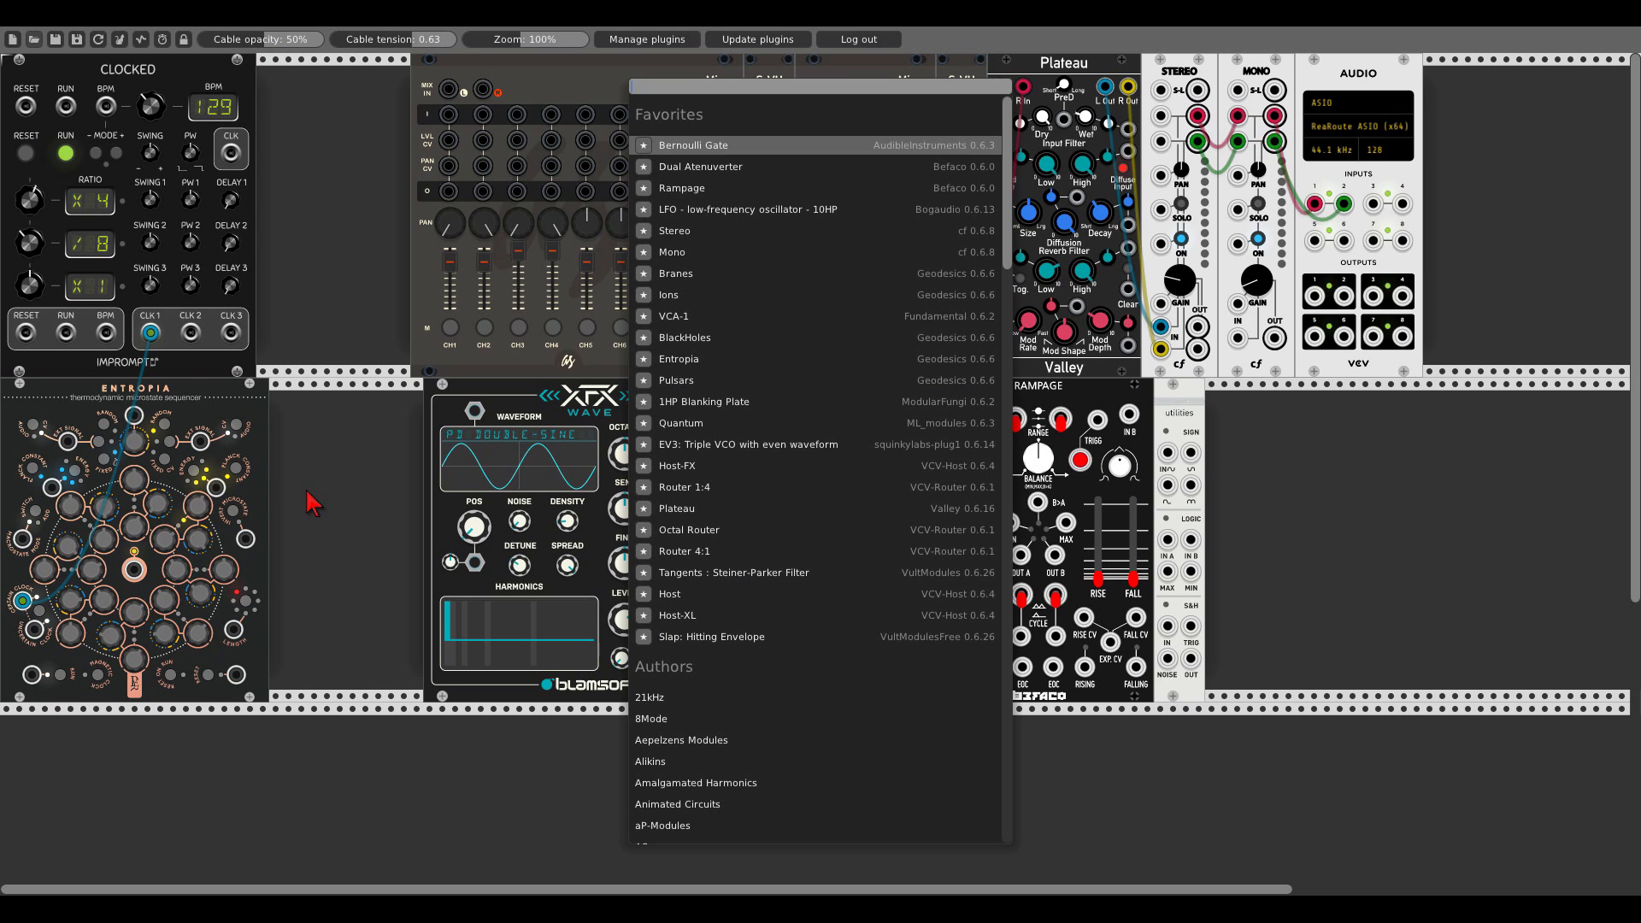
Add a Quantum beside Entropia, enable its second, third, seventh and tenth notes from the top, and feed its In from Entropia's central output
{"action": "left_click", "coordinate": [682, 424]}
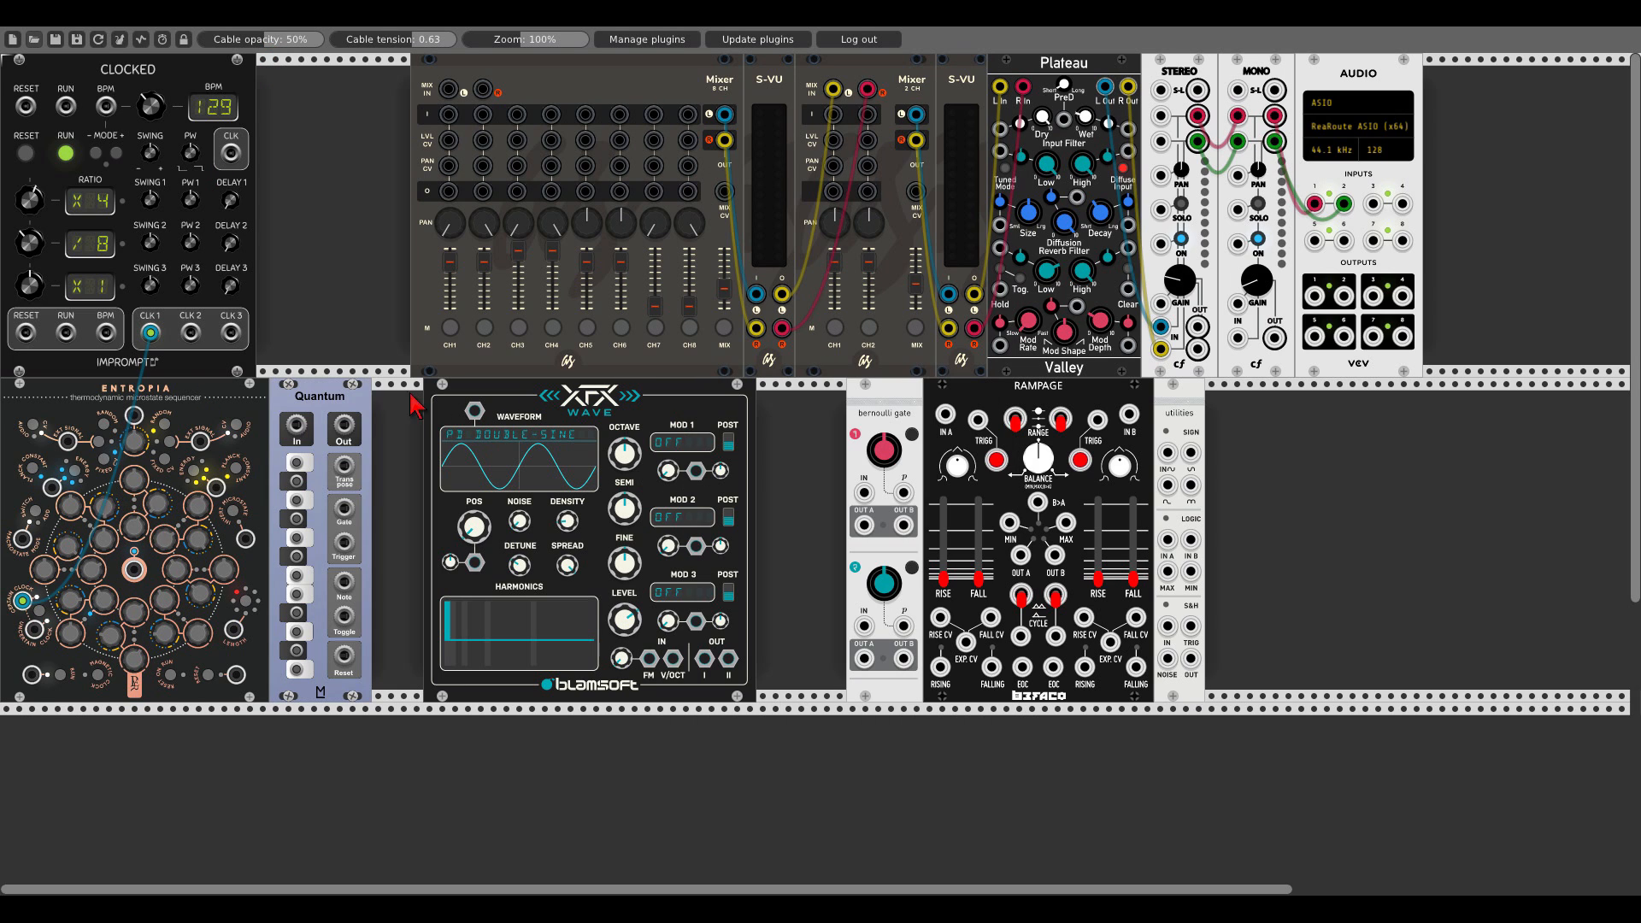
{"action": "left_click", "coordinate": [297, 630]}
{"action": "left_click", "coordinate": [297, 575]}
{"action": "left_click", "coordinate": [297, 500]}
{"action": "left_click", "coordinate": [297, 481]}
{"action": "left_click_drag", "start_coordinate": [134, 570], "coordinate": [297, 424]}
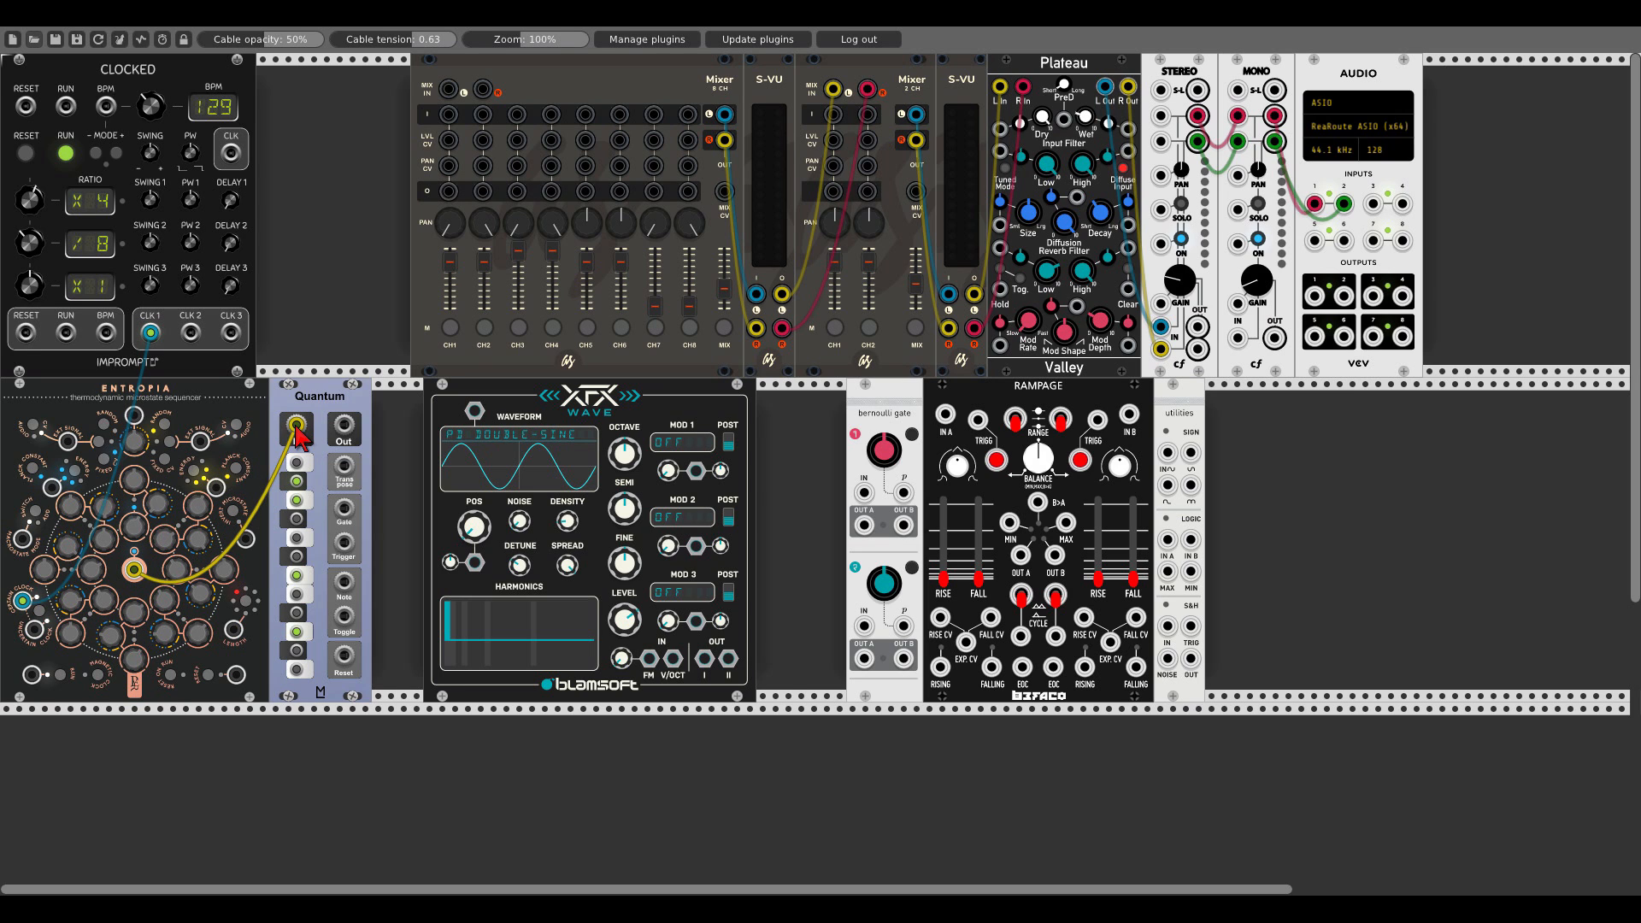
Move XFX Wave up against Quantum and add a two-channel VCA directly after it
{"action": "left_click_drag", "start_coordinate": [564, 405], "coordinate": [513, 405]}
{"action": "right_click", "coordinate": [745, 488]}
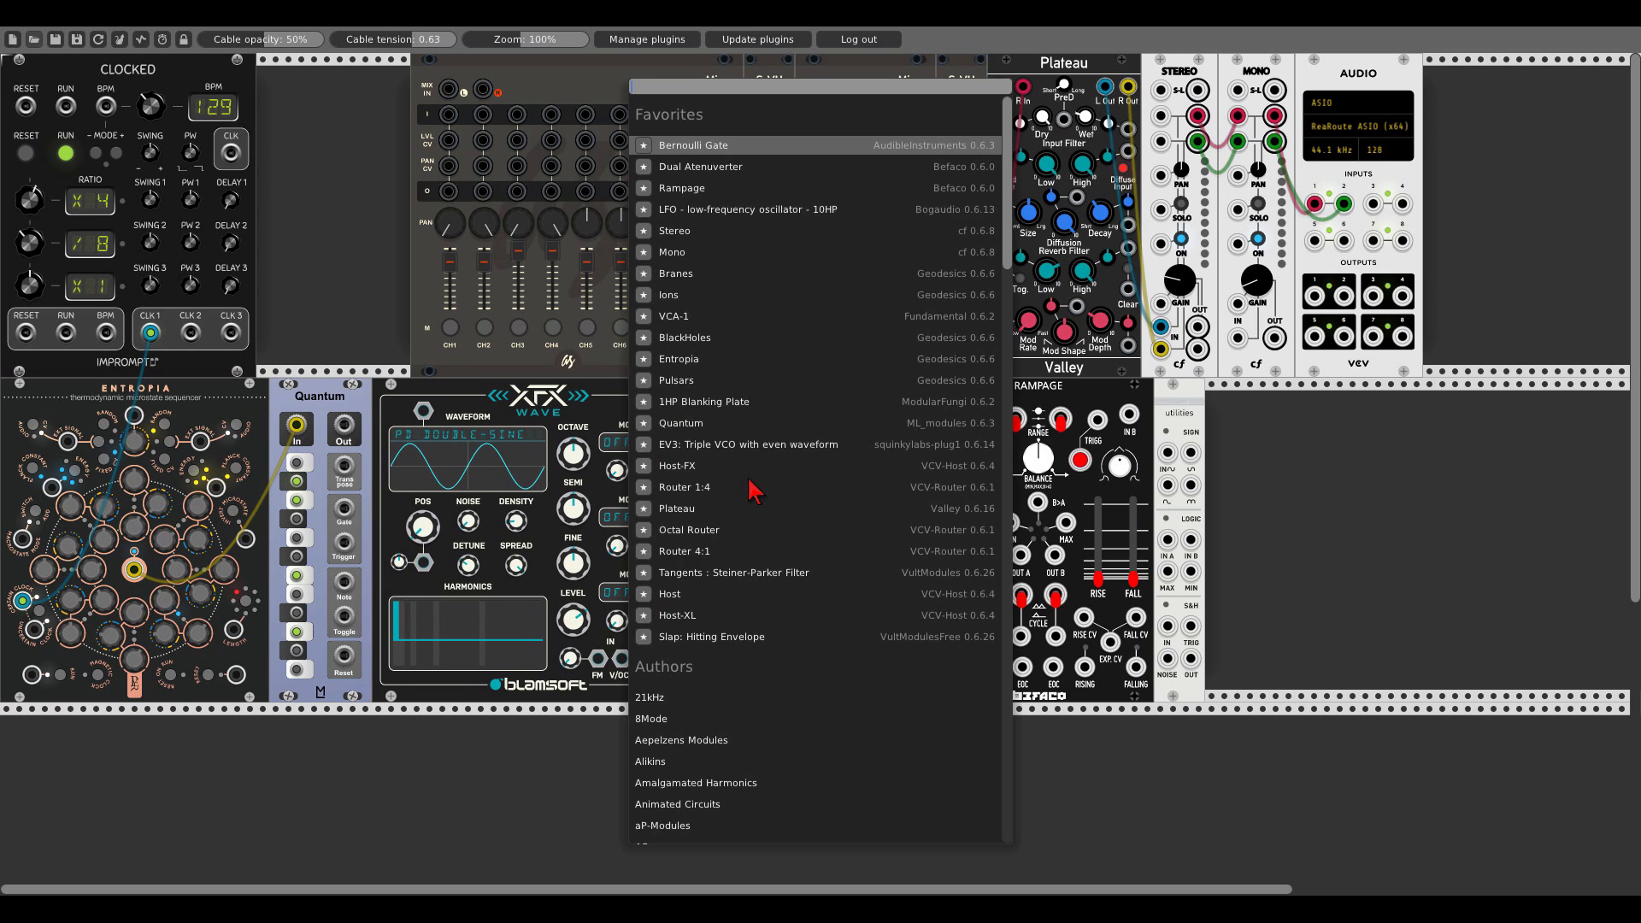
{"action": "type", "text": "vca"}
{"action": "left_click", "coordinate": [696, 350]}
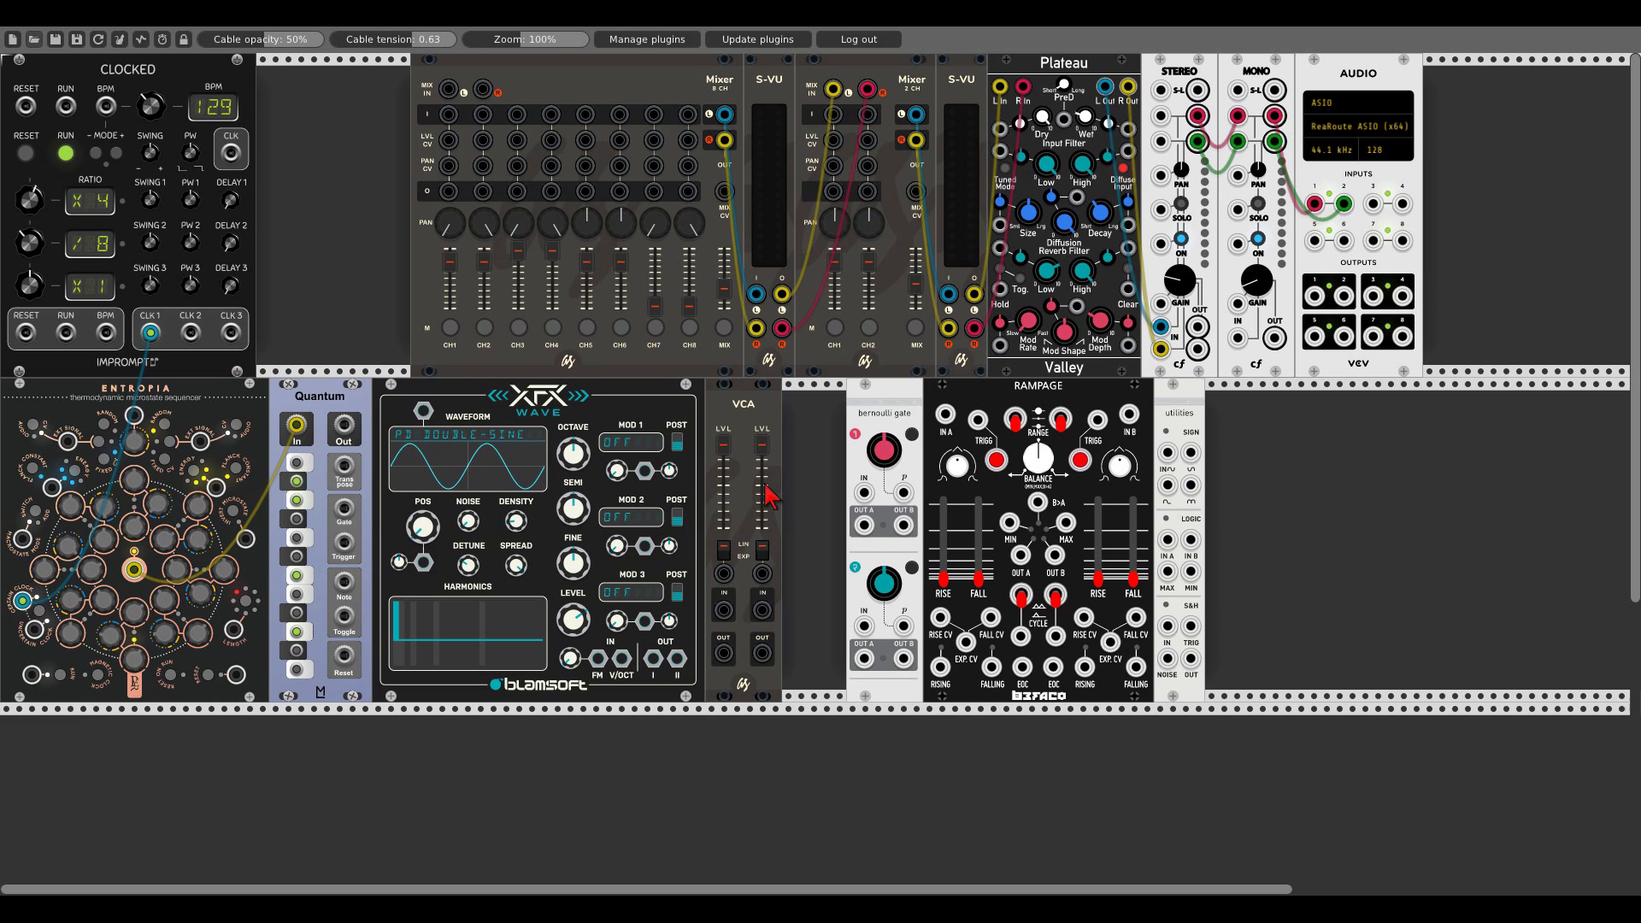
Add the Bogaudio ADSR utility envelope (3HP) next to the VCA
{"action": "right_click", "coordinate": [802, 509]}
{"action": "type", "text": "adsr"}
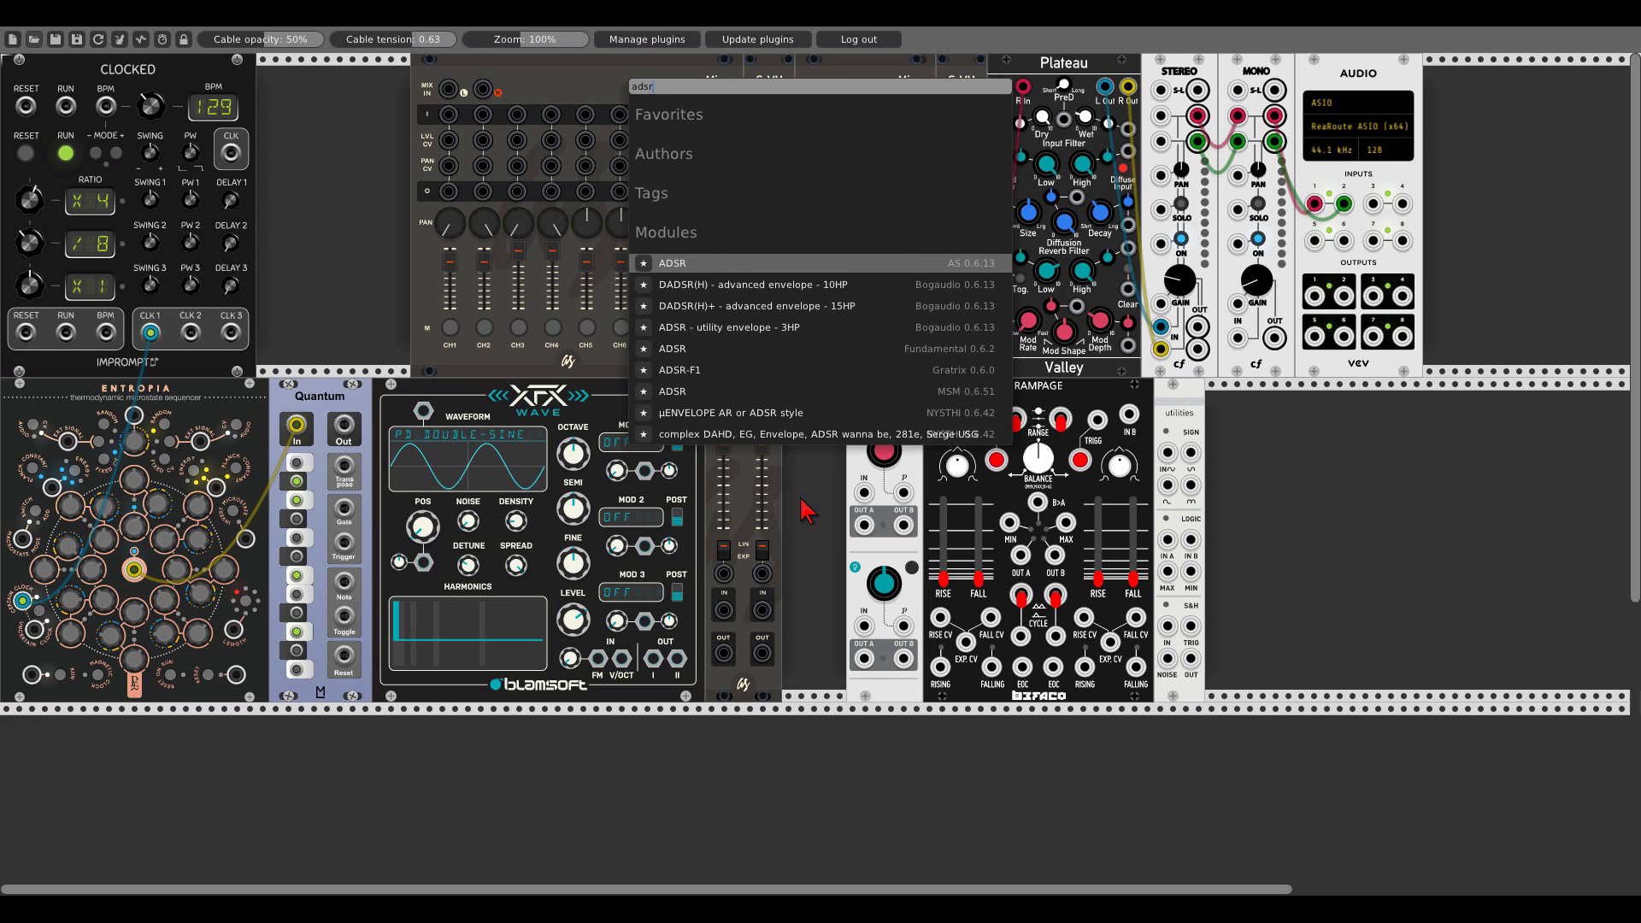
{"action": "left_click", "coordinate": [747, 329]}
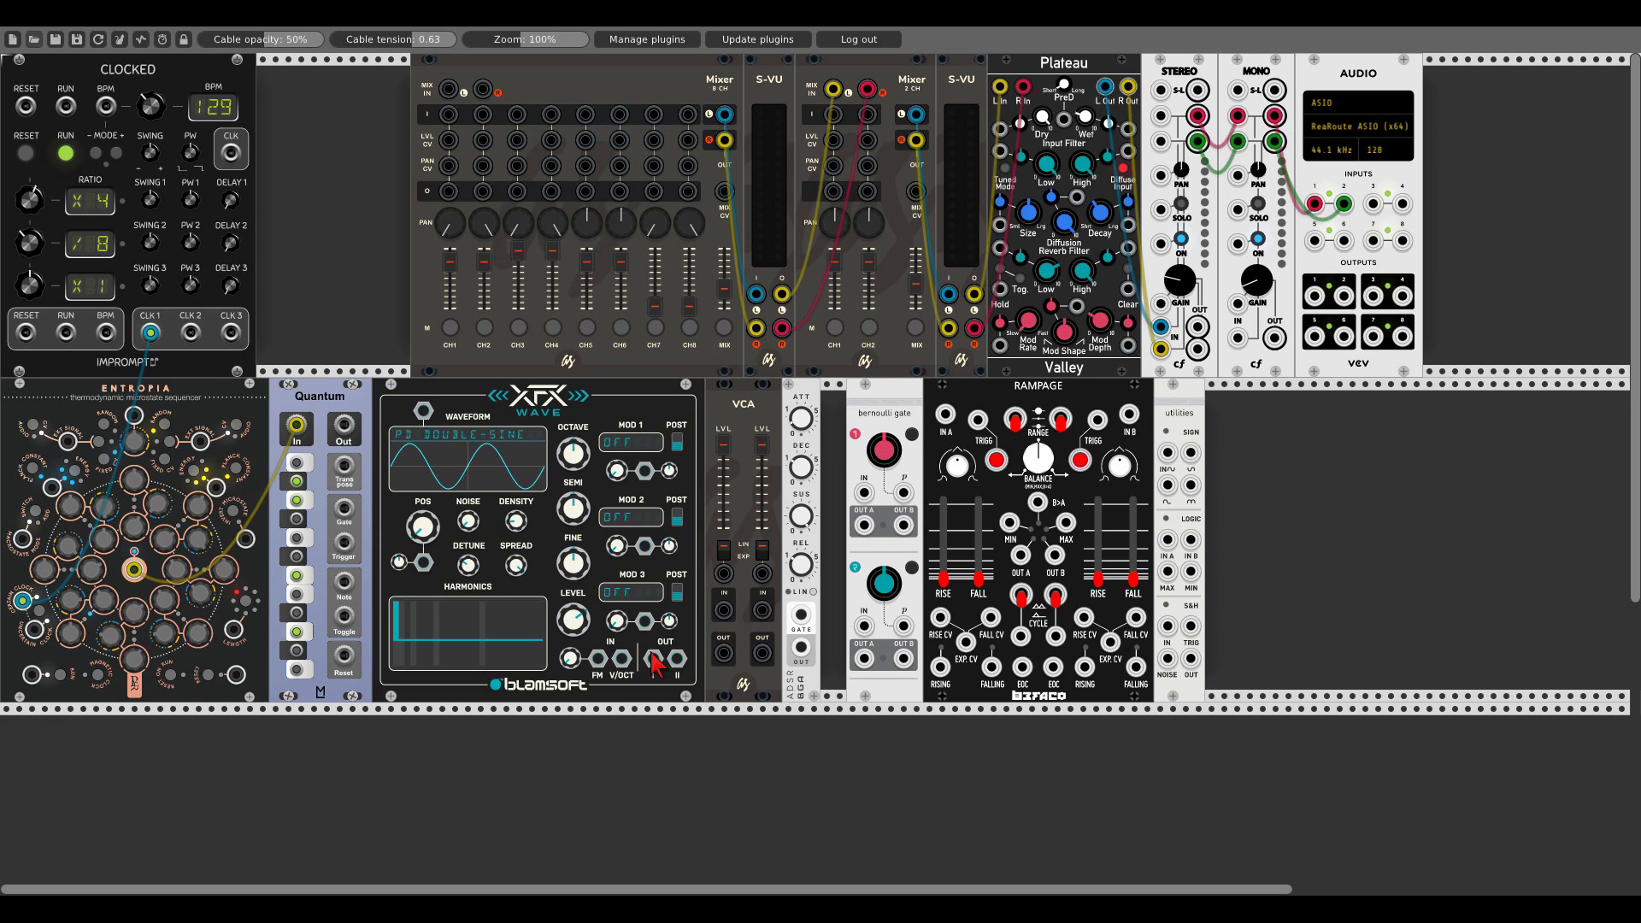
Patch XFX Wave's outputs I and II into the two VCA inputs and the ADSR output into both VCA level CV inputs
{"action": "left_click_drag", "start_coordinate": [653, 659], "coordinate": [762, 610]}
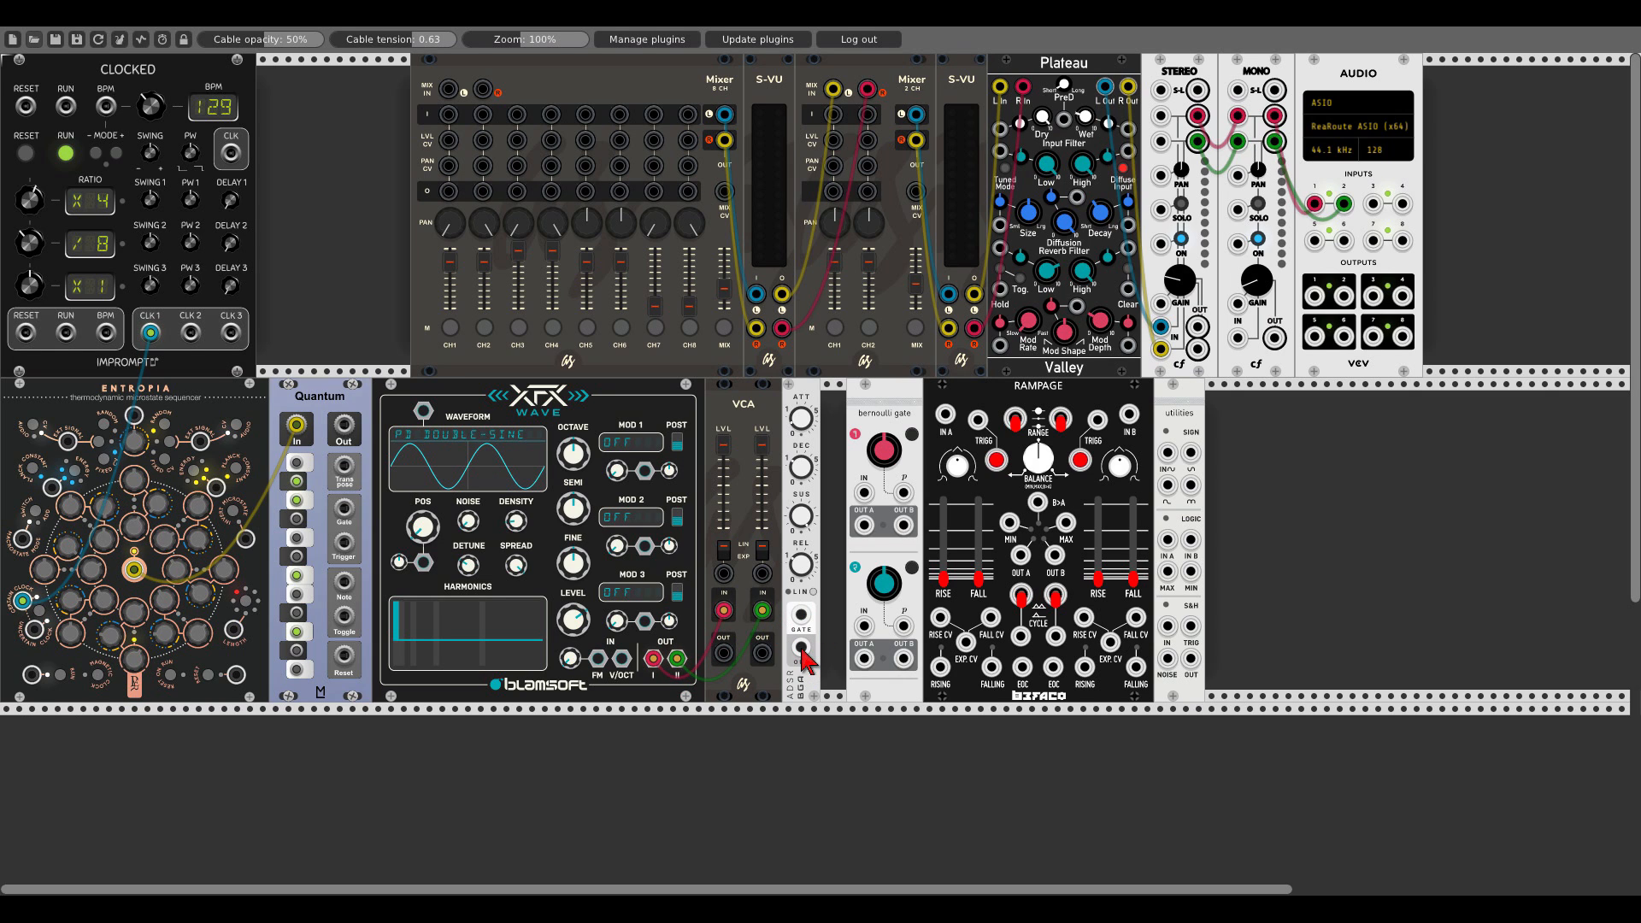
{"action": "mouse_move", "coordinate": [801, 652]}
{"action": "left_mouse_down"}
{"action": "mouse_move", "coordinate": [723, 574]}
{"action": "mouse_move", "coordinate": [801, 653]}
{"action": "left_mouse_up"}
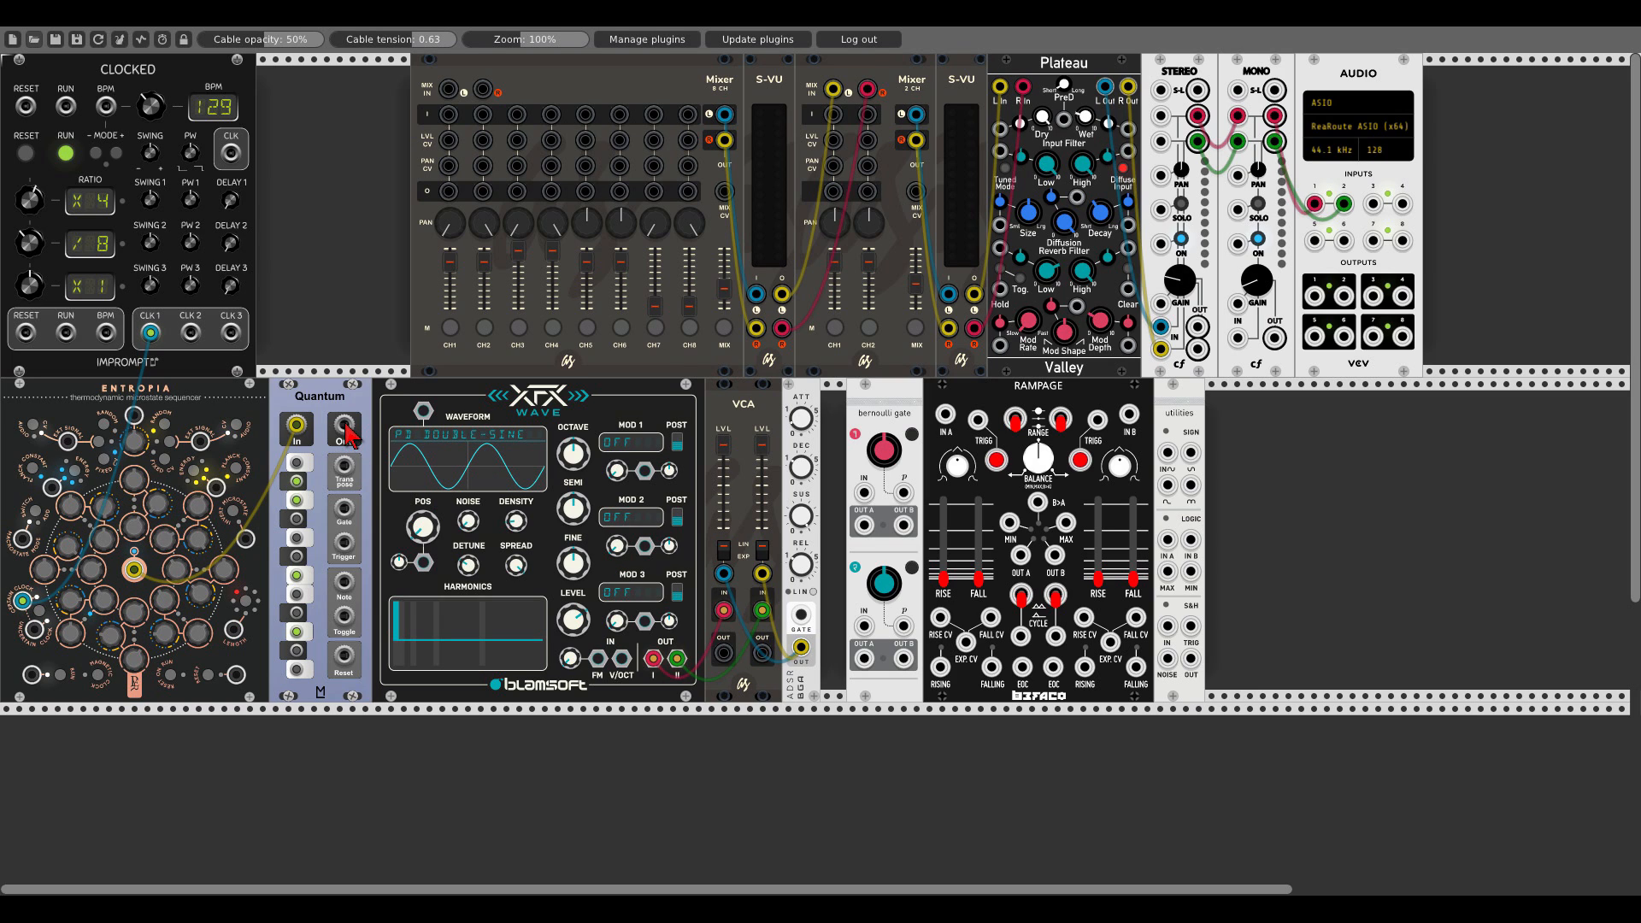
Patch Quantum's Out to XFX Wave's V/OCT input and Quantum's Gate to the ADSR gate input
{"action": "left_click_drag", "start_coordinate": [344, 425], "coordinate": [621, 660]}
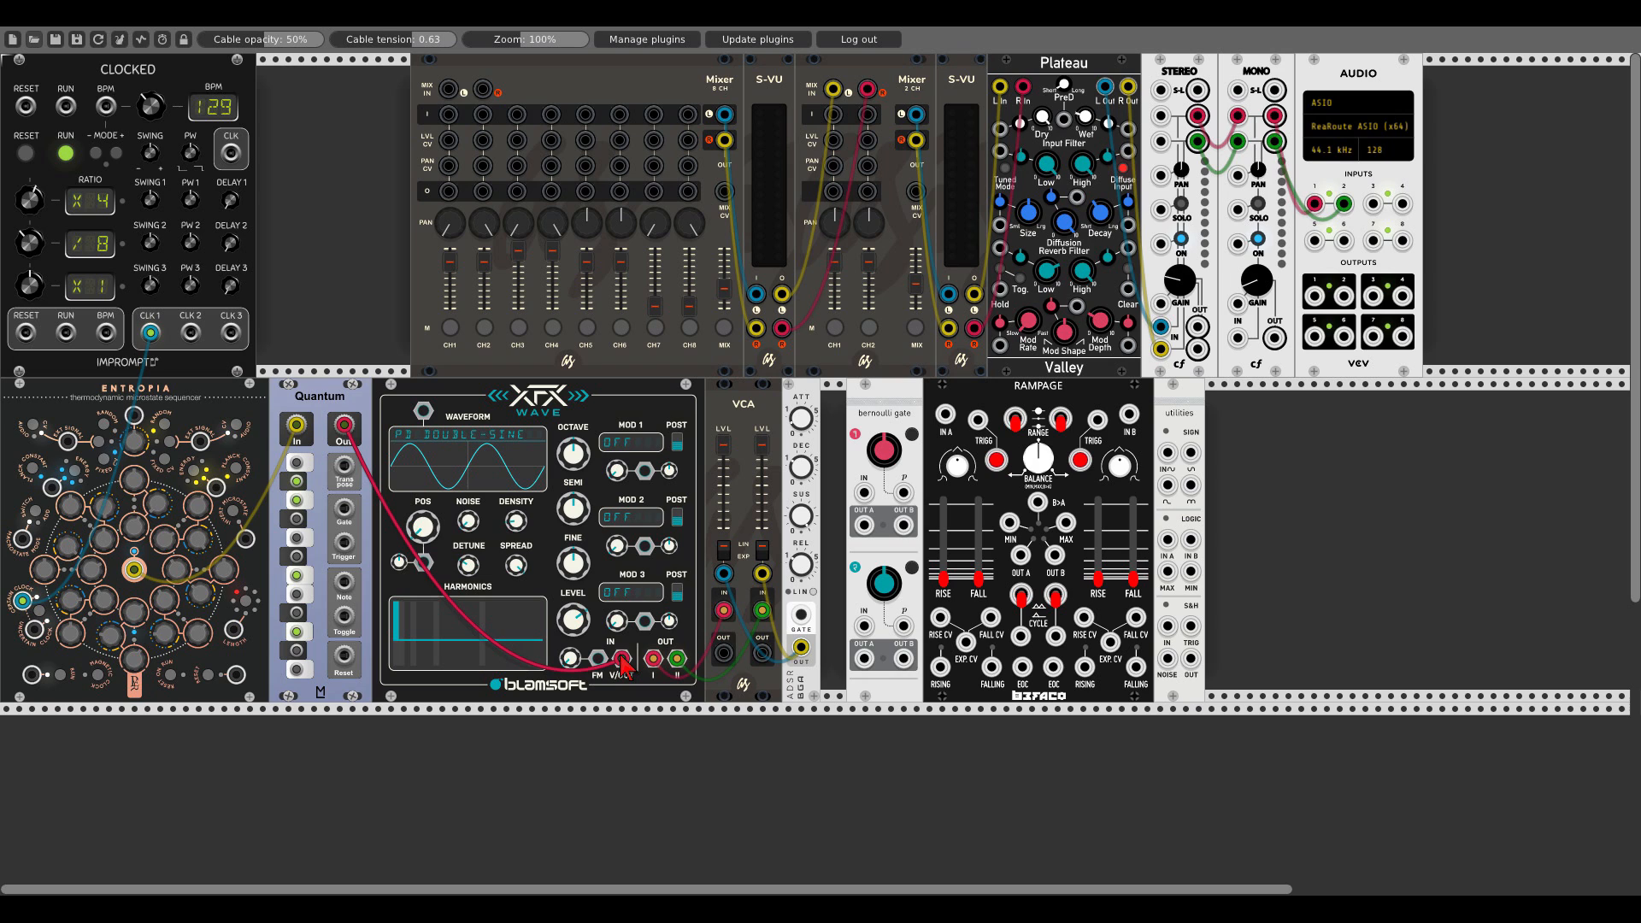
{"action": "left_click_drag", "start_coordinate": [800, 615], "coordinate": [346, 510]}
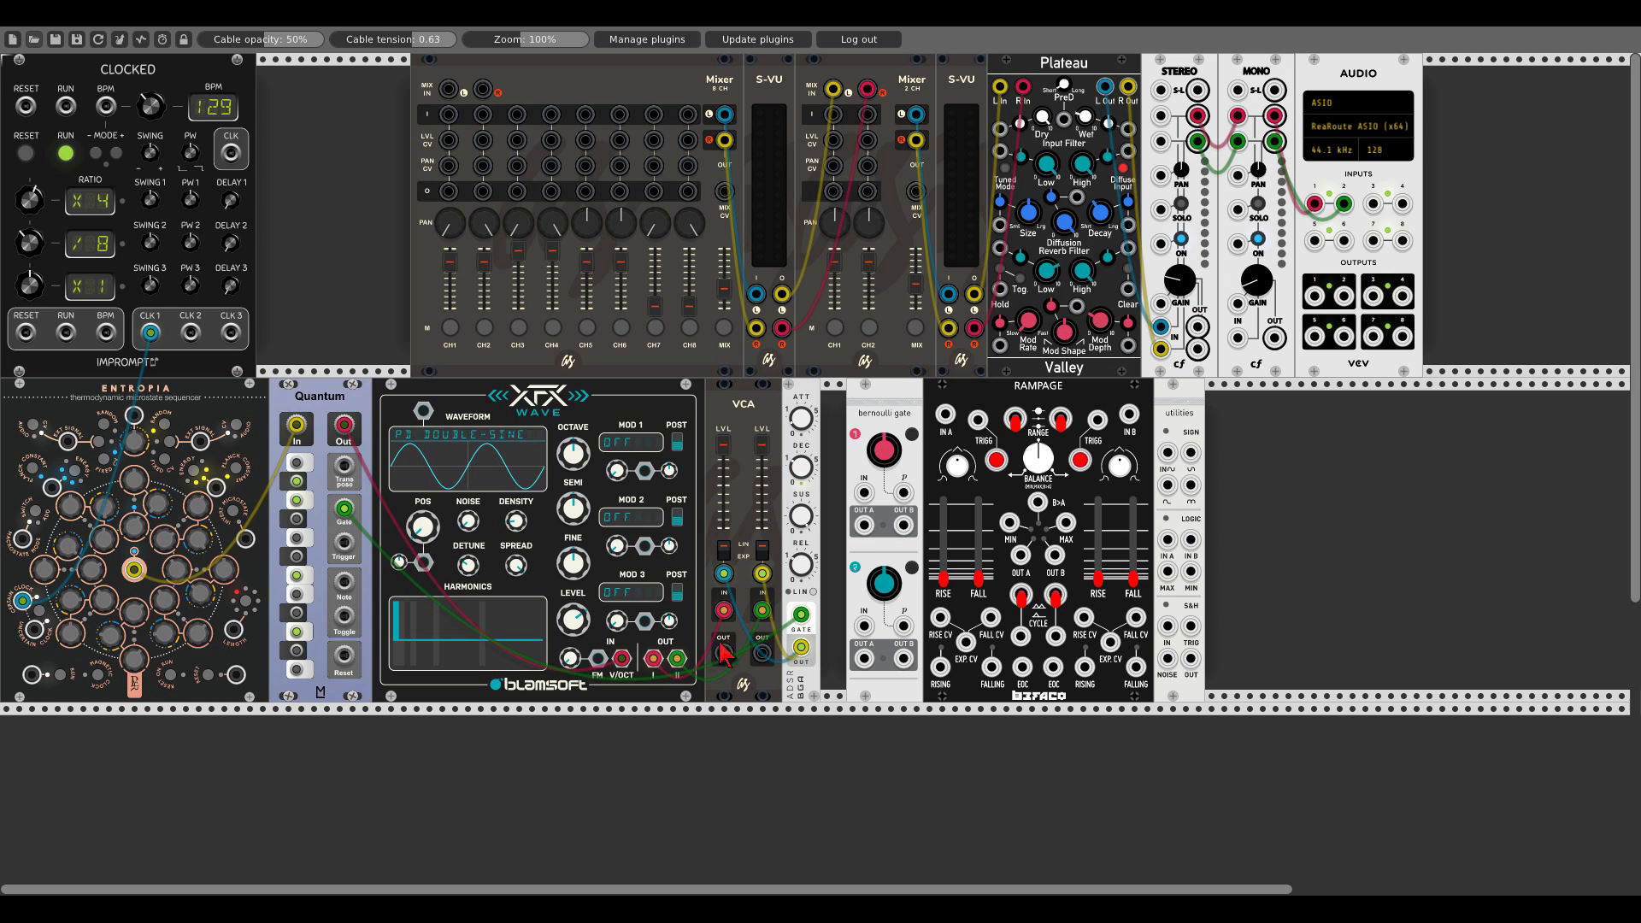
Patch the two VCA outputs into channels 1 and 2 of the 8-channel mixer and raise its mix level
{"action": "left_click_drag", "start_coordinate": [724, 658], "coordinate": [761, 652]}
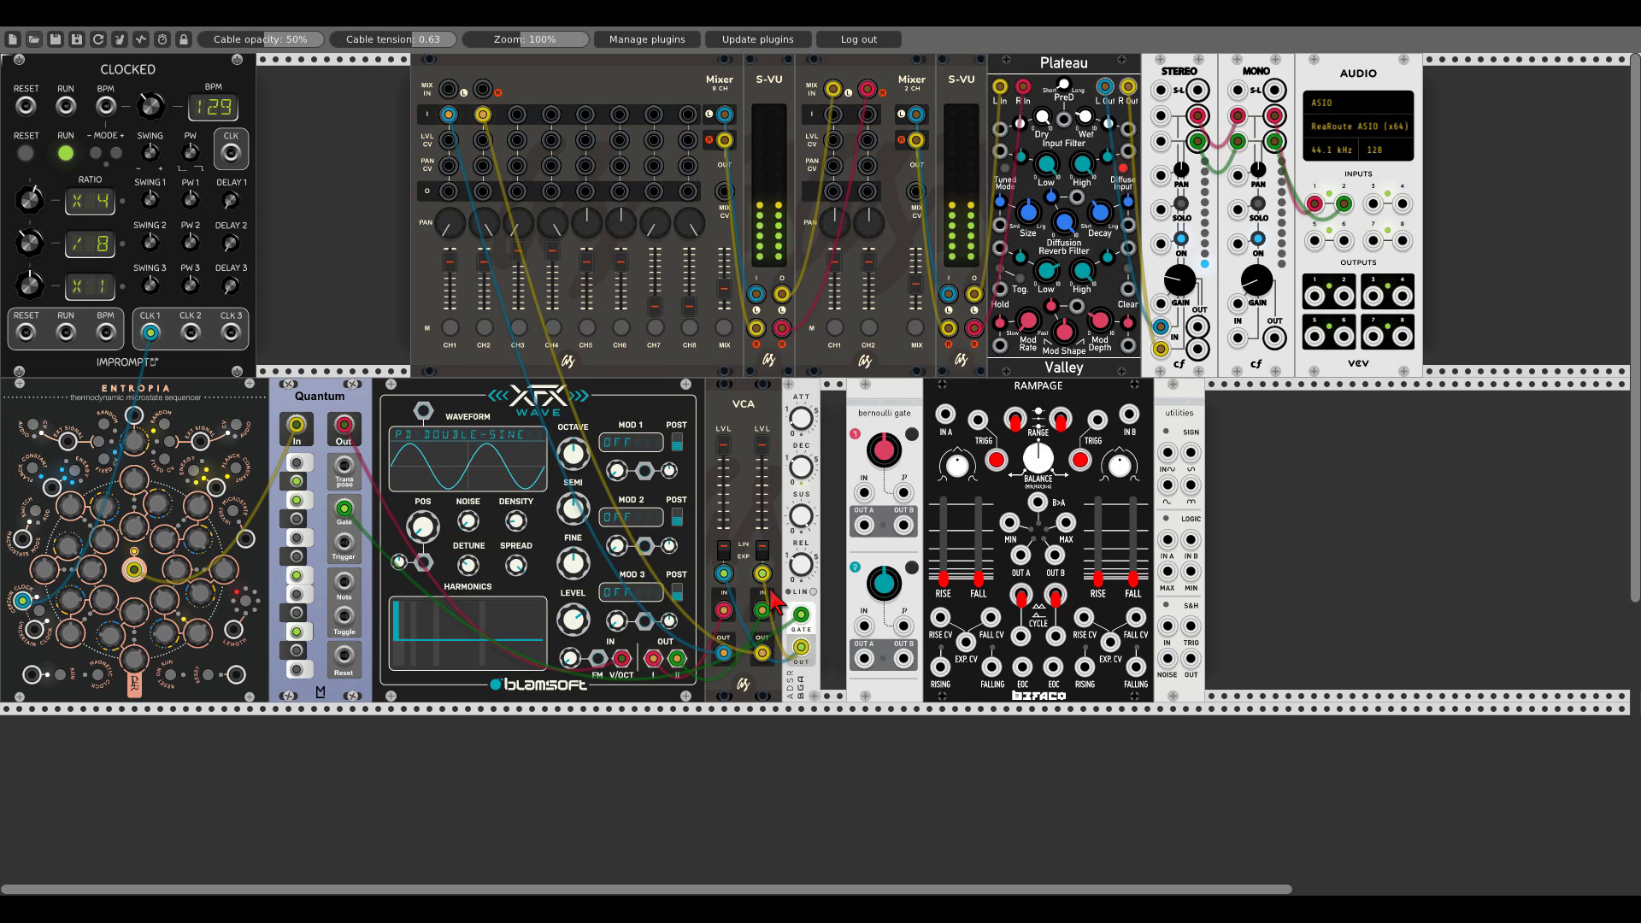
{"action": "left_click_drag", "start_coordinate": [724, 287], "coordinate": [724, 260]}
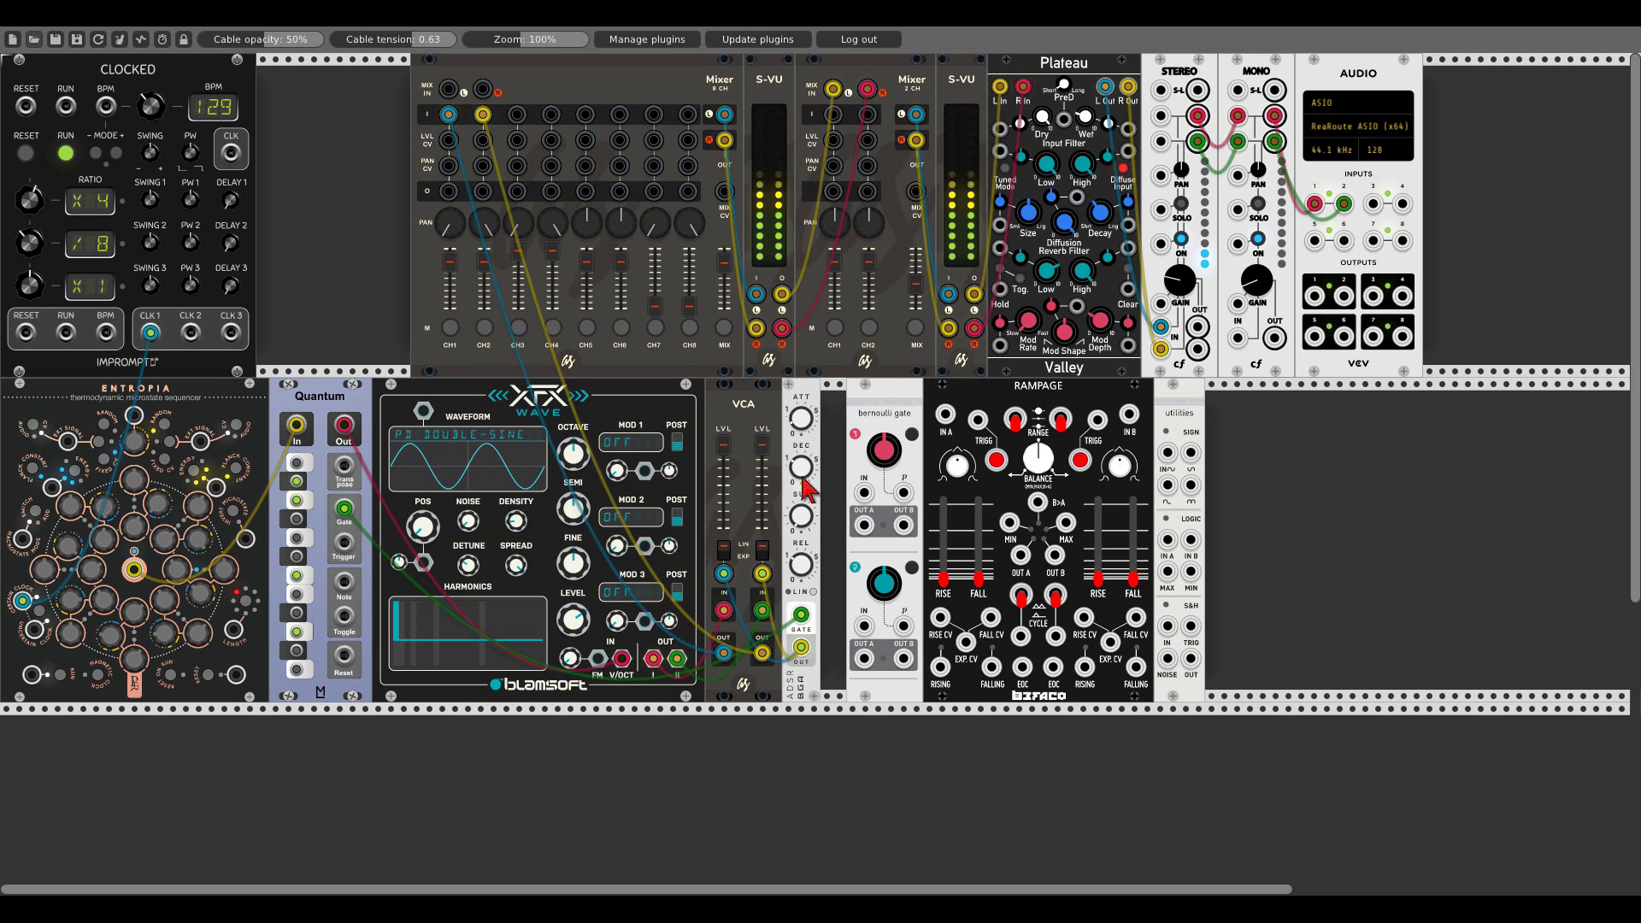
Adjust the attack, decay and release of the ADSR envelope
{"action": "left_click_drag", "start_coordinate": [805, 412], "coordinate": [805, 415]}
{"action": "left_click_drag", "start_coordinate": [799, 478], "coordinate": [799, 475]}
{"action": "left_click_drag", "start_coordinate": [799, 575], "coordinate": [798, 573]}
Adjust XFX Wave's octave and modulate its waveform position from Entropia's central output using the POS attenuator
{"action": "left_click_drag", "start_coordinate": [571, 455], "coordinate": [570, 453]}
{"action": "left_click_drag", "start_coordinate": [417, 534], "coordinate": [134, 569]}
{"action": "left_click_drag", "start_coordinate": [399, 561], "coordinate": [399, 547]}
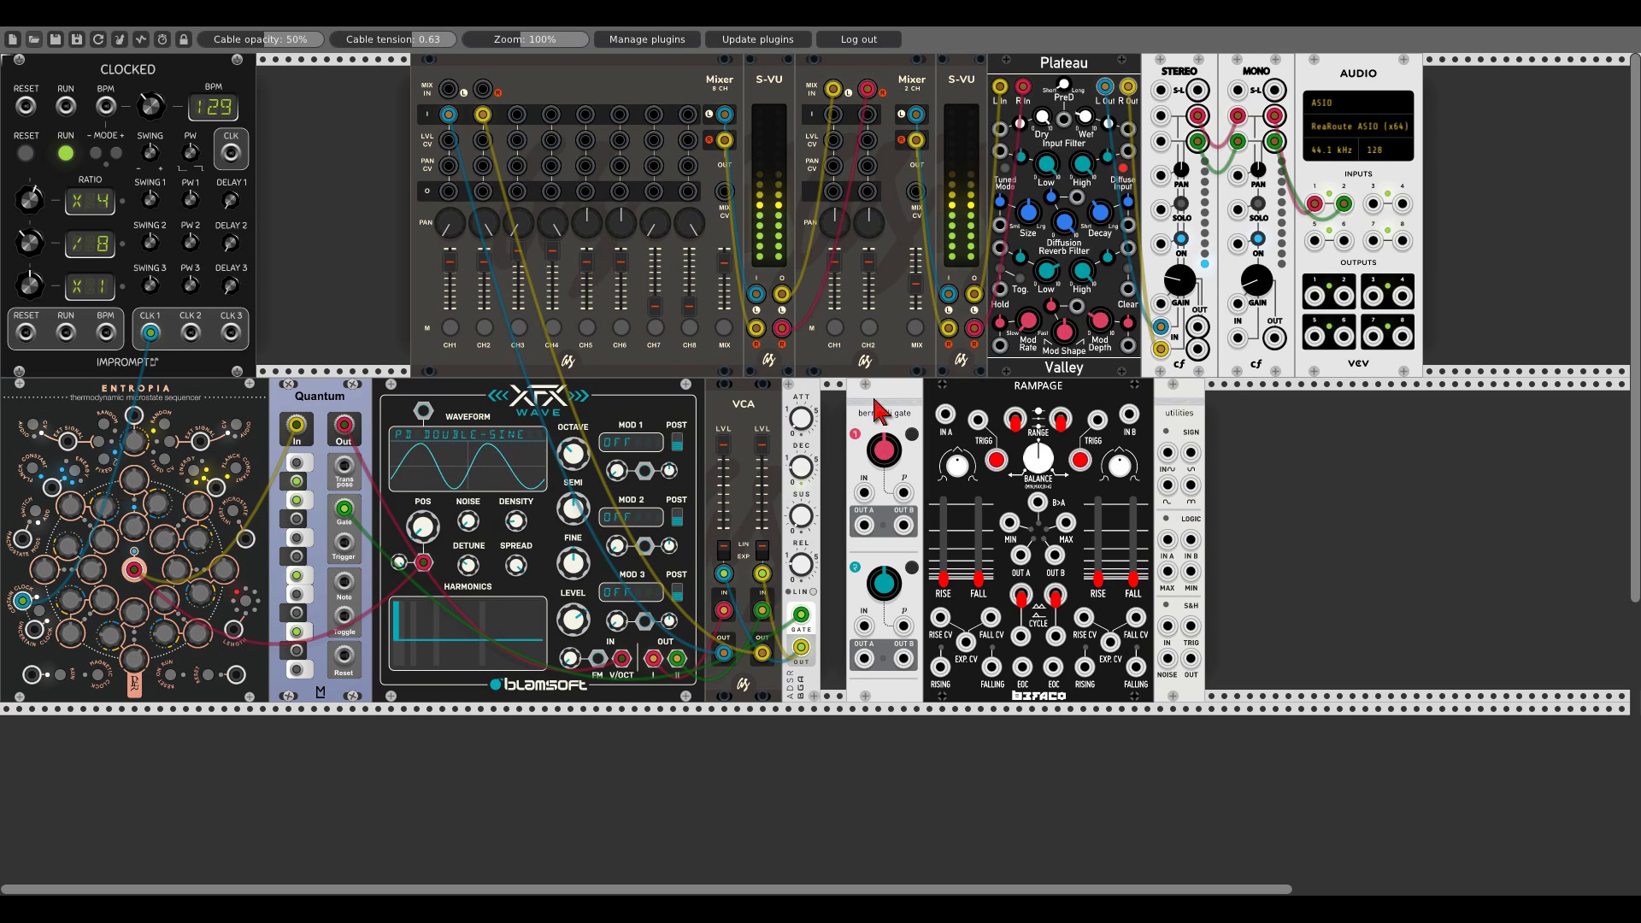
Move the Bernoulli Gate against the ADSR, and shift the utilities and Rampage modules away to free up space
{"action": "left_click_drag", "start_coordinate": [883, 411], "coordinate": [858, 411]}
{"action": "left_click_drag", "start_coordinate": [1200, 414], "coordinate": [1419, 414]}
{"action": "left_click_drag", "start_coordinate": [1003, 406], "coordinate": [1222, 406]}
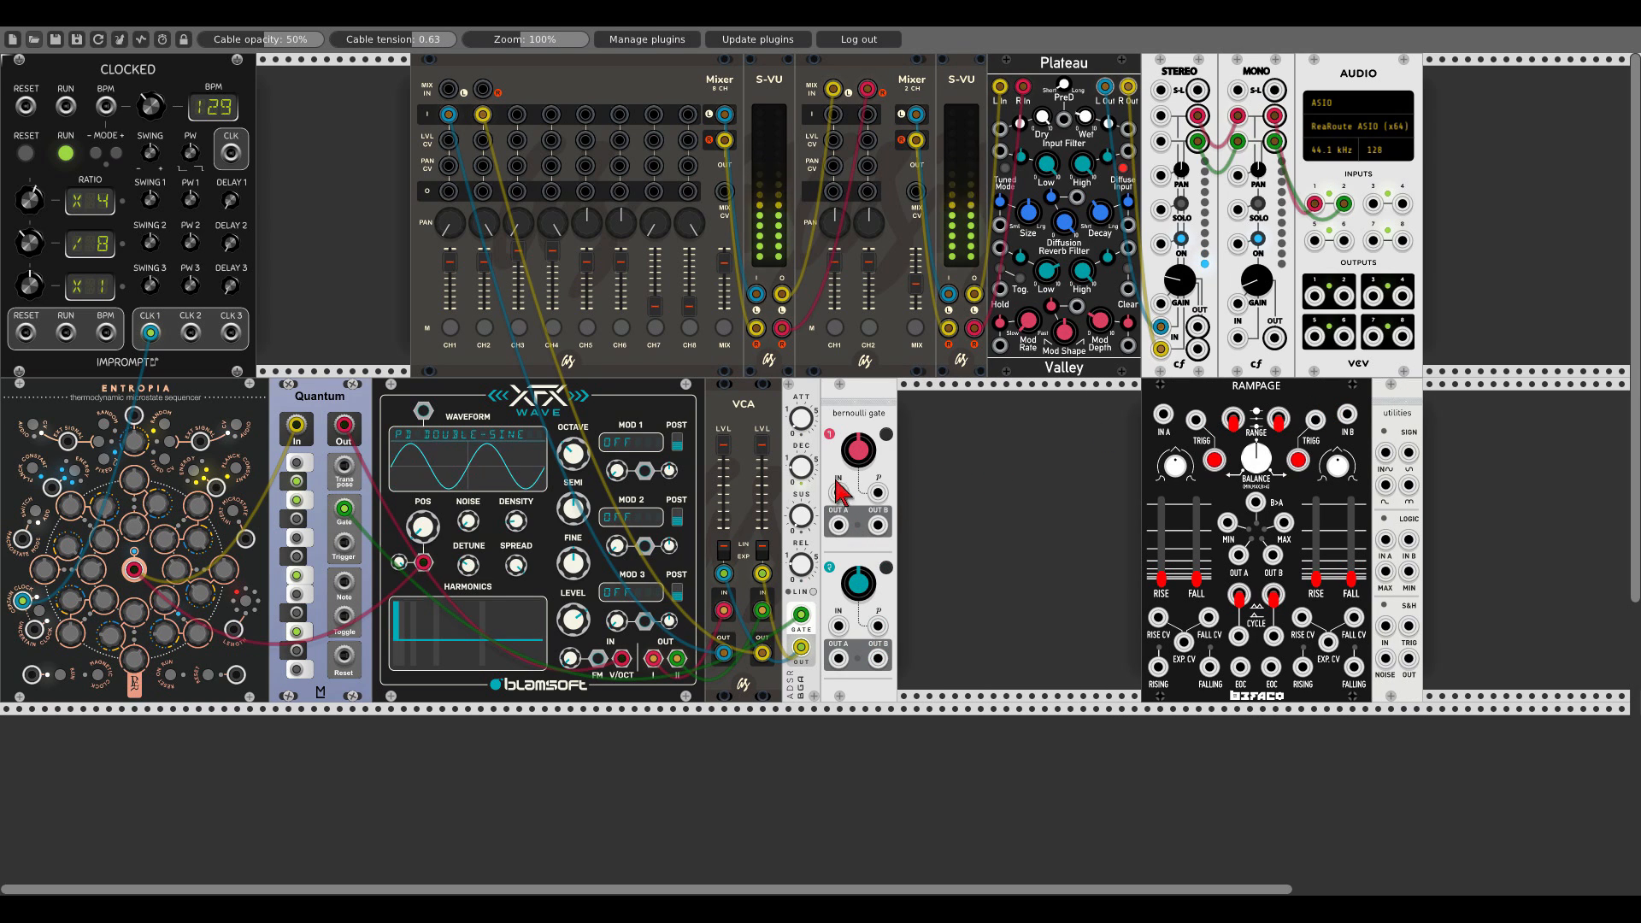
Patch the VCA outputs into both Bernoulli Gate inputs, and the lower and upper OUT A into mixer channels 3 and 4
{"action": "left_click_drag", "start_coordinate": [839, 493], "coordinate": [653, 659]}
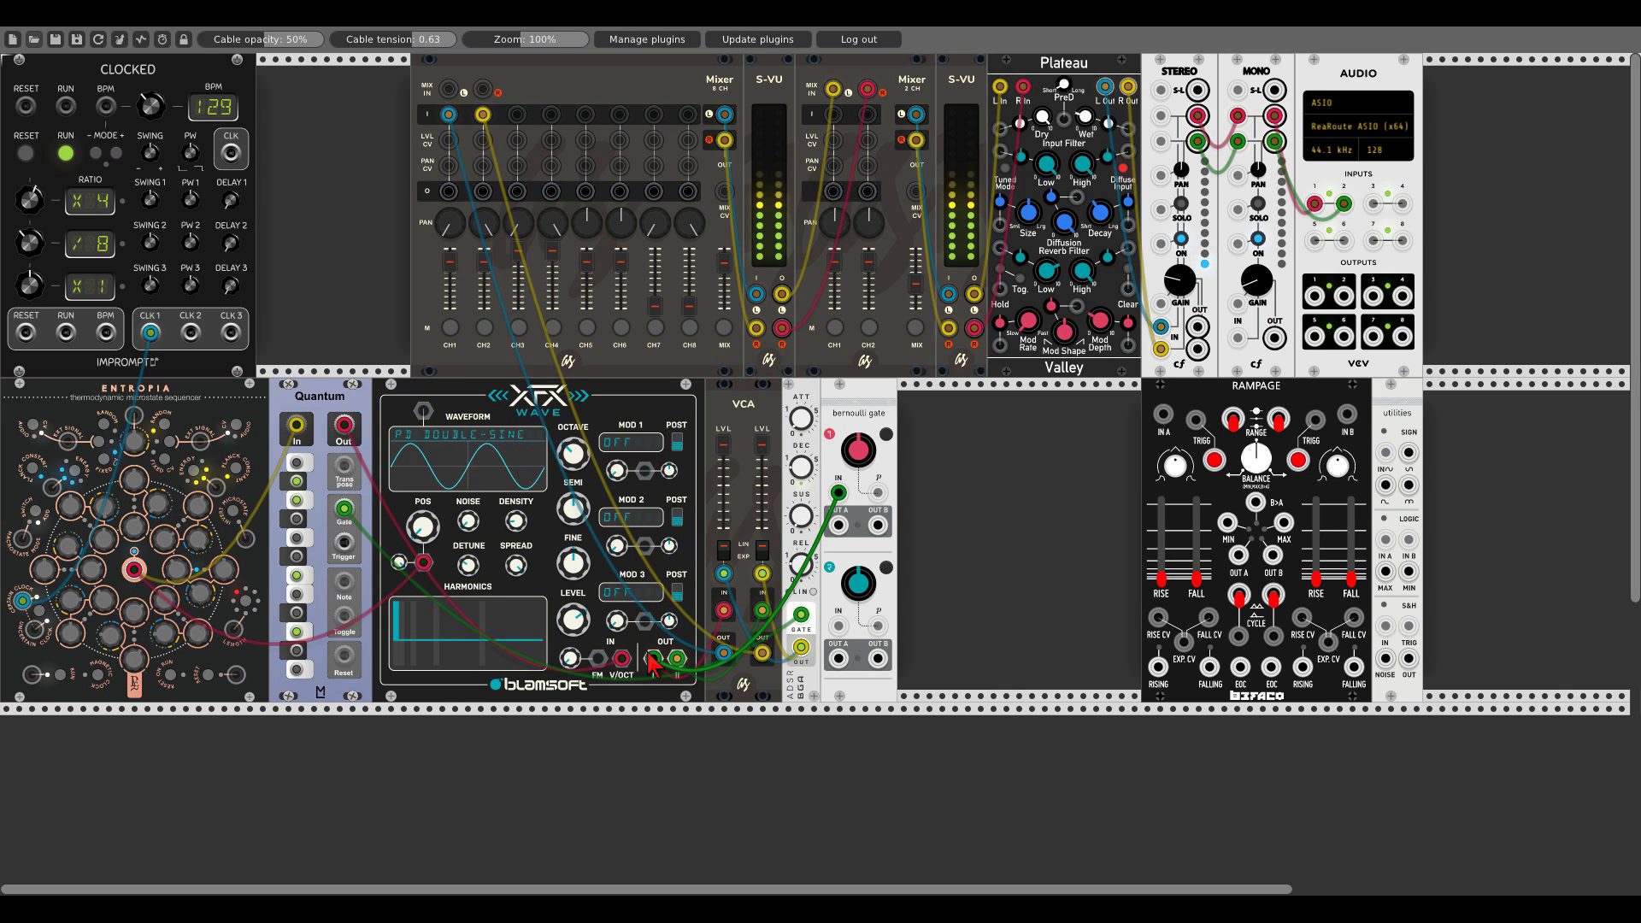
{"action": "left_click_drag", "start_coordinate": [653, 663], "coordinate": [761, 654]}
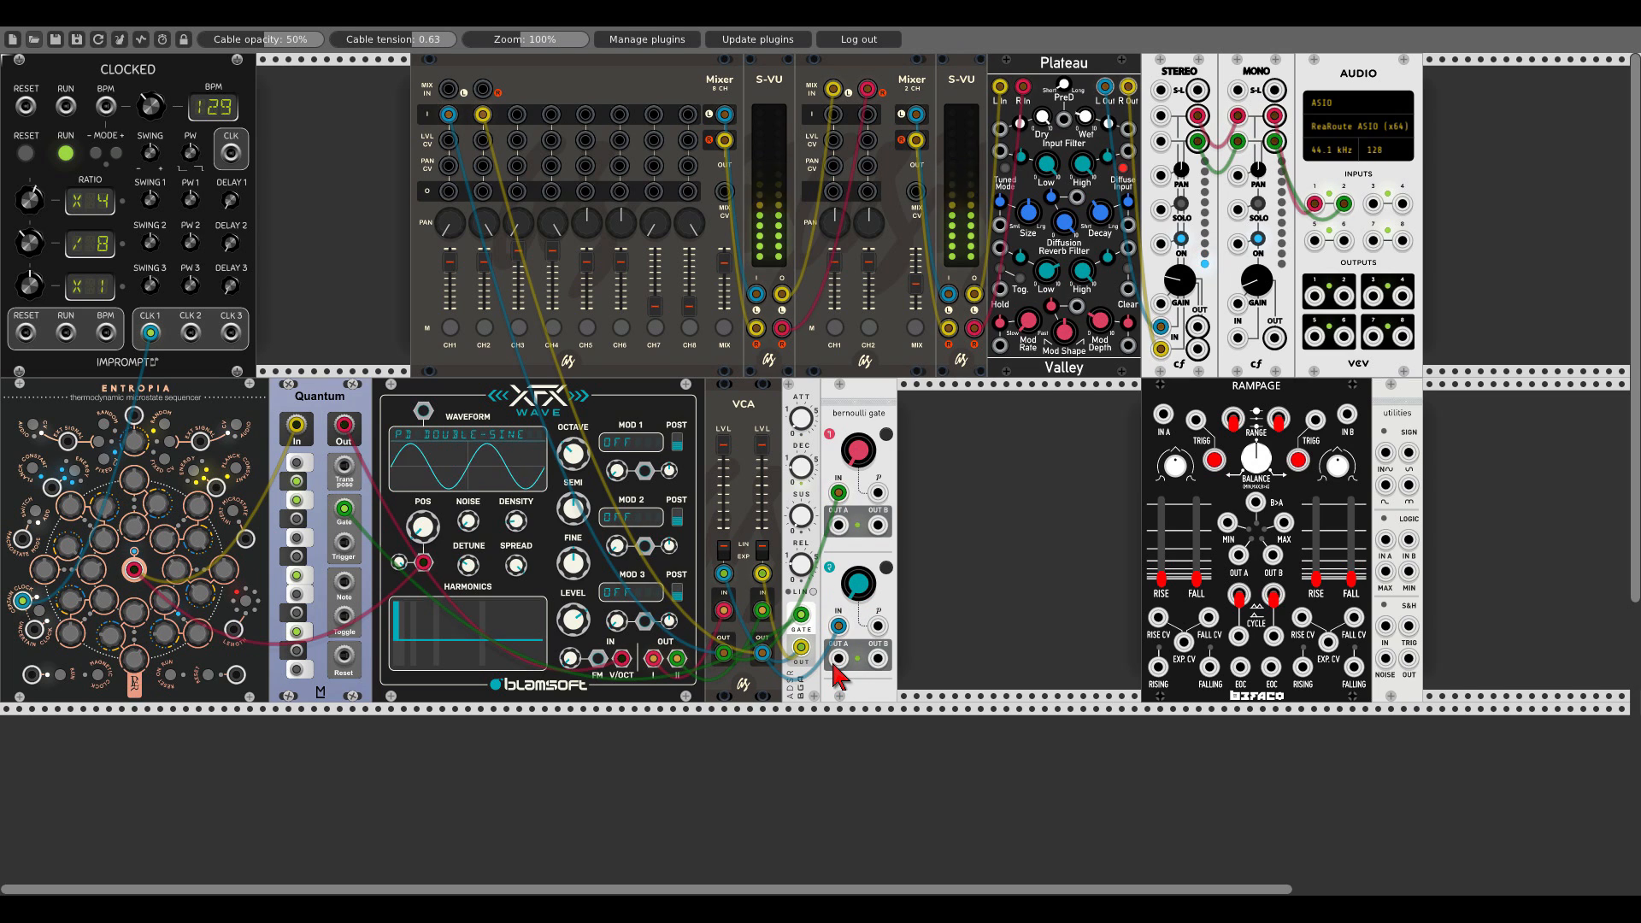
{"action": "left_click_drag", "start_coordinate": [838, 658], "coordinate": [839, 526]}
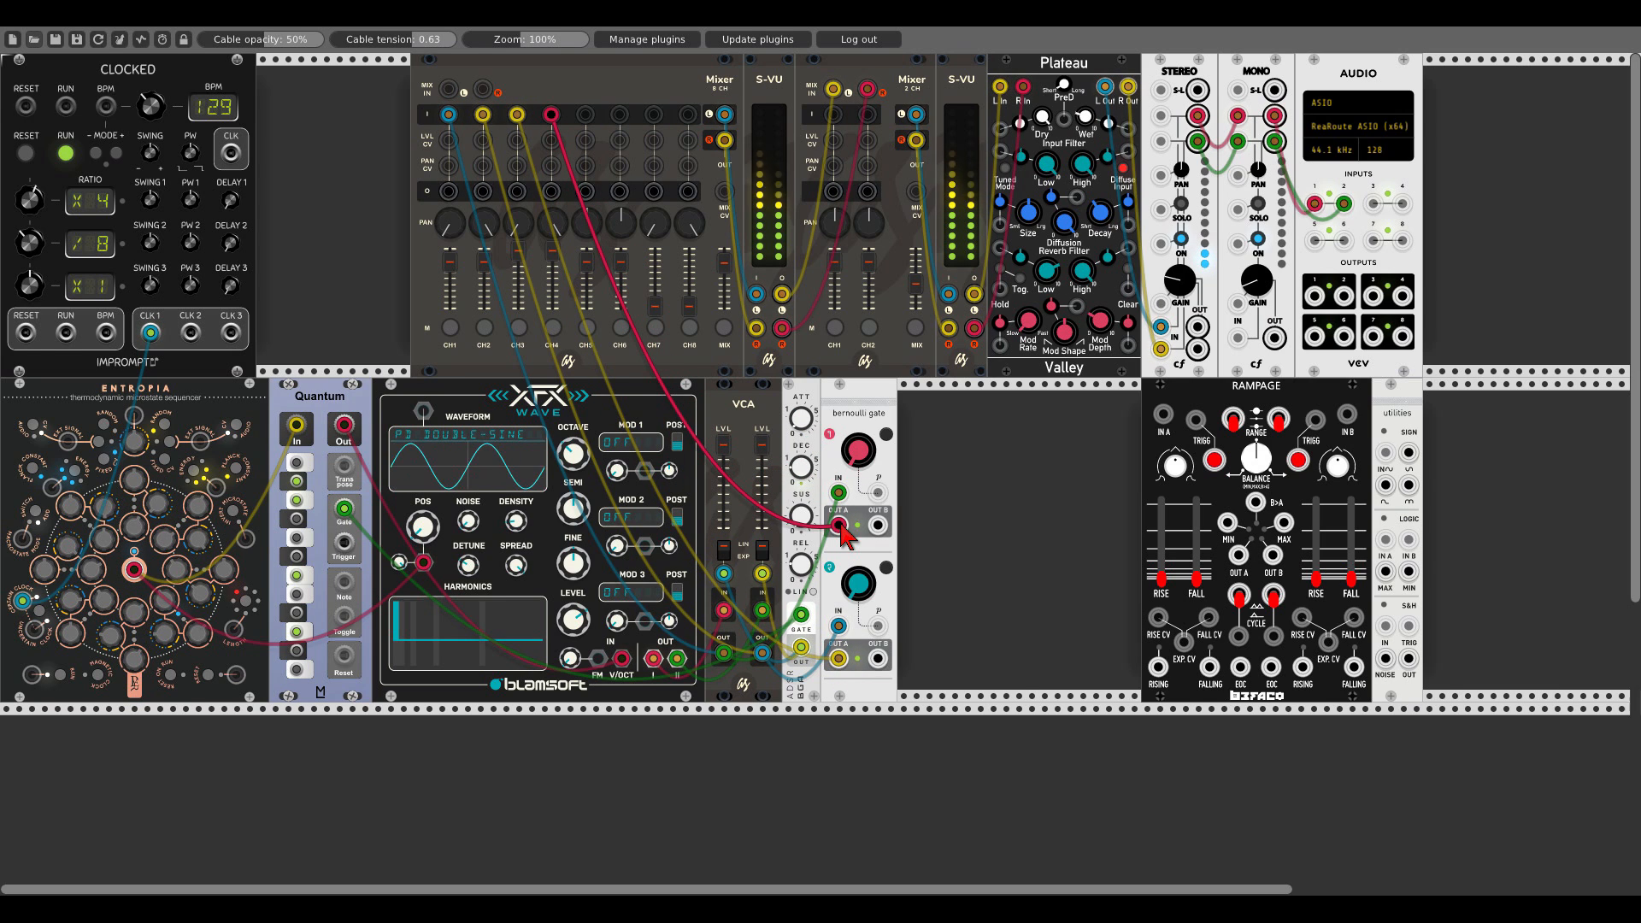
Audition the Bernoulli Gate signals alone by muting mixer channels 1 and 2, and restore both channels
{"action": "left_click", "coordinate": [450, 327]}
{"action": "left_click", "coordinate": [484, 328]}
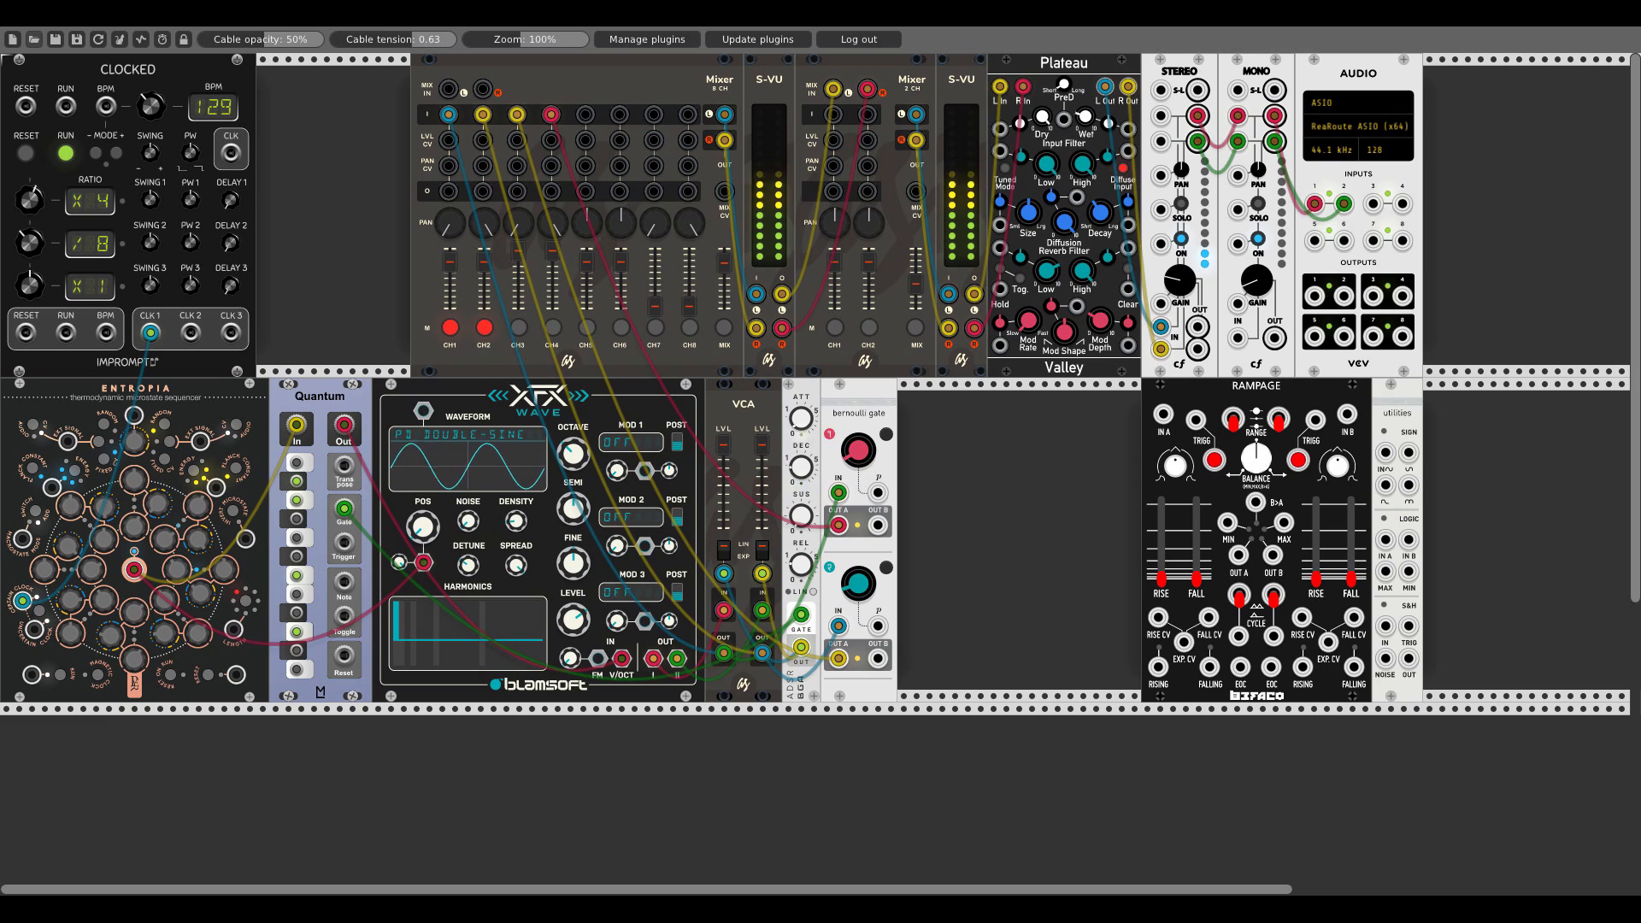
{"action": "left_click", "coordinate": [484, 327]}
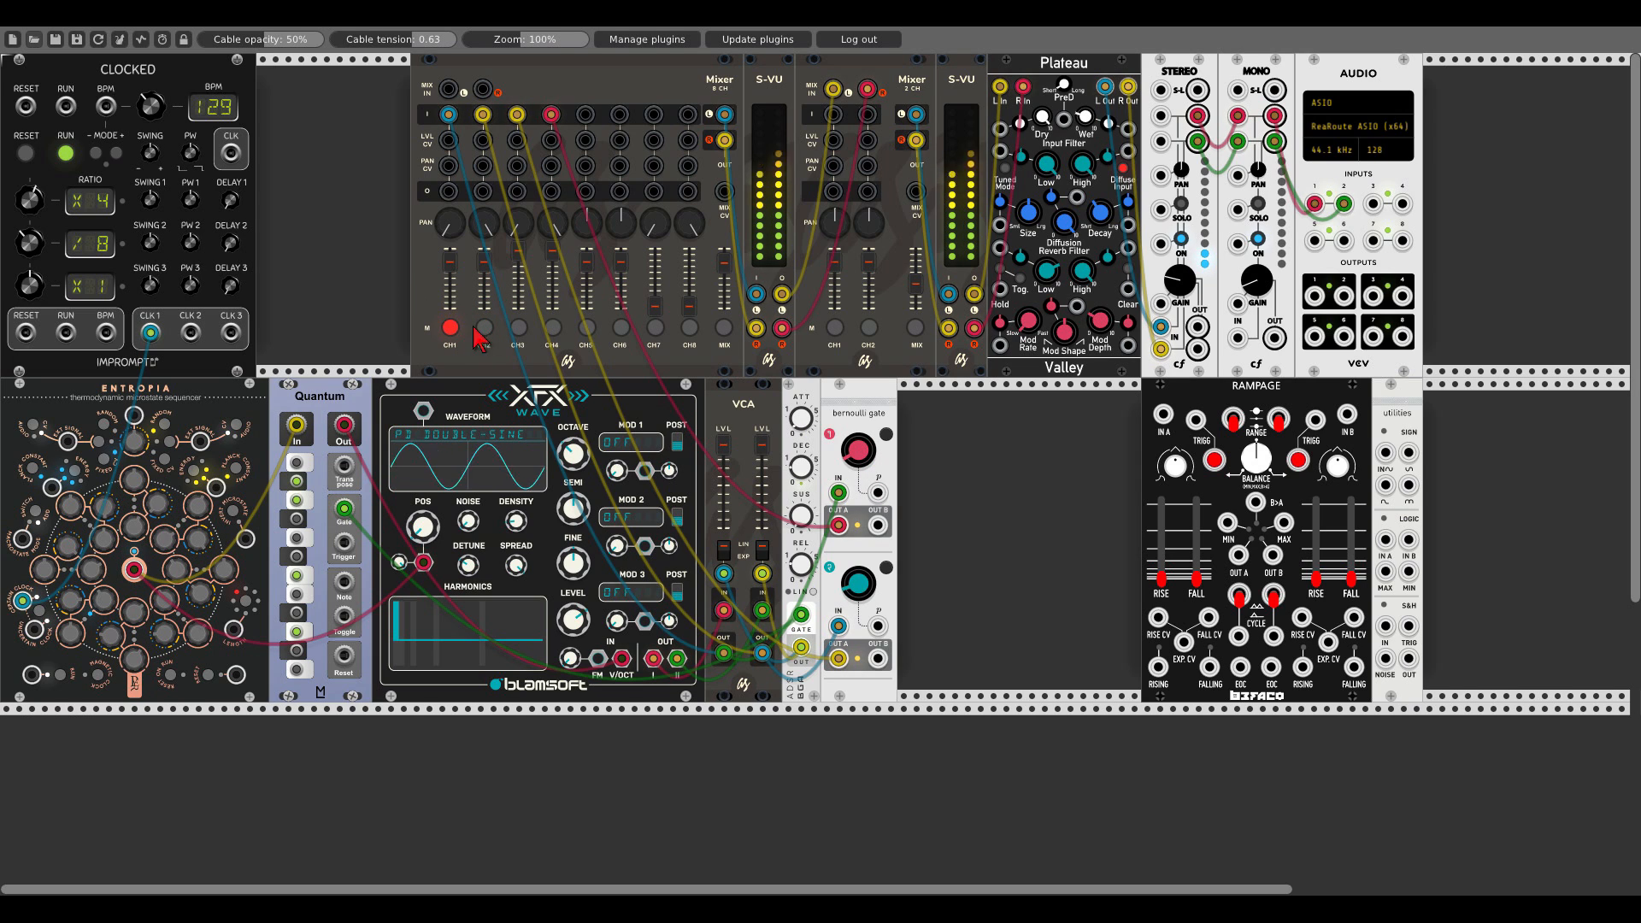
{"action": "left_click", "coordinate": [449, 327]}
Audition the direct VCA signals alone by muting mixer channels 3 and 4, and restore both channels
{"action": "left_click", "coordinate": [518, 327]}
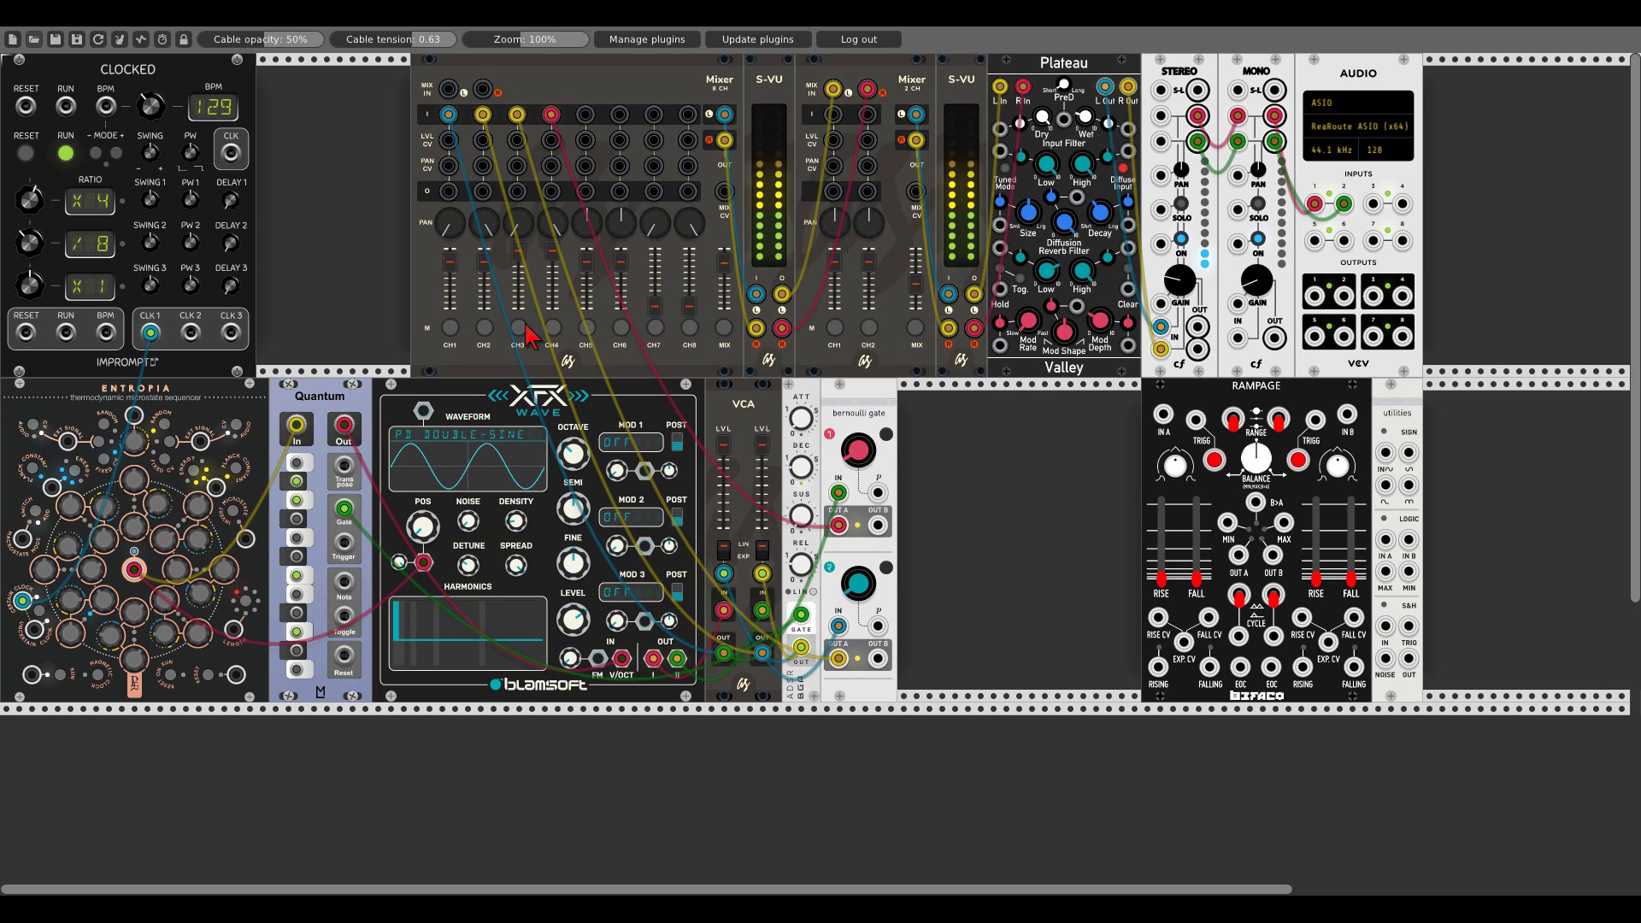
{"action": "left_click", "coordinate": [552, 327]}
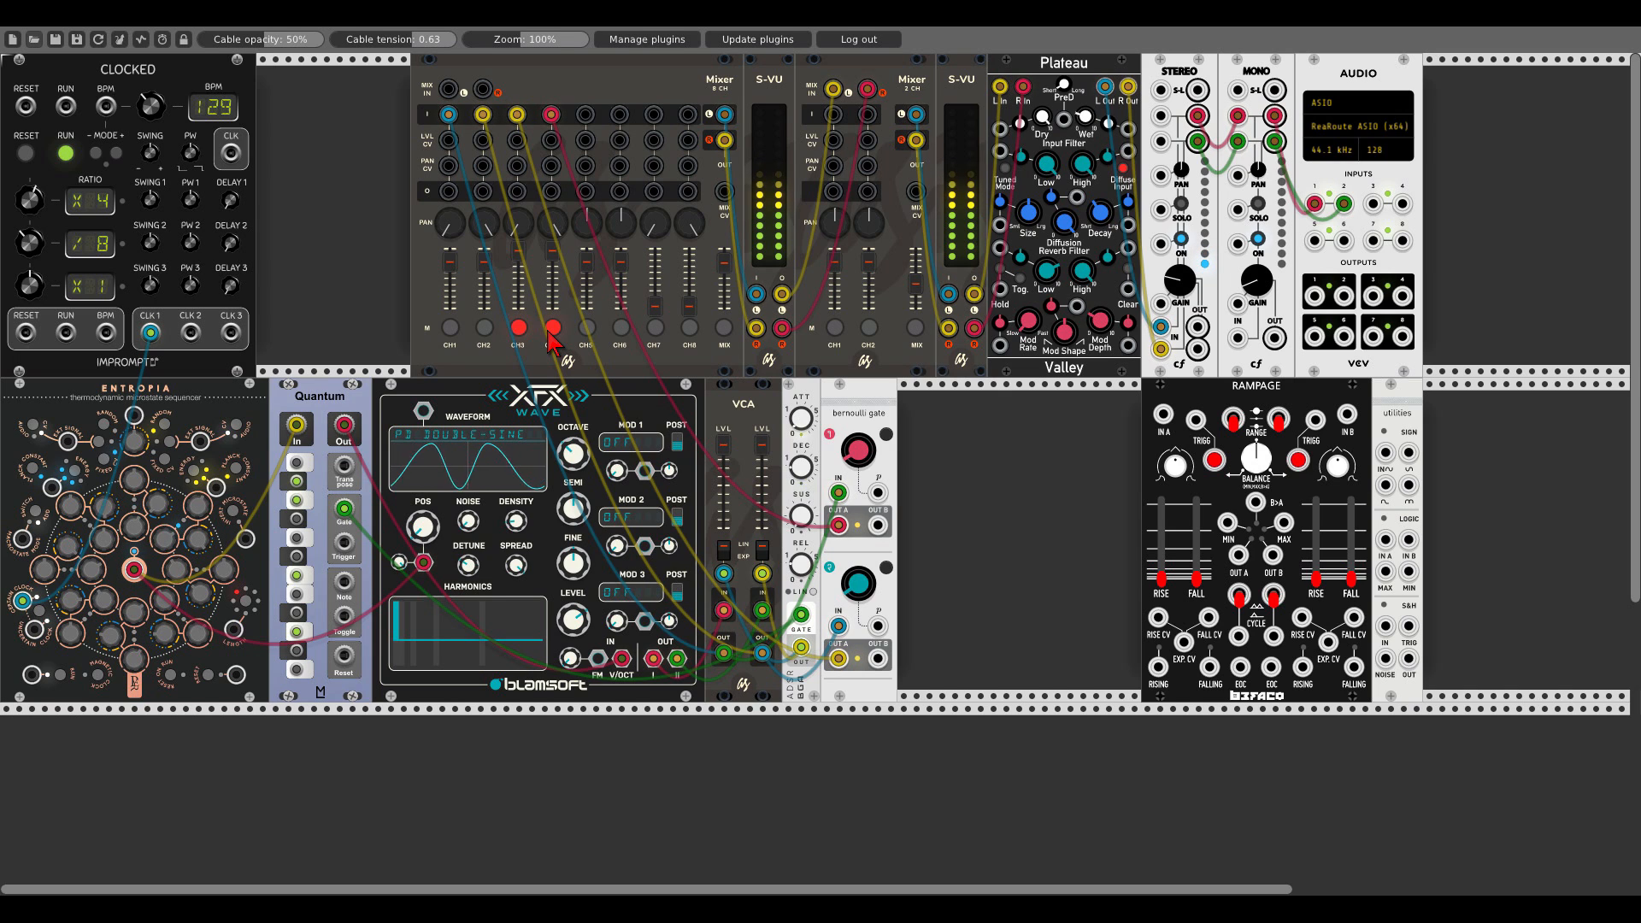
{"action": "left_click", "coordinate": [551, 329]}
{"action": "left_click", "coordinate": [520, 328]}
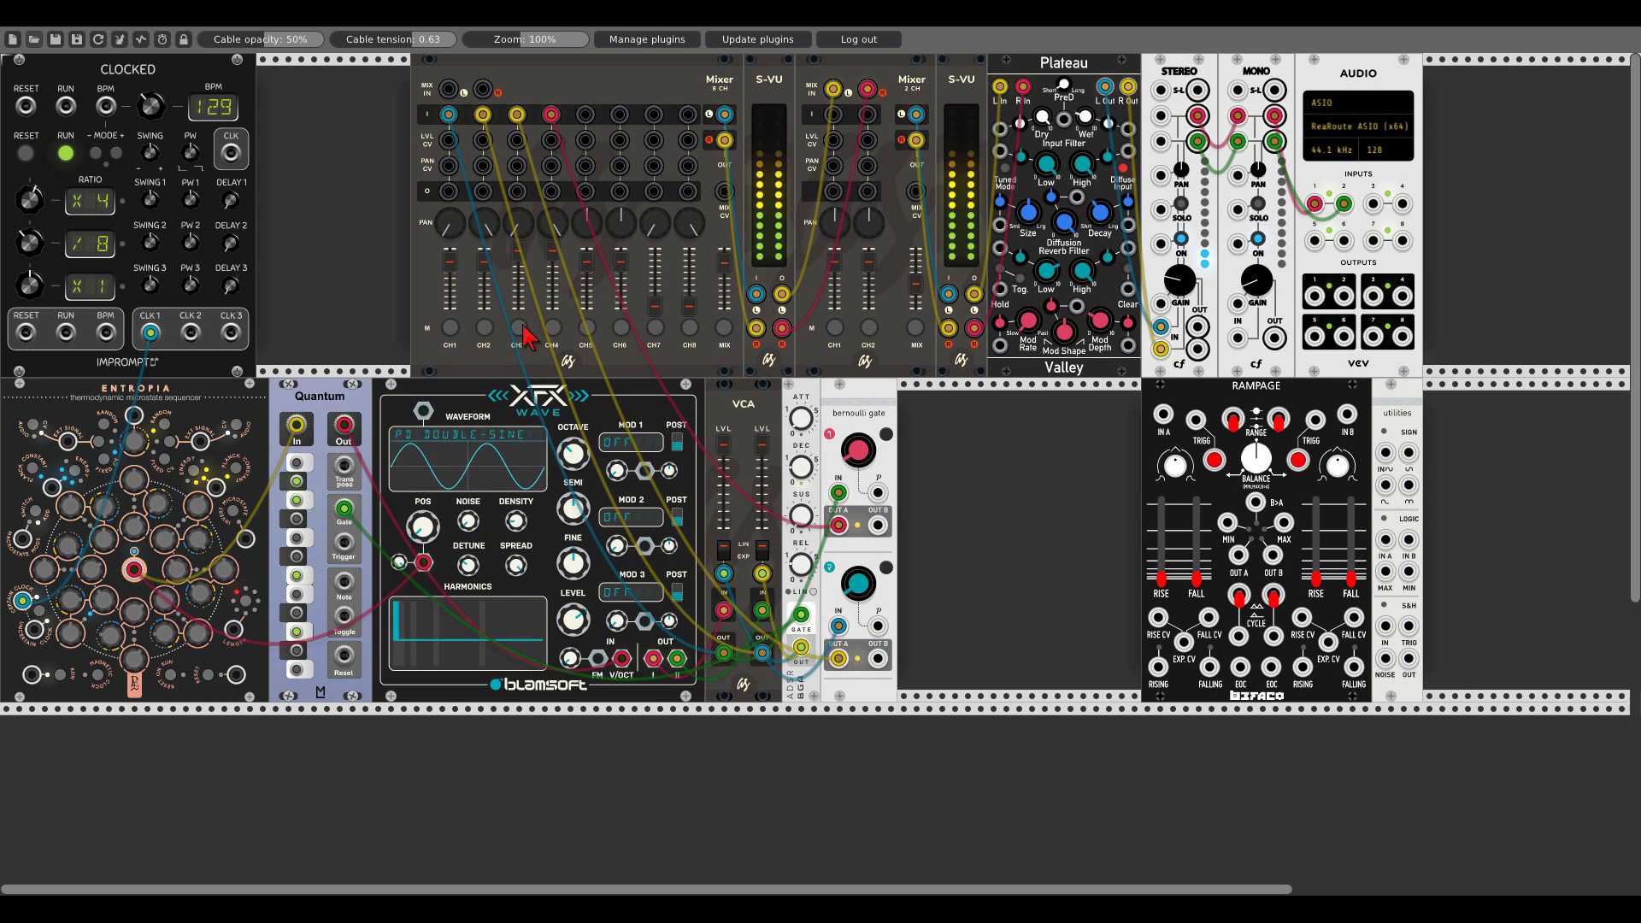
{"action": "right_click", "coordinate": [884, 454]}
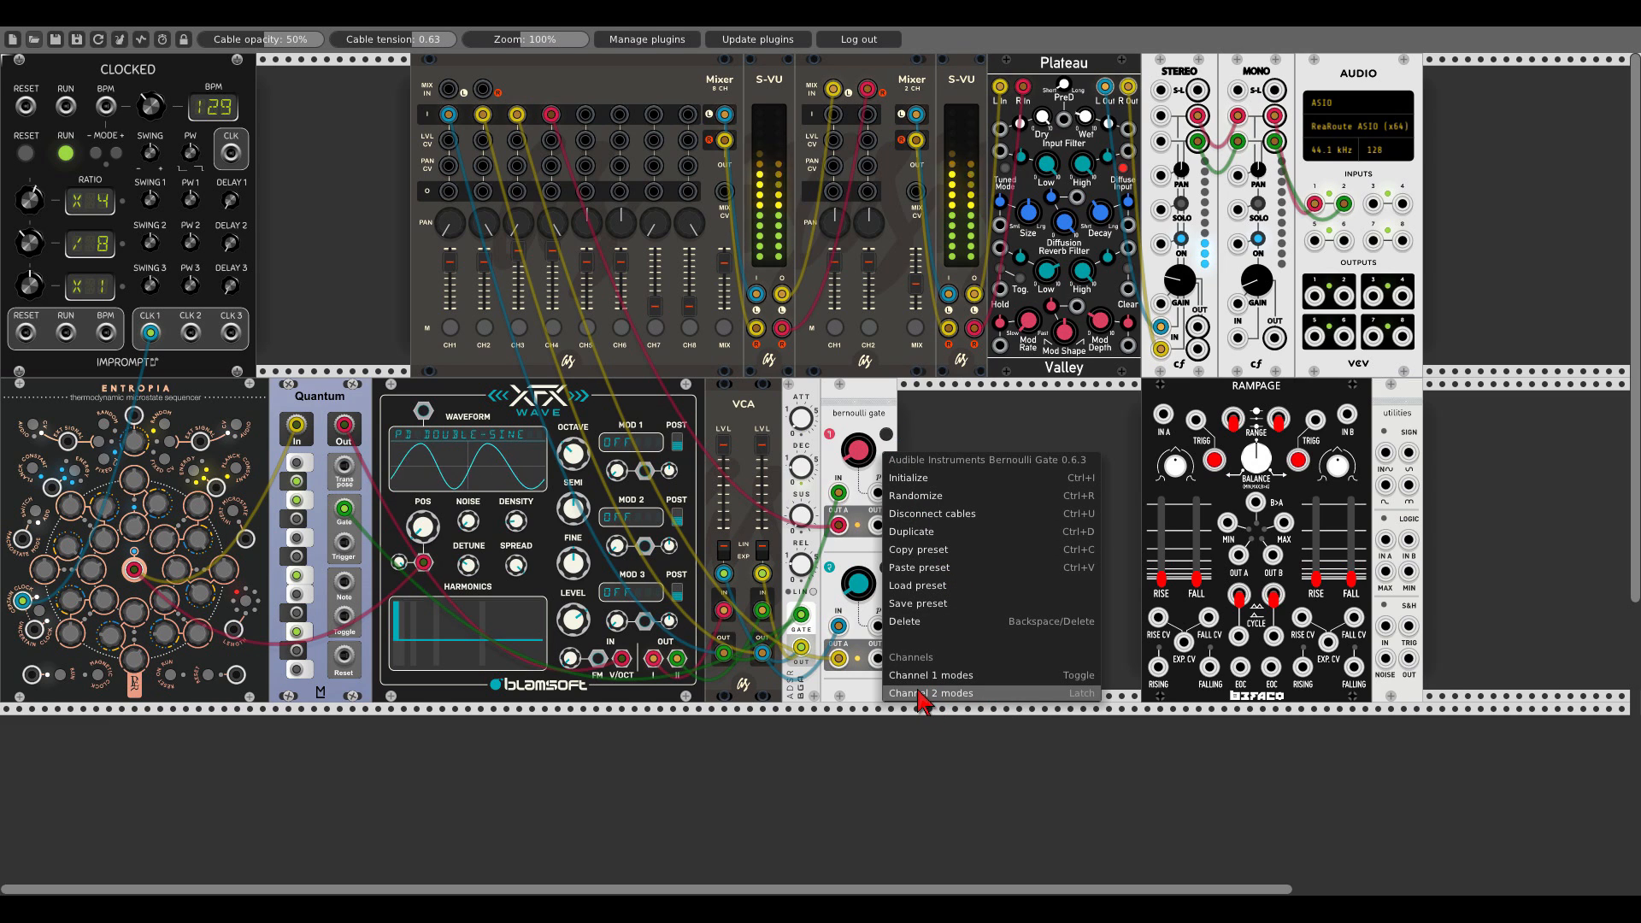
{"action": "left_click", "coordinate": [1012, 699]}
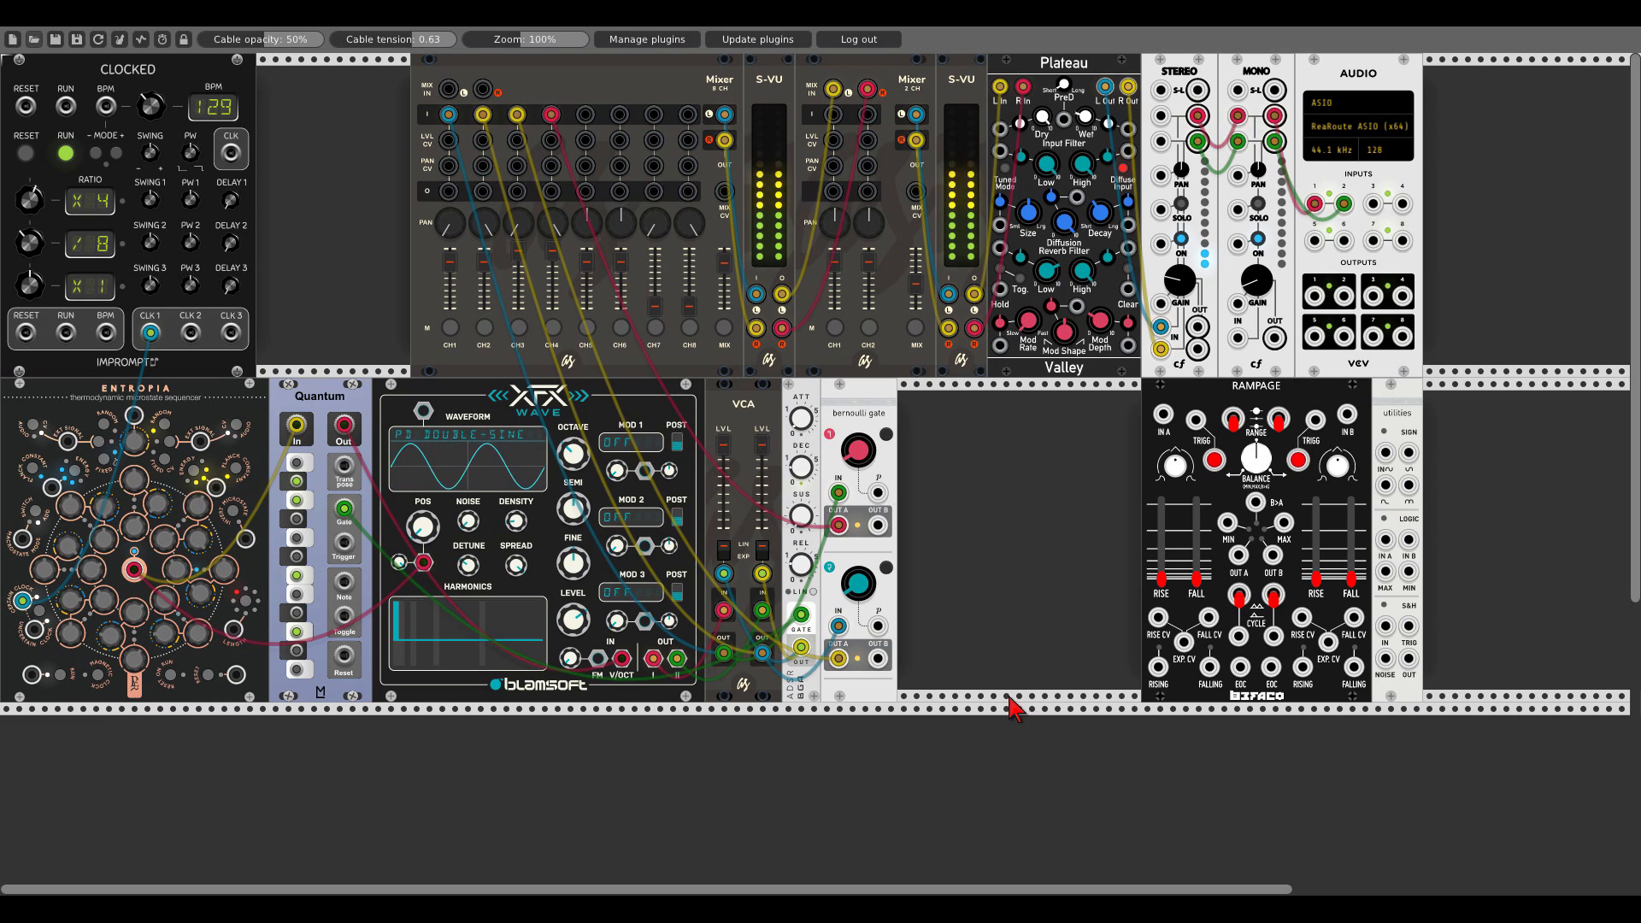
{"action": "right_click", "coordinate": [887, 462]}
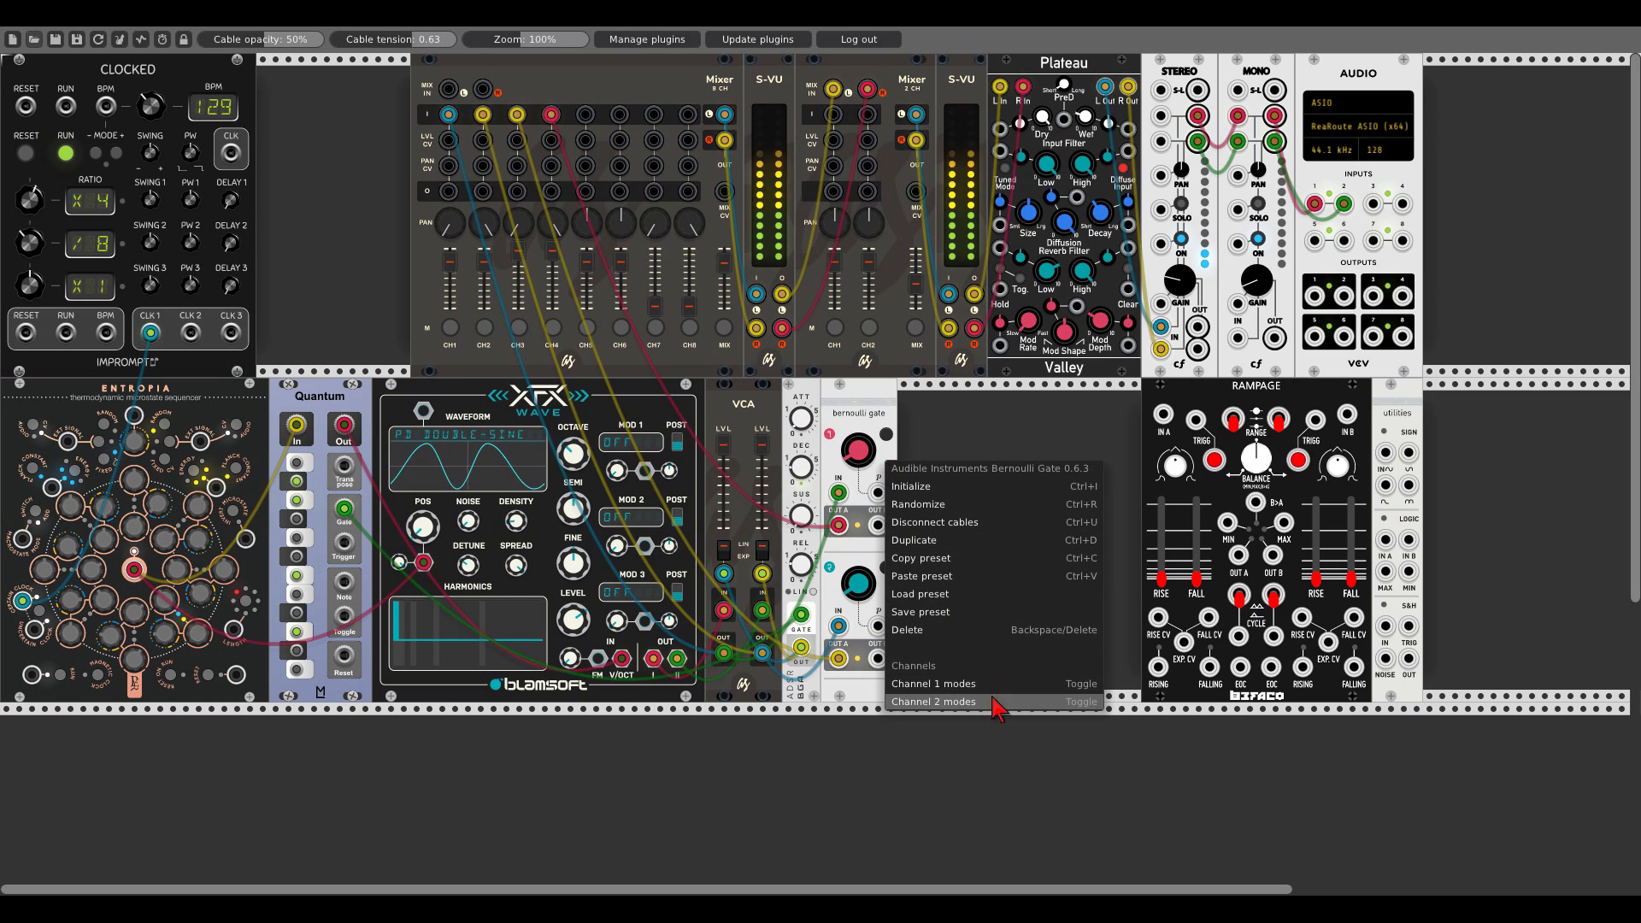
{"action": "left_click", "coordinate": [889, 469]}
{"action": "left_click_drag", "start_coordinate": [858, 452], "coordinate": [857, 452]}
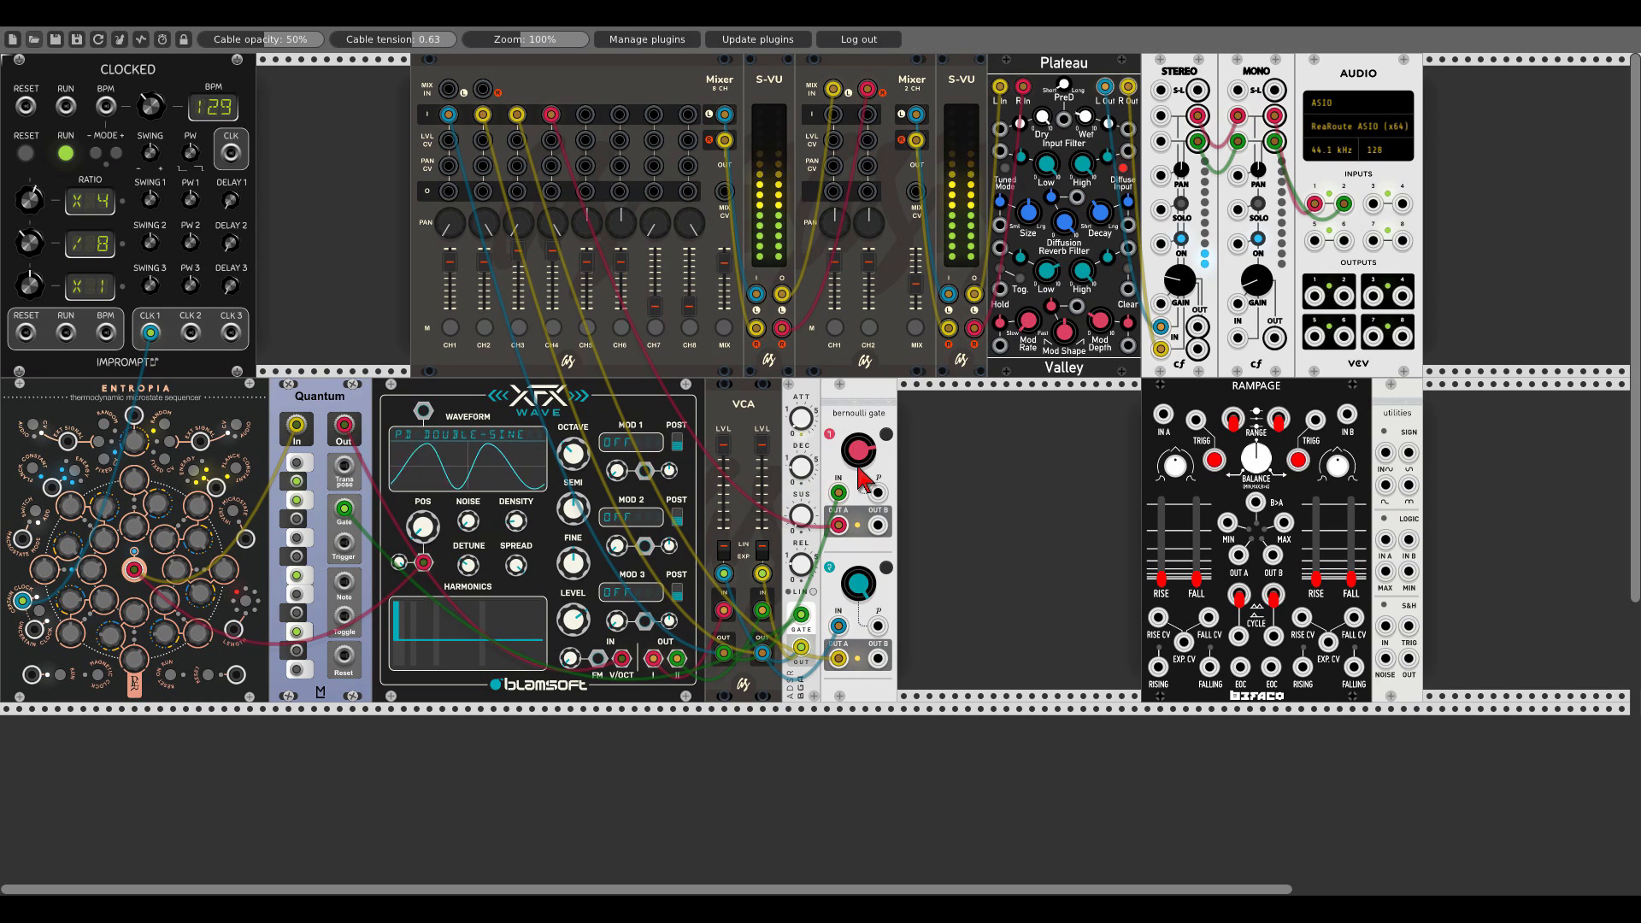
Audition the Bernoulli Gate signals with mixer channels 1 and 2 muted, tweaking the gate's channel 1 probability, and restore both channels
{"action": "left_click", "coordinate": [456, 330]}
{"action": "left_click", "coordinate": [483, 327]}
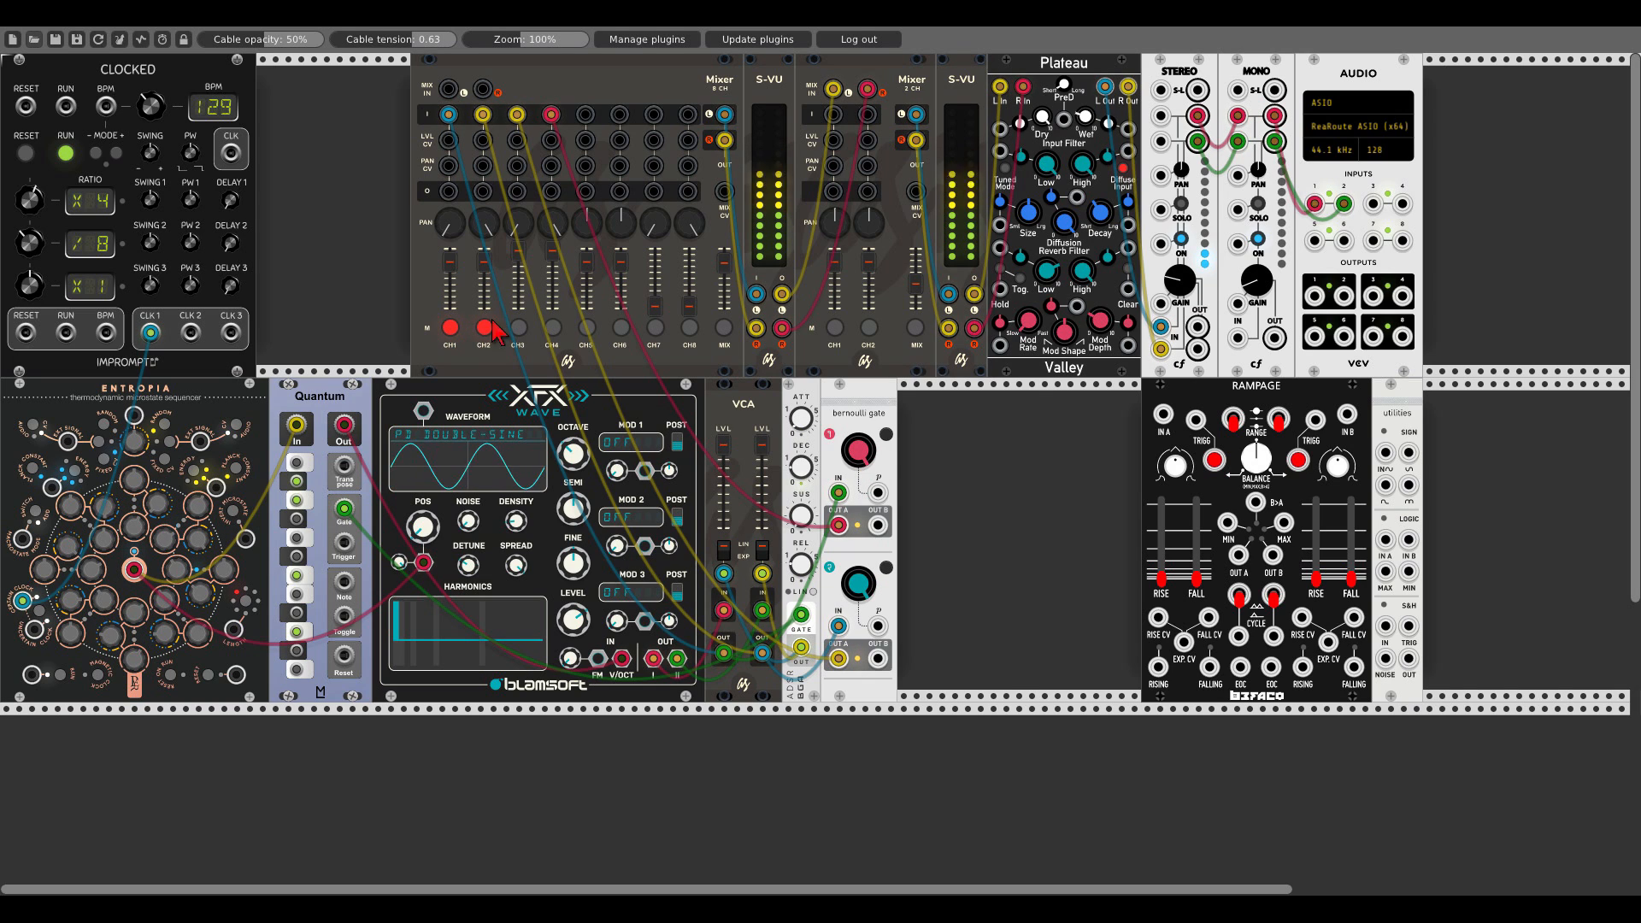
{"action": "left_click_drag", "start_coordinate": [866, 444], "coordinate": [866, 444]}
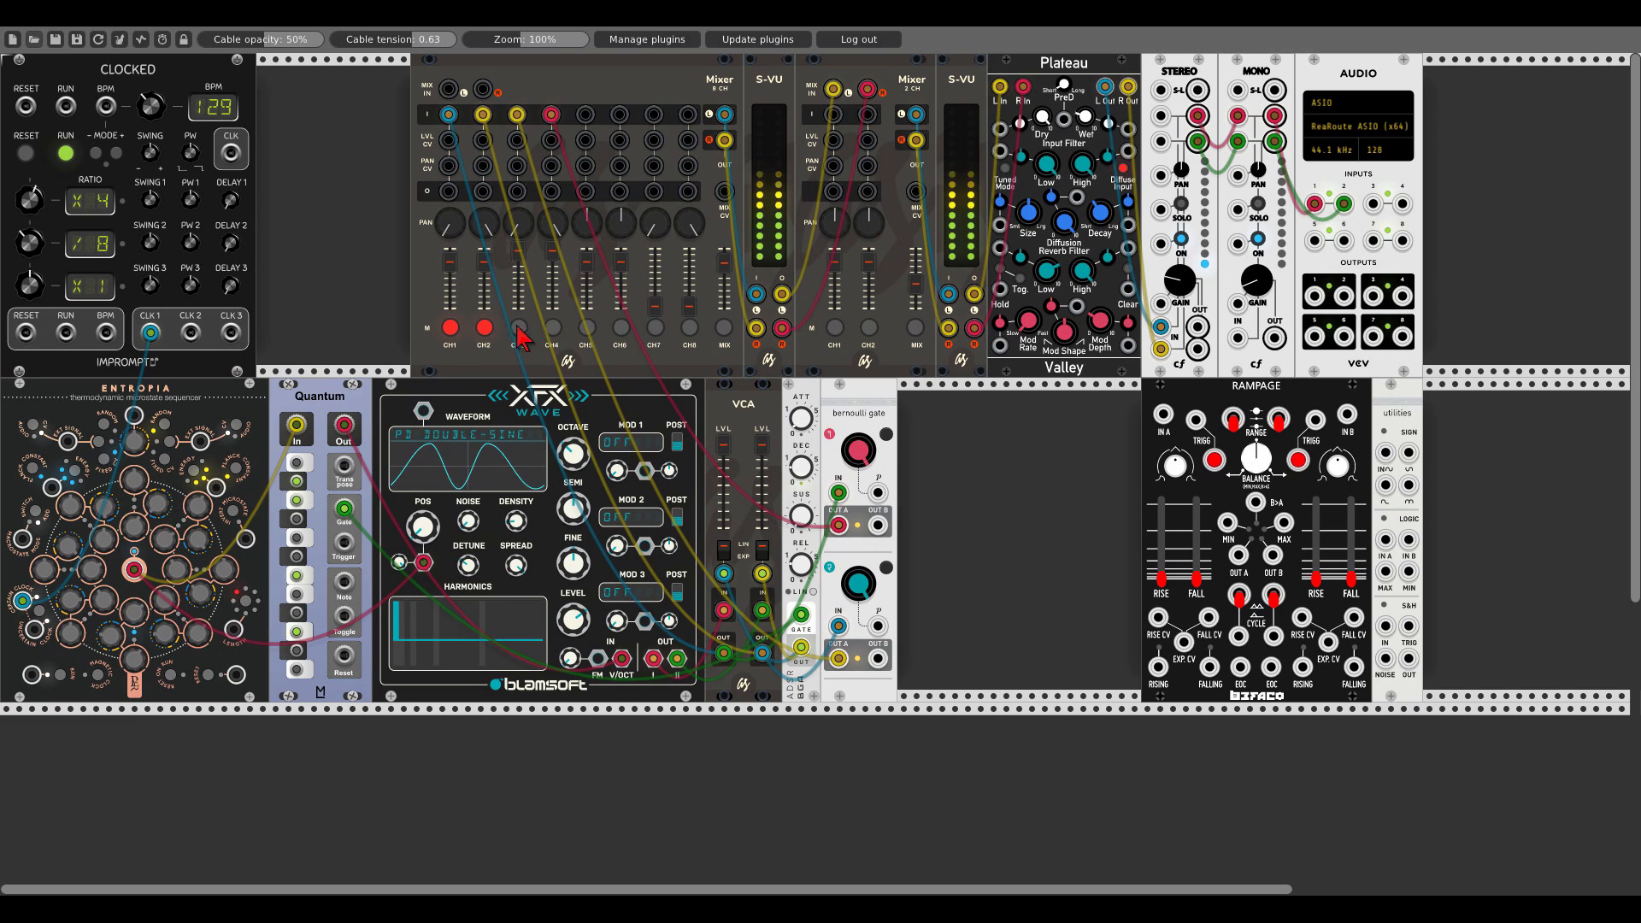
{"action": "left_click", "coordinate": [451, 329]}
{"action": "left_click", "coordinate": [484, 329]}
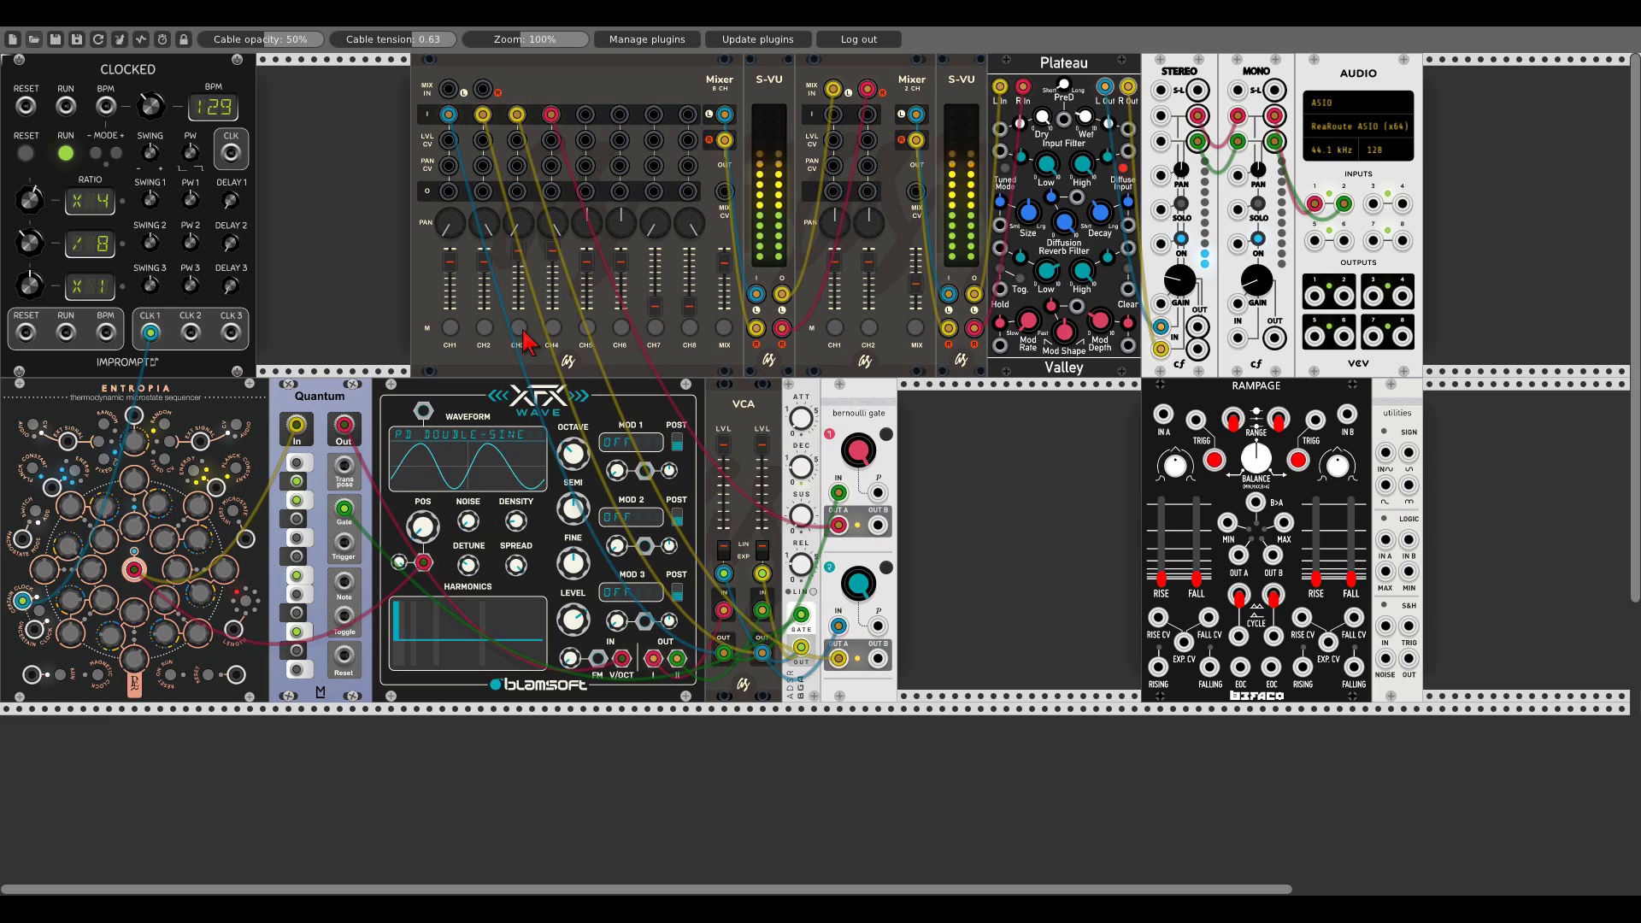
Compare the mix with and without the Bernoulli Gate signals by muting and restoring mixer channels 3 and 4 twice
{"action": "left_click", "coordinate": [519, 329]}
{"action": "left_click", "coordinate": [553, 329]}
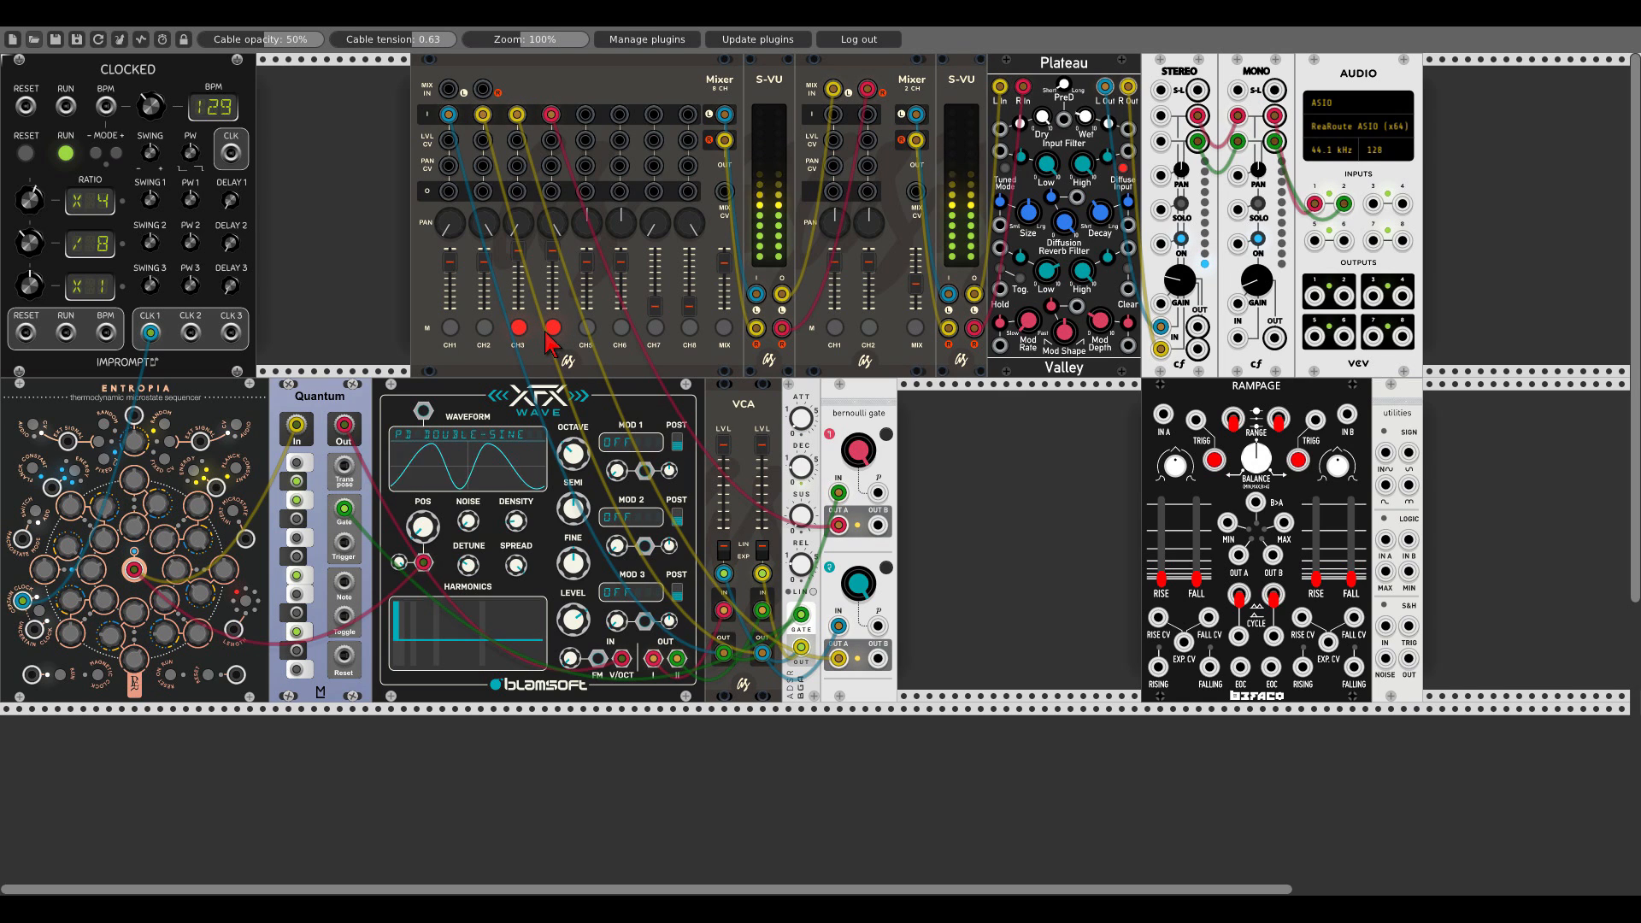
{"action": "left_click", "coordinate": [549, 331]}
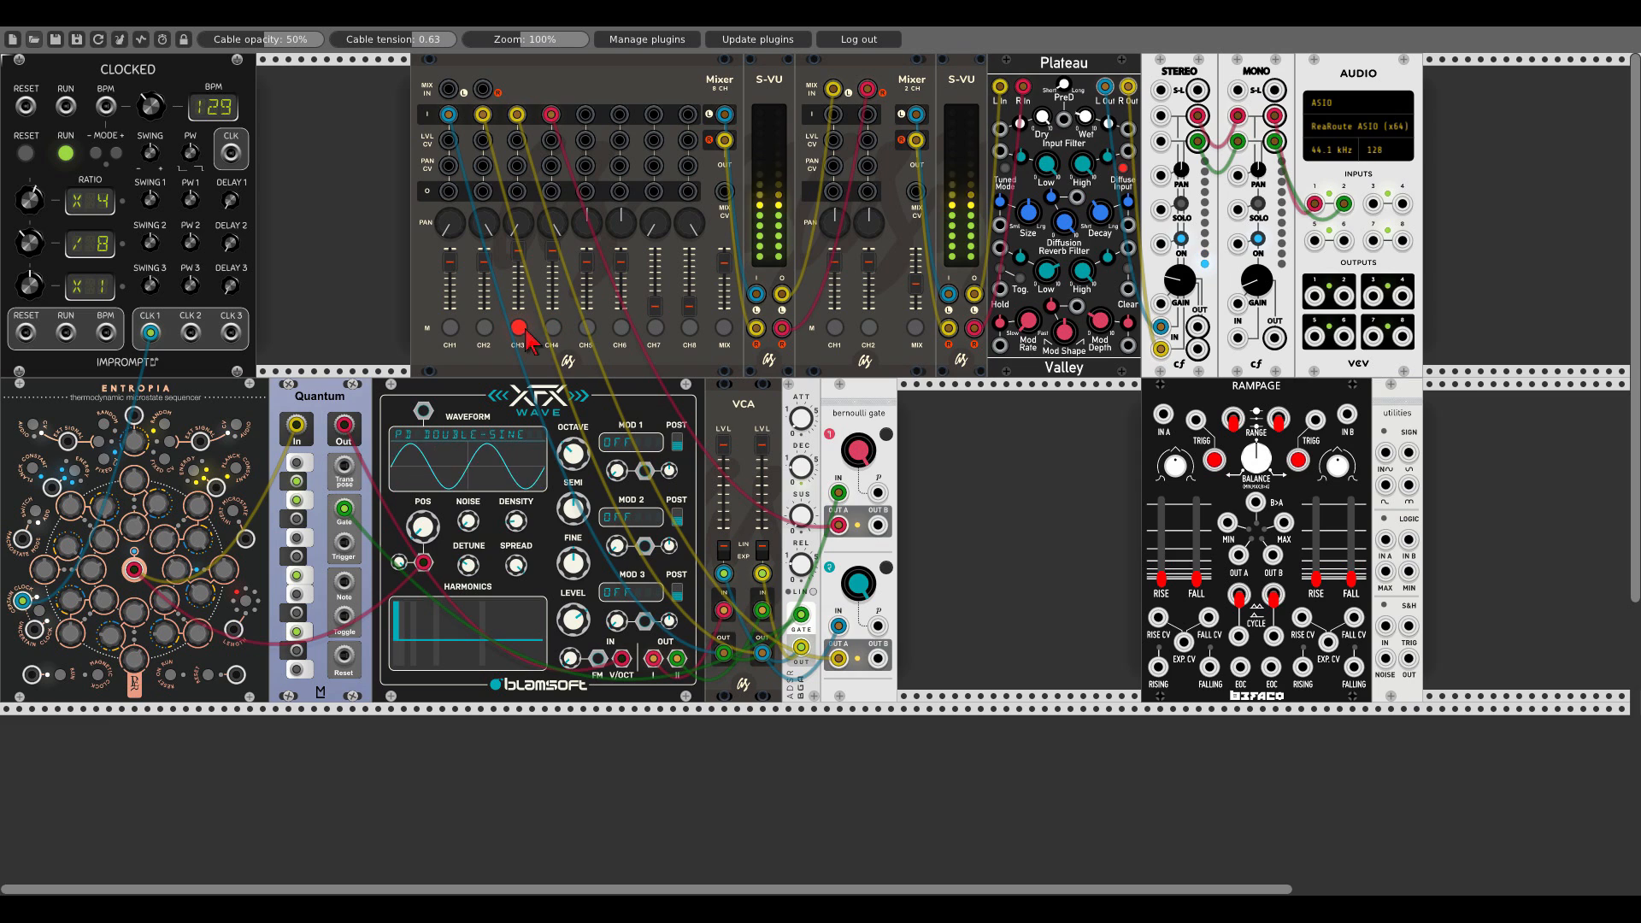
{"action": "left_click", "coordinate": [520, 329]}
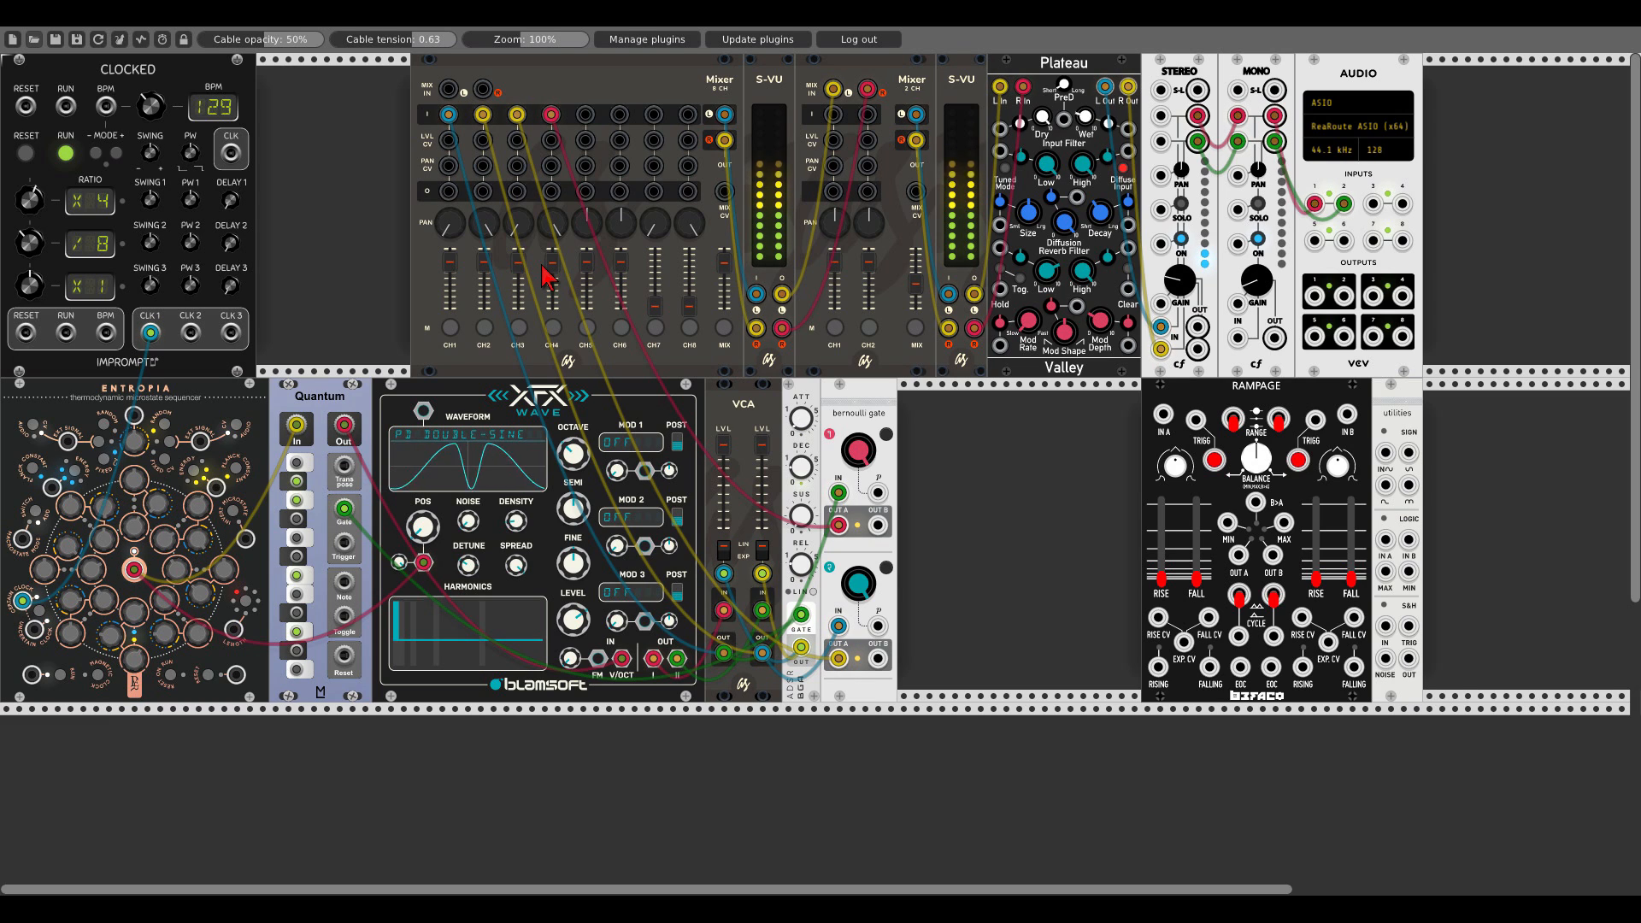
{"action": "left_click", "coordinate": [517, 327]}
{"action": "left_click", "coordinate": [553, 328]}
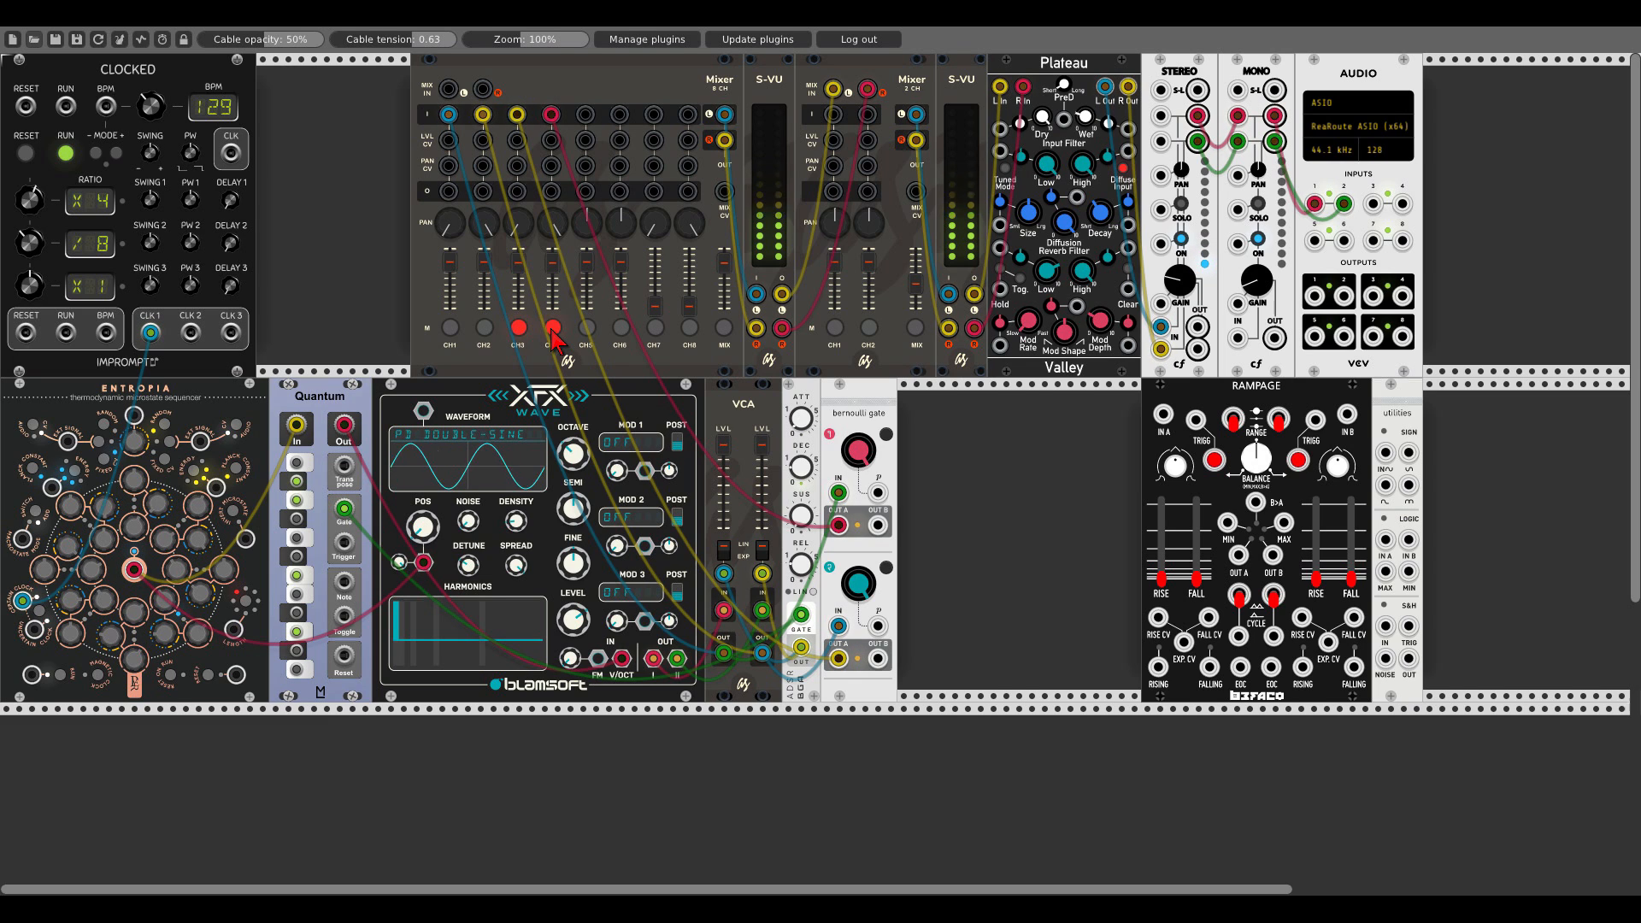
{"action": "left_click", "coordinate": [553, 328]}
{"action": "left_click", "coordinate": [519, 329]}
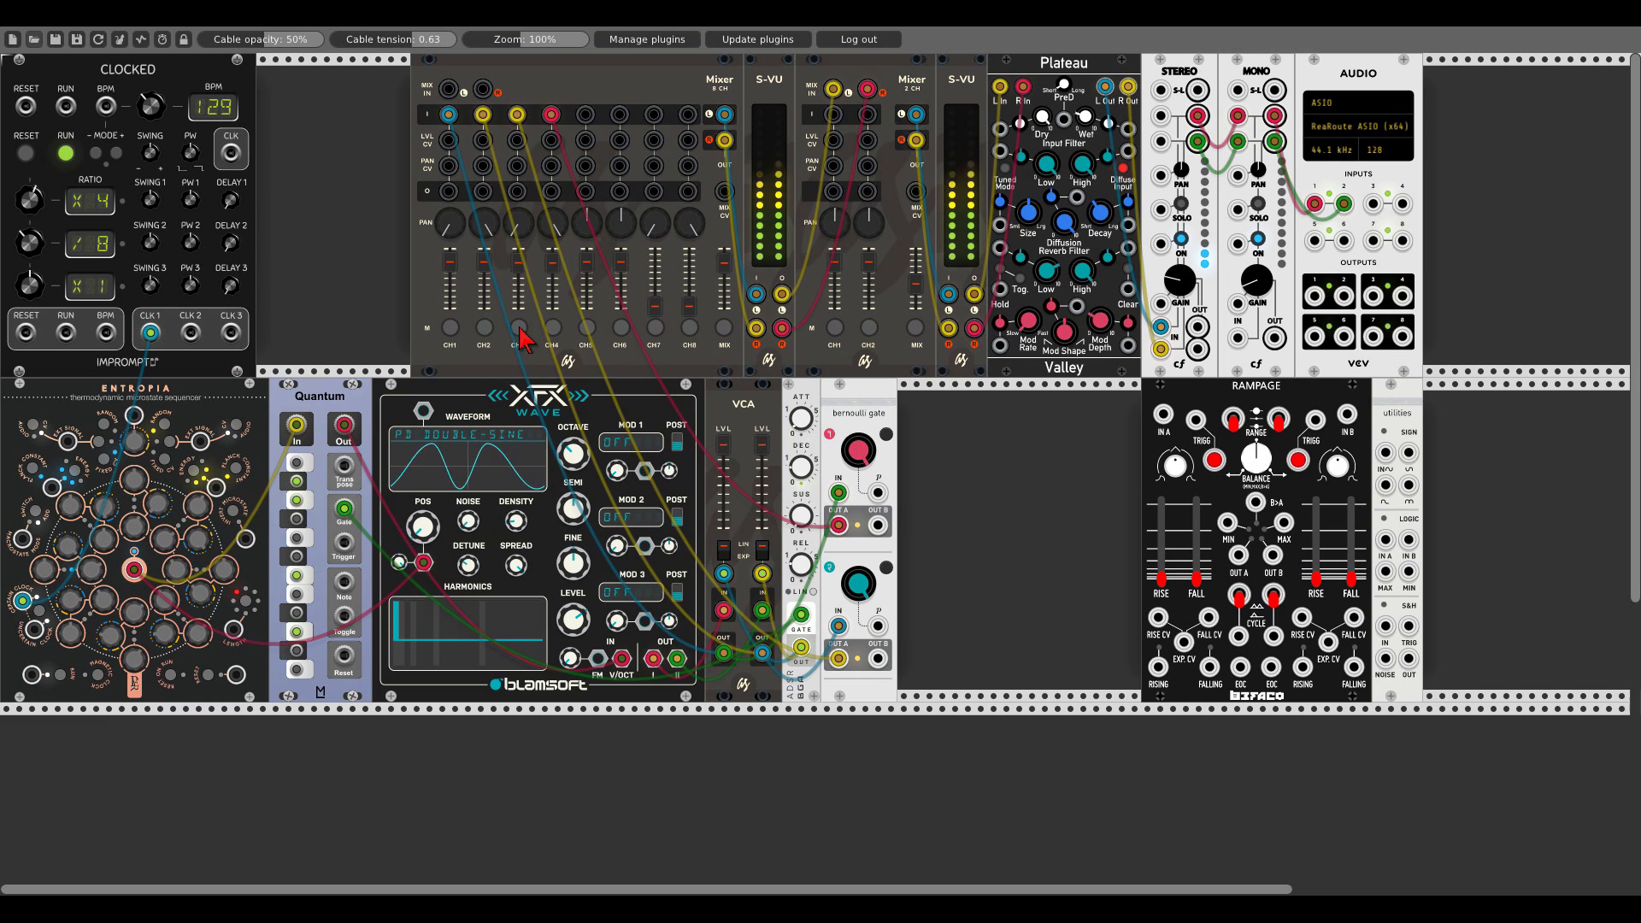
Mute mixer channels 1 to 4 to silence the melodic voice
{"action": "left_click", "coordinate": [450, 328]}
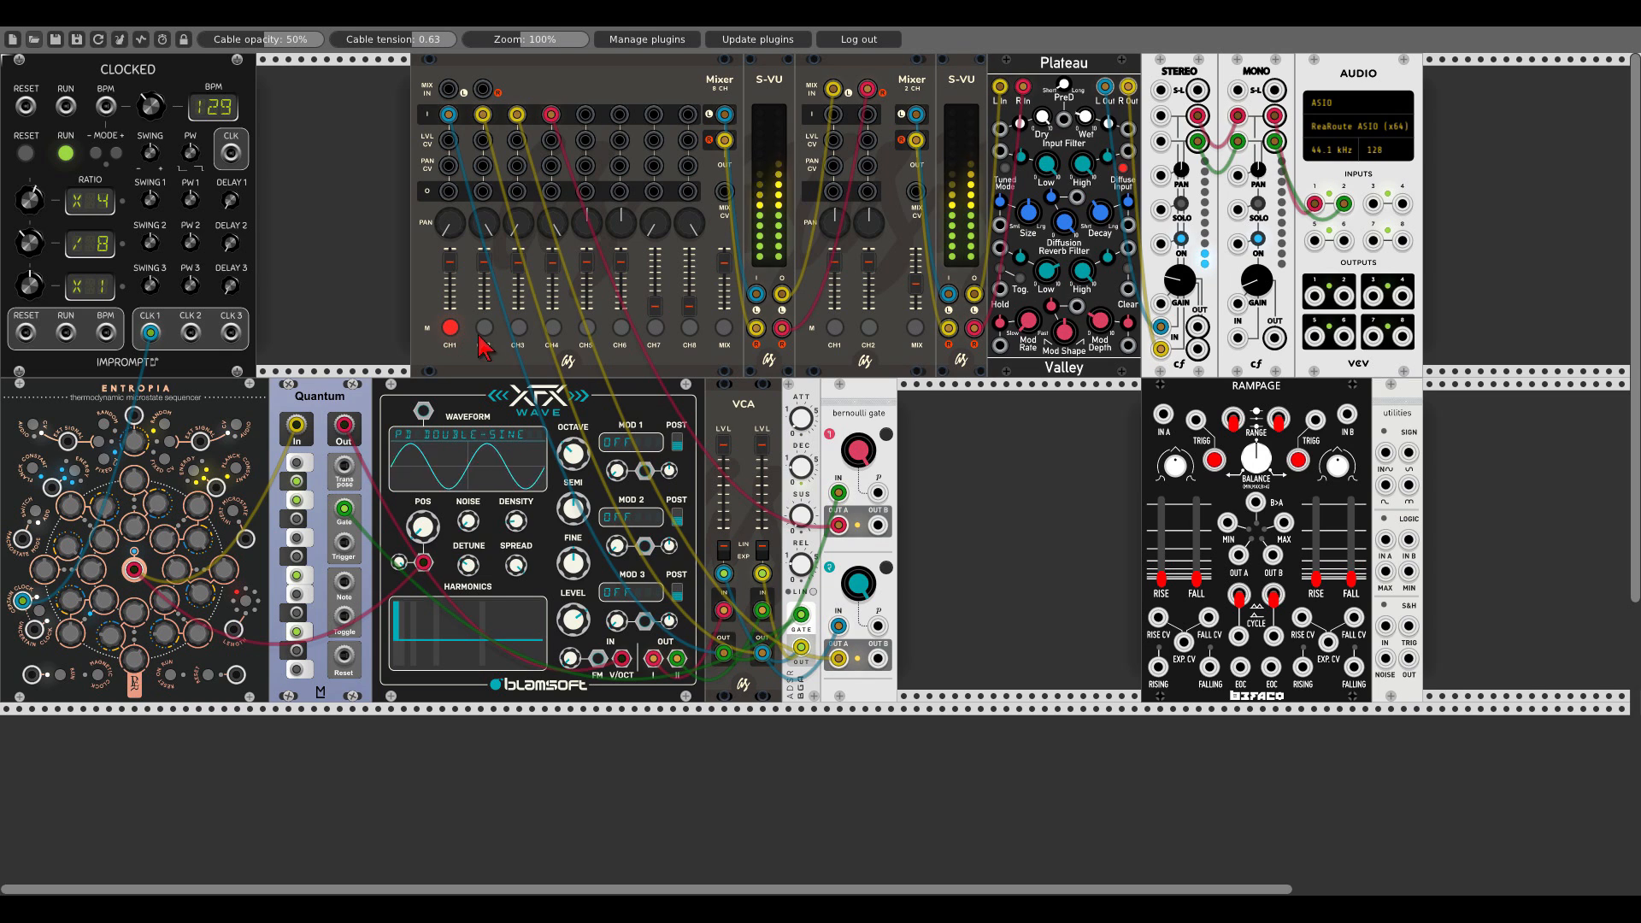
{"action": "left_click", "coordinate": [484, 328]}
{"action": "left_click", "coordinate": [519, 328]}
{"action": "left_click", "coordinate": [553, 328]}
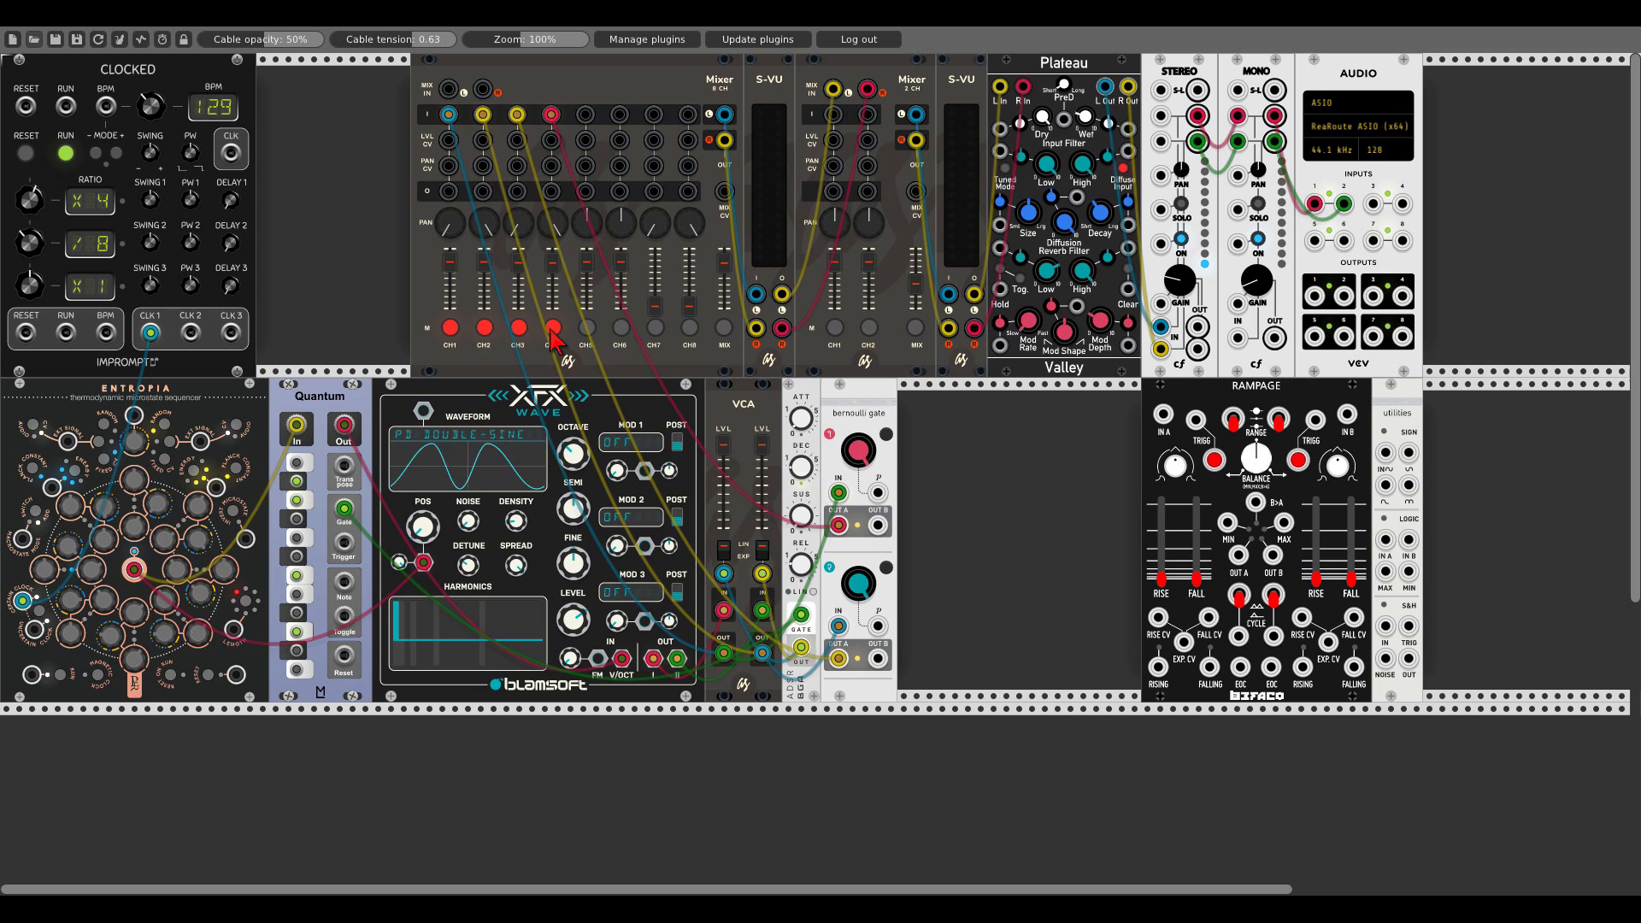
Add Valley's Topograph module at the start of the empty third rack row
{"action": "scroll", "coordinate": [517, 575], "scroll_direction": "down", "scroll_amount": 4}
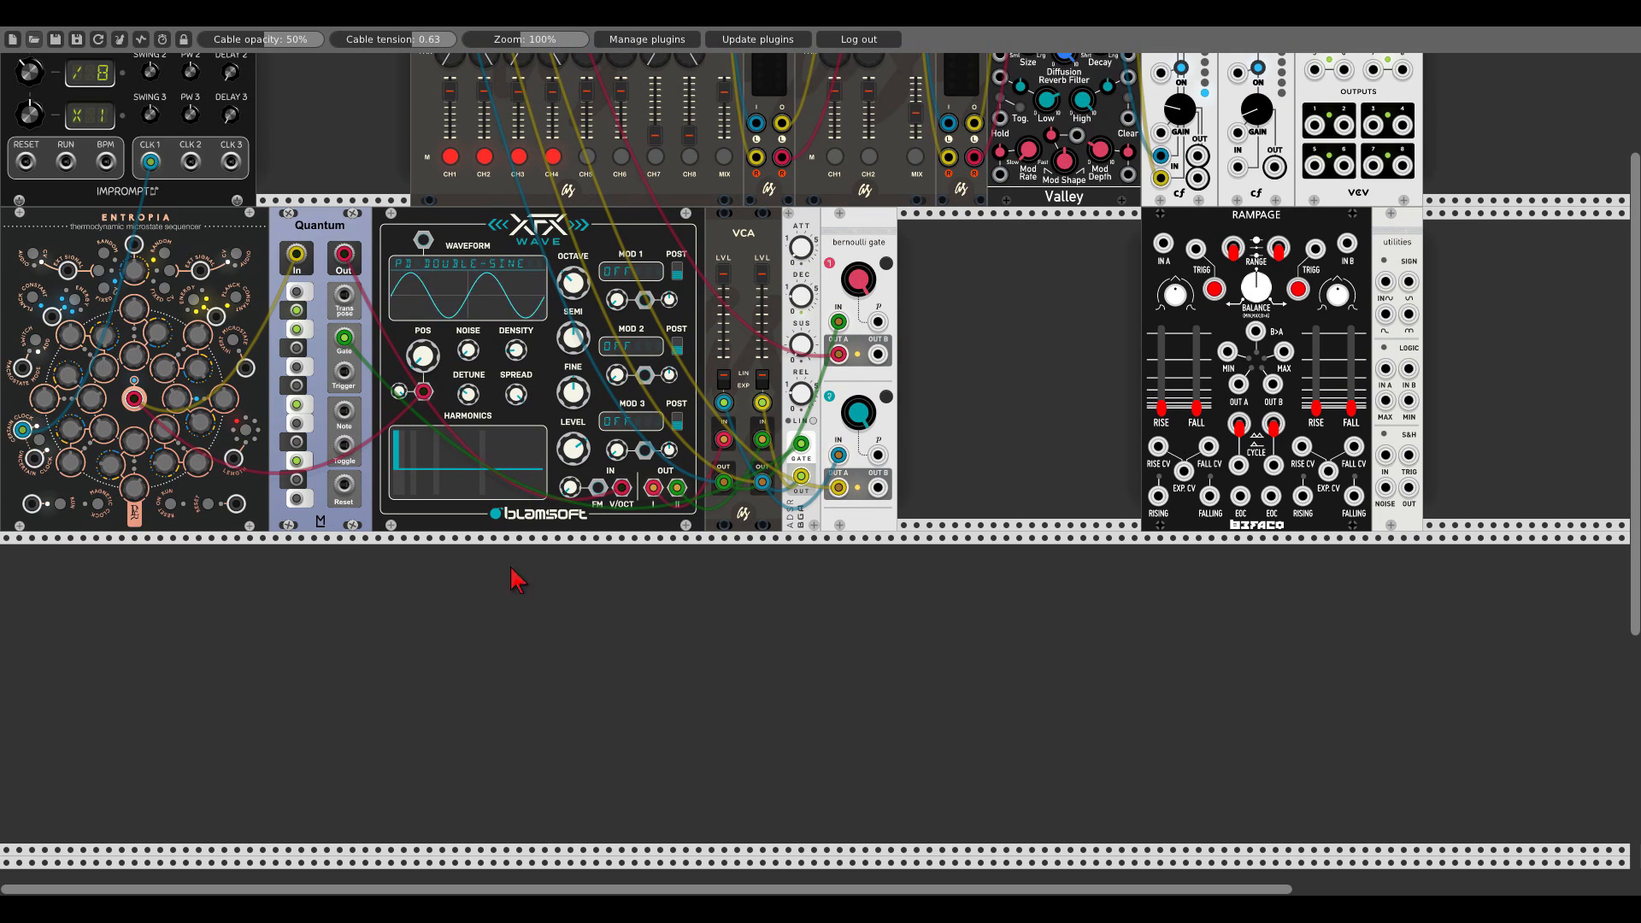
{"action": "right_click", "coordinate": [511, 608]}
{"action": "type", "text": "topo"}
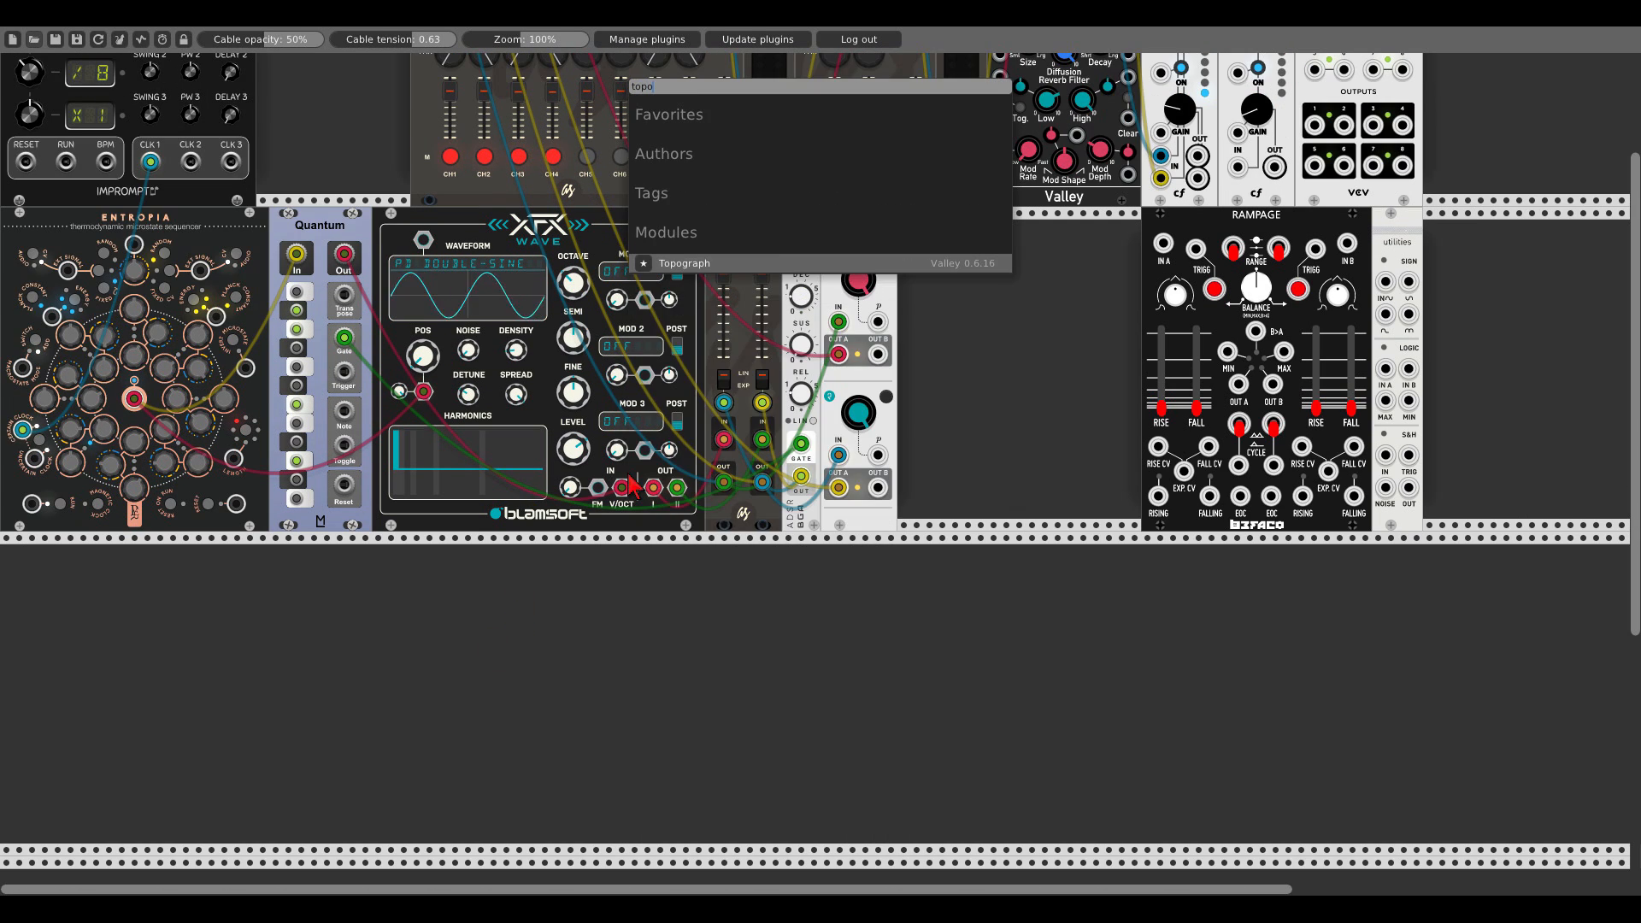
{"action": "left_click", "coordinate": [734, 264]}
{"action": "left_click_drag", "start_coordinate": [414, 598], "coordinate": [5, 599]}
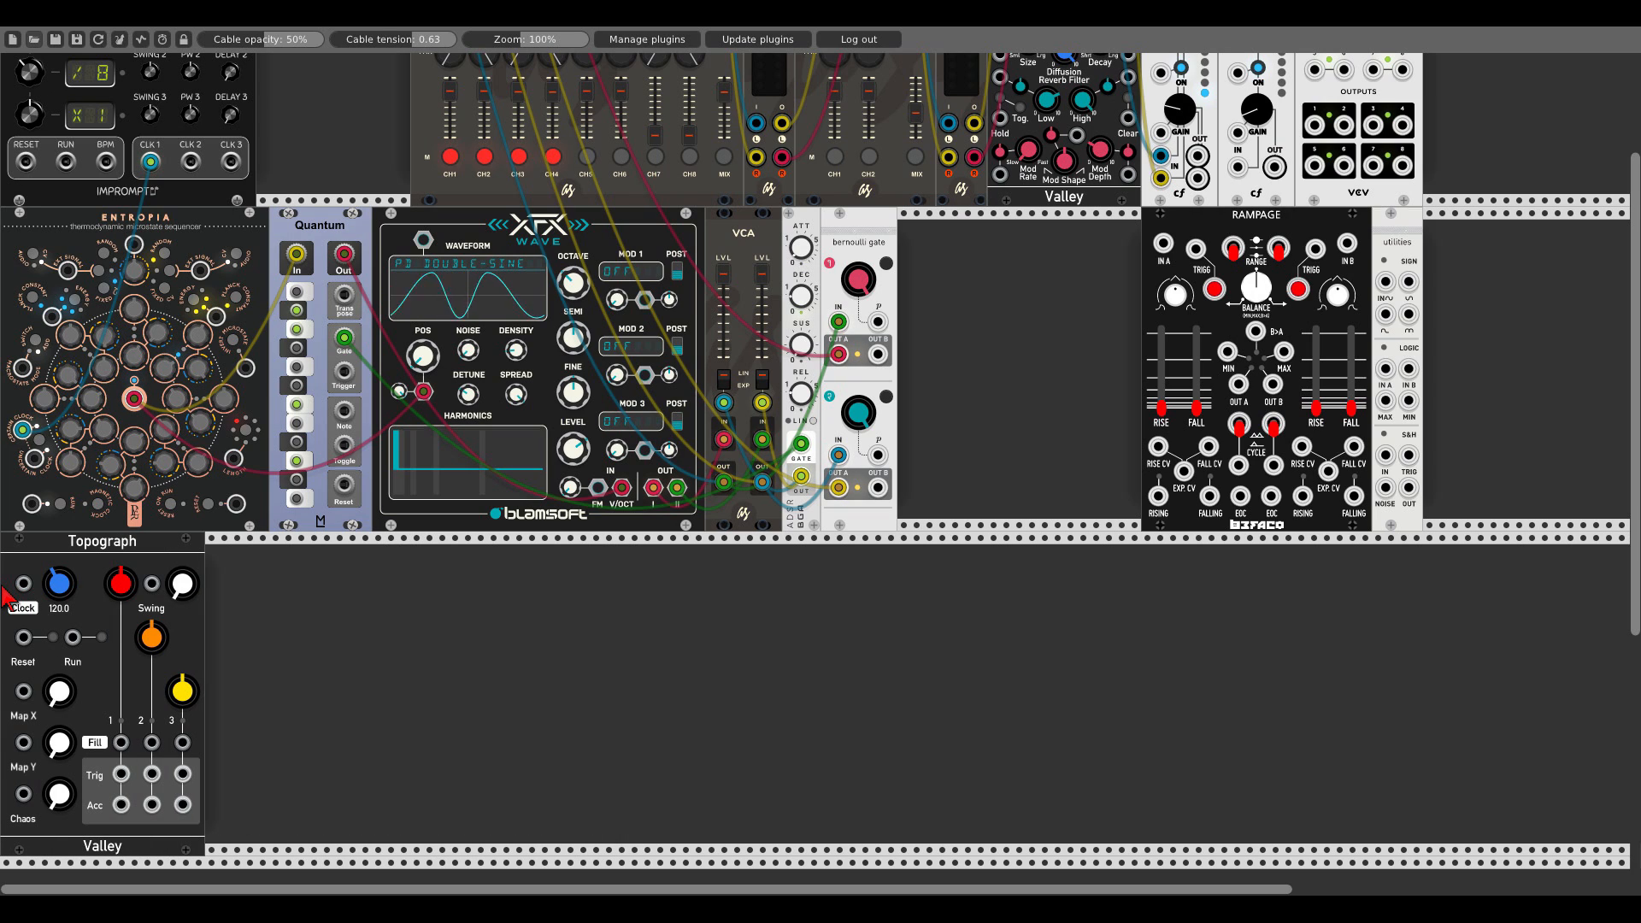
Clock Topograph from Clocked's CLK 1 with its tempo at Ext. and a 4 PPQN clock resolution, and start it running
{"action": "left_click_drag", "start_coordinate": [23, 584], "coordinate": [150, 162]}
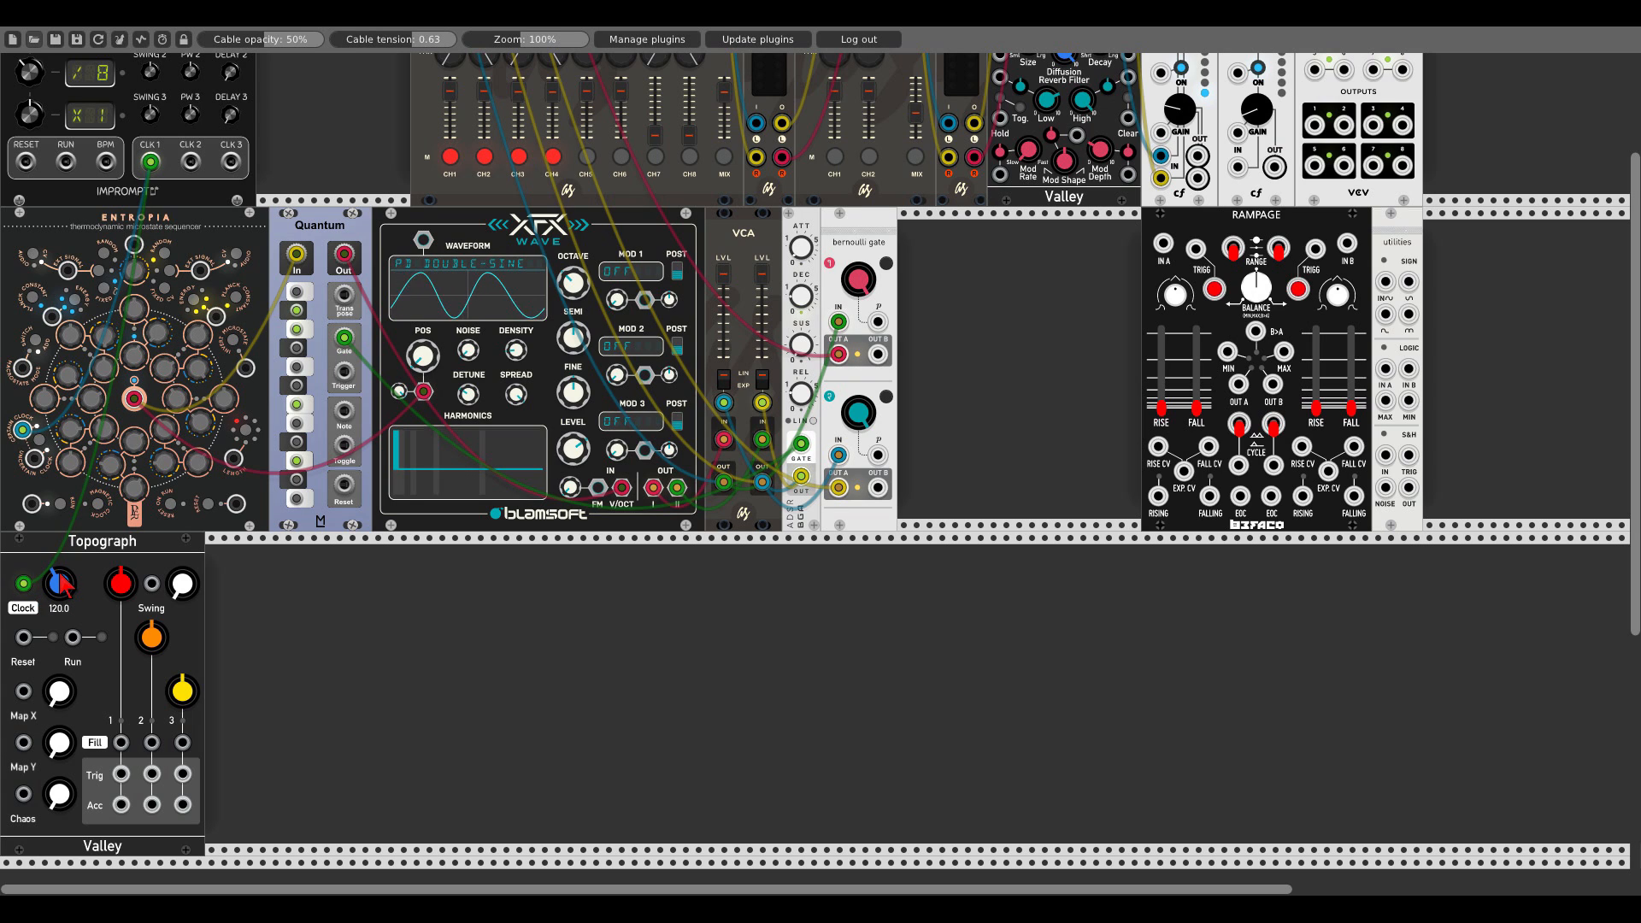
{"action": "left_click_drag", "start_coordinate": [59, 584], "coordinate": [59, 752]}
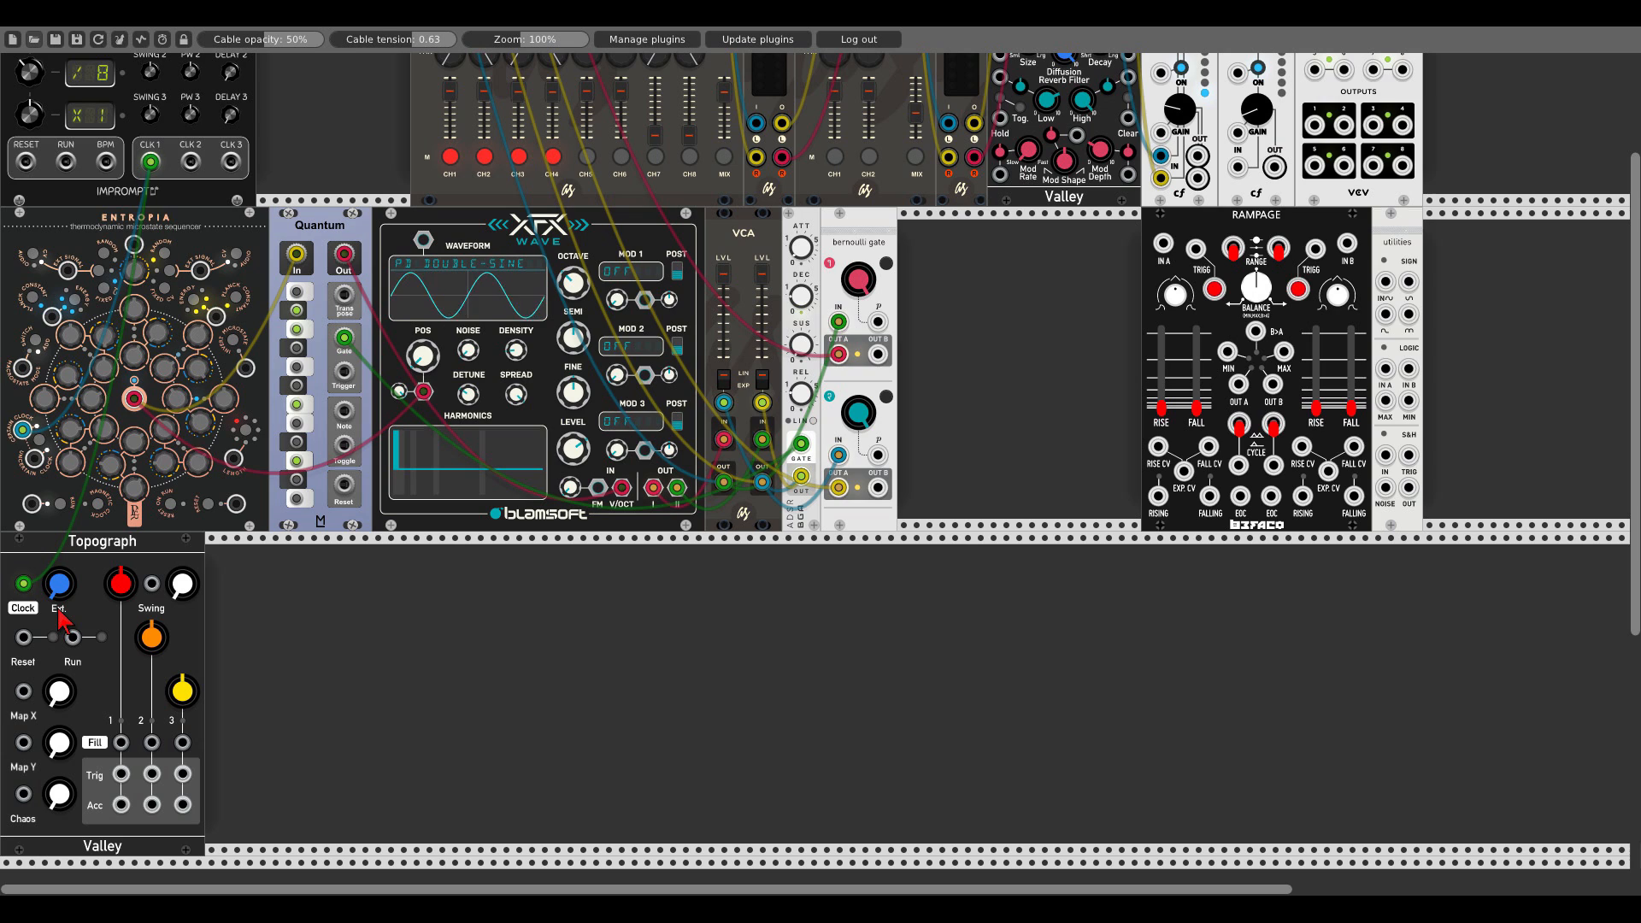
{"action": "left_click", "coordinate": [101, 637]}
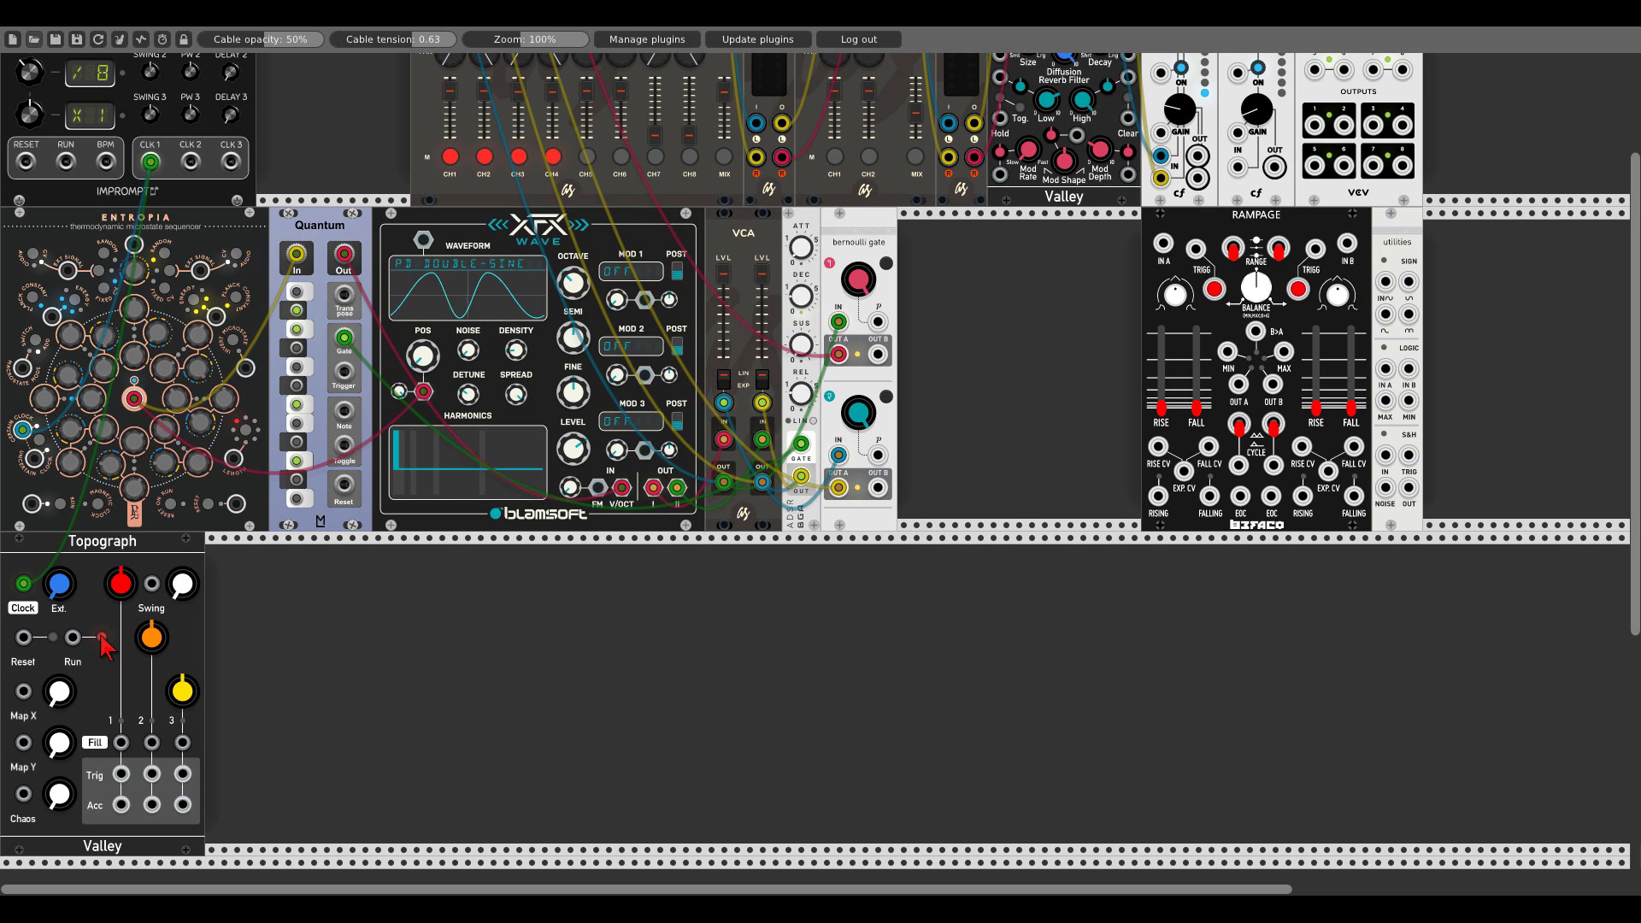
{"action": "right_click", "coordinate": [102, 617]}
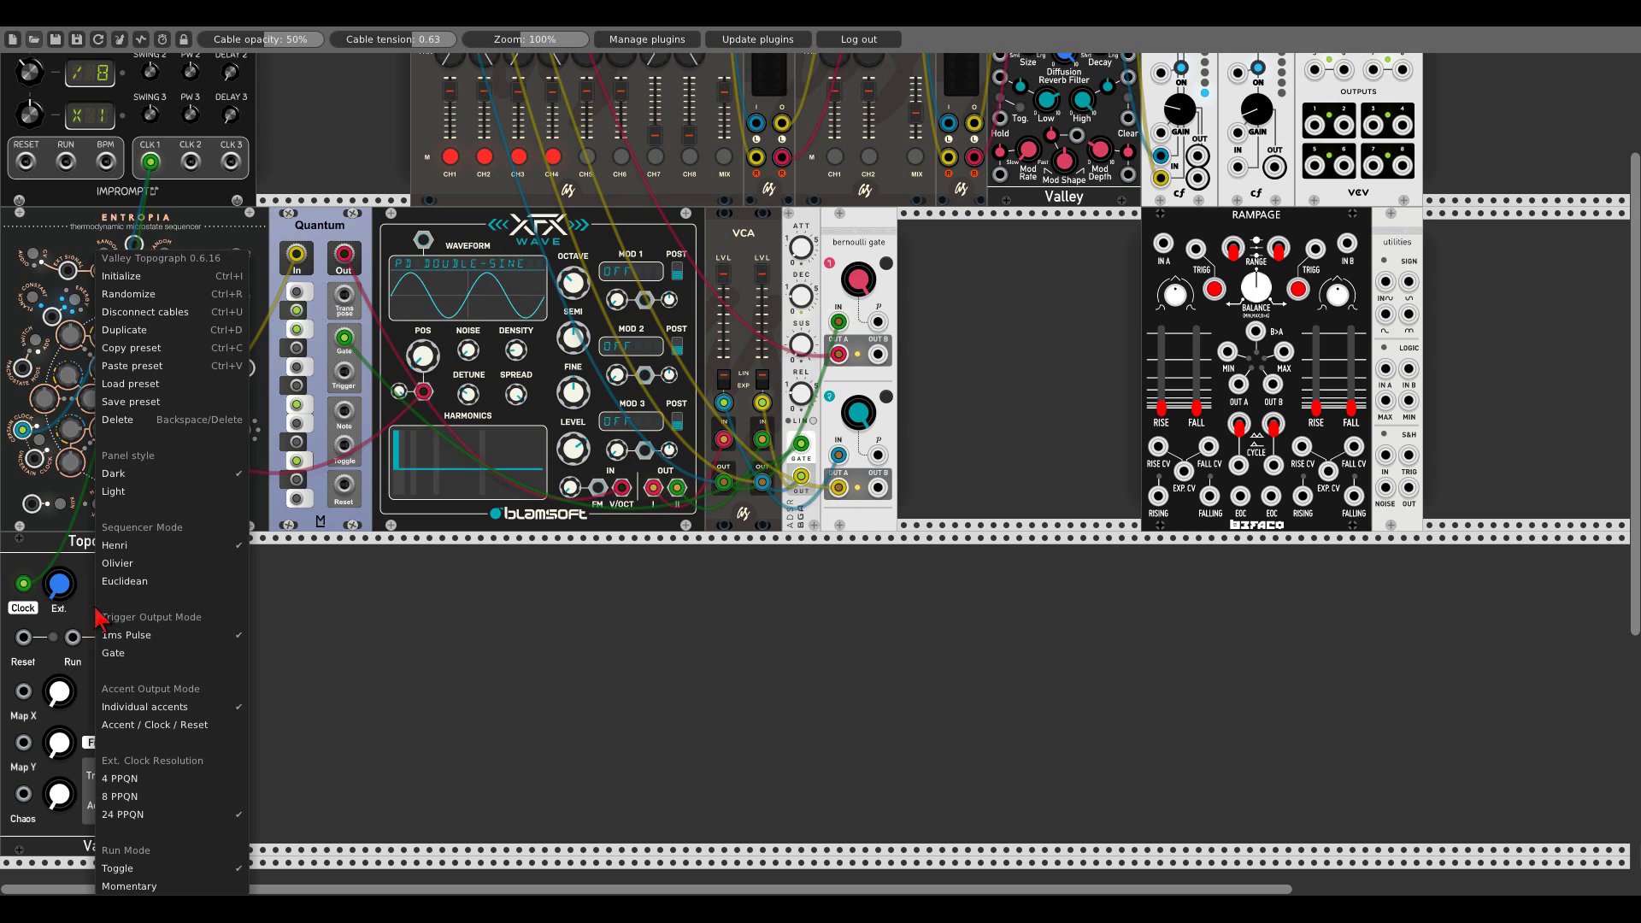
{"action": "left_click", "coordinate": [152, 780]}
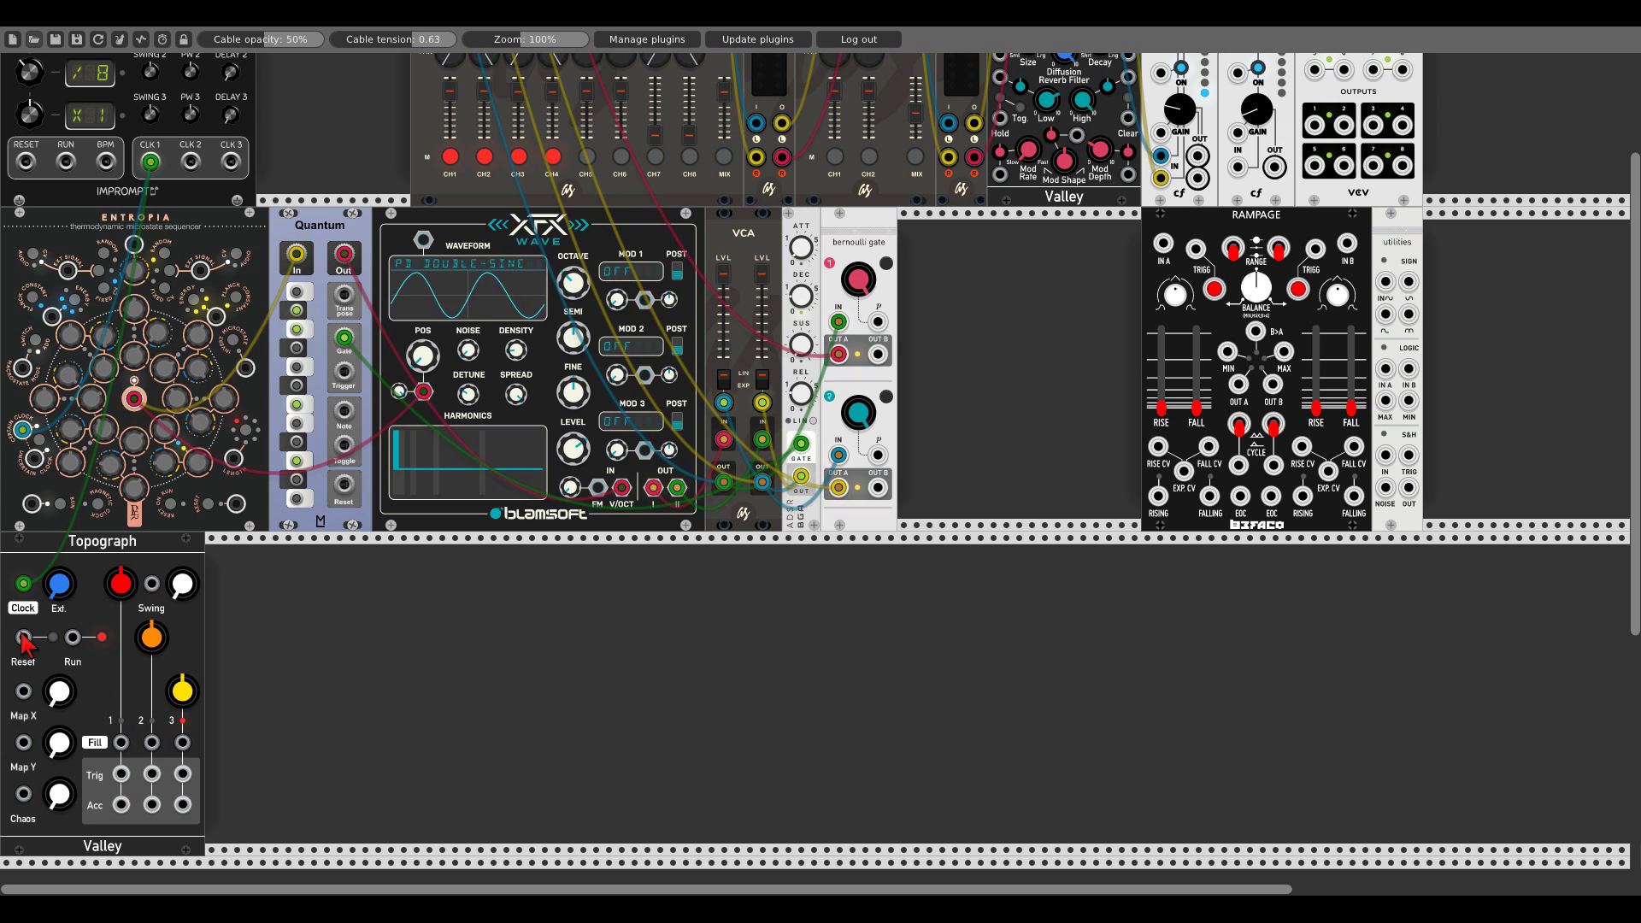
Patch Clocked's RESET output to Topograph's Reset input and Entropia's lower-right jack, and trigger a reset
{"action": "left_click_drag", "start_coordinate": [21, 634], "coordinate": [26, 162]}
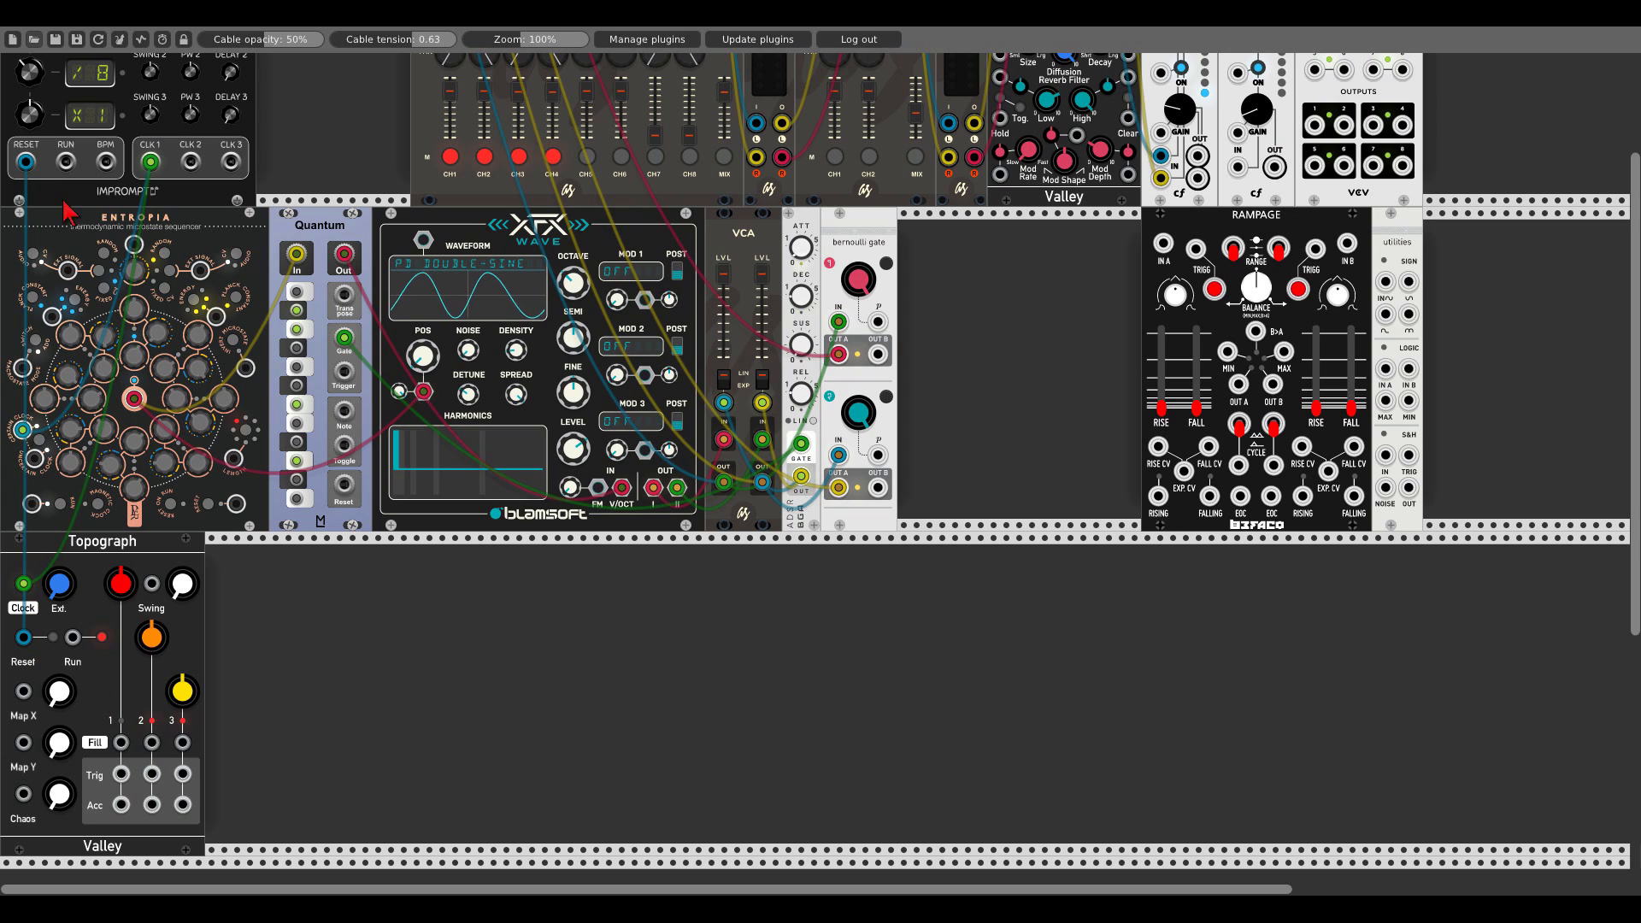
{"action": "left_click_drag", "start_coordinate": [236, 503], "coordinate": [26, 164]}
{"action": "scroll", "coordinate": [26, 163], "scroll_direction": "up", "scroll_amount": 3}
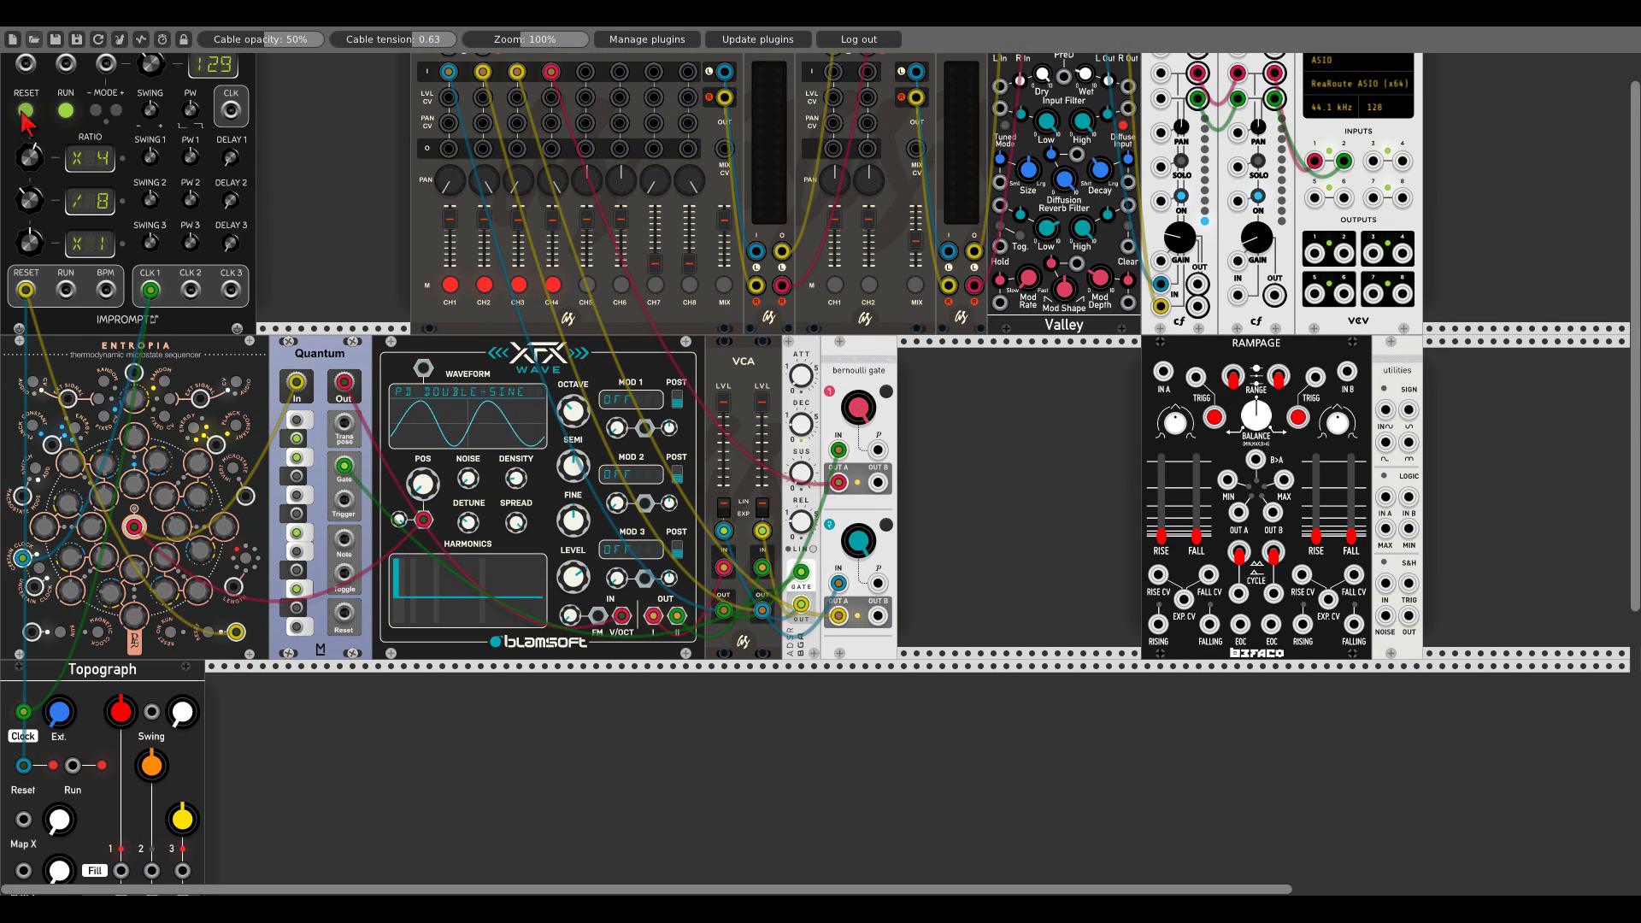
{"action": "scroll", "coordinate": [272, 299], "scroll_direction": "down", "scroll_amount": 3}
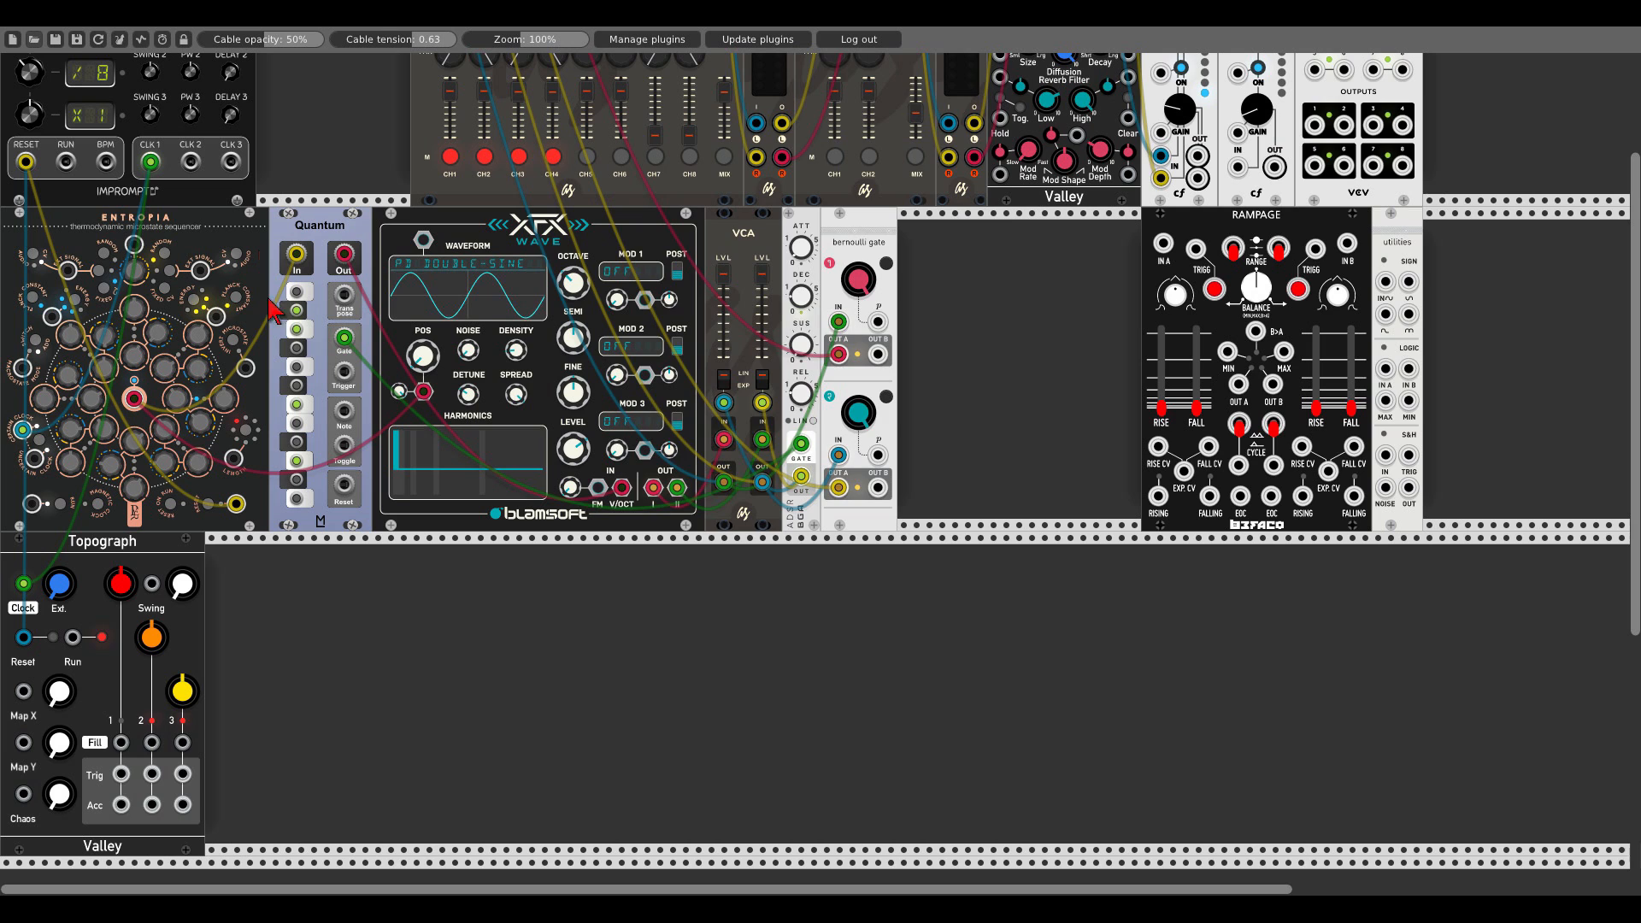
Add the VultModulesFree Trummor 2: Drum Synthesizer beside Topograph
{"action": "double_click", "coordinate": [297, 652]}
{"action": "type", "text": "trum"}
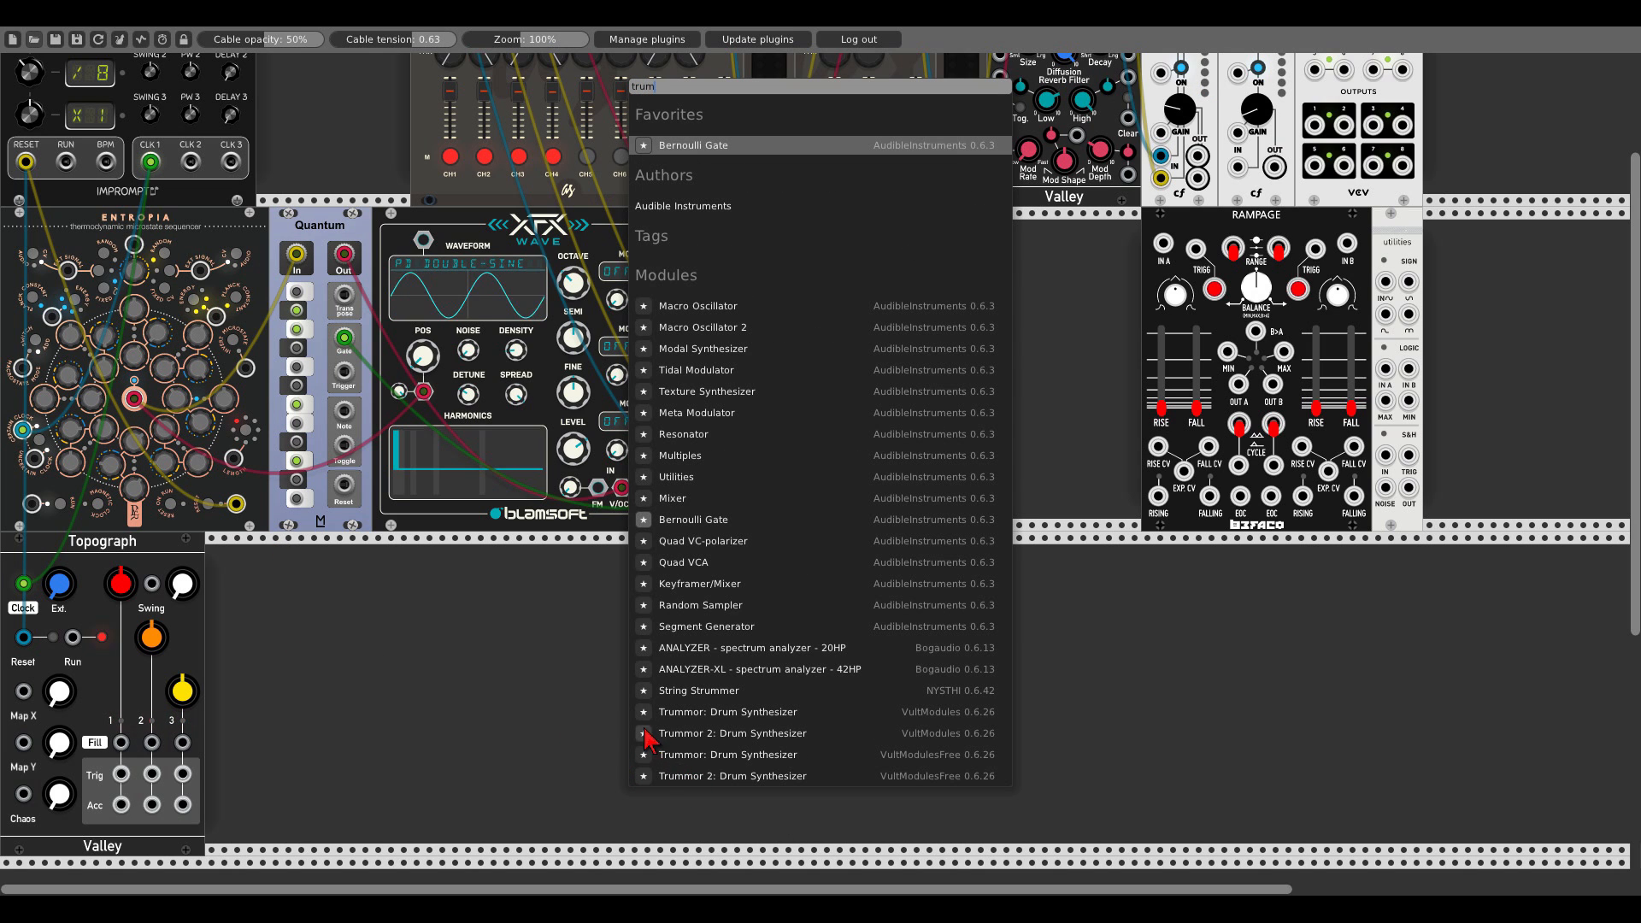
{"action": "left_click", "coordinate": [690, 772]}
Add the Snare Drum-VCV module and place it directly beside Trummor 2
{"action": "double_click", "coordinate": [543, 607]}
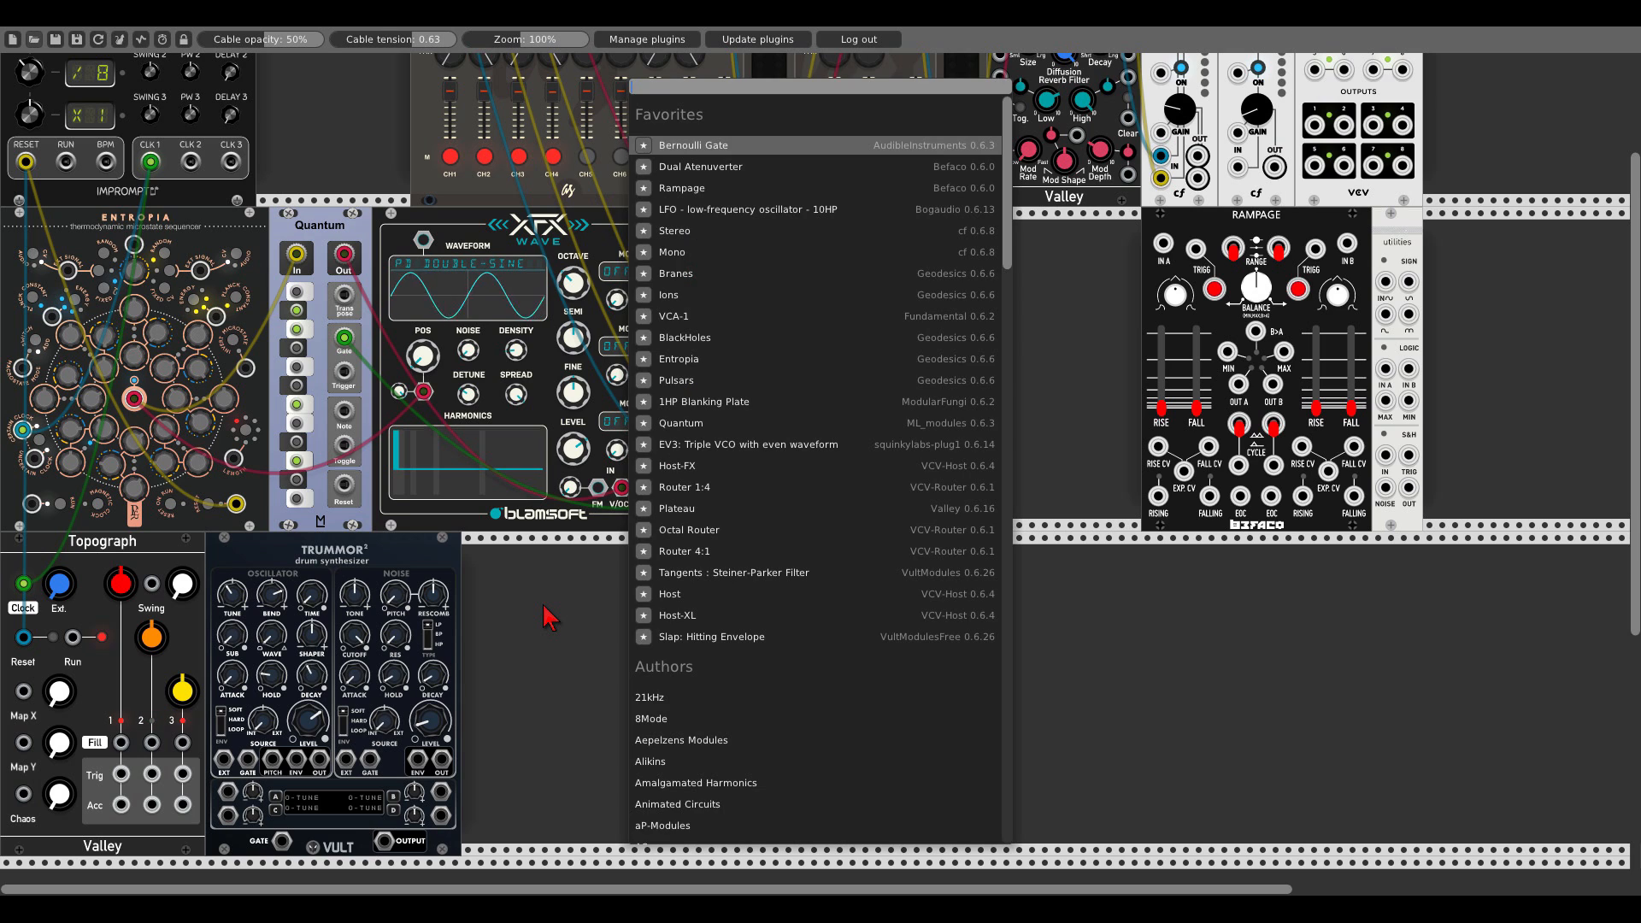
{"action": "type", "text": "sa"}
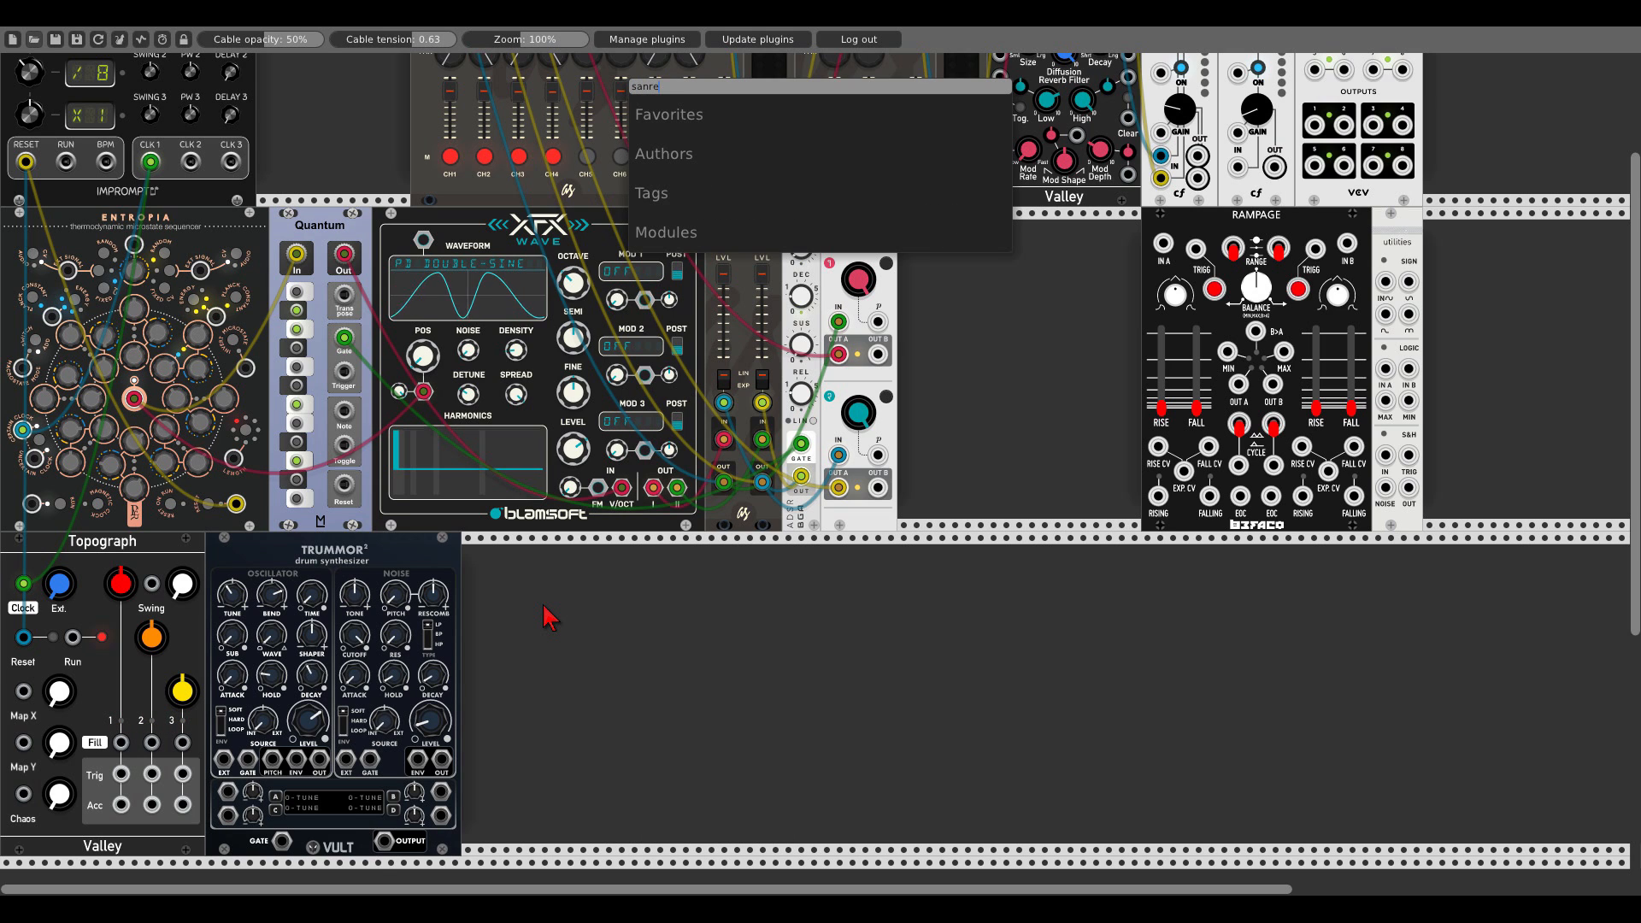
{"action": "key", "text": "BackSpace"}
{"action": "type", "text": "nare"}
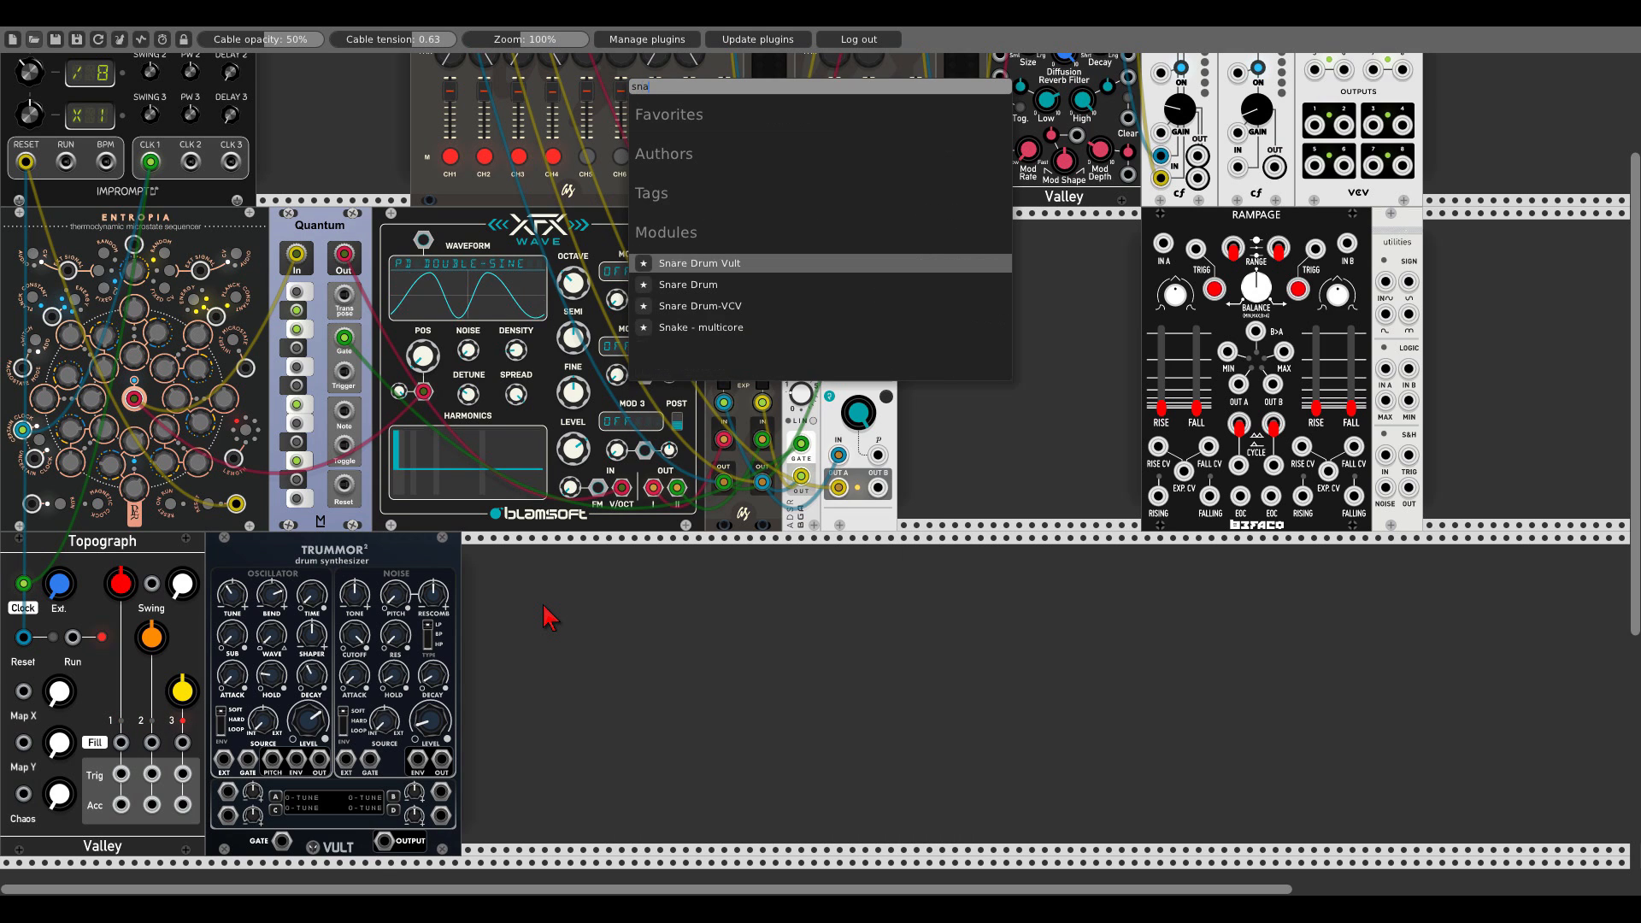
{"action": "left_click", "coordinate": [720, 308]}
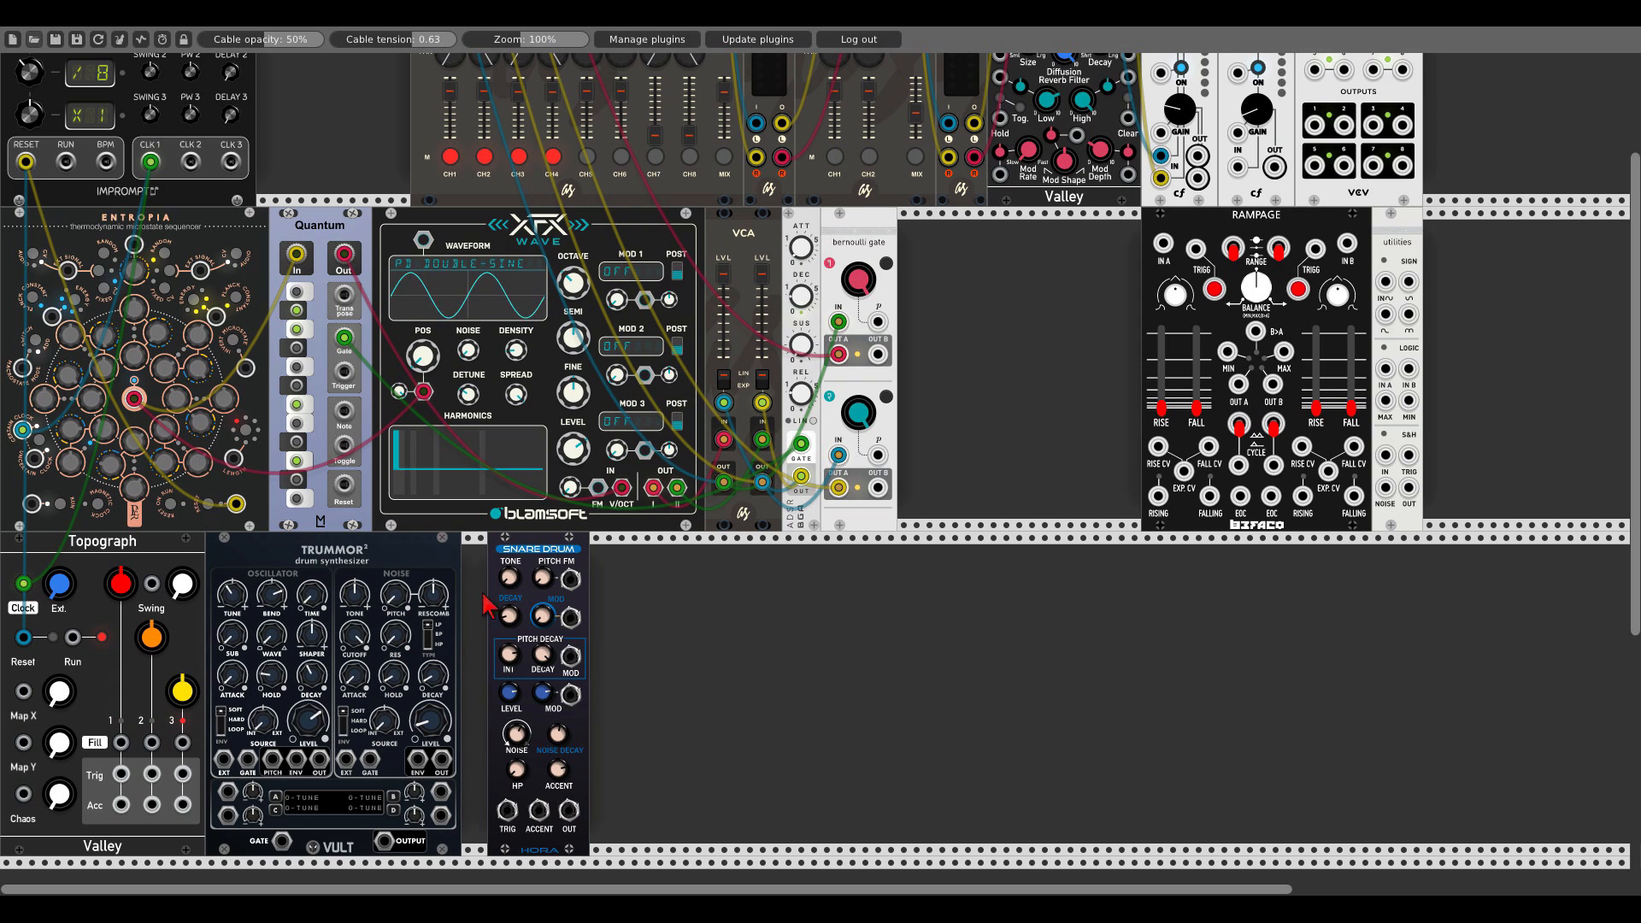
{"action": "left_click_drag", "start_coordinate": [523, 541], "coordinate": [479, 549]}
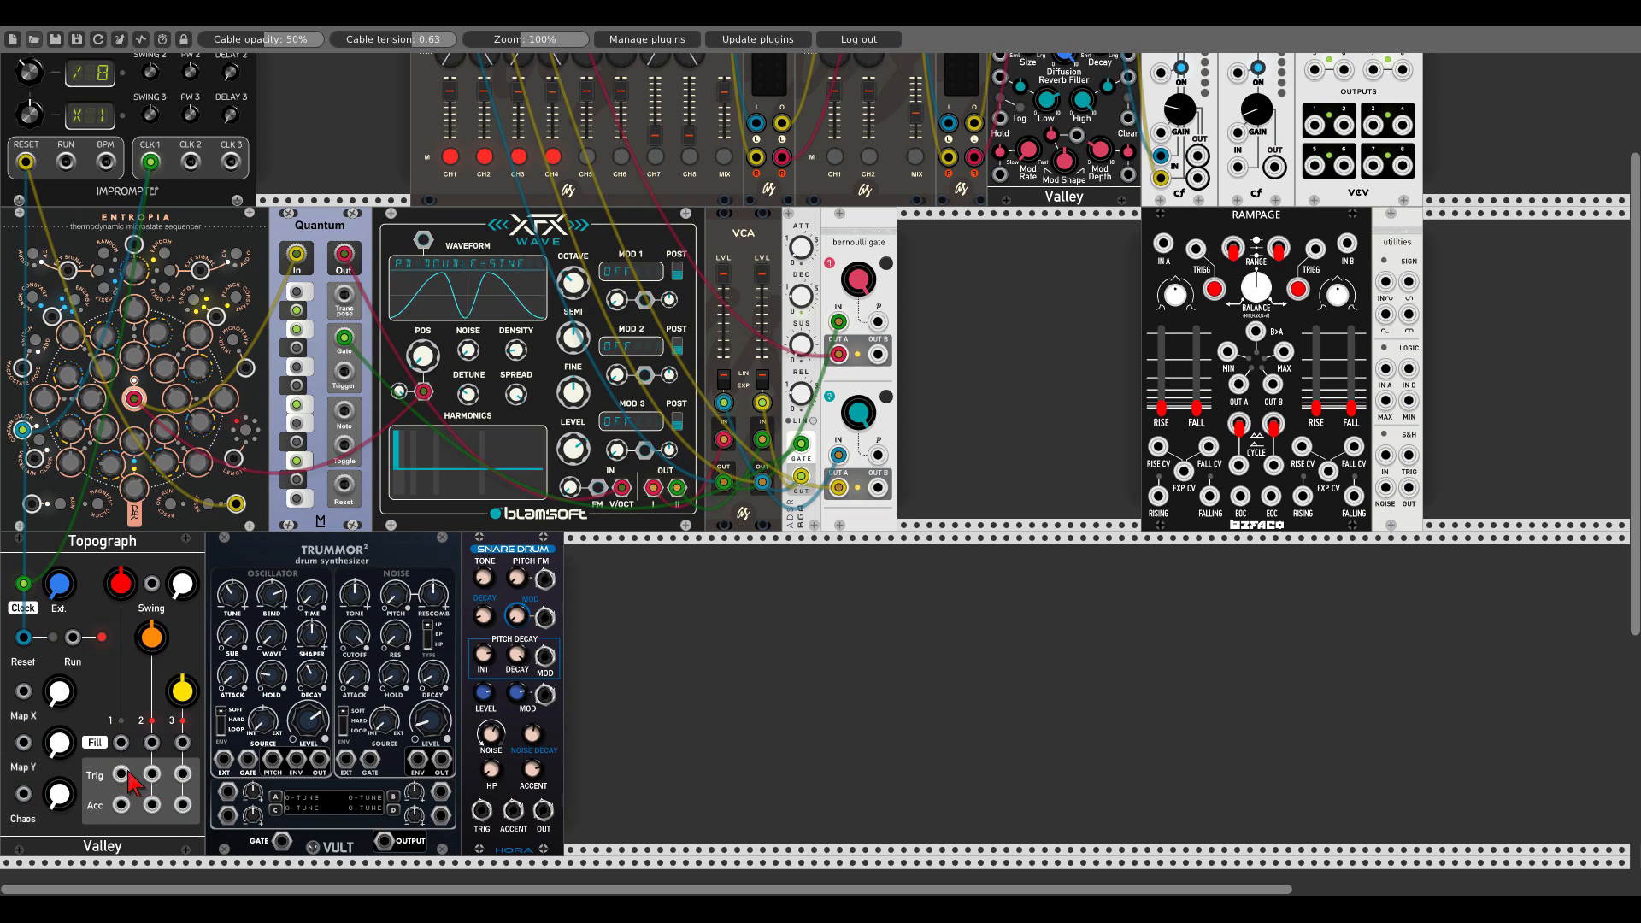
Patch Topograph's Trig outputs 1, 2 and 3 to Trummor 2's oscillator gate, its noise gate and Snare Drum's TRIG
{"action": "left_click_drag", "start_coordinate": [122, 774], "coordinate": [370, 759]}
{"action": "left_click_drag", "start_coordinate": [183, 775], "coordinate": [482, 810]}
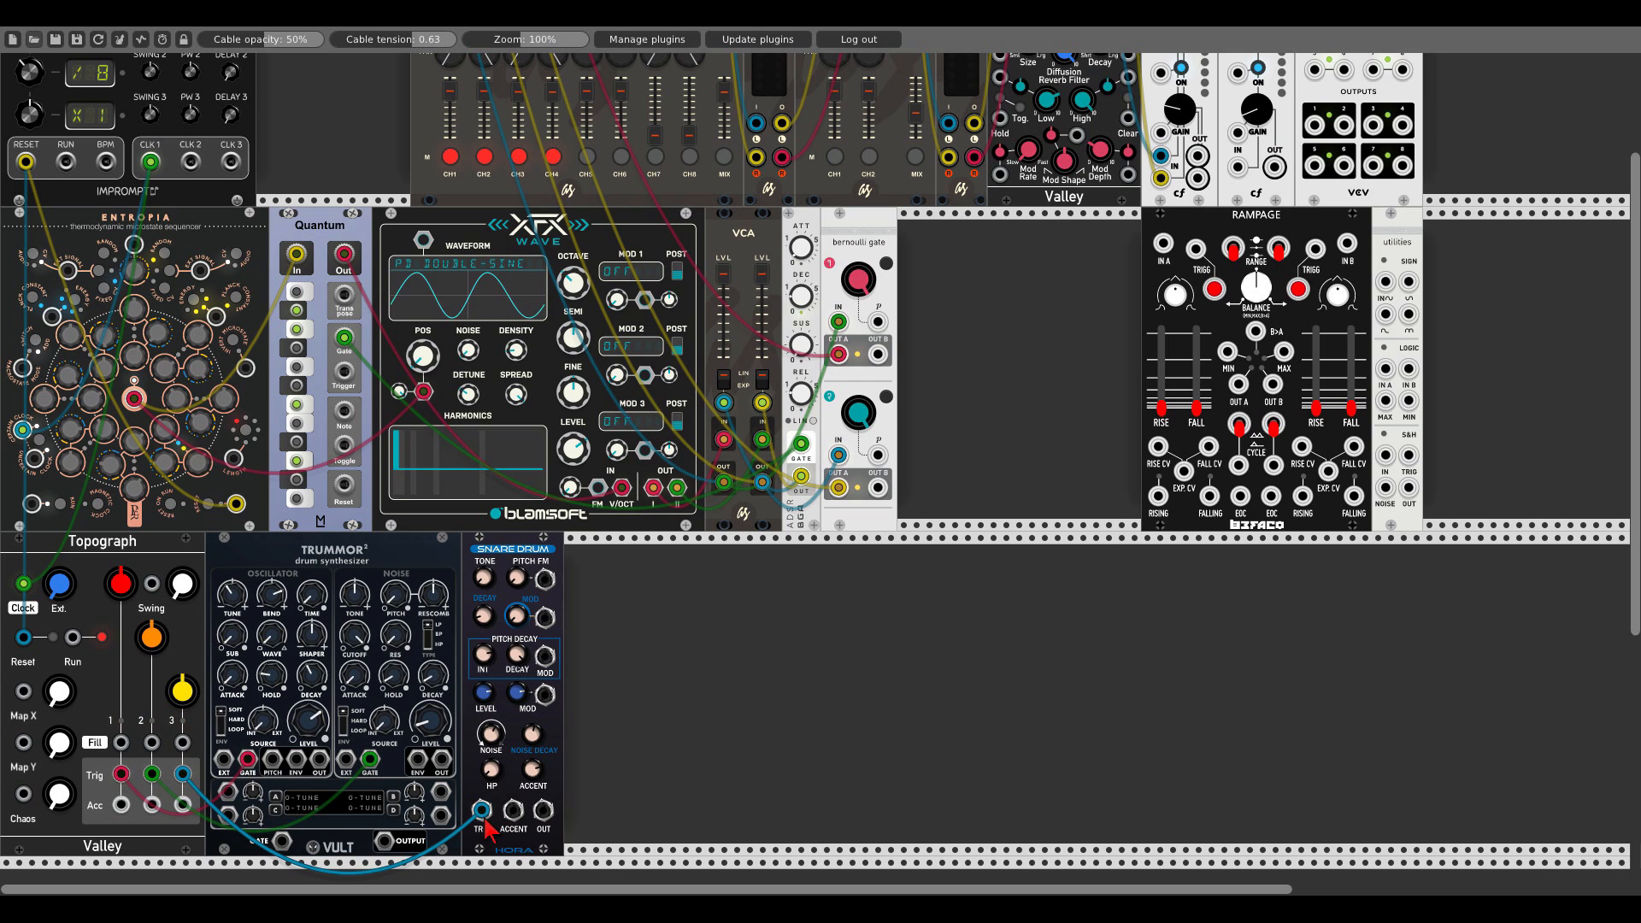
Patch Trummor 2's oscillator OUT to the Mono module's IN, and its noise OUT and Snare Drum's OUT to mixer channels 5 and 6
{"action": "left_click_drag", "start_coordinate": [323, 767], "coordinate": [1243, 345]}
{"action": "scroll", "coordinate": [855, 513], "scroll_direction": "up", "scroll_amount": 4}
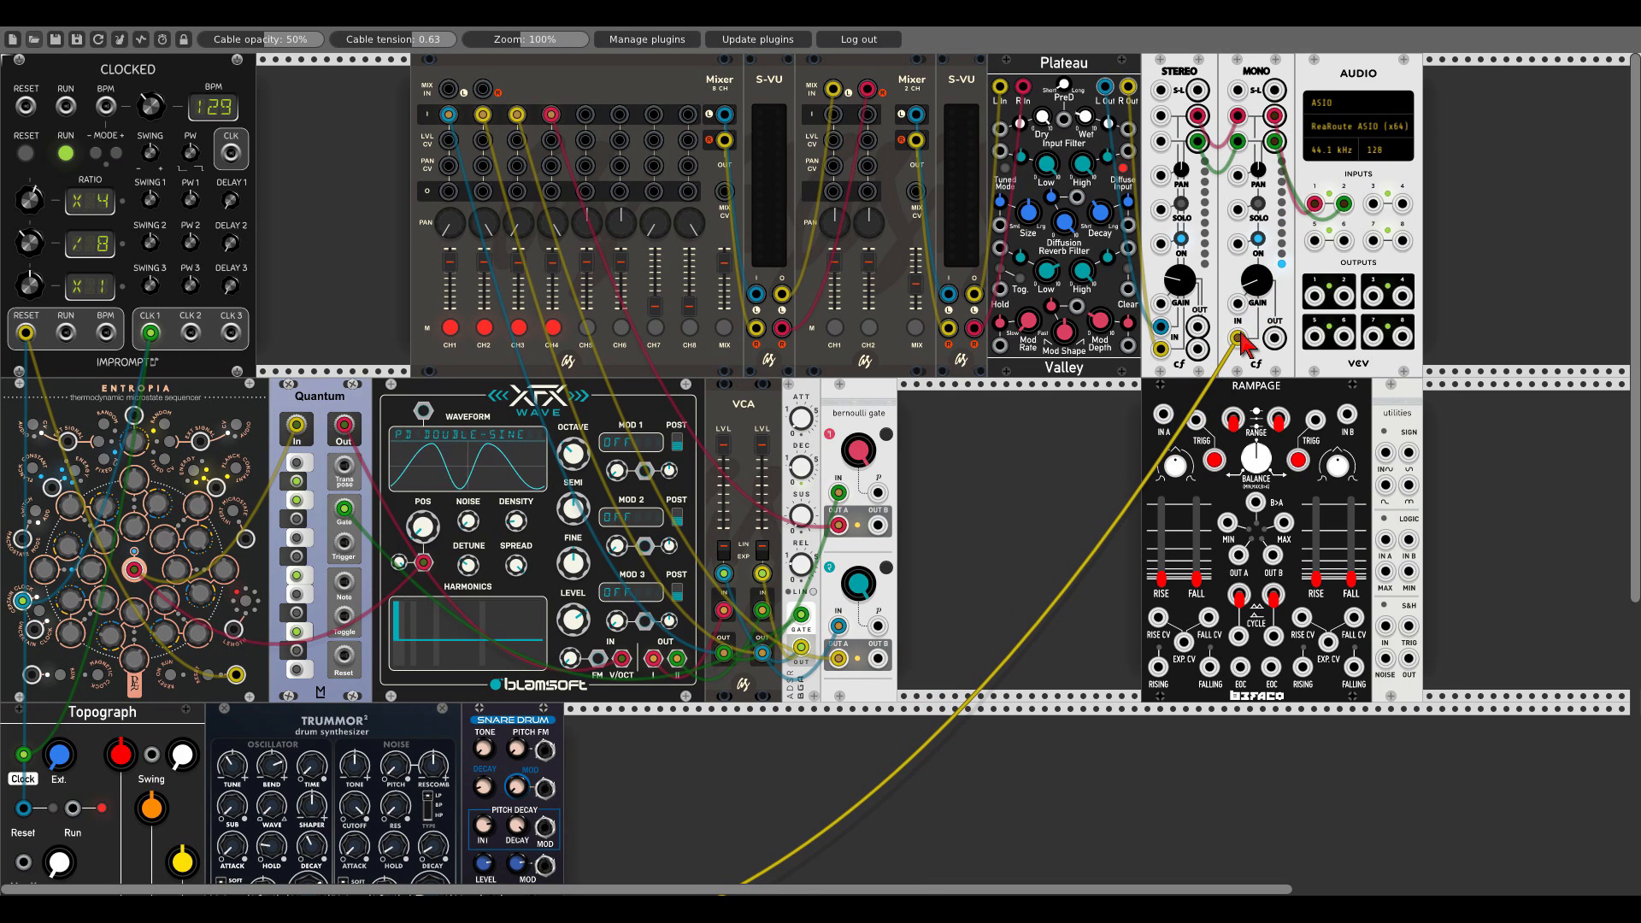
{"action": "scroll", "coordinate": [945, 505], "scroll_direction": "down", "scroll_amount": 4}
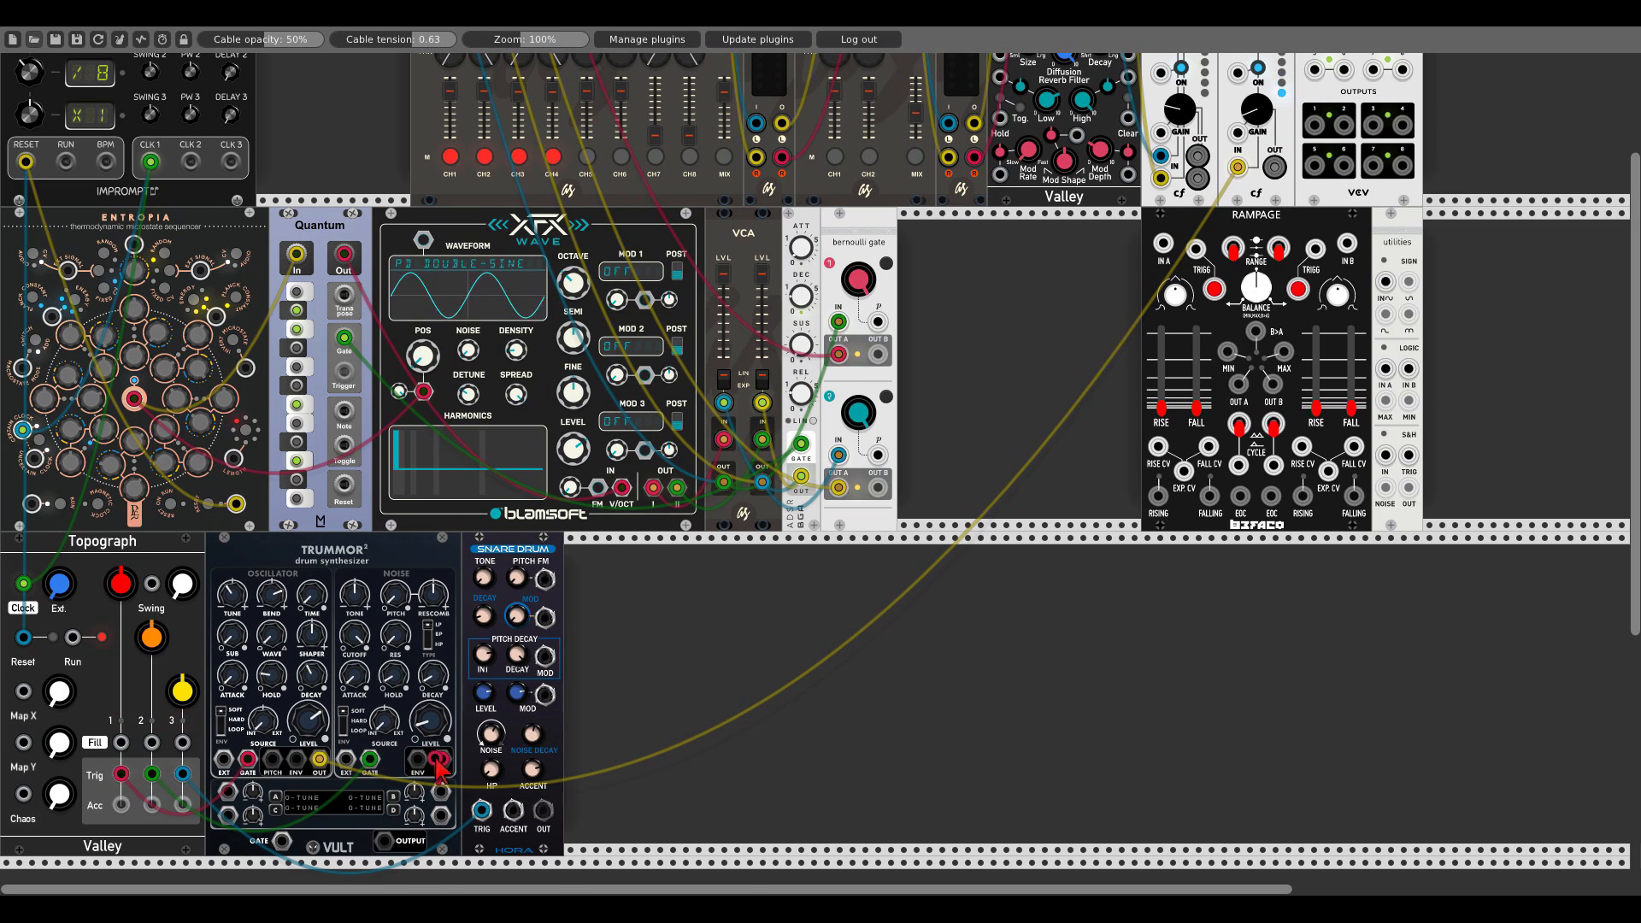
{"action": "scroll", "coordinate": [513, 478], "scroll_direction": "up", "scroll_amount": 4}
{"action": "scroll", "coordinate": [587, 224], "scroll_direction": "down", "scroll_amount": 4}
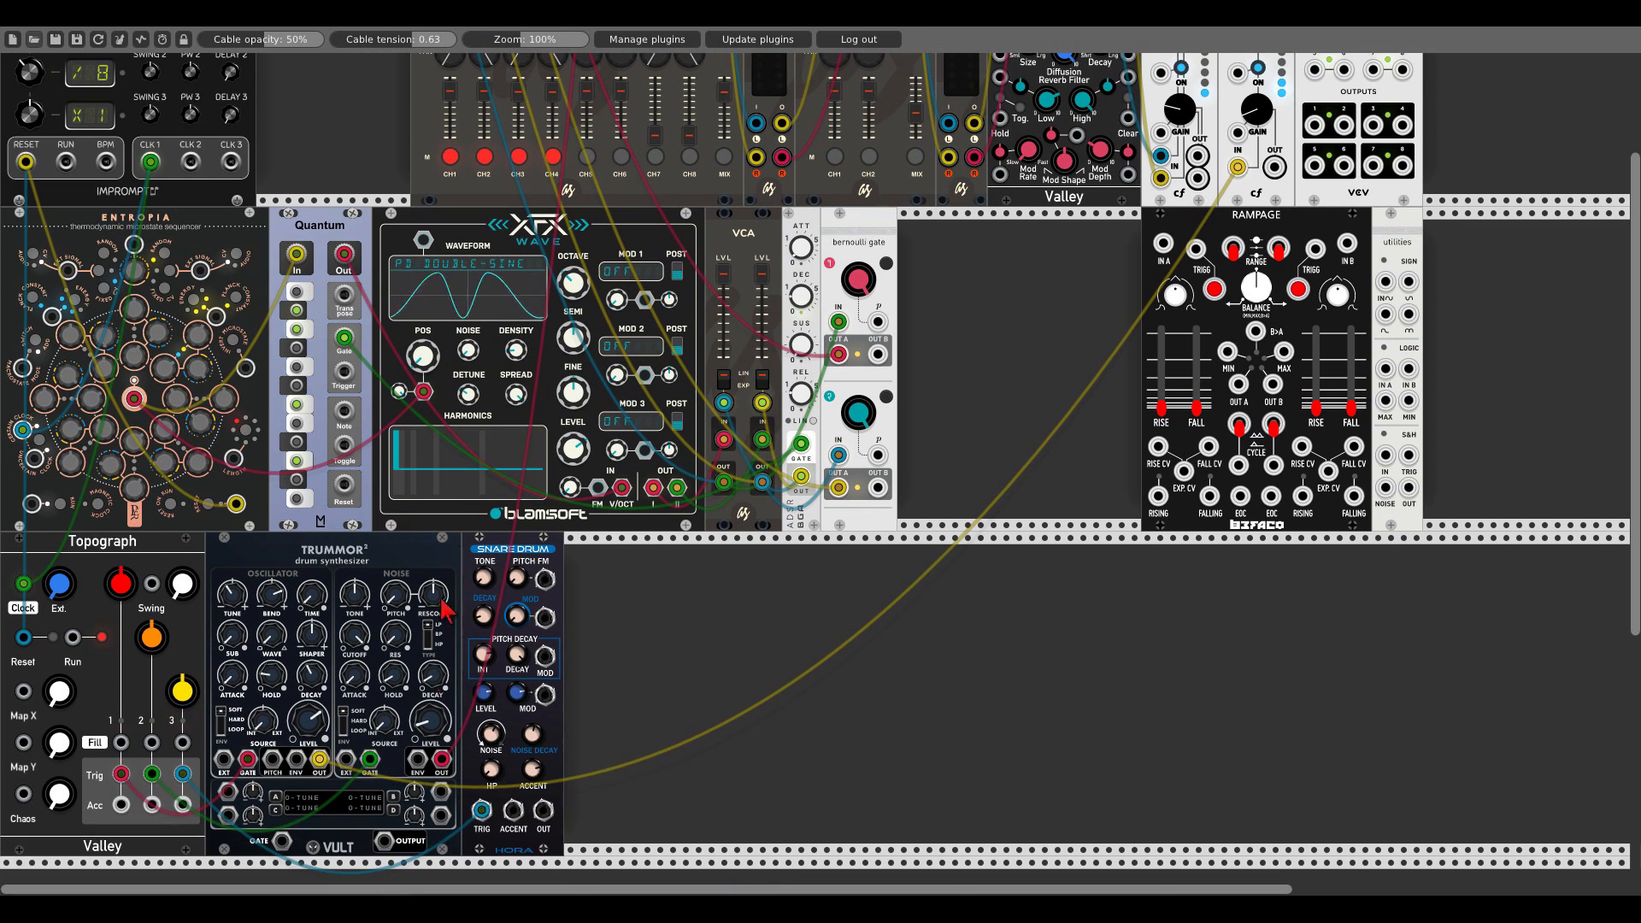
{"action": "left_click_drag", "start_coordinate": [545, 810], "coordinate": [620, 116]}
{"action": "scroll", "coordinate": [551, 769], "scroll_direction": "up", "scroll_amount": 4}
{"action": "scroll", "coordinate": [411, 513], "scroll_direction": "down", "scroll_amount": 6}
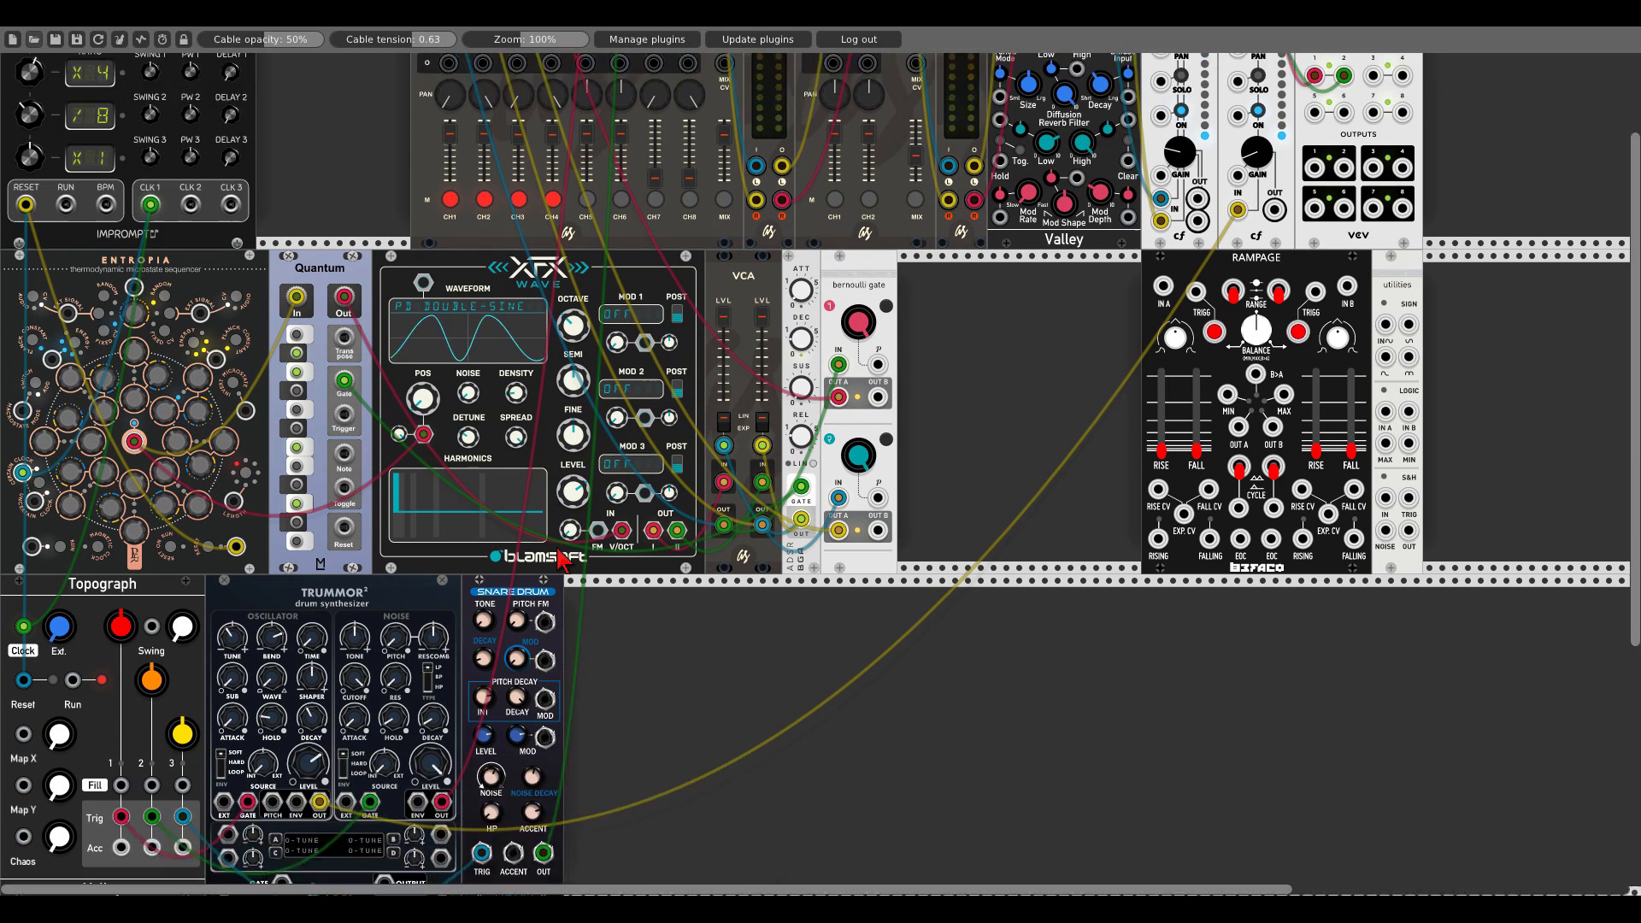
{"action": "scroll", "coordinate": [207, 596], "scroll_direction": "up", "scroll_amount": 1}
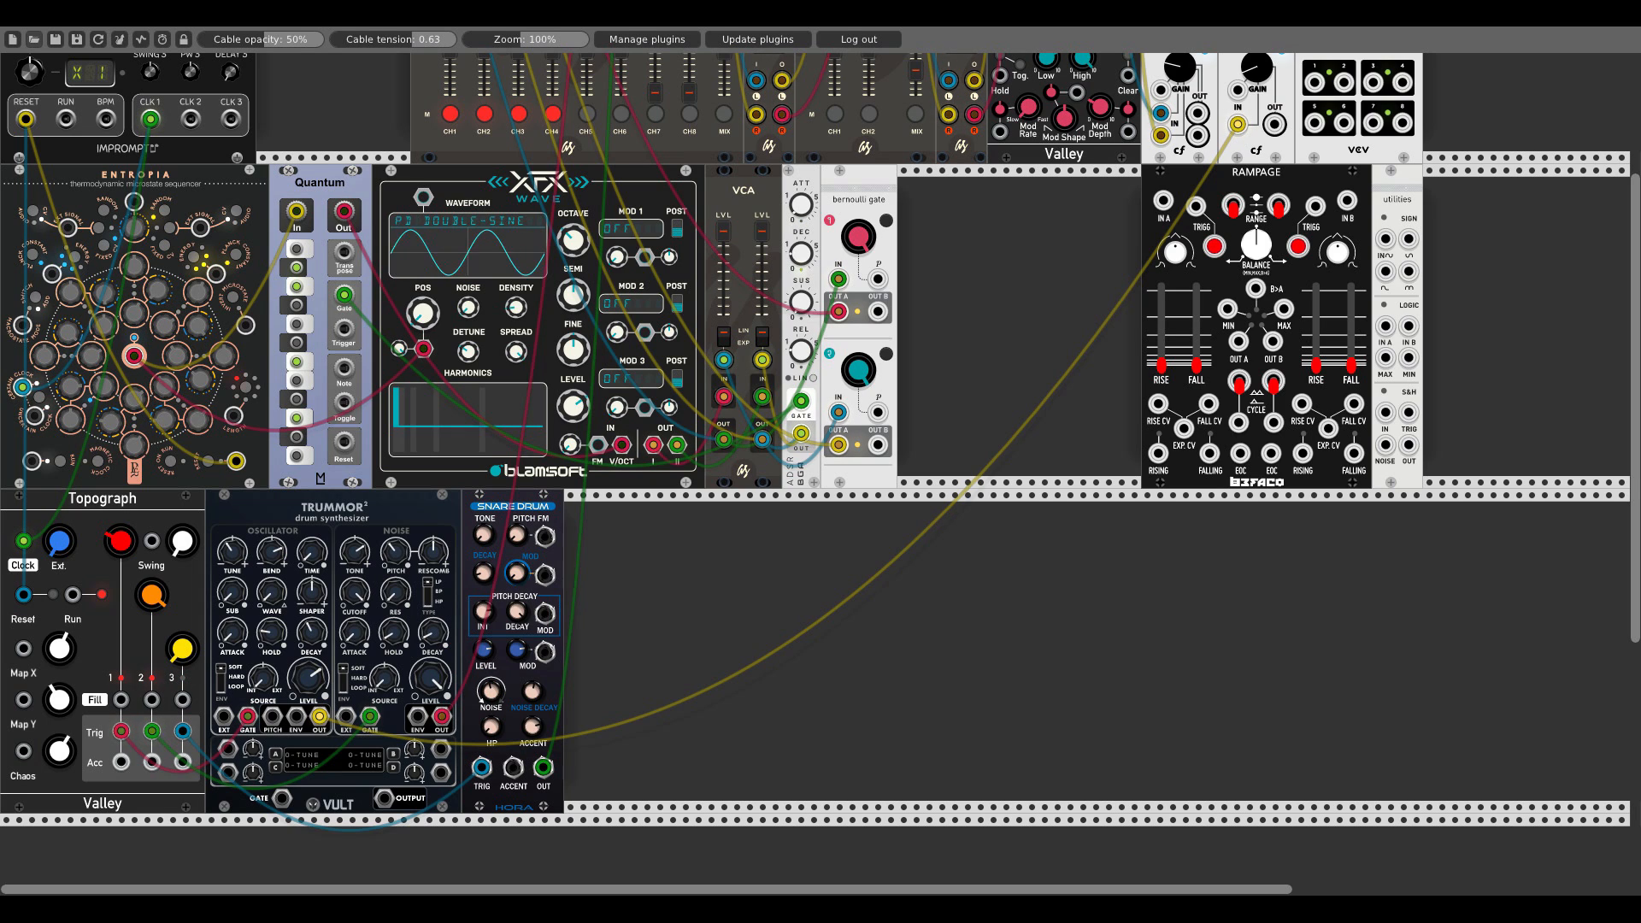
Add the AudibleInstruments Mixer (Shades) directly beside Snare Drum and move Rampage down into the same row
{"action": "right_click", "coordinate": [624, 677]}
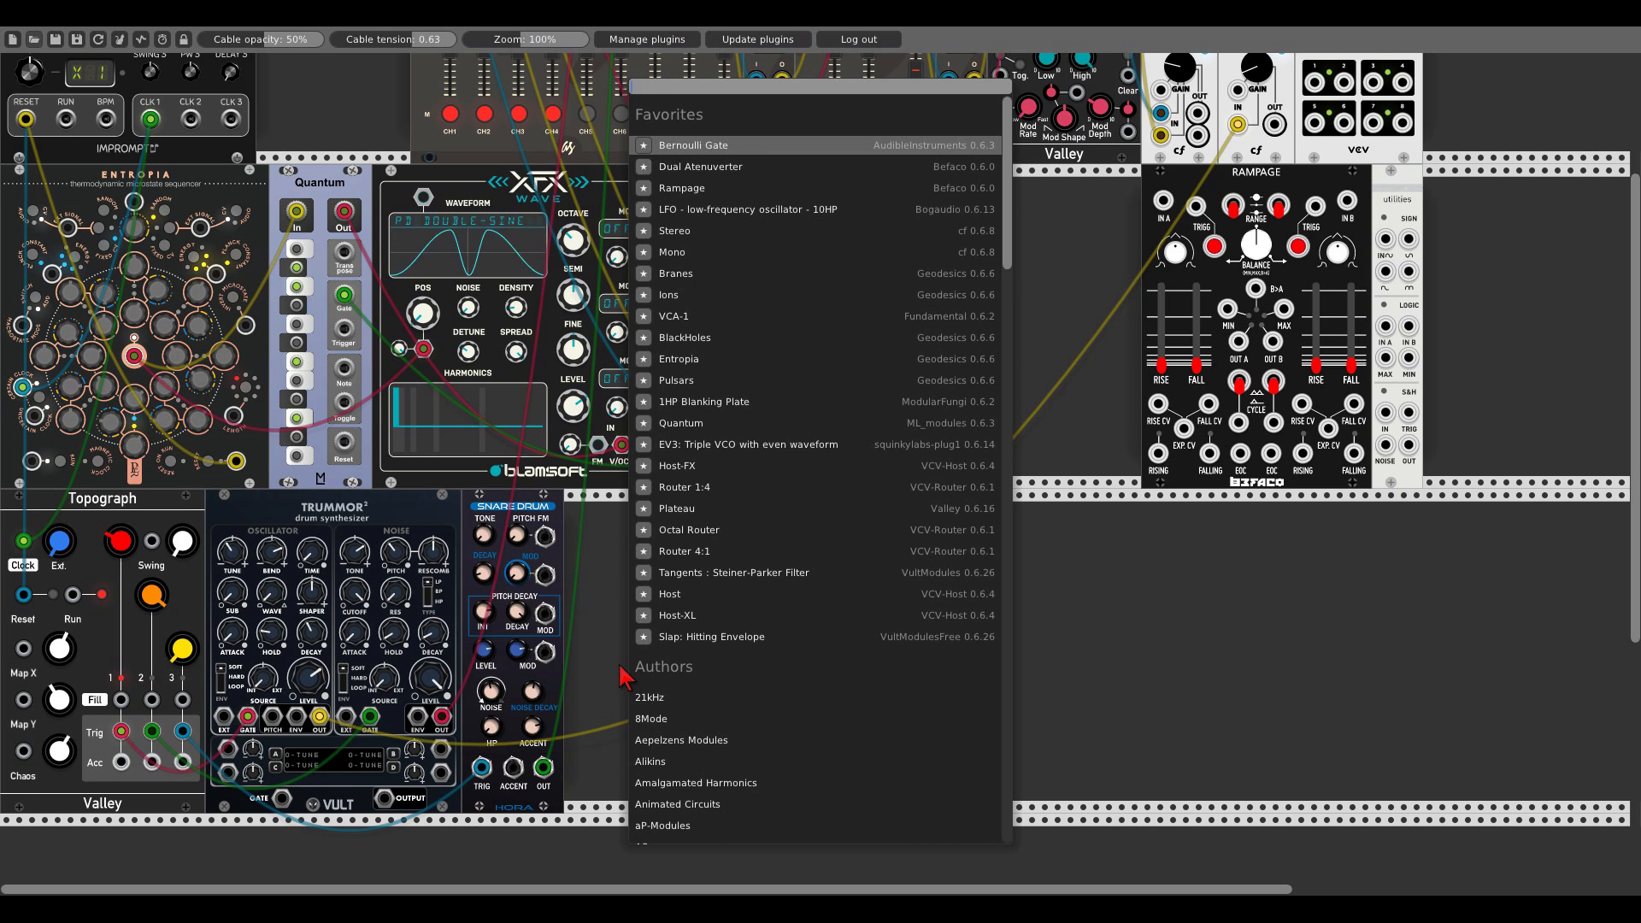
{"action": "type", "text": "shades"}
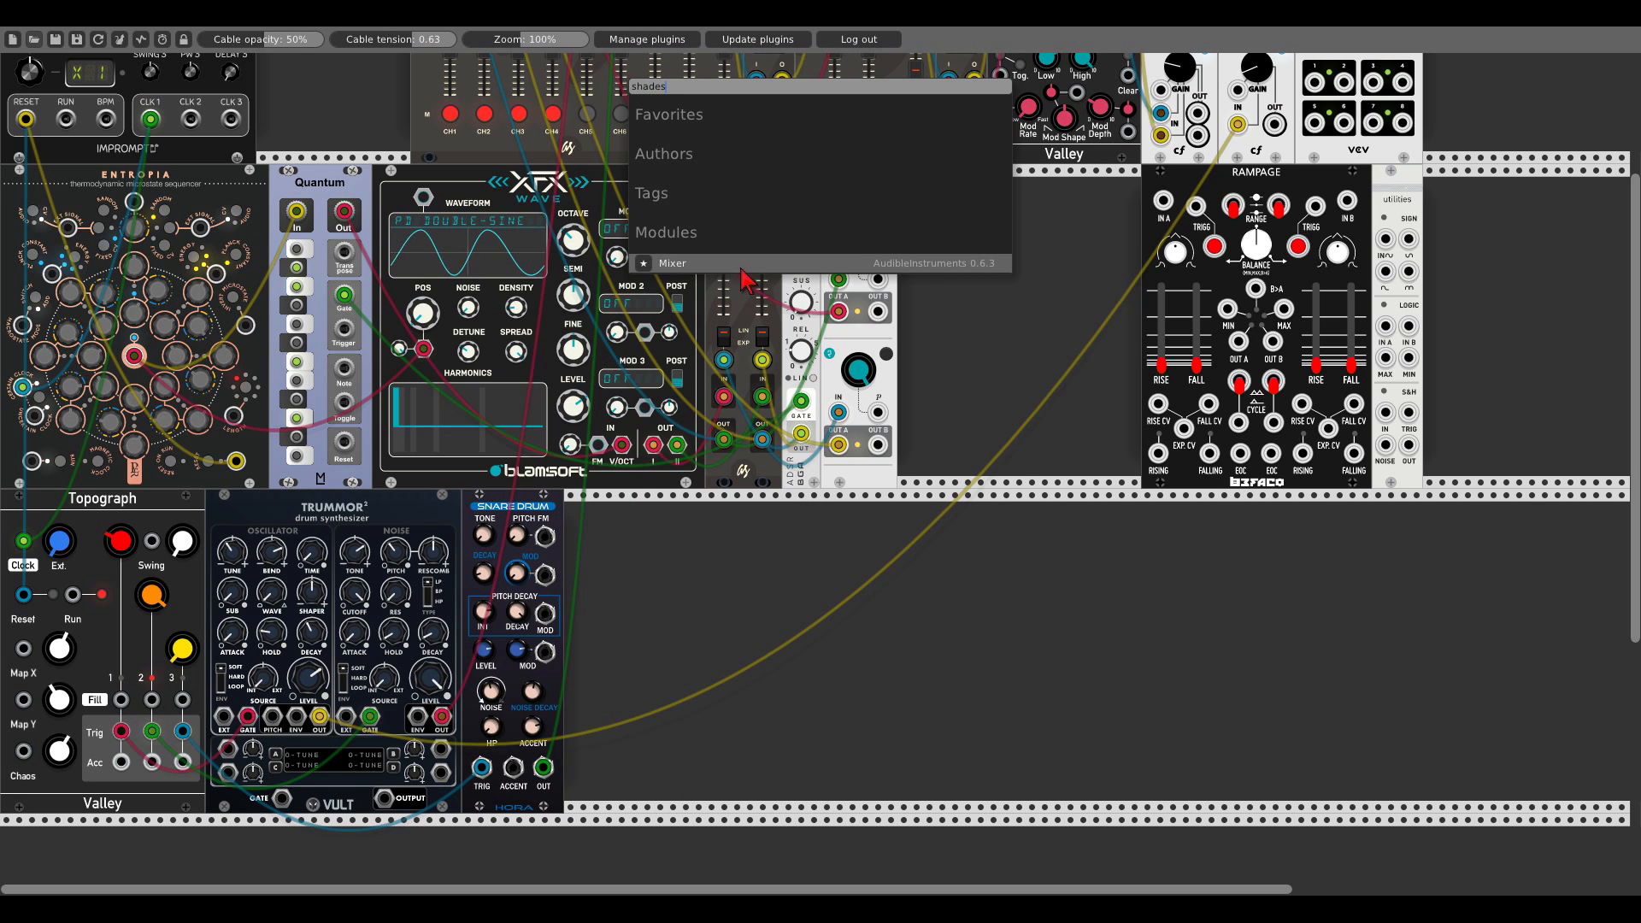
{"action": "left_click", "coordinate": [740, 267]}
{"action": "left_click_drag", "start_coordinate": [1197, 167], "coordinate": [788, 521]}
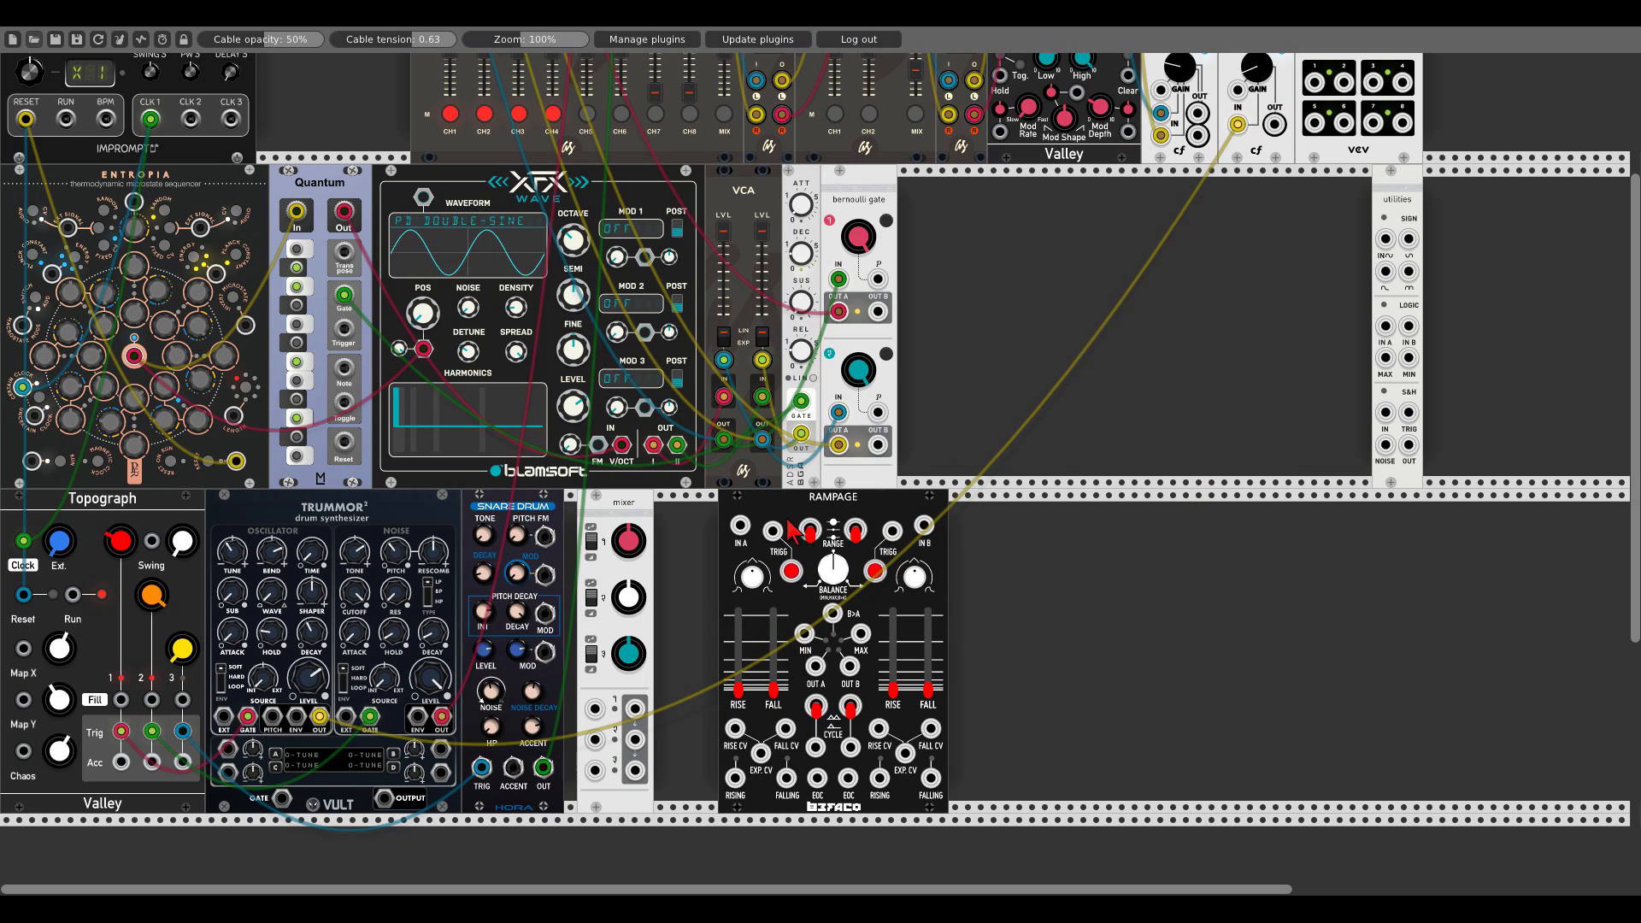
{"action": "left_click_drag", "start_coordinate": [601, 528], "coordinate": [588, 529]}
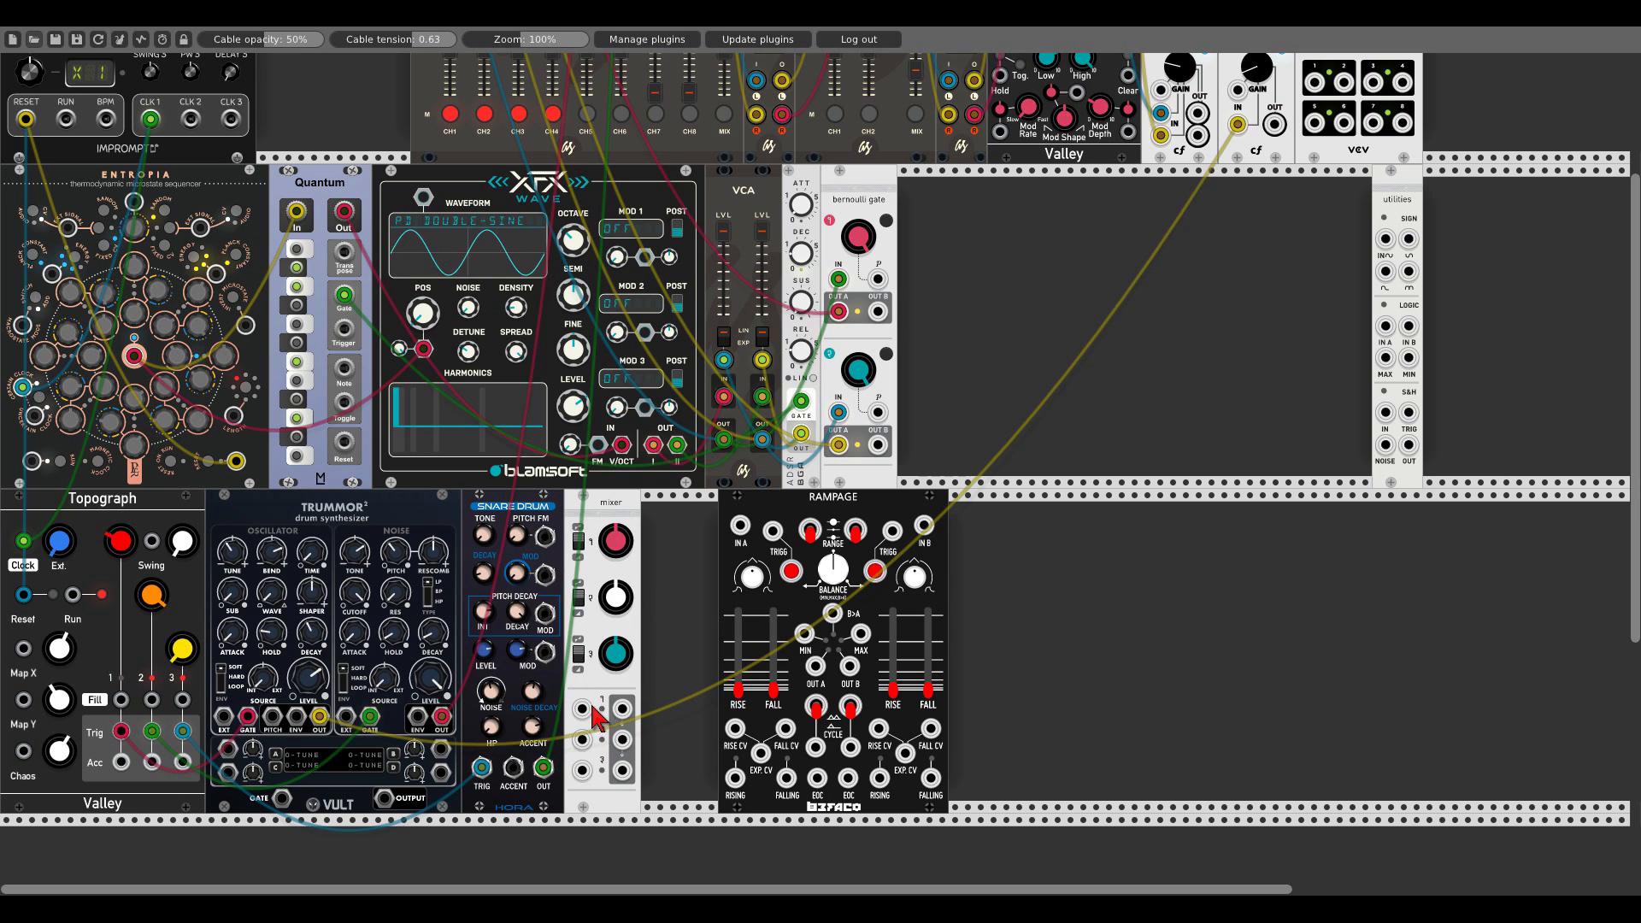
Patch Trummor 2's oscillator and noise OUTs and Snare Drum's OUT to the small mixer's inputs 1, 2 and 3, and its output 3 to Rampage's IN A
{"action": "left_click_drag", "start_coordinate": [582, 709], "coordinate": [319, 716]}
{"action": "left_click_drag", "start_coordinate": [582, 739], "coordinate": [441, 716]}
{"action": "left_click_drag", "start_coordinate": [582, 770], "coordinate": [543, 767]}
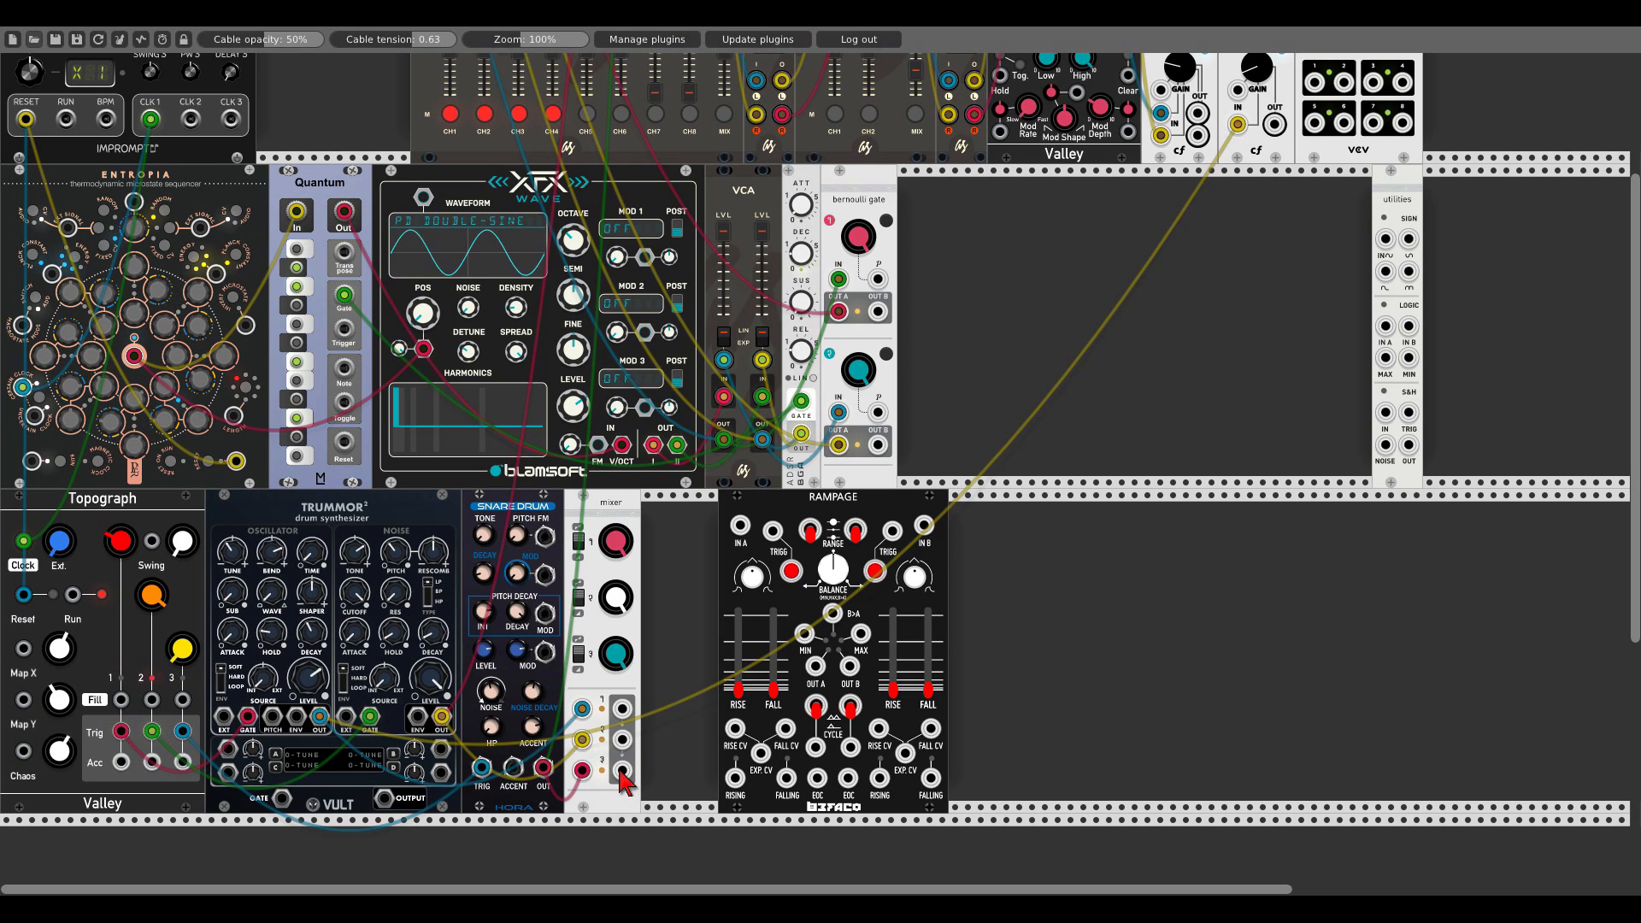
{"action": "left_click_drag", "start_coordinate": [621, 771], "coordinate": [741, 526]}
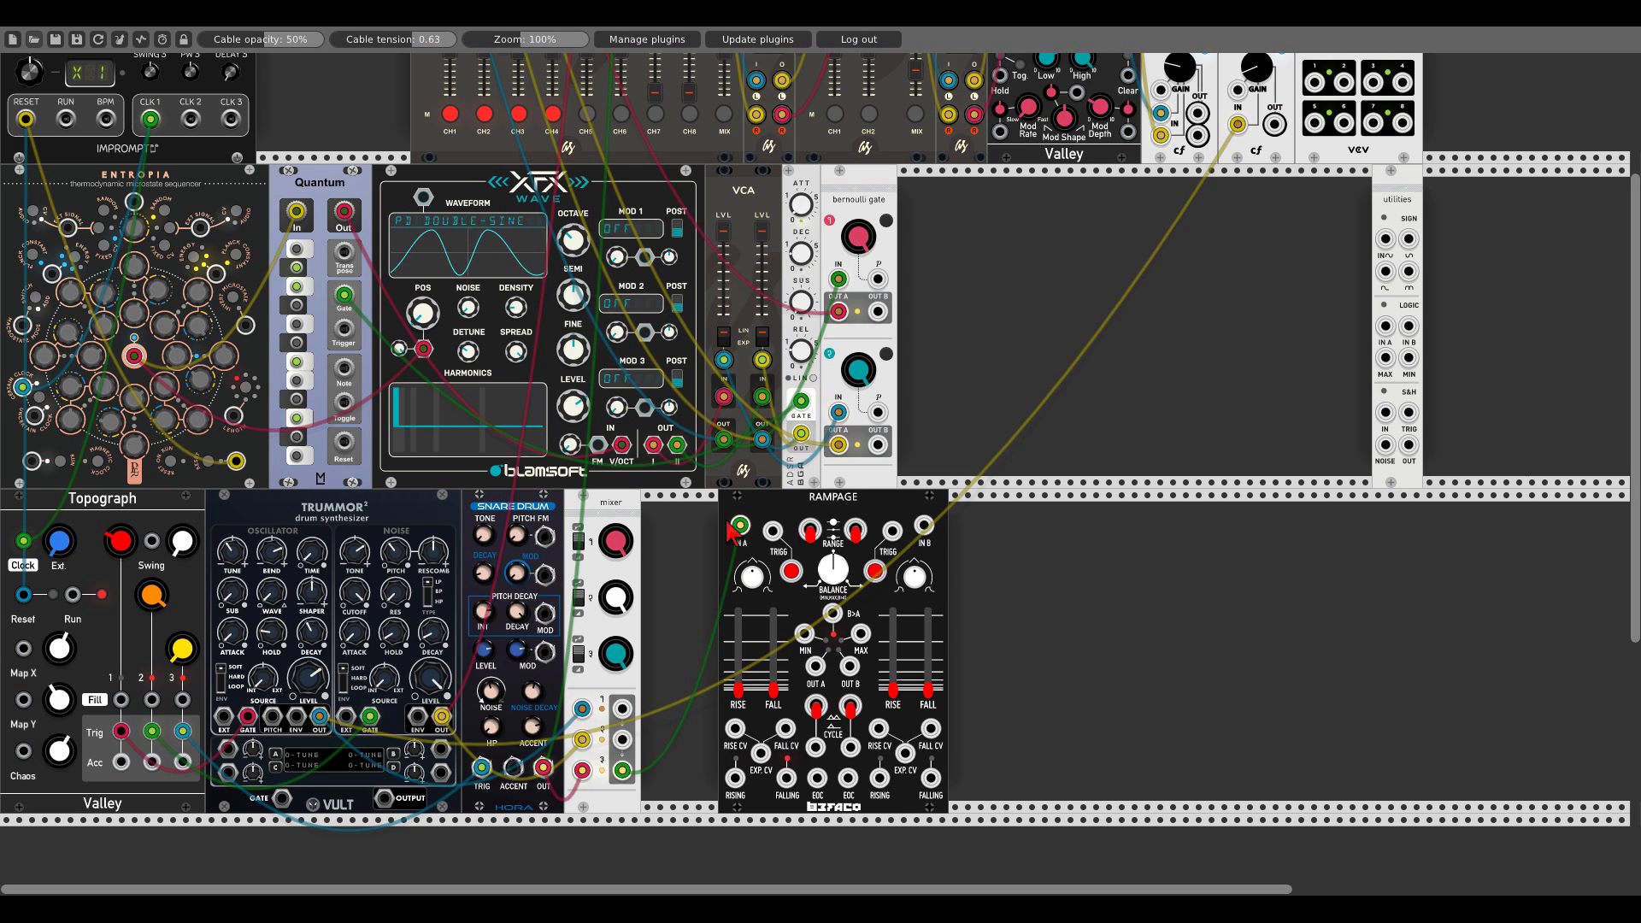
Move Rampage closer to the small mixer and patch its side A RISING and FALLING outputs to channels 7 and 8 of the 8-channel mixer
{"action": "left_click_drag", "start_coordinate": [763, 523], "coordinate": [701, 539]}
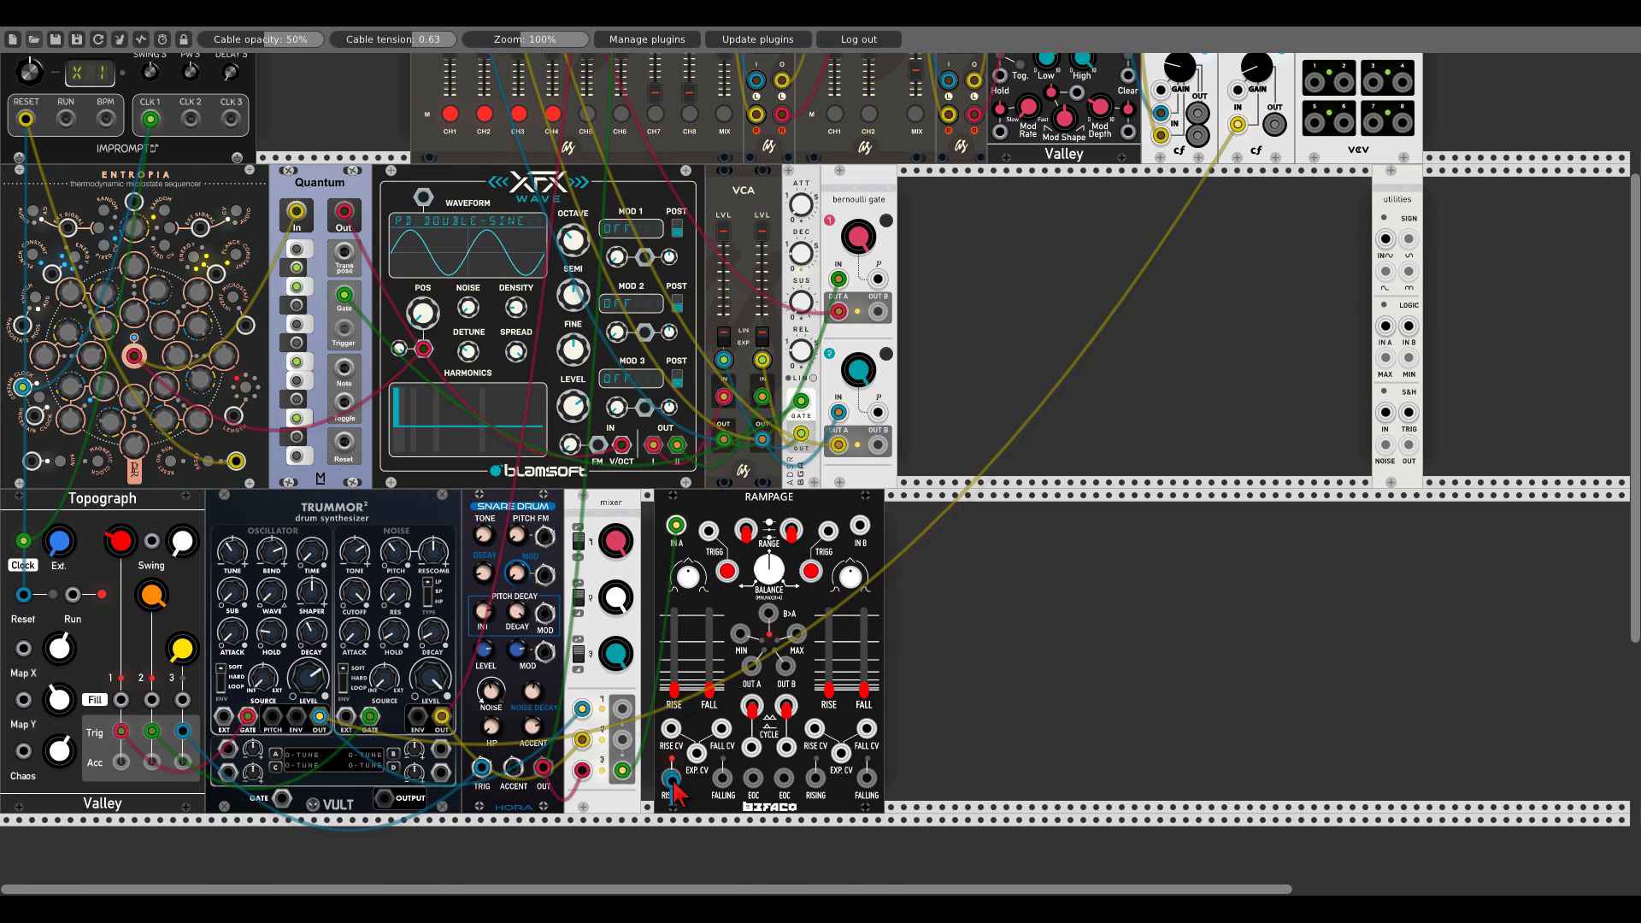
{"action": "scroll", "coordinate": [675, 788], "scroll_direction": "up", "scroll_amount": 5}
{"action": "left_click_drag", "start_coordinate": [684, 120], "coordinate": [724, 822]}
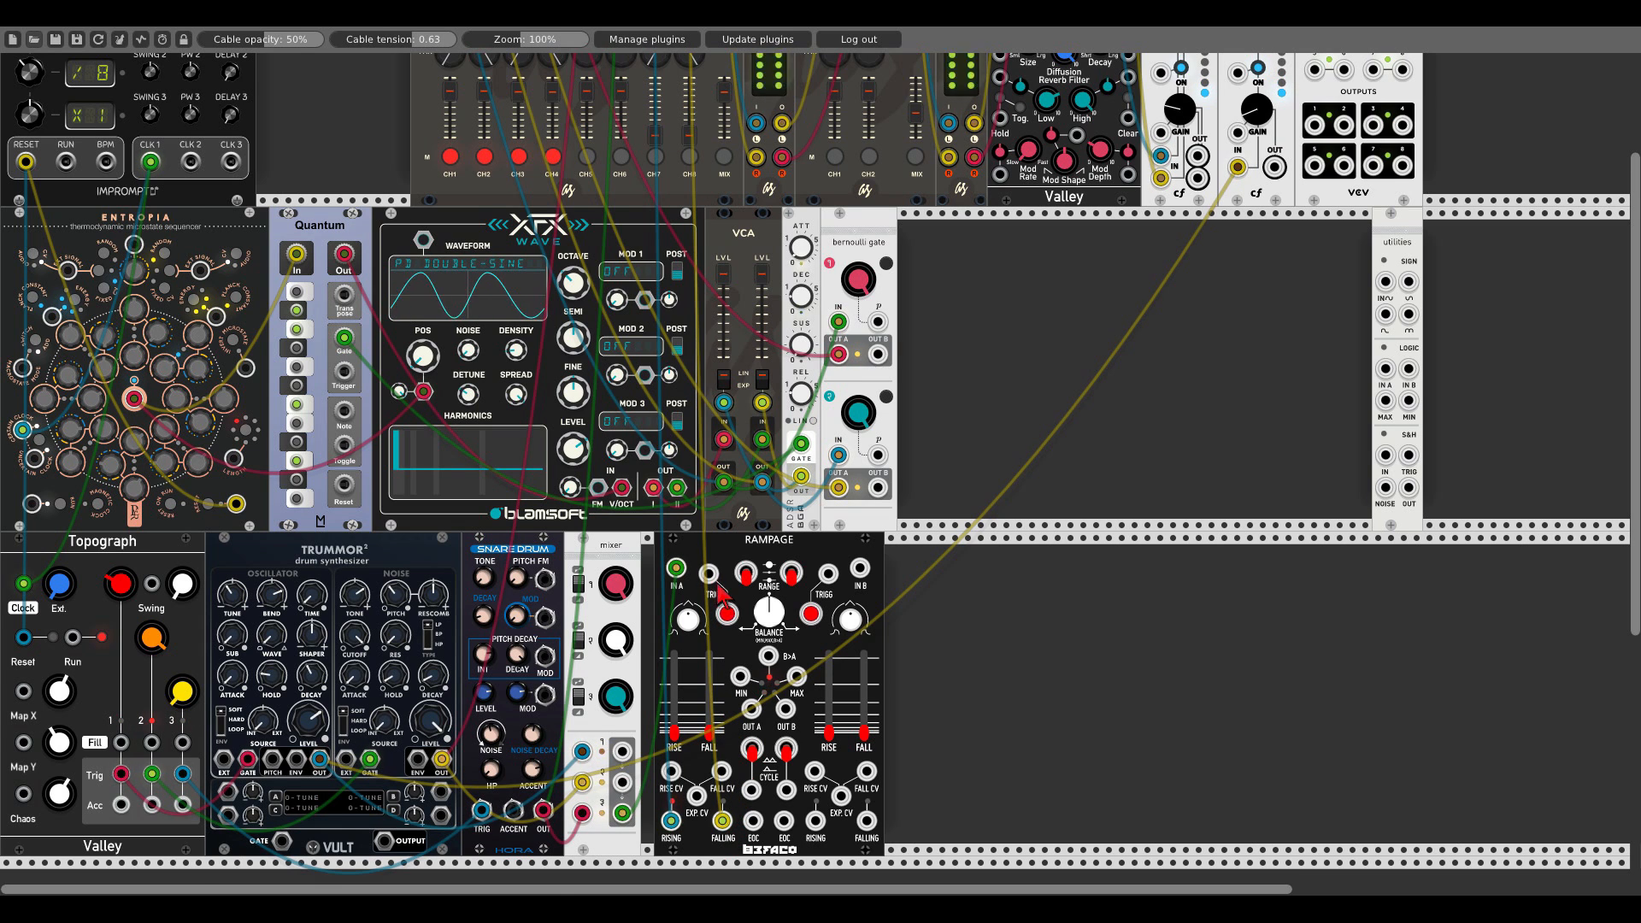
{"action": "scroll", "coordinate": [661, 316], "scroll_direction": "up", "scroll_amount": 4}
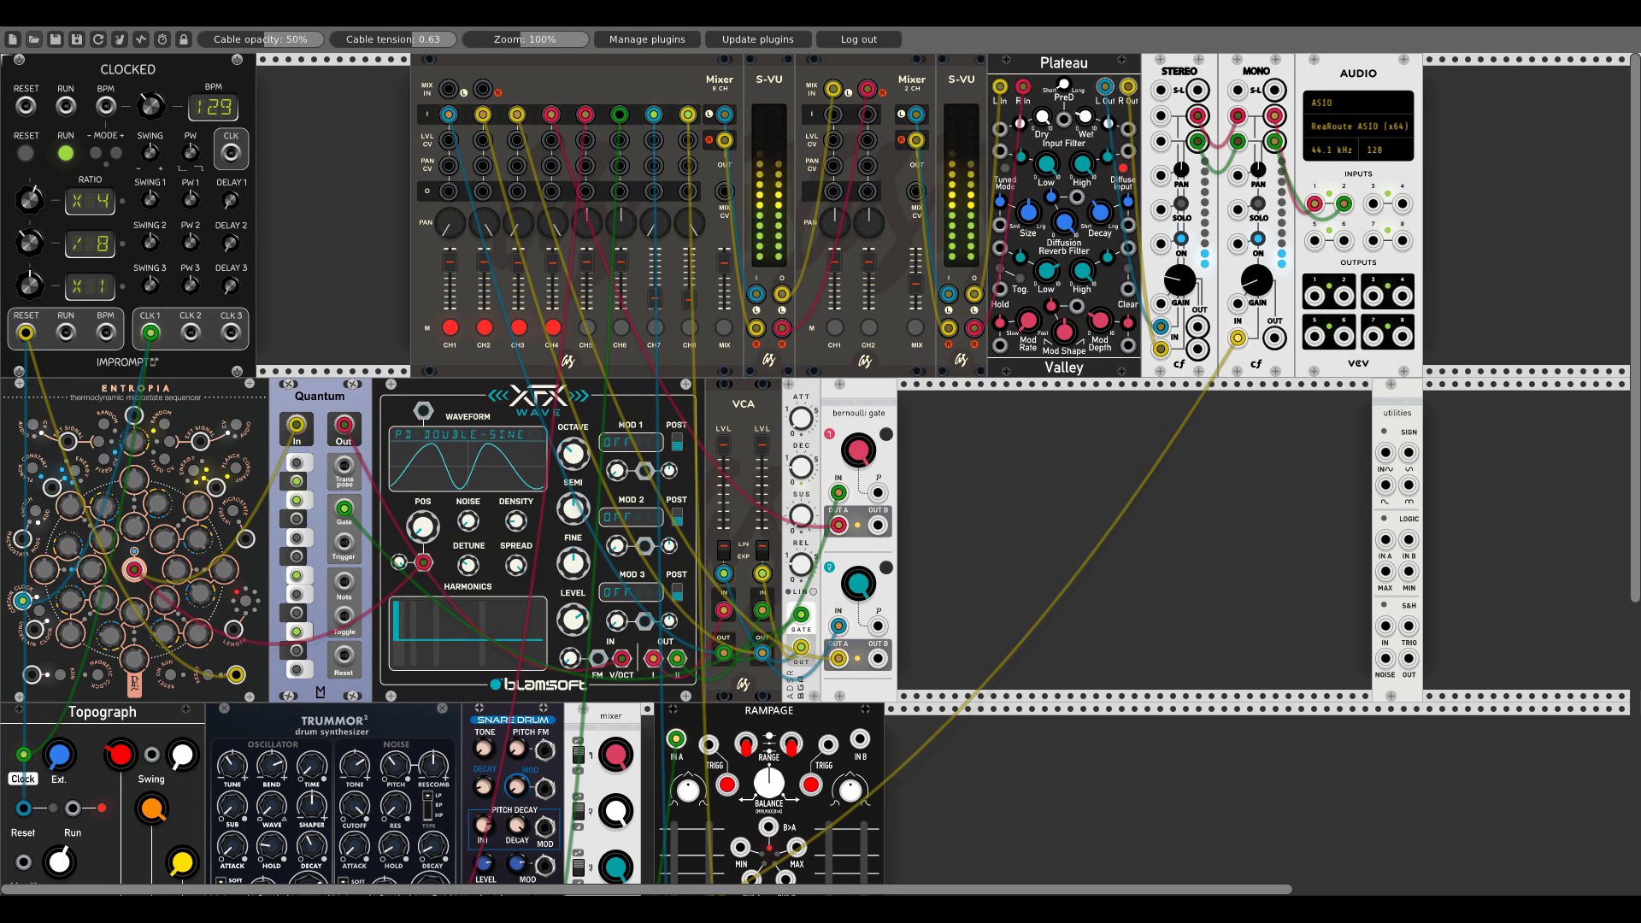
Mute and unmute channels 7 and 8 of the 8-channel mixer, and mute channels 5 and 6
{"action": "left_click", "coordinate": [655, 328]}
{"action": "left_click", "coordinate": [689, 327]}
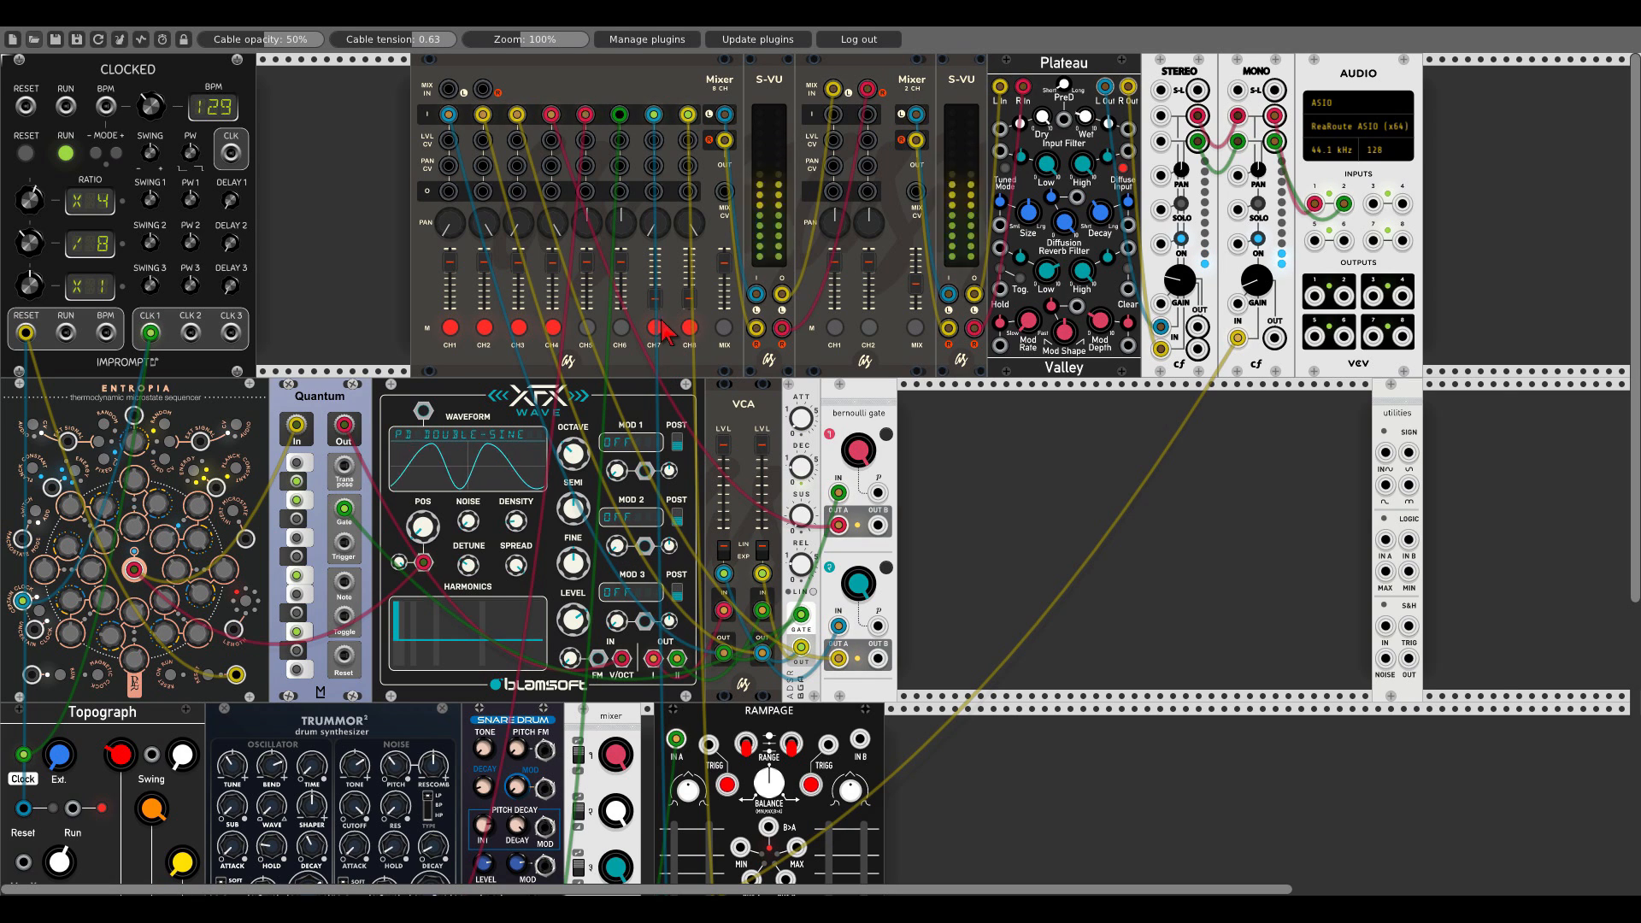
{"action": "left_click", "coordinate": [660, 326]}
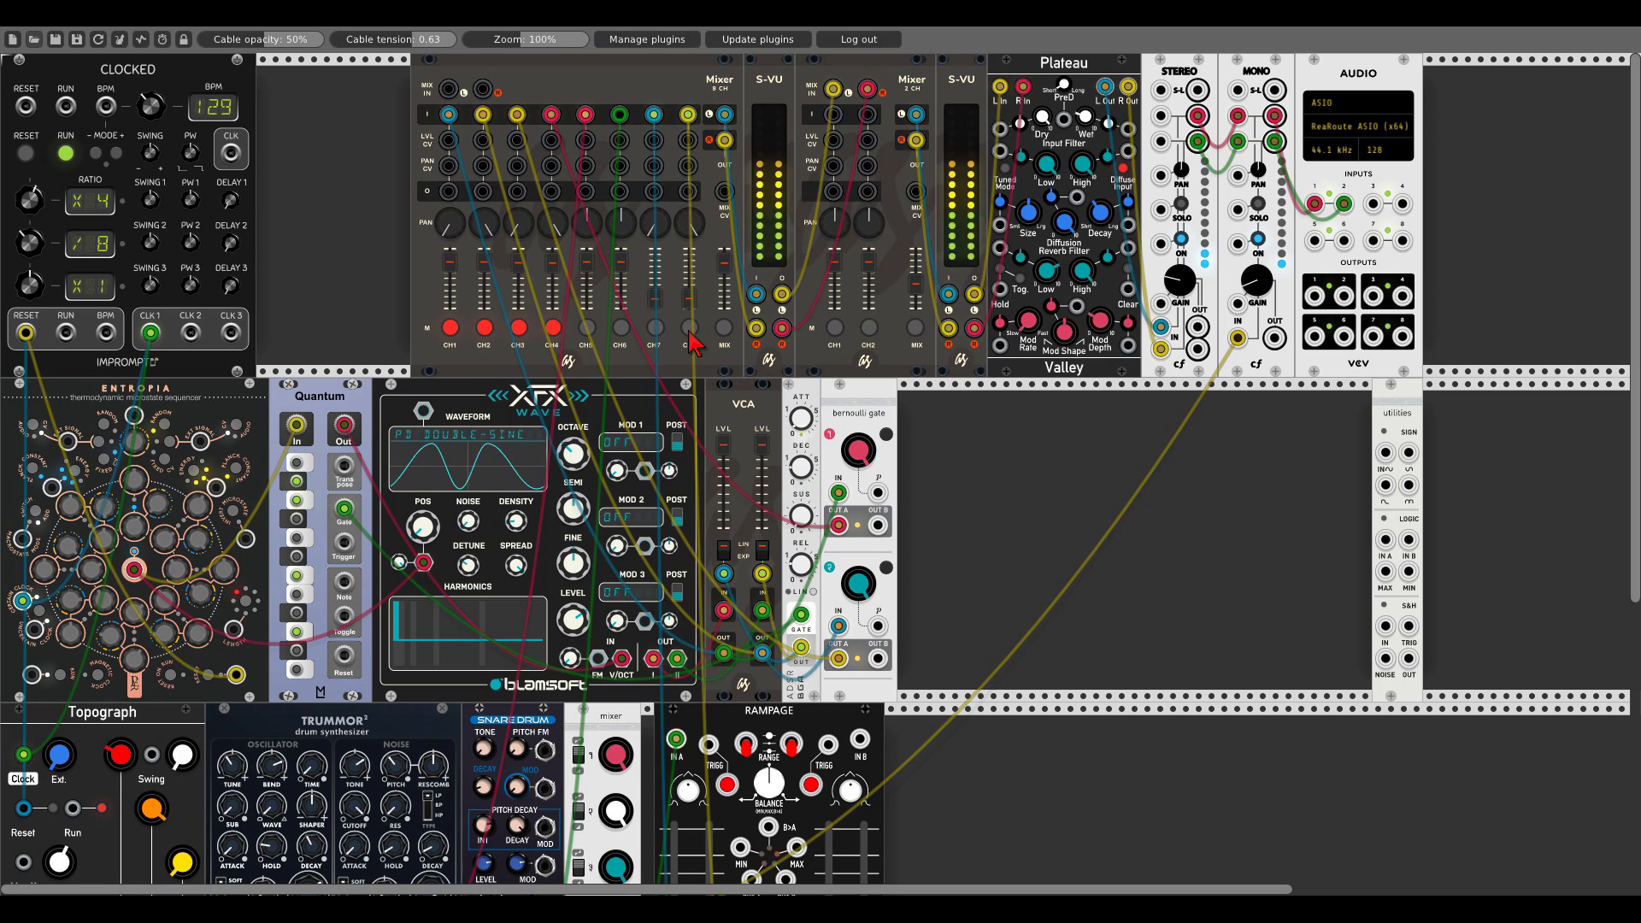
{"action": "left_click", "coordinate": [586, 327]}
{"action": "left_click", "coordinate": [620, 327]}
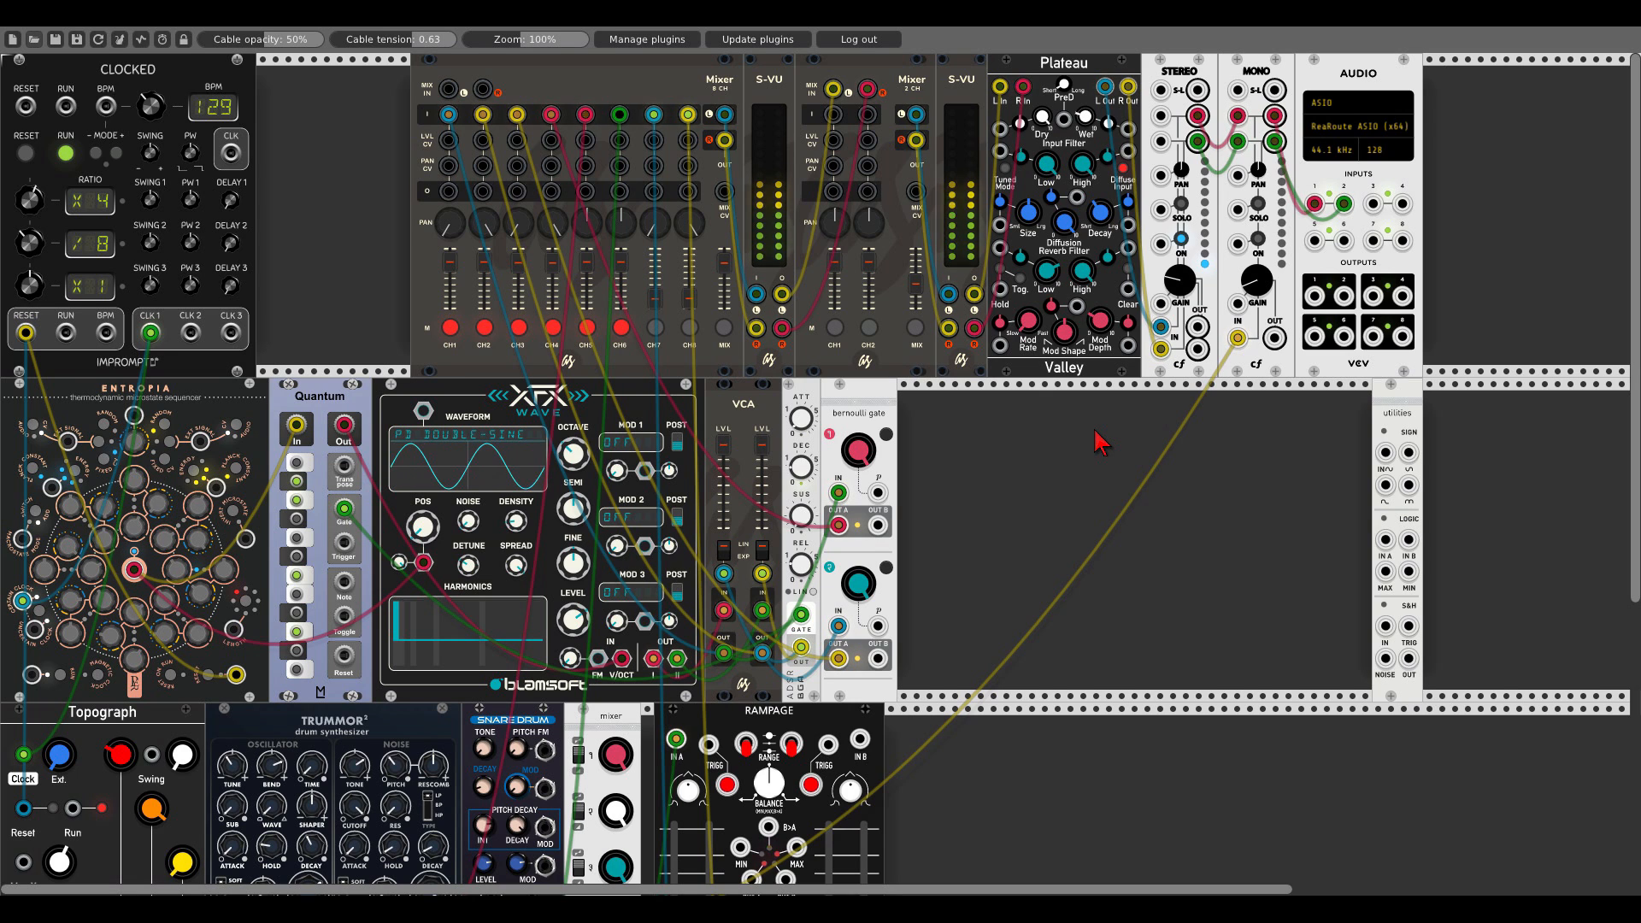
Raise Rampage's side A Rise and Fall sliders and unmute channels 5 and 6 of the 8-channel mixer
{"action": "scroll", "coordinate": [960, 450], "scroll_direction": "down", "scroll_amount": 5}
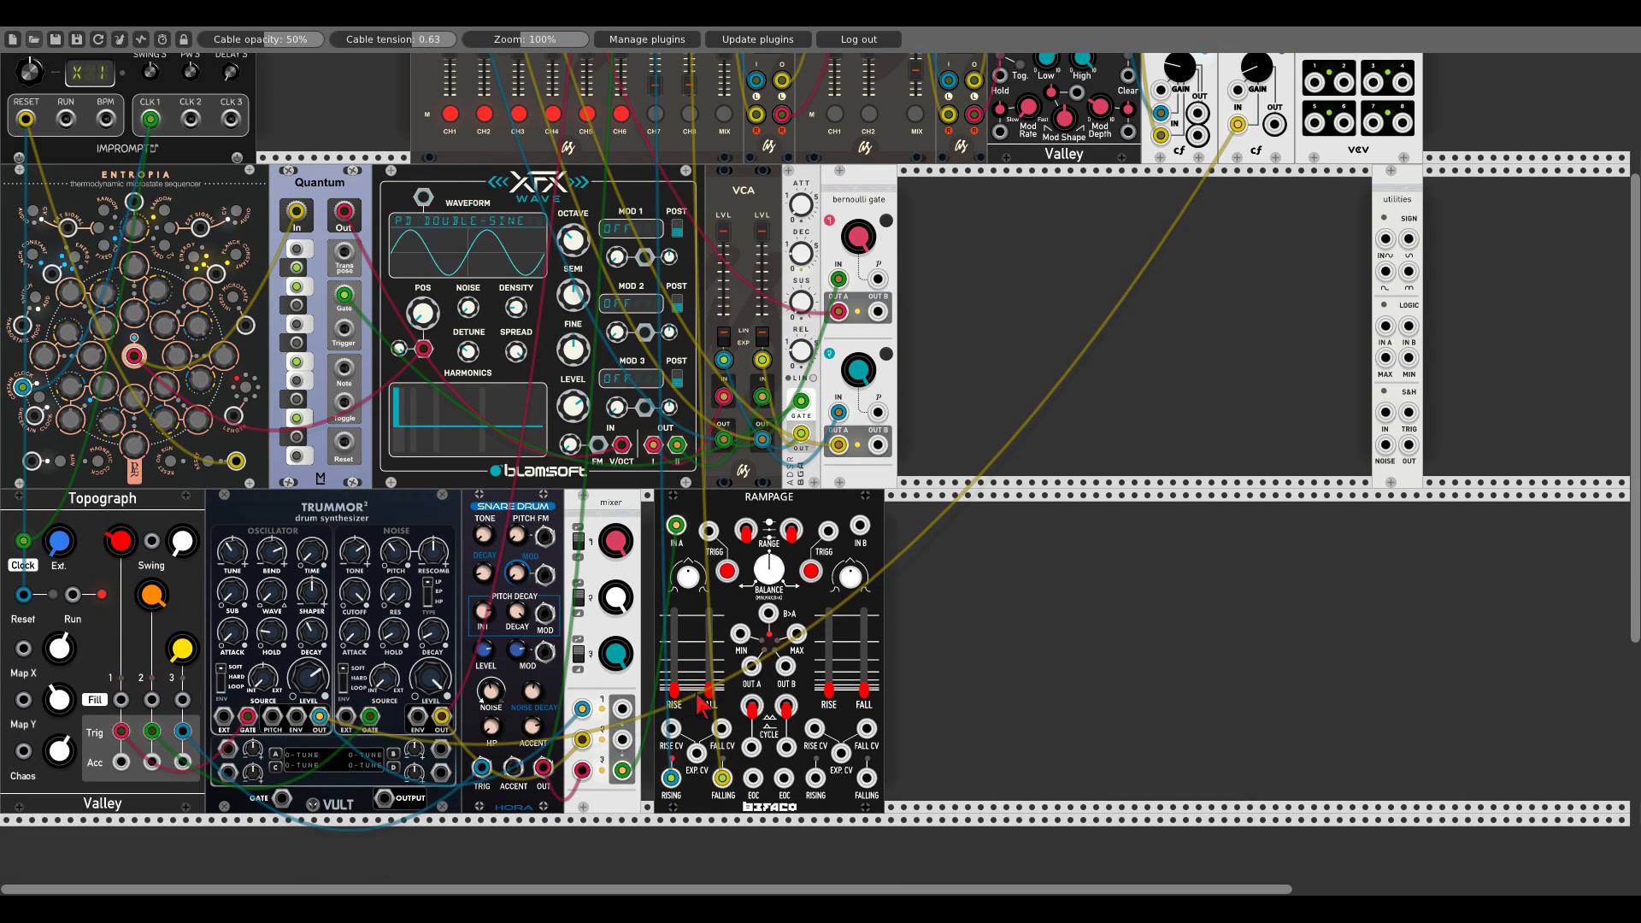
{"action": "left_click_drag", "start_coordinate": [677, 691], "coordinate": [709, 684]}
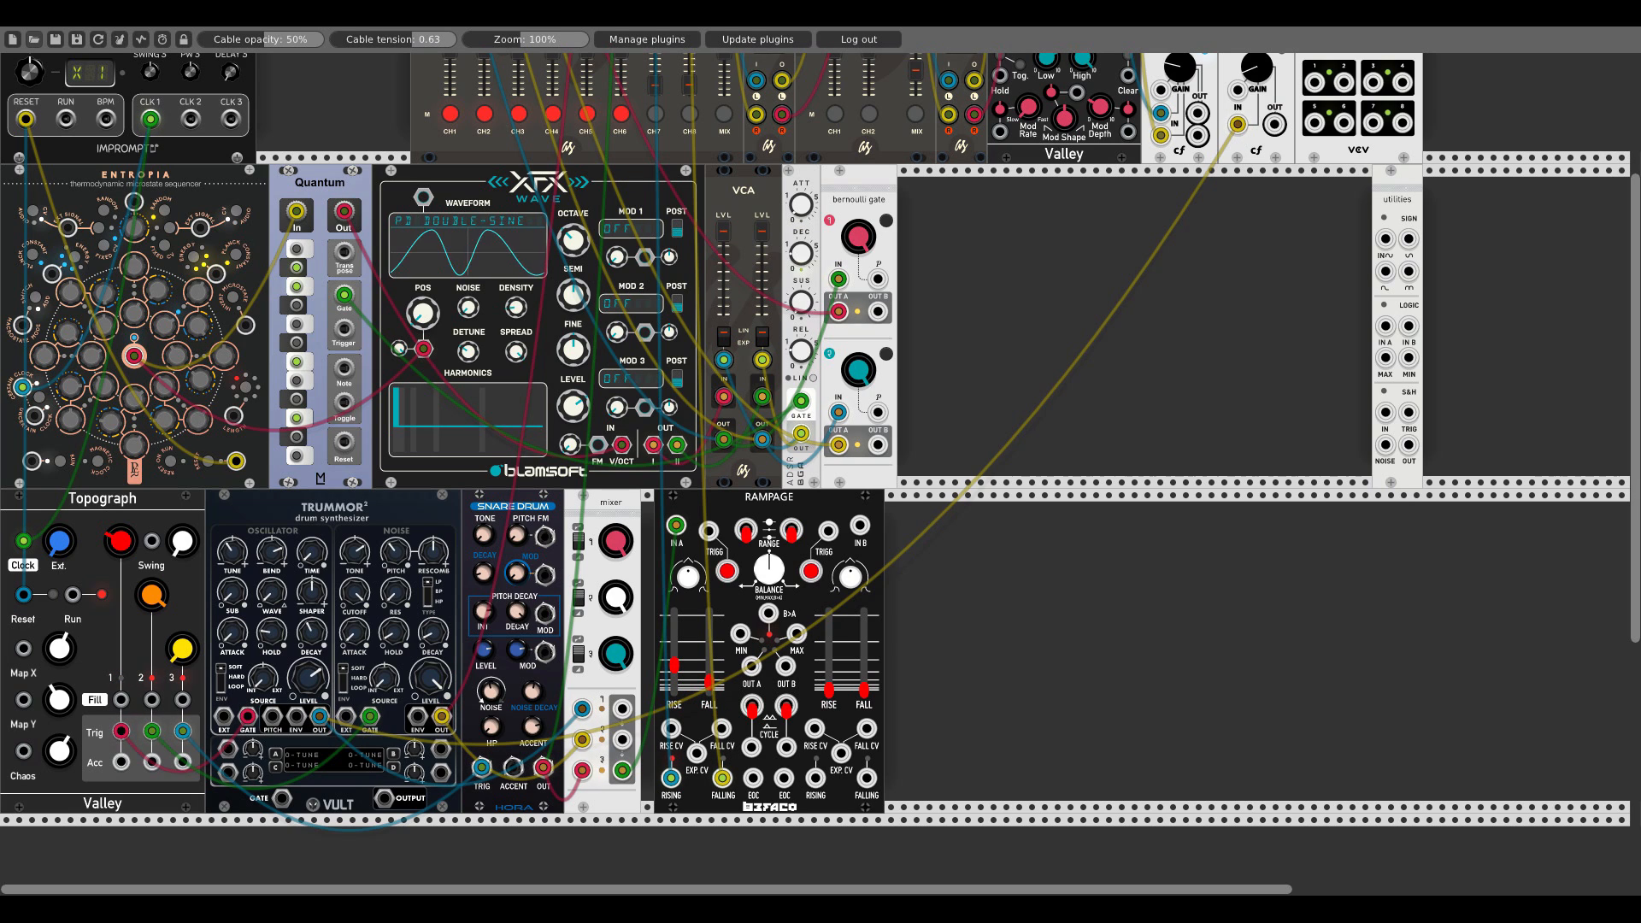
{"action": "left_click", "coordinate": [743, 527]}
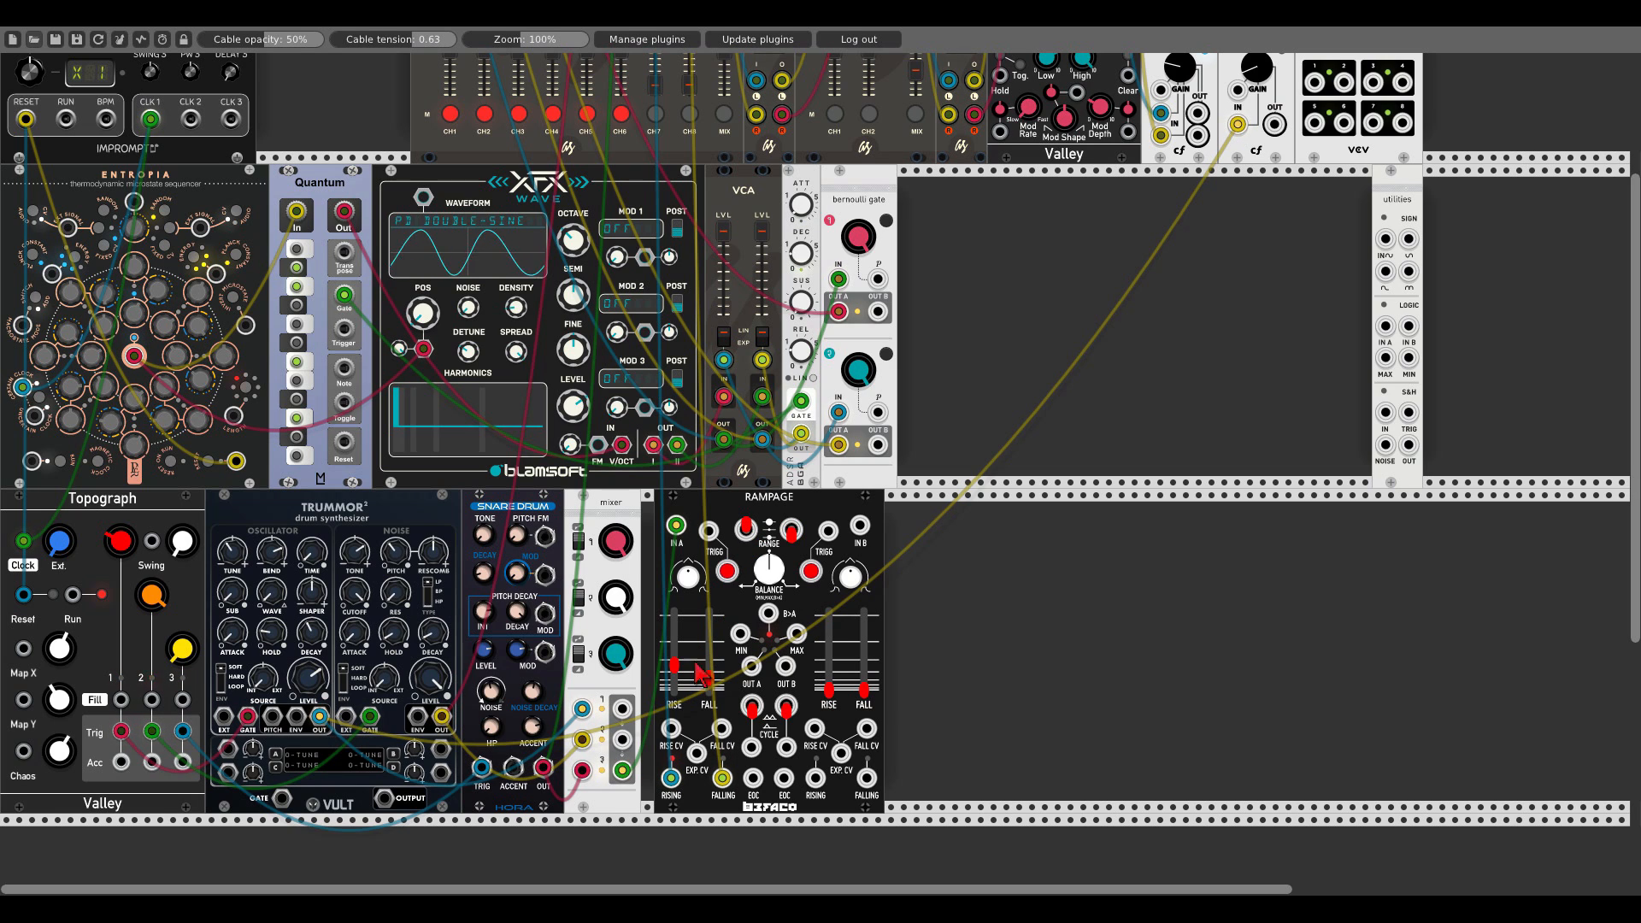
{"action": "left_click_drag", "start_coordinate": [708, 678], "coordinate": [708, 655]}
{"action": "scroll", "coordinate": [709, 675], "scroll_direction": "up", "scroll_amount": 5}
{"action": "left_click", "coordinate": [588, 328]}
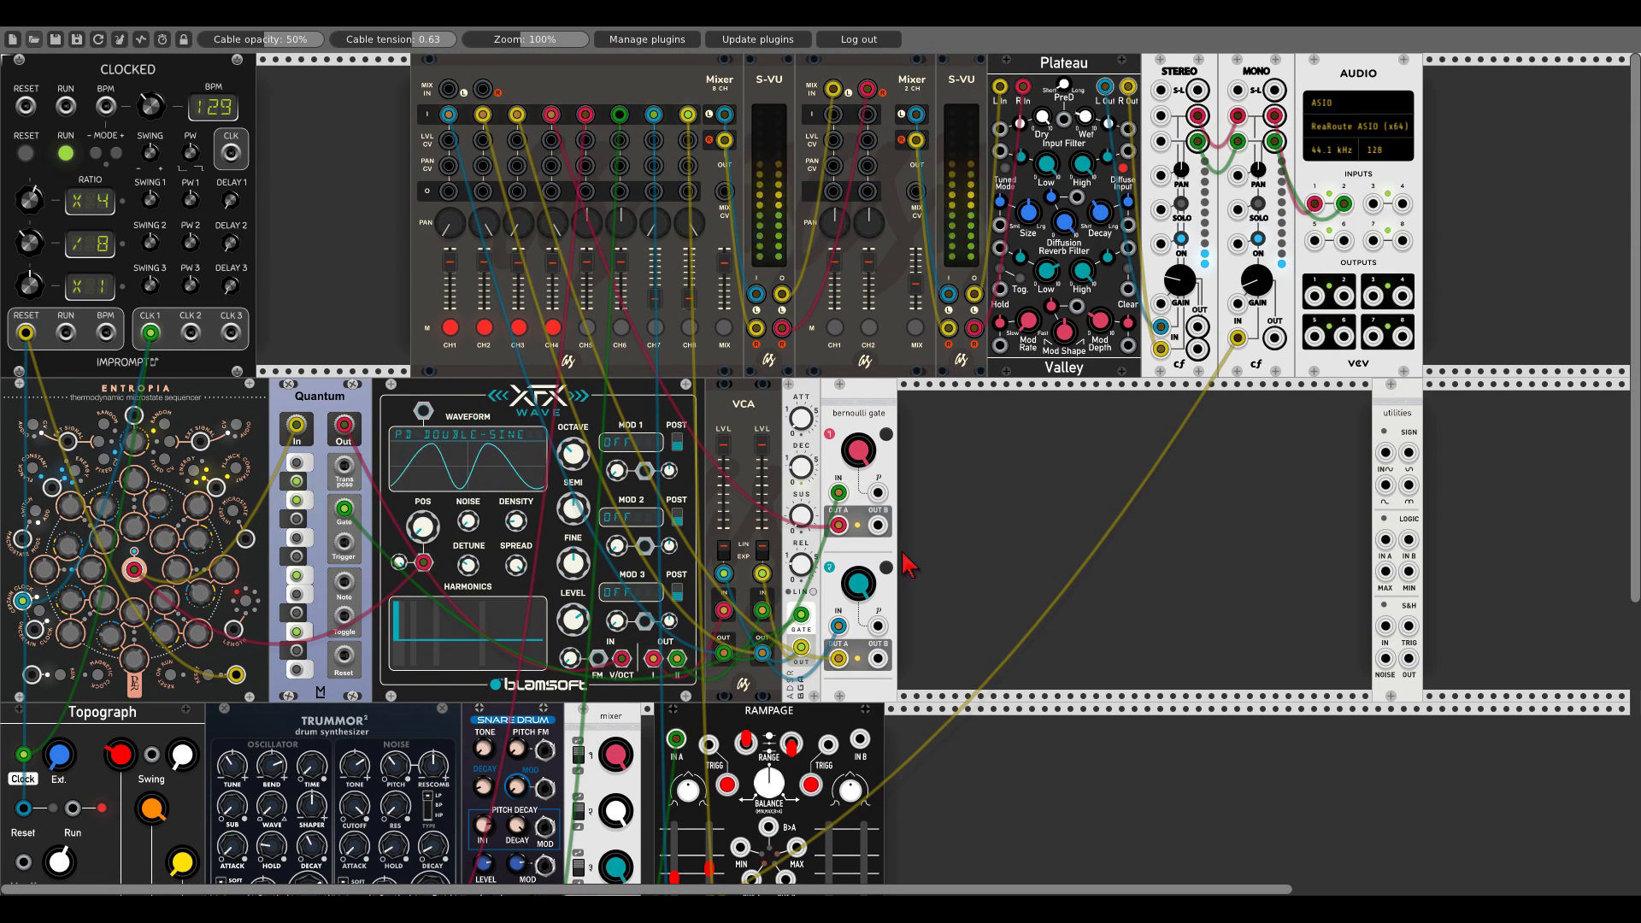
Return Rampage's side A Rise and Fall sliders to minimum and place the module flush against the small mixer
{"action": "scroll", "coordinate": [855, 538], "scroll_direction": "down", "scroll_amount": 6}
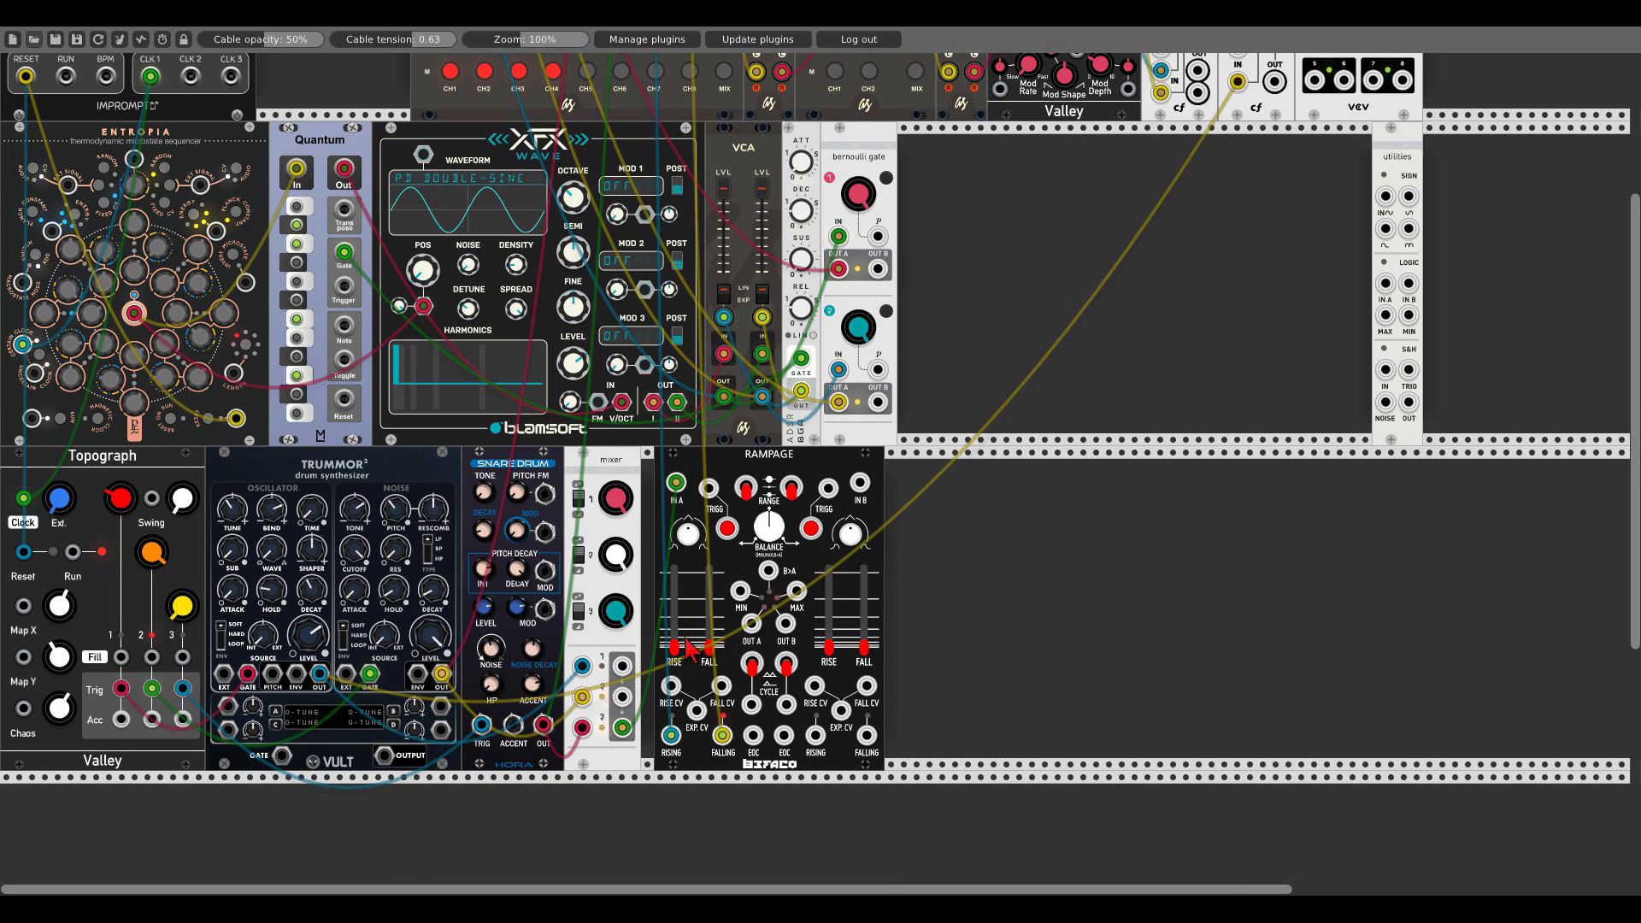
{"action": "left_click_drag", "start_coordinate": [720, 464], "coordinate": [708, 464]}
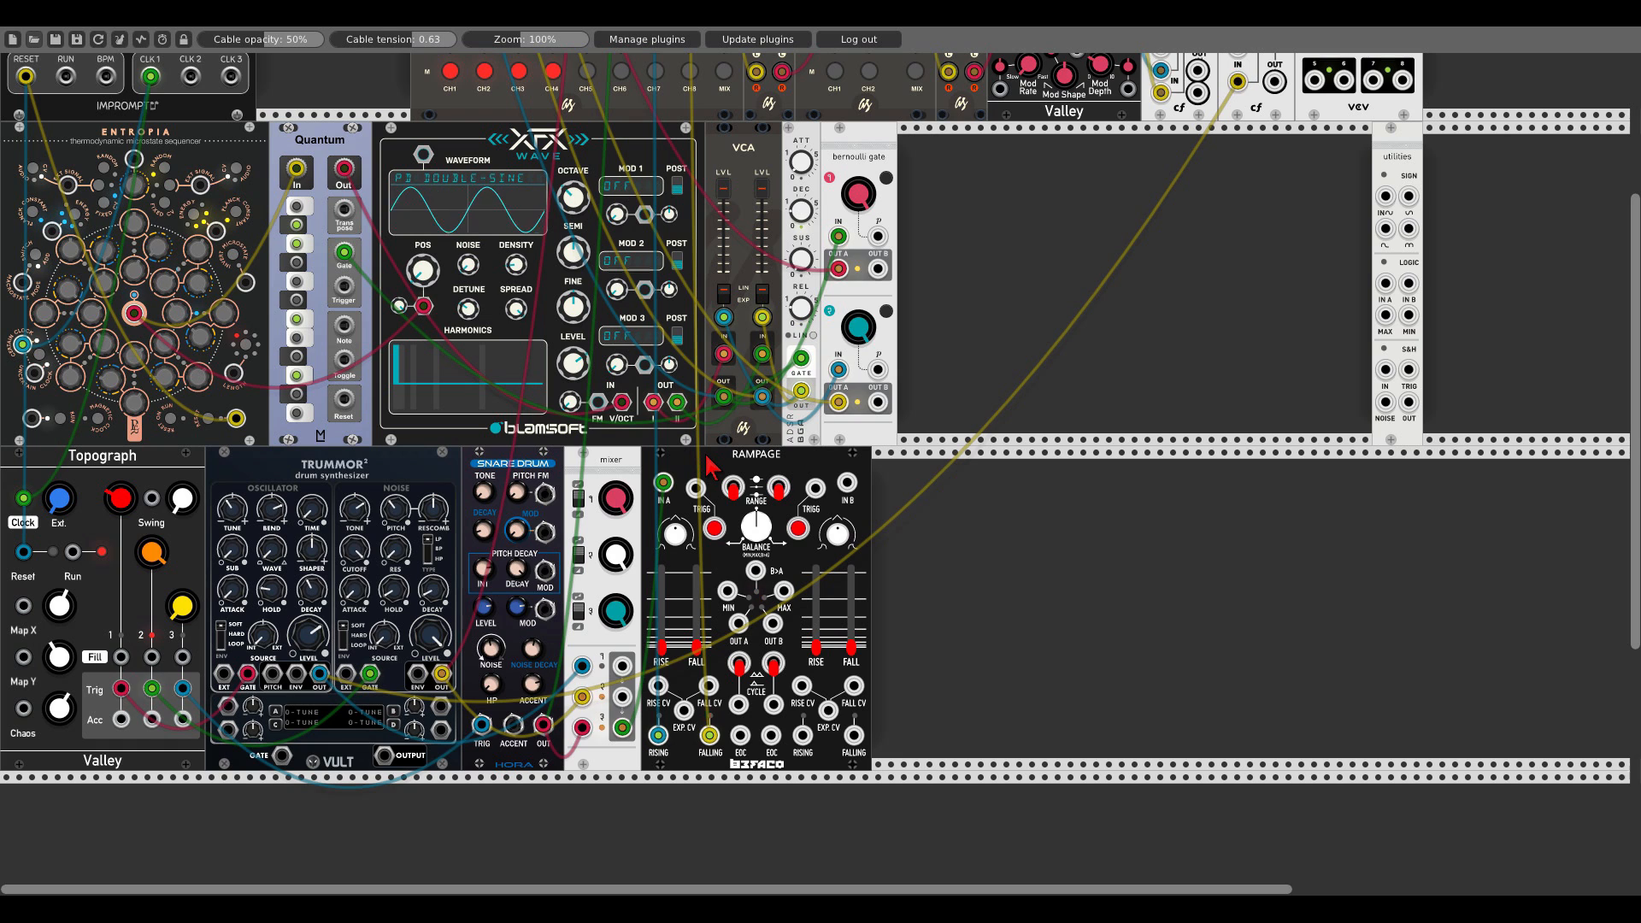
Unmute channels 1 to 4 of the 8-channel mixer and save the patch
{"action": "scroll", "coordinate": [1011, 560], "scroll_direction": "up", "scroll_amount": 5}
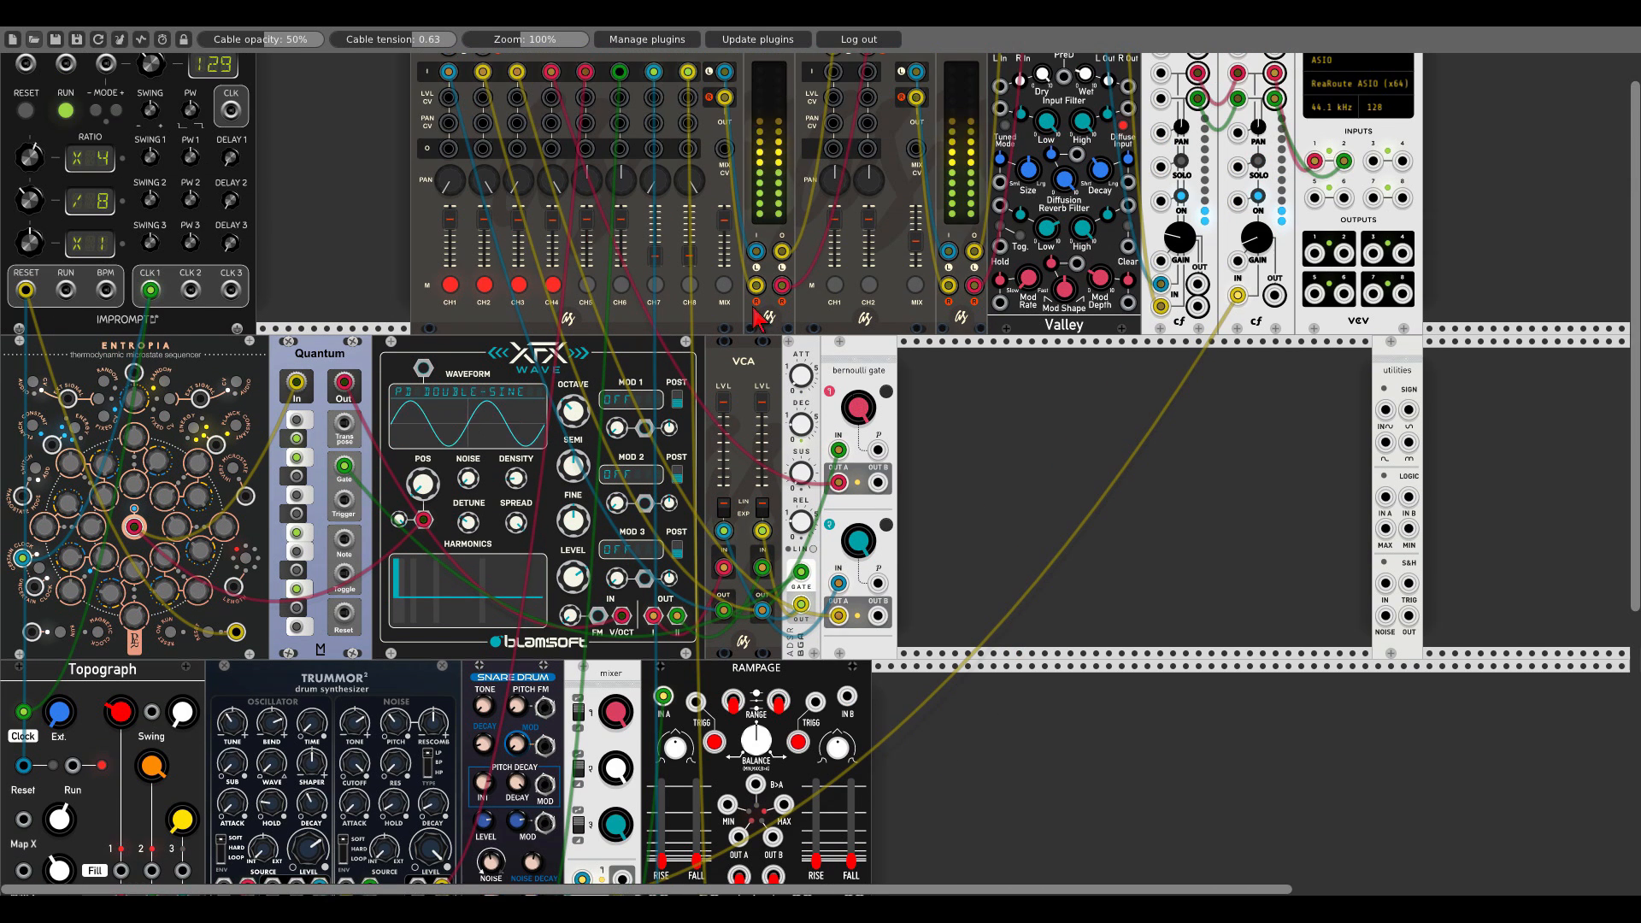
{"action": "left_click", "coordinate": [483, 284]}
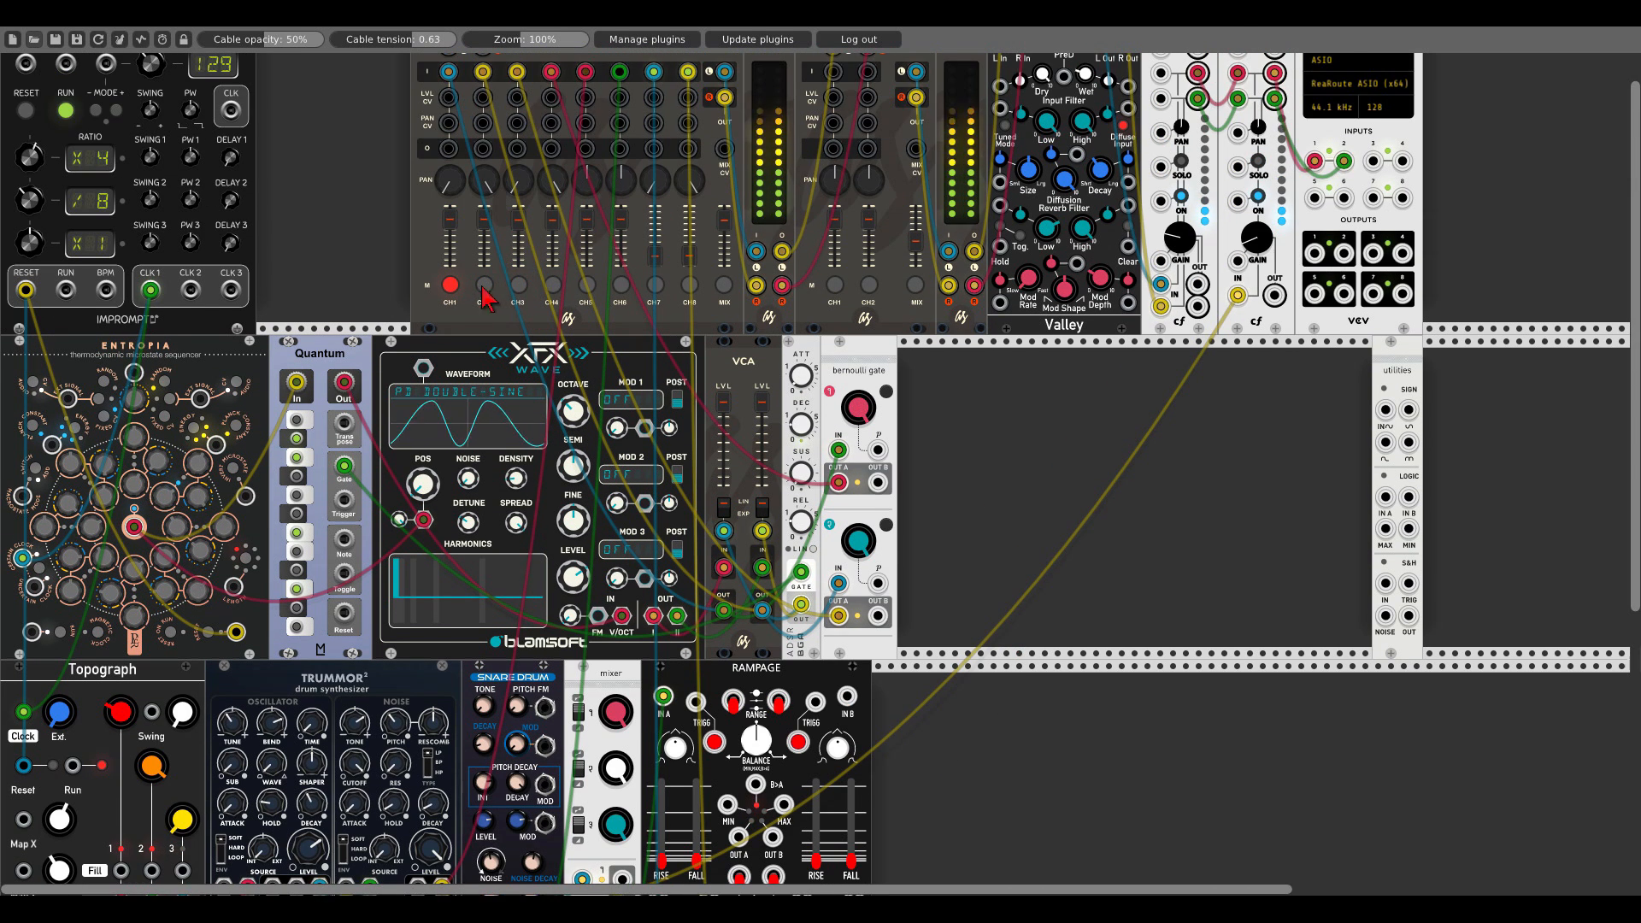
{"action": "left_click", "coordinate": [450, 284]}
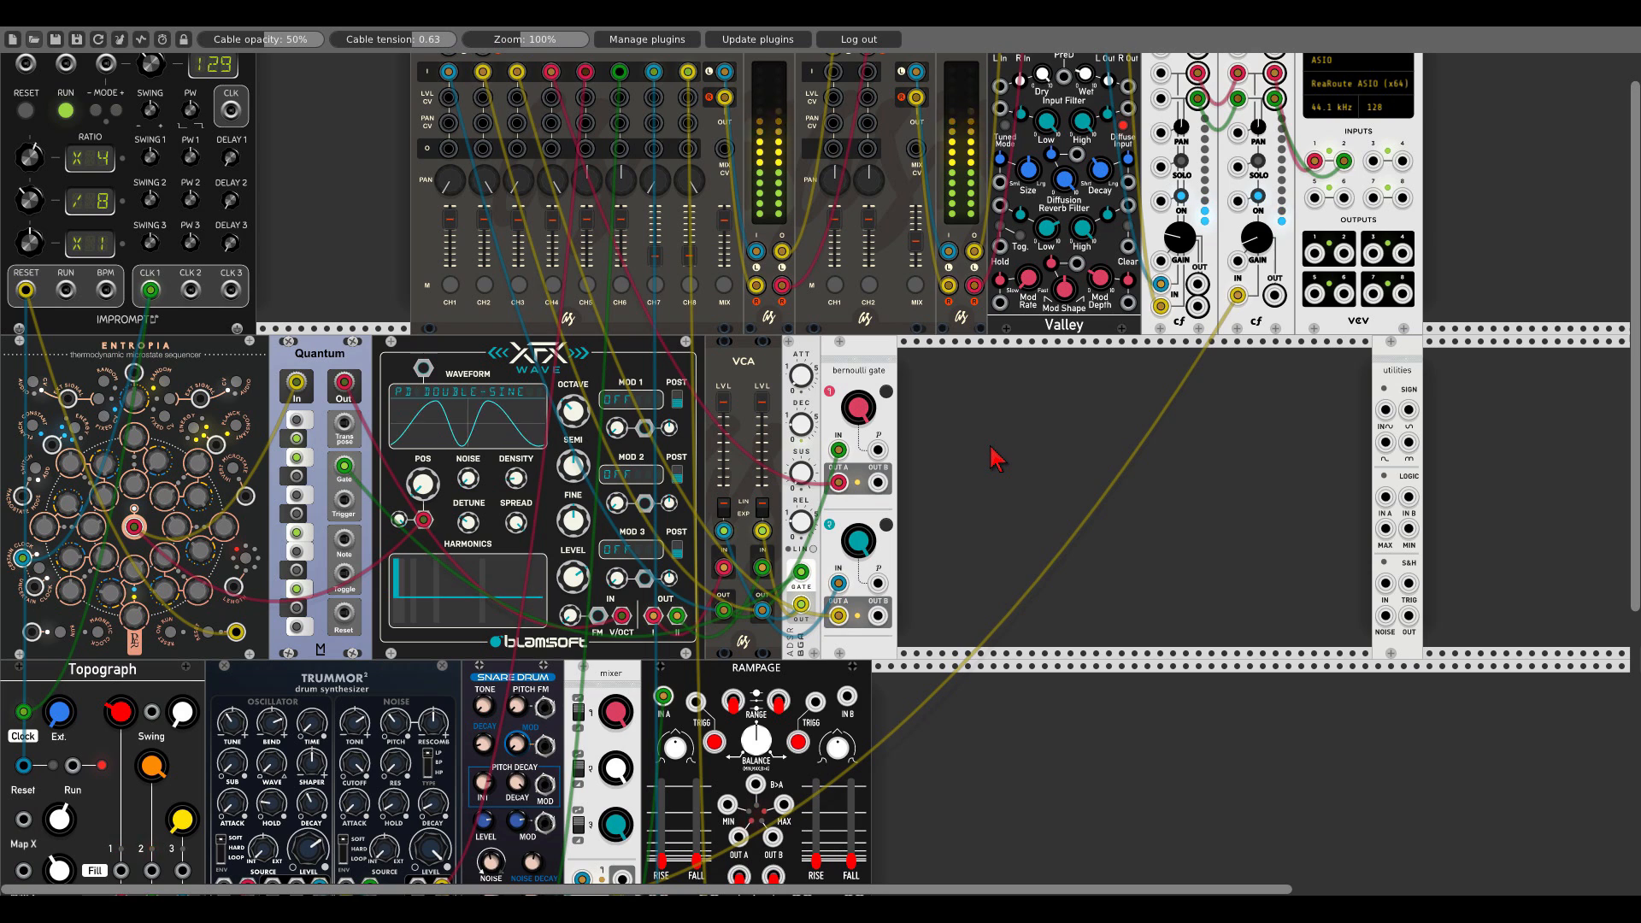
{"action": "left_click", "coordinate": [55, 45]}
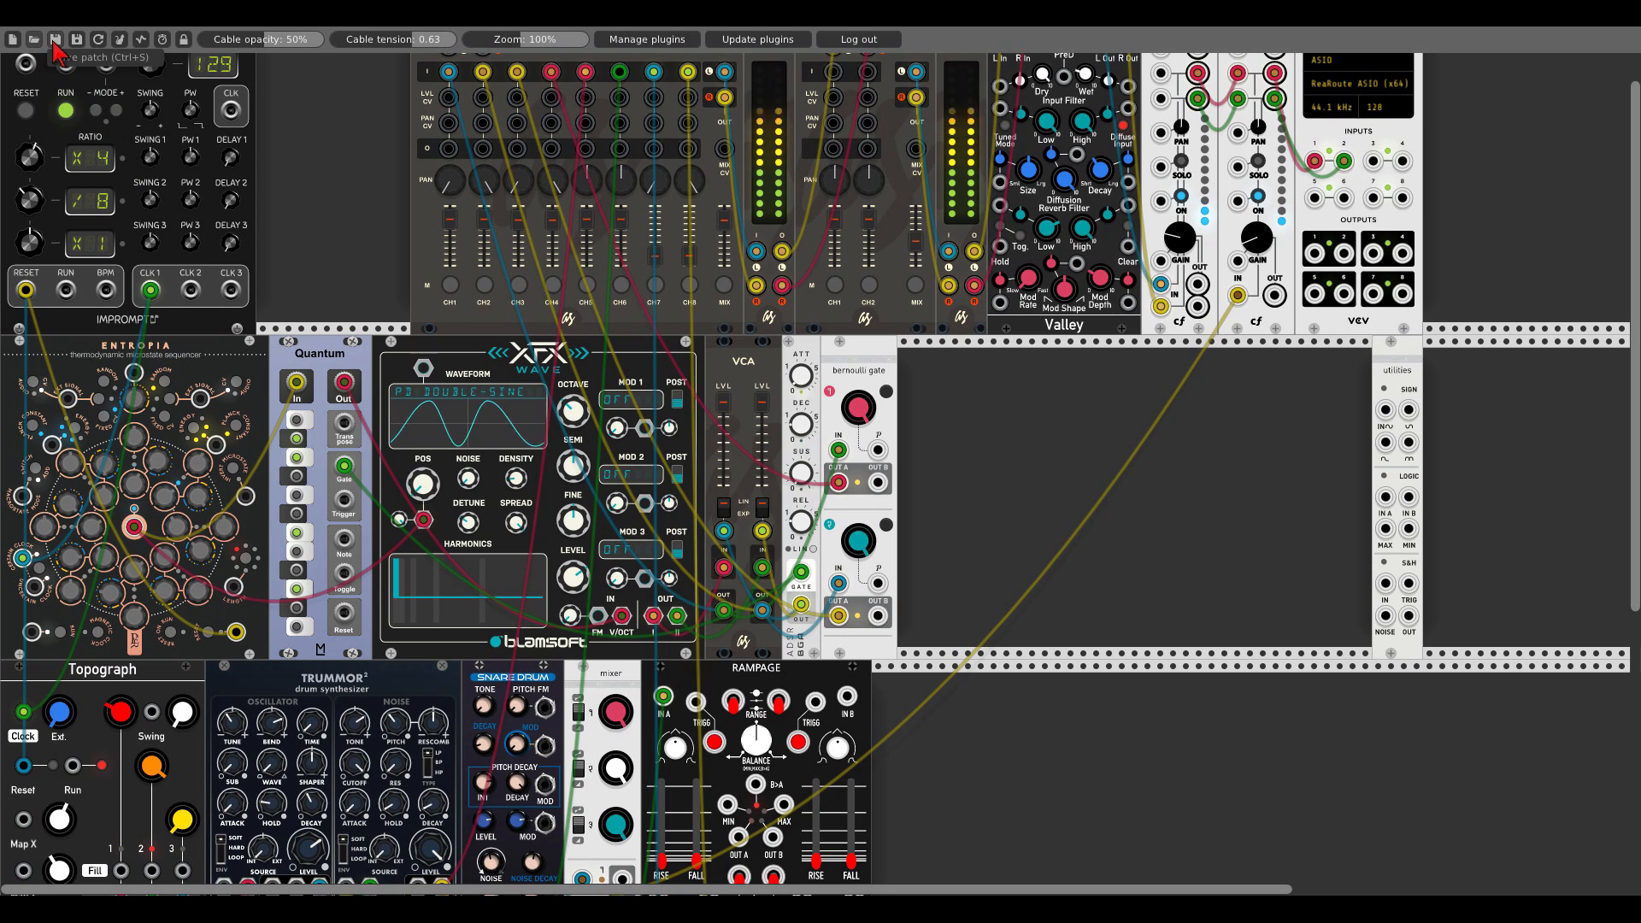
Compare the mix by muting channels 7 and 8 as well as 3 and 4, and unmute all of them
{"action": "scroll", "coordinate": [944, 512], "scroll_direction": "up", "scroll_amount": 1}
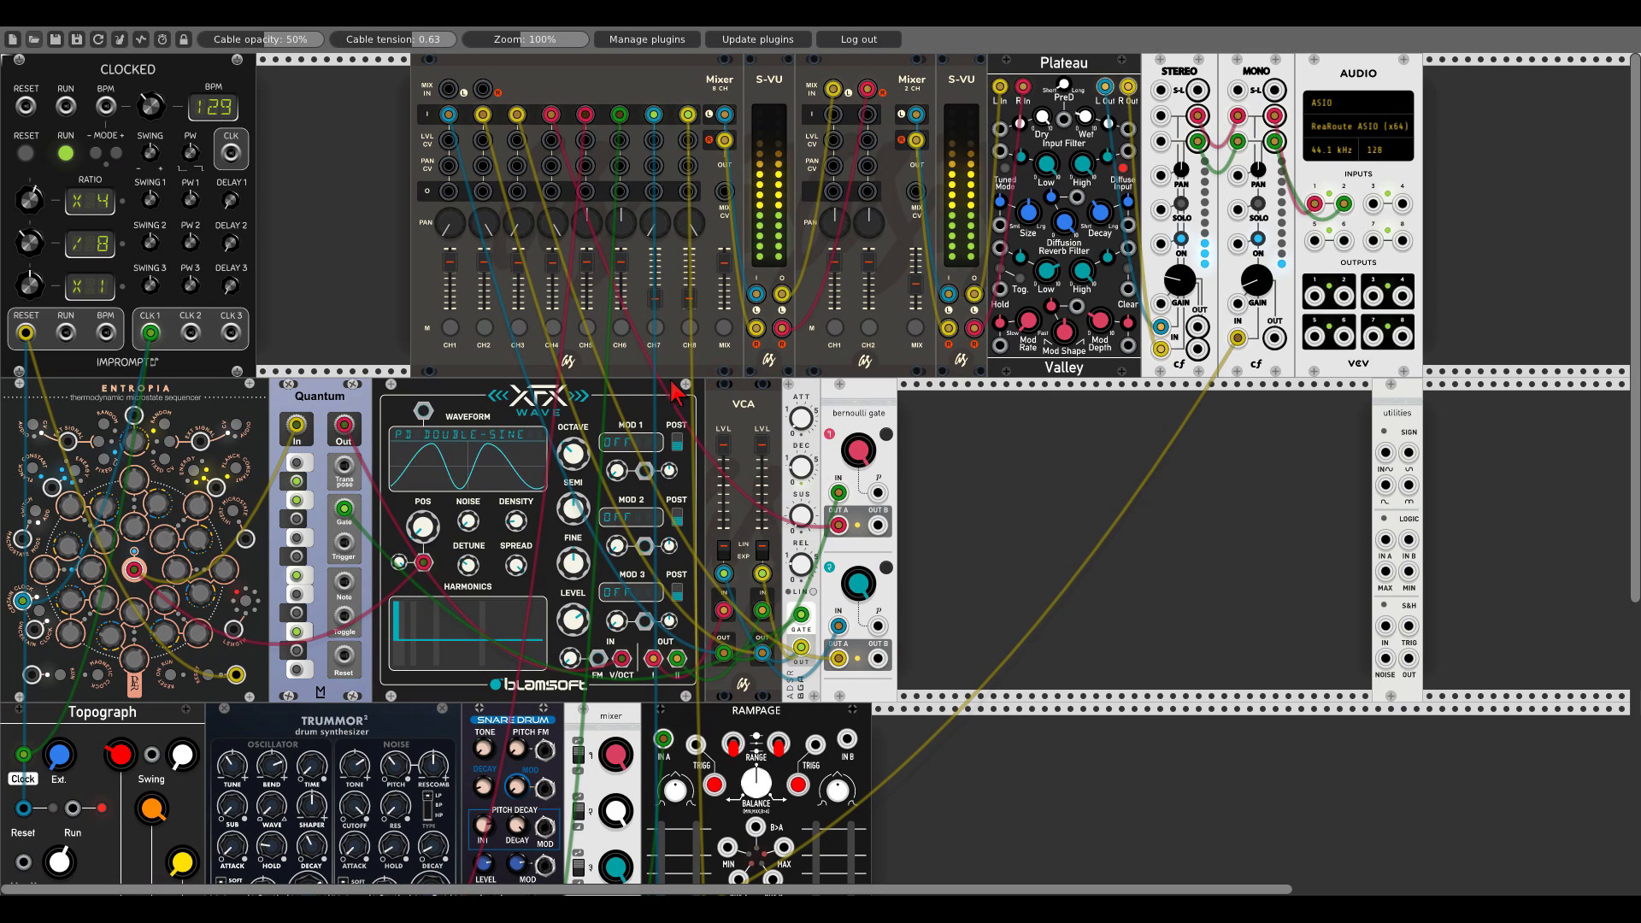
{"action": "left_click", "coordinate": [689, 327]}
{"action": "left_click", "coordinate": [655, 328]}
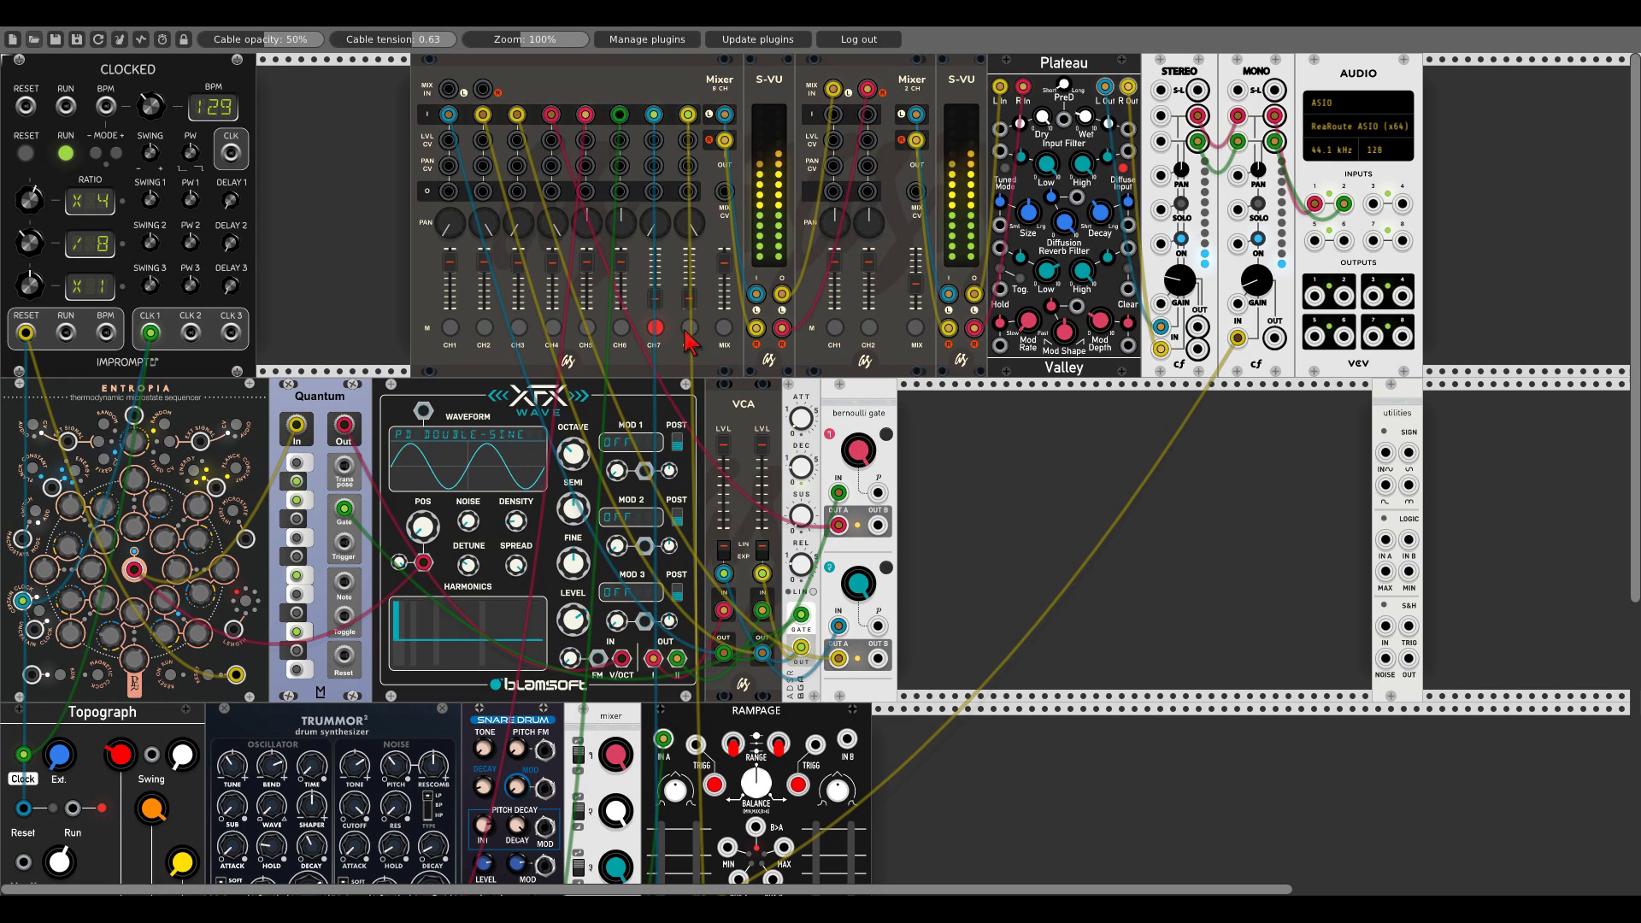
{"action": "left_click", "coordinate": [518, 328]}
{"action": "left_click", "coordinate": [551, 330]}
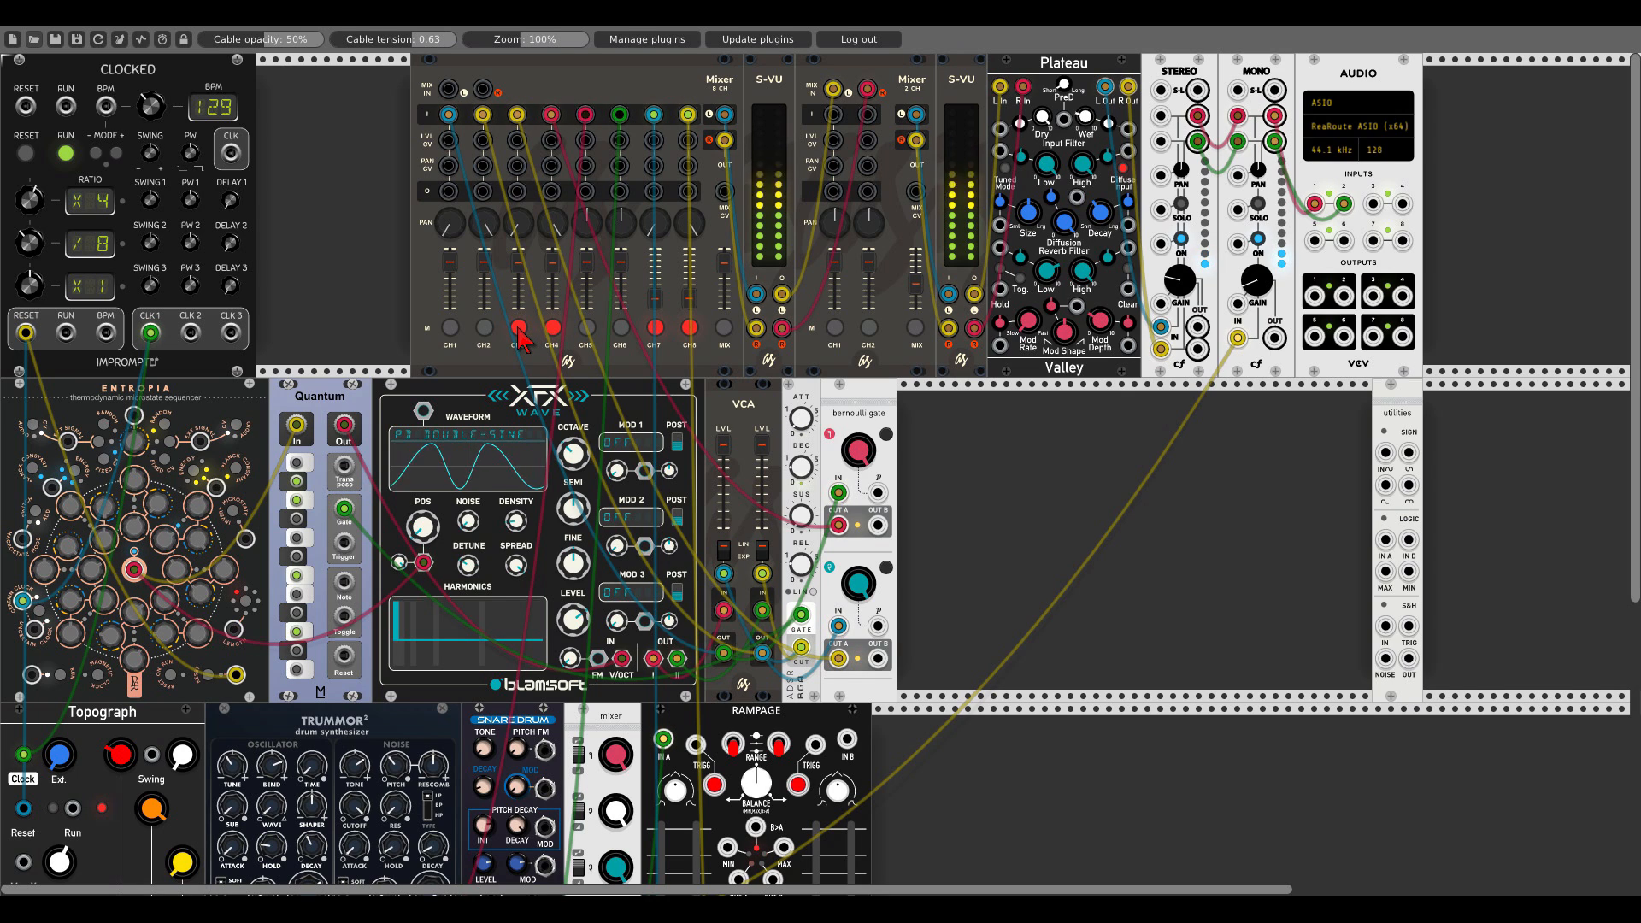
{"action": "left_click", "coordinate": [548, 329]}
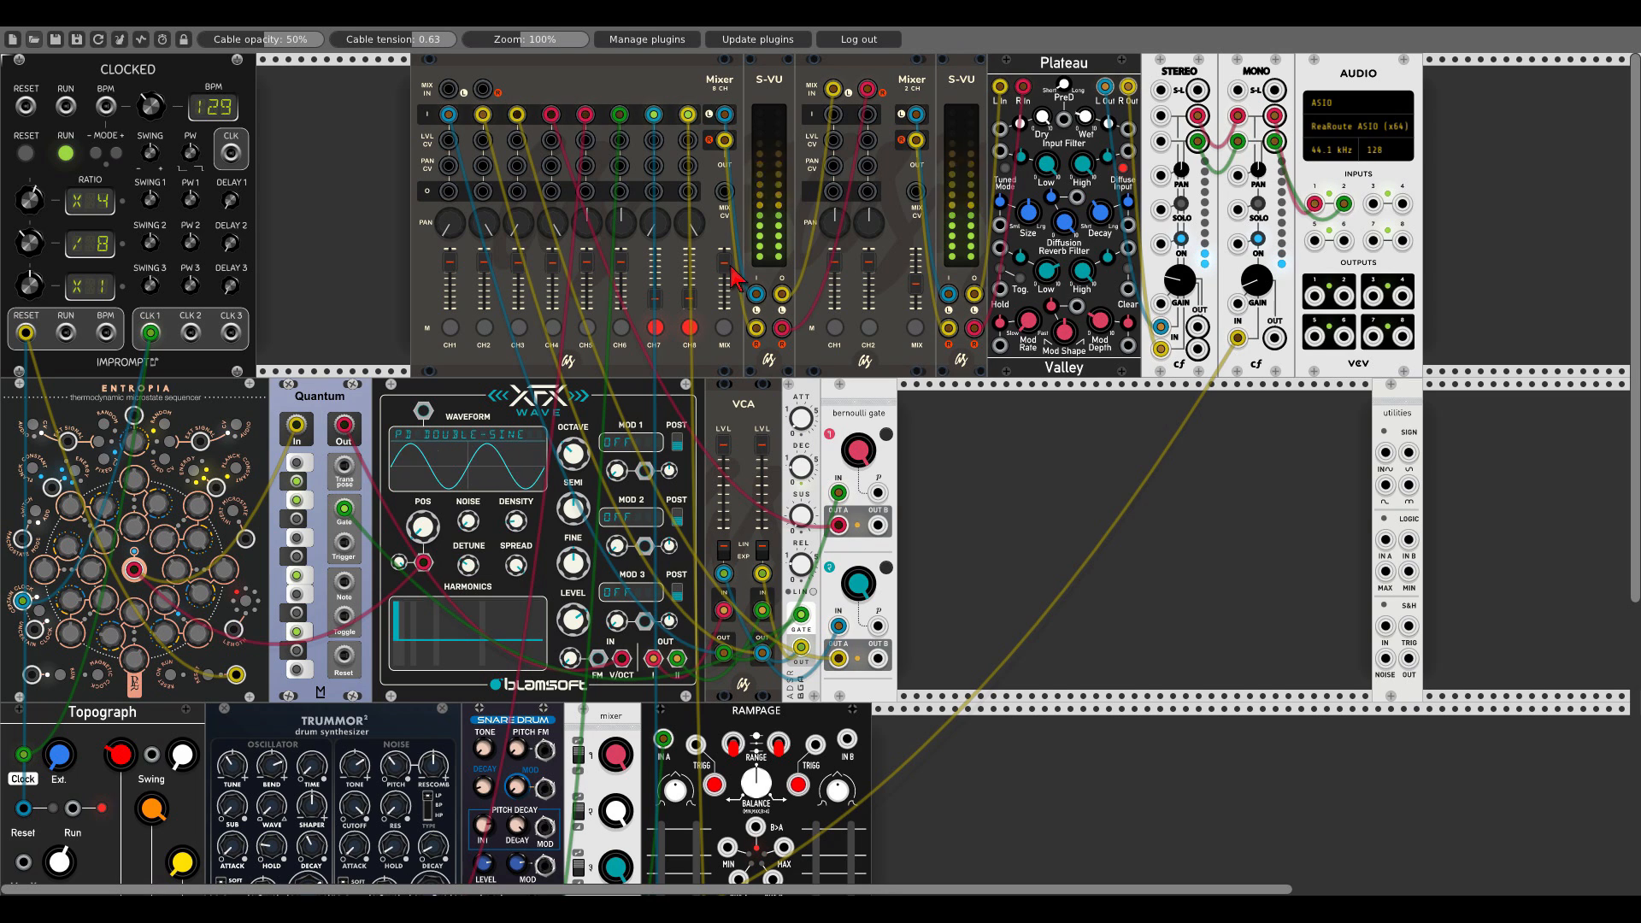
{"action": "left_click", "coordinate": [655, 328]}
{"action": "left_click", "coordinate": [688, 329]}
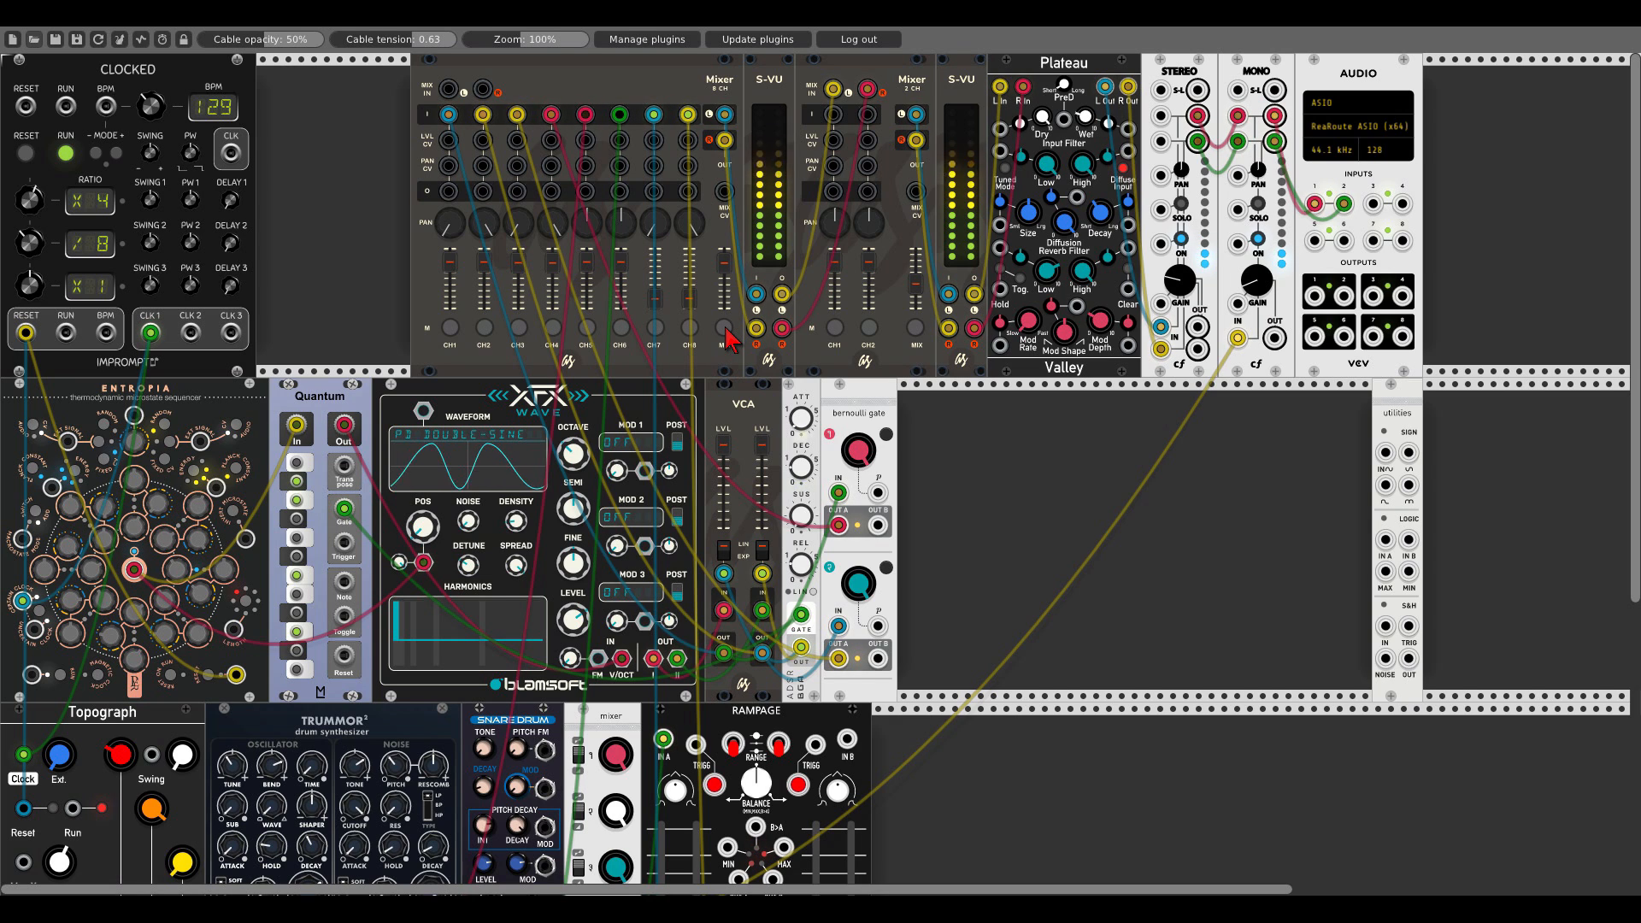
Mute the 8-channel mixer's MIX output and add two Bogaudio VCO 10HP oscillators next to the utilities module
{"action": "left_click", "coordinate": [724, 330]}
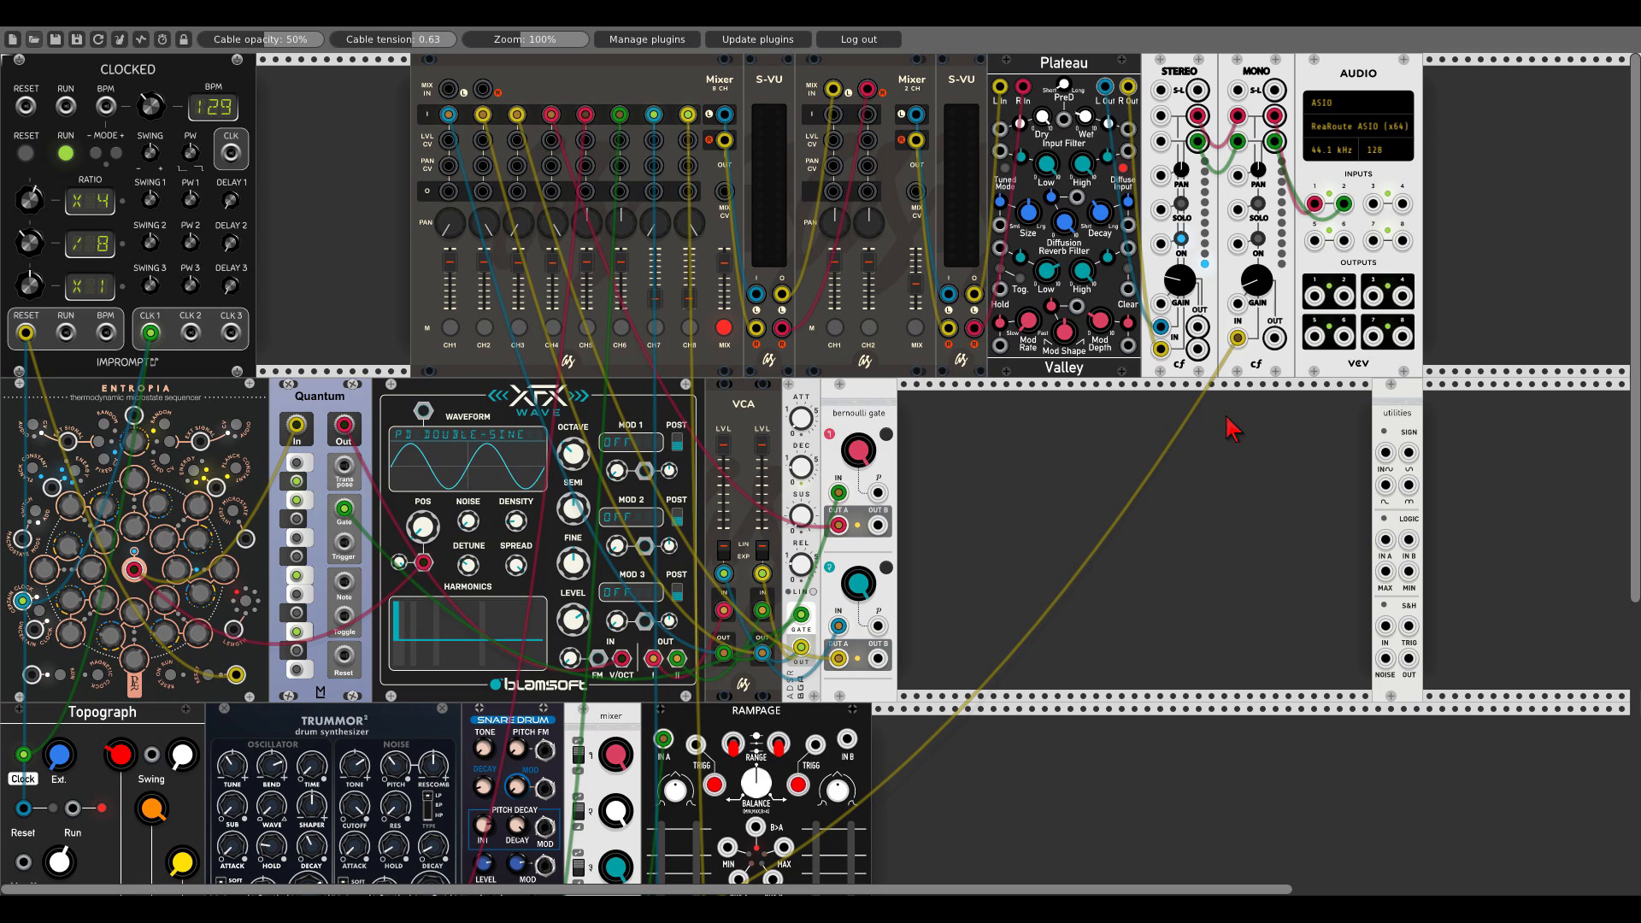
{"action": "left_click_drag", "start_coordinate": [1377, 416], "coordinate": [1291, 417]}
{"action": "right_click", "coordinate": [1244, 445]}
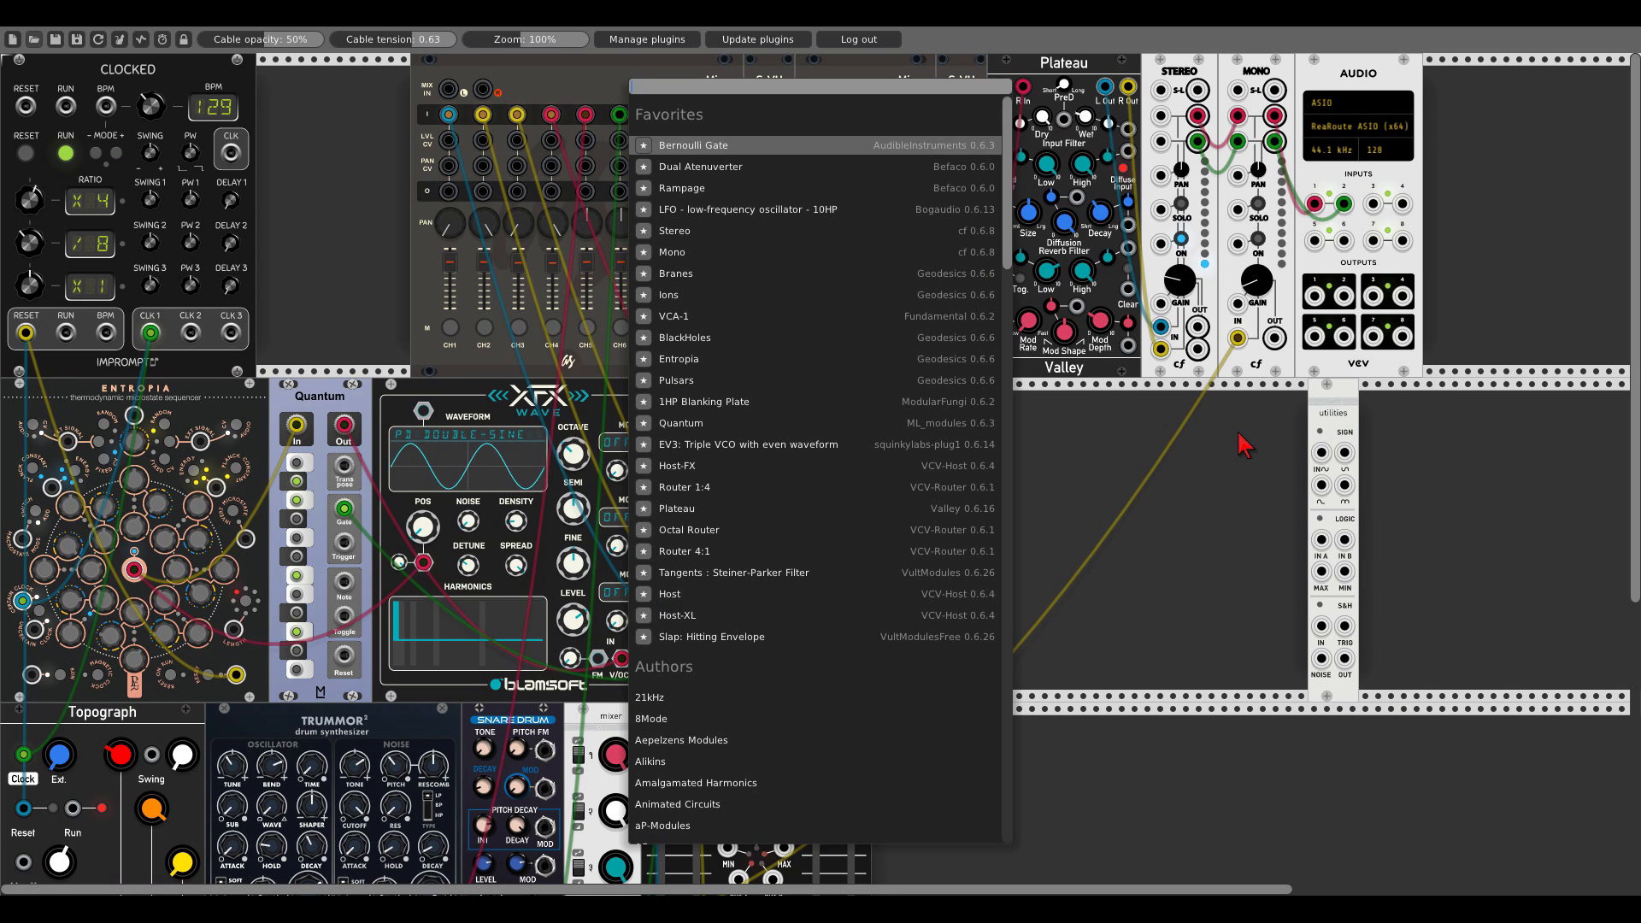
{"action": "type", "text": "osci"}
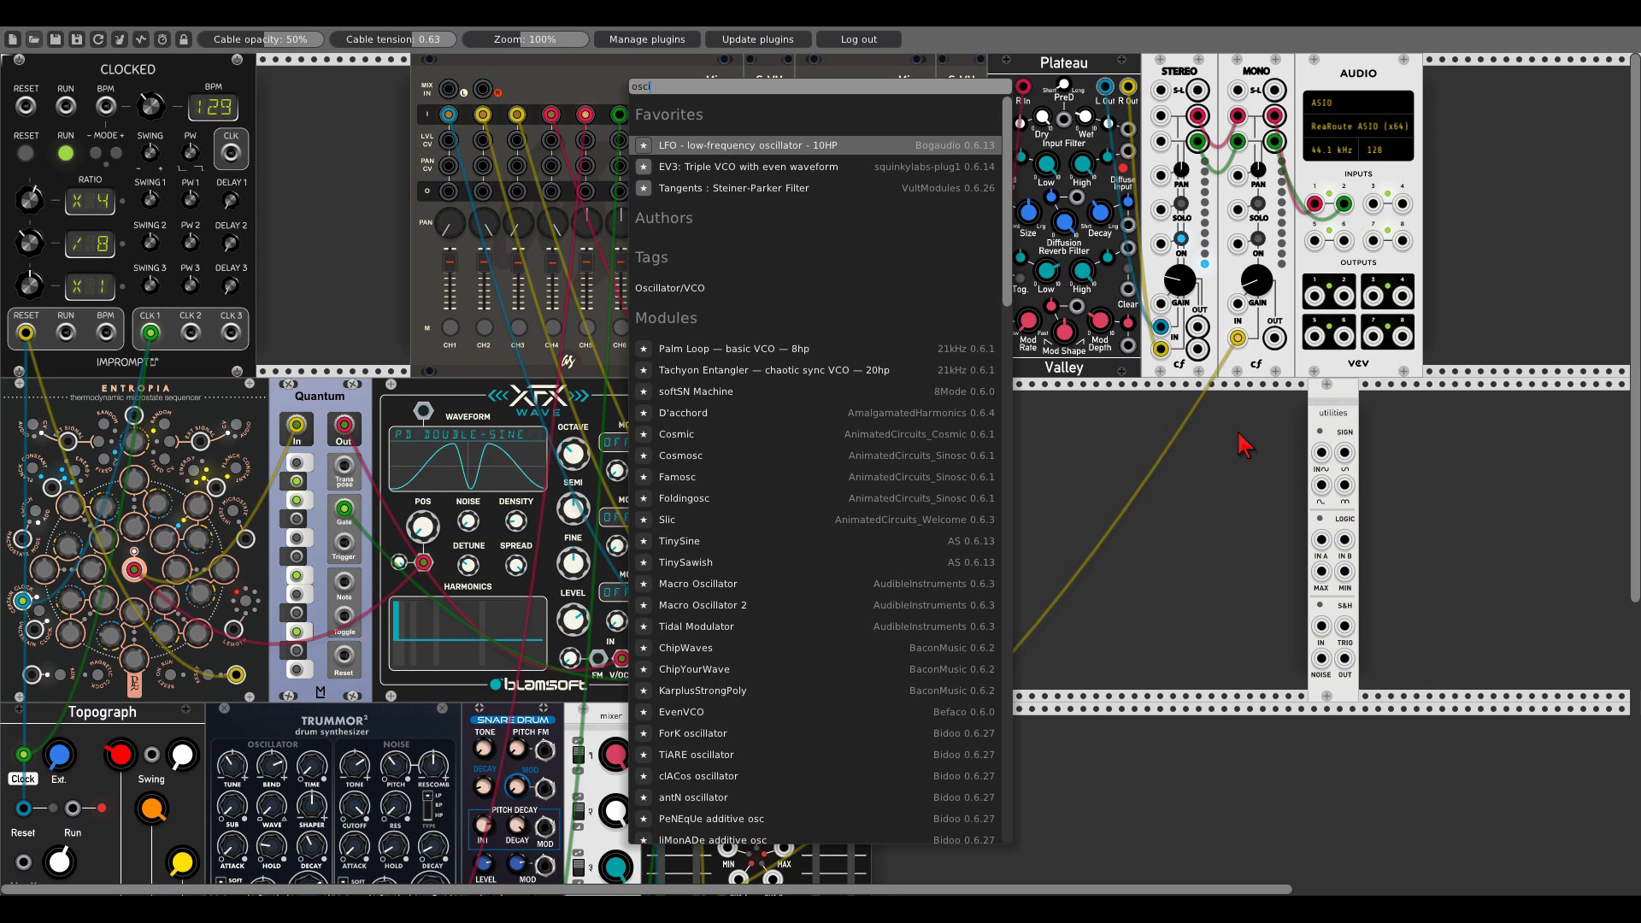
{"action": "scroll", "coordinate": [774, 658], "scroll_direction": "down", "scroll_amount": 6}
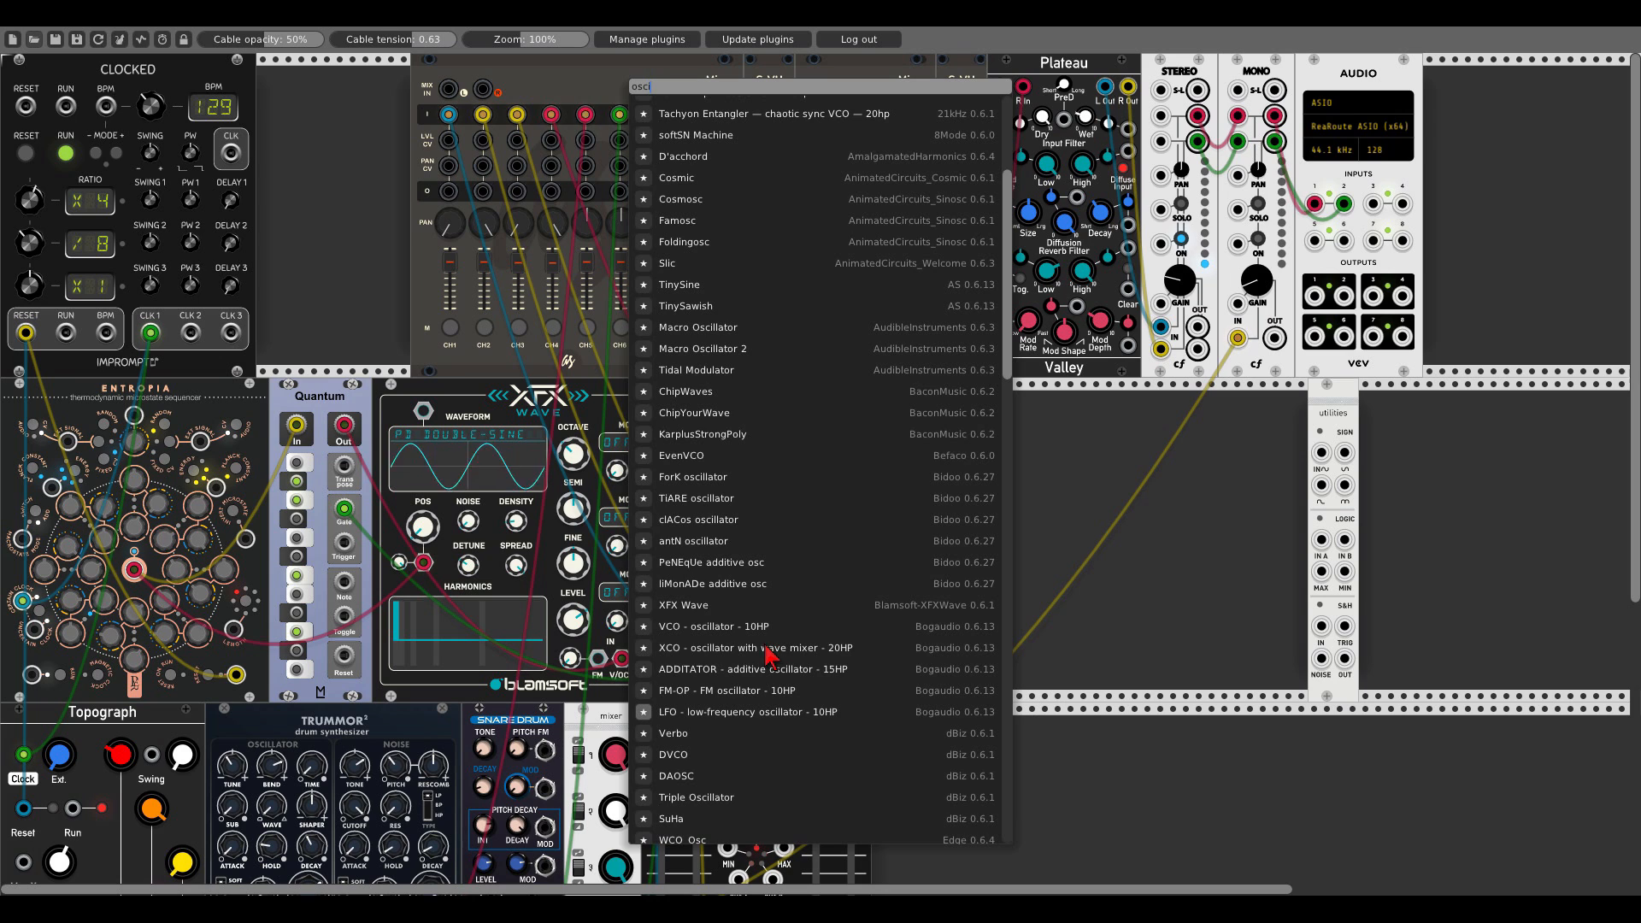
{"action": "left_click", "coordinate": [752, 627]}
{"action": "key", "text": "ctrl+d"}
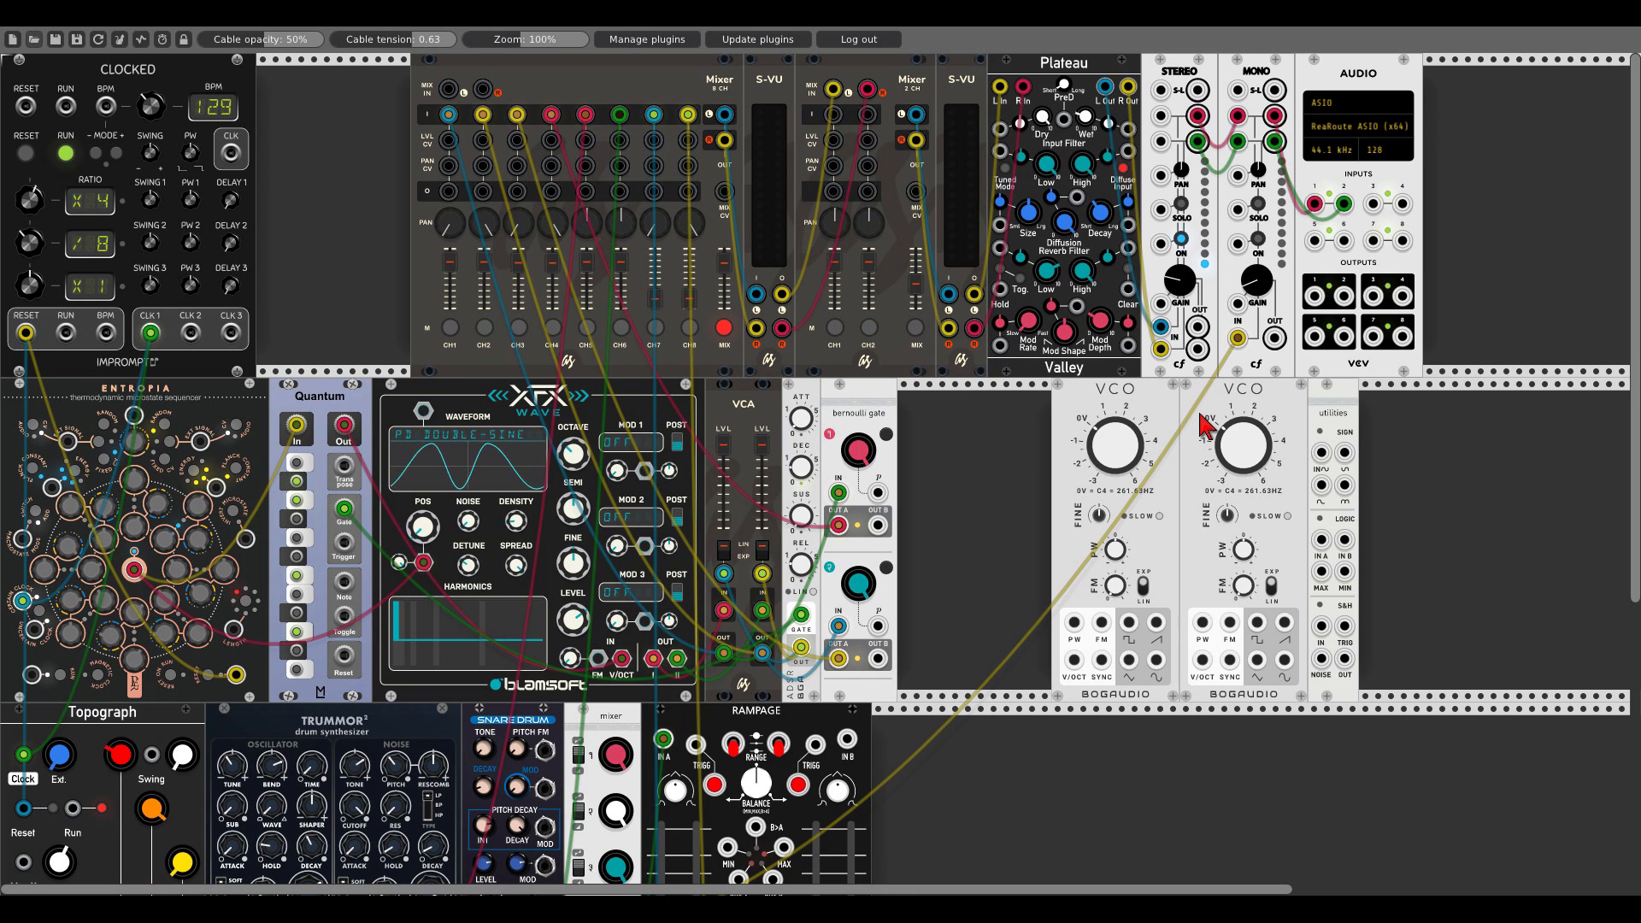
Shift both VCOs and the utilities module closer to the Bernoulli Gate, keeping them side by side
{"action": "left_click_drag", "start_coordinate": [1103, 402], "coordinate": [1064, 401]}
{"action": "left_click_drag", "start_coordinate": [1213, 393], "coordinate": [1174, 393]}
{"action": "left_click_drag", "start_coordinate": [1323, 408], "coordinate": [1284, 409]}
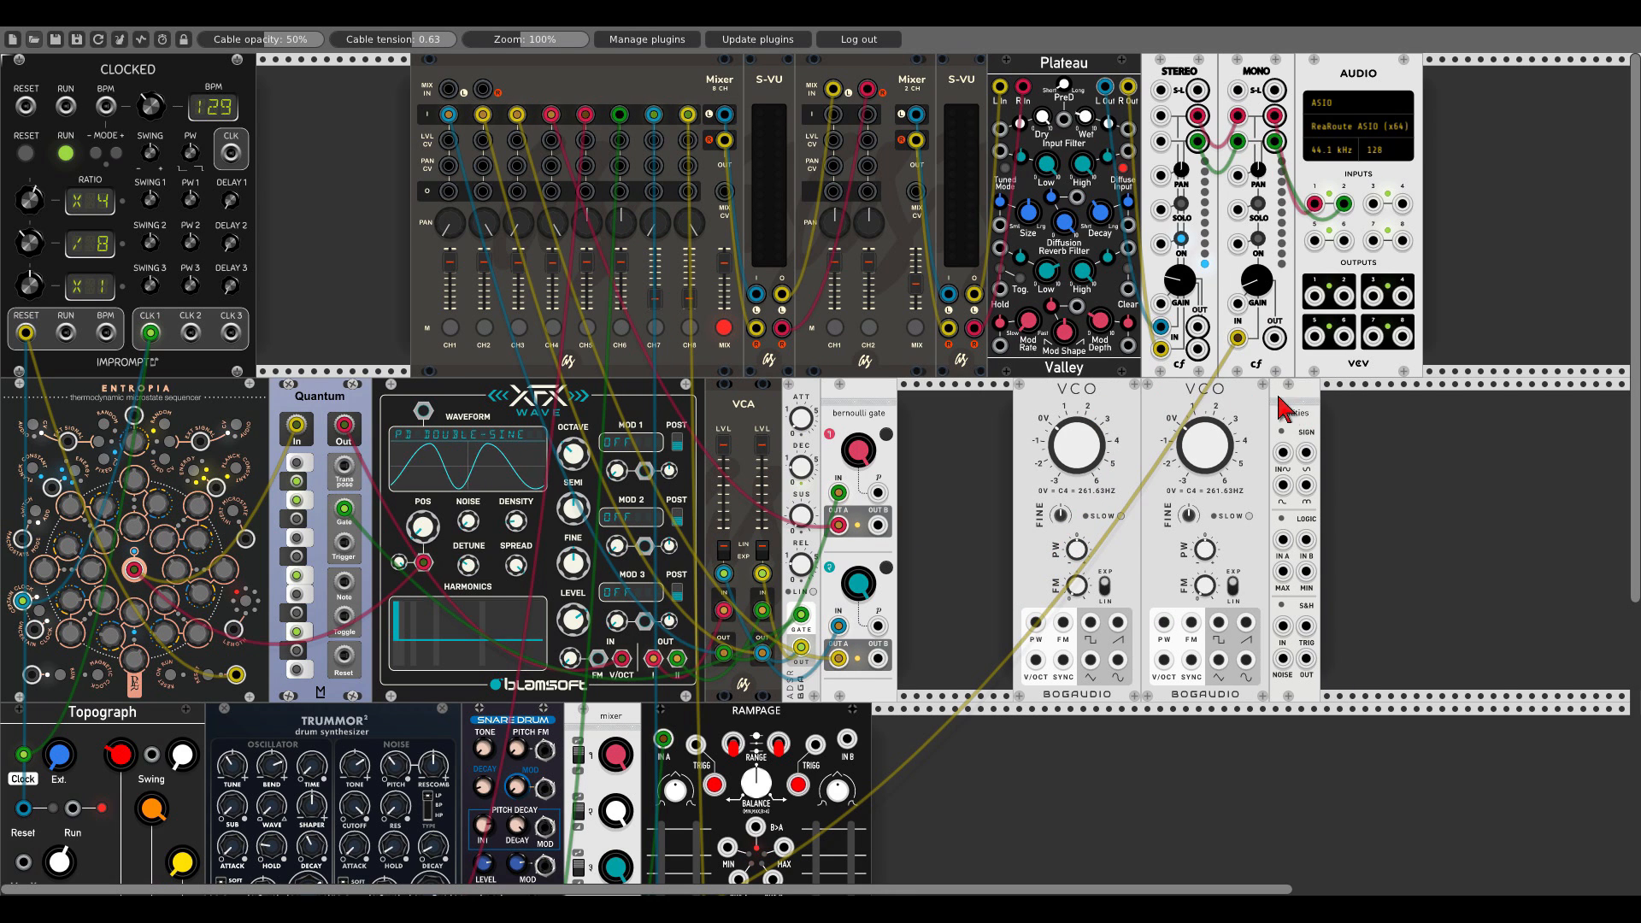
Add the Fundamental Scope module in the free space beside the utilities module
{"action": "right_click", "coordinate": [1391, 458]}
{"action": "type", "text": "scope"}
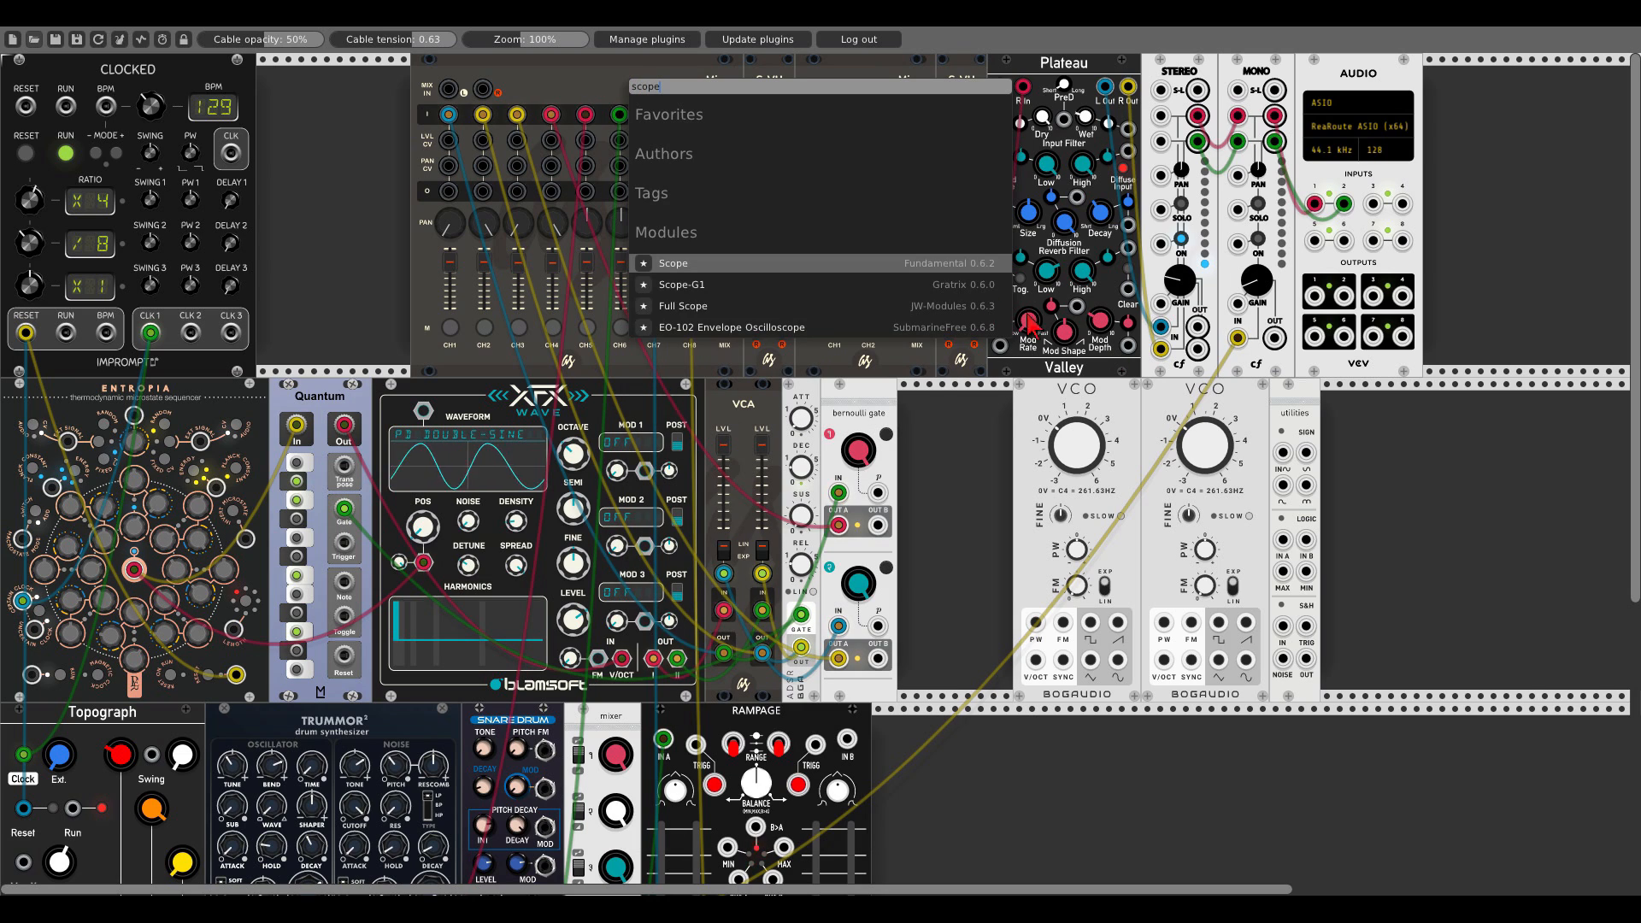
{"action": "left_click", "coordinate": [897, 259]}
{"action": "left_click_drag", "start_coordinate": [547, 44], "coordinate": [590, 44]}
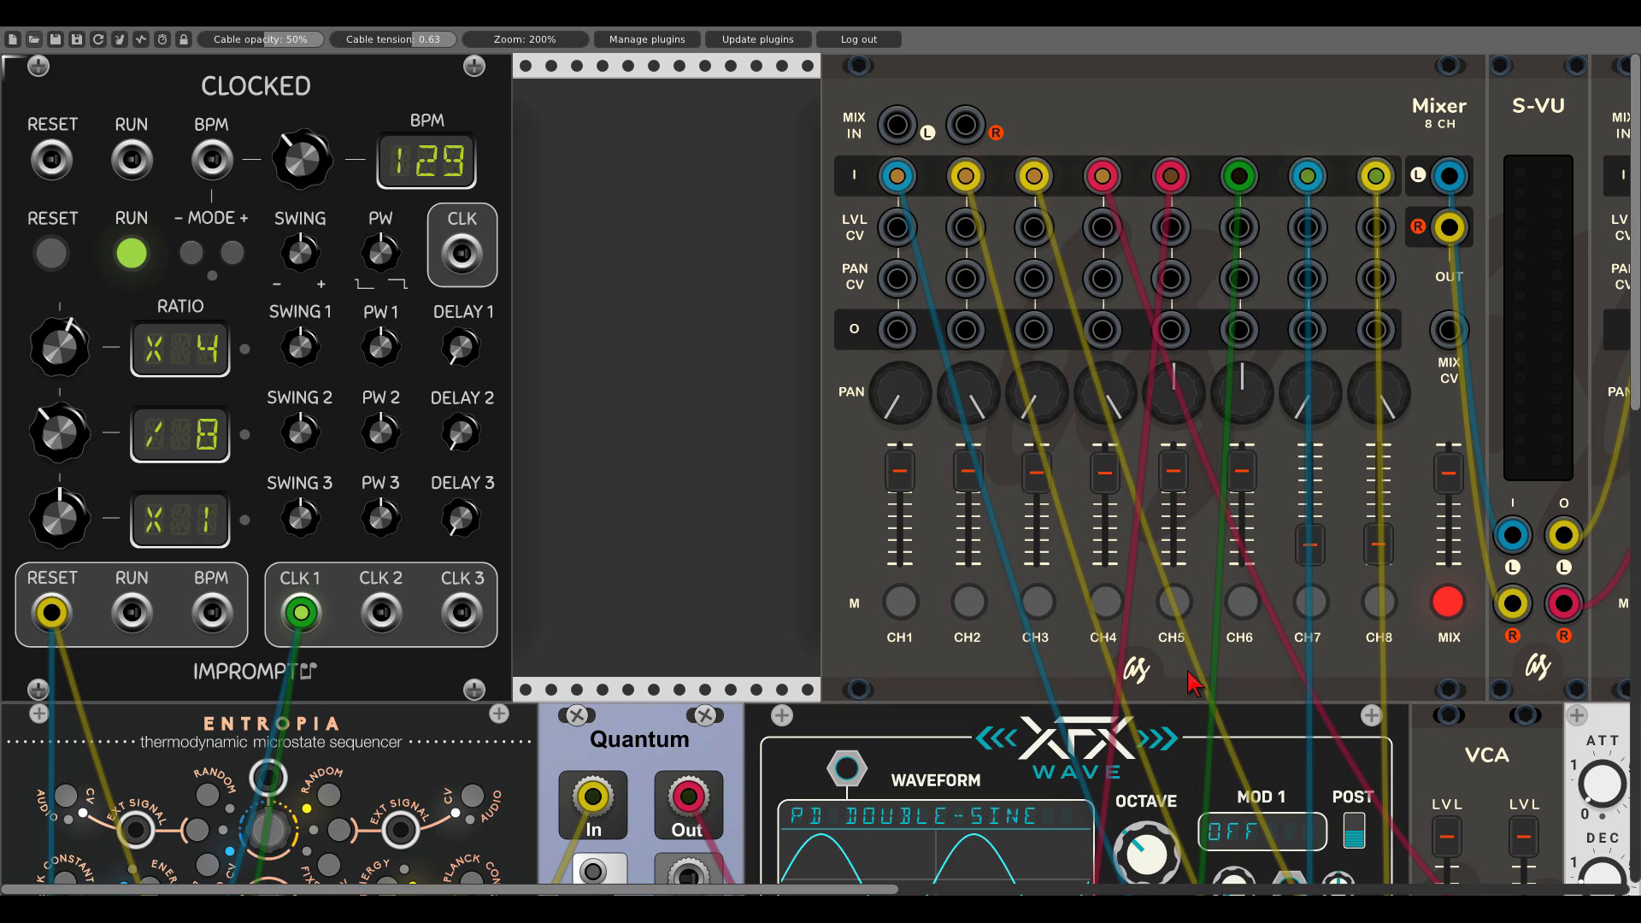
Patch the second VCO's sine output into the Scope's X IN, adjust the TIME knob, and lower that VCO's frequency to about -1
{"action": "left_click_drag", "start_coordinate": [1308, 699], "coordinate": [31, 221]}
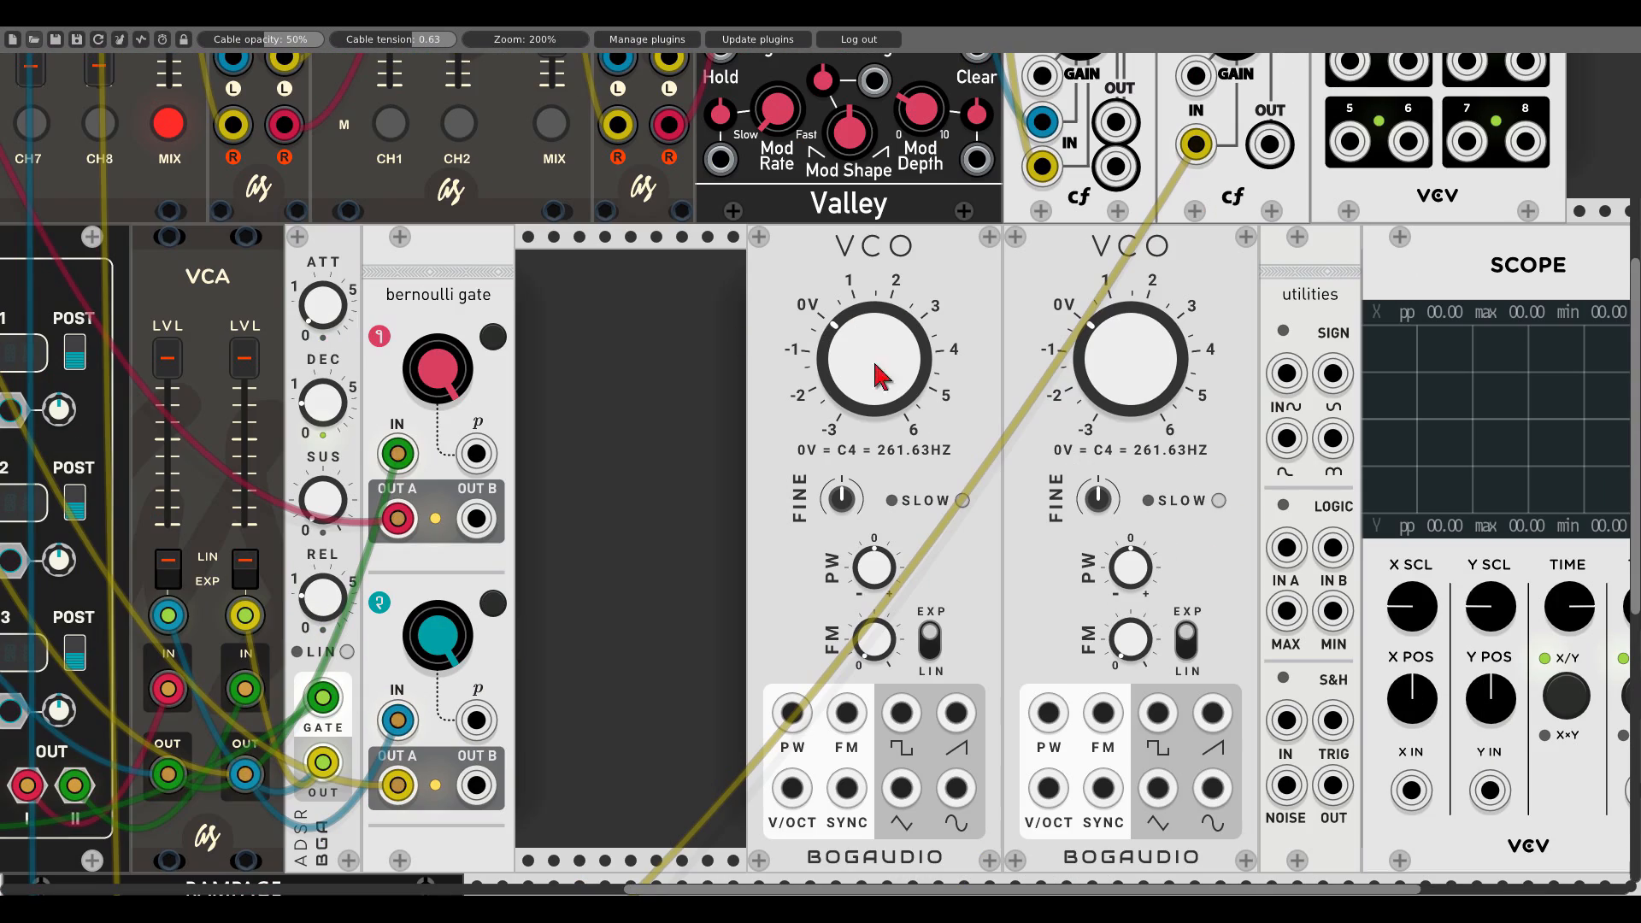
{"action": "left_click_drag", "start_coordinate": [1215, 435], "coordinate": [784, 371]}
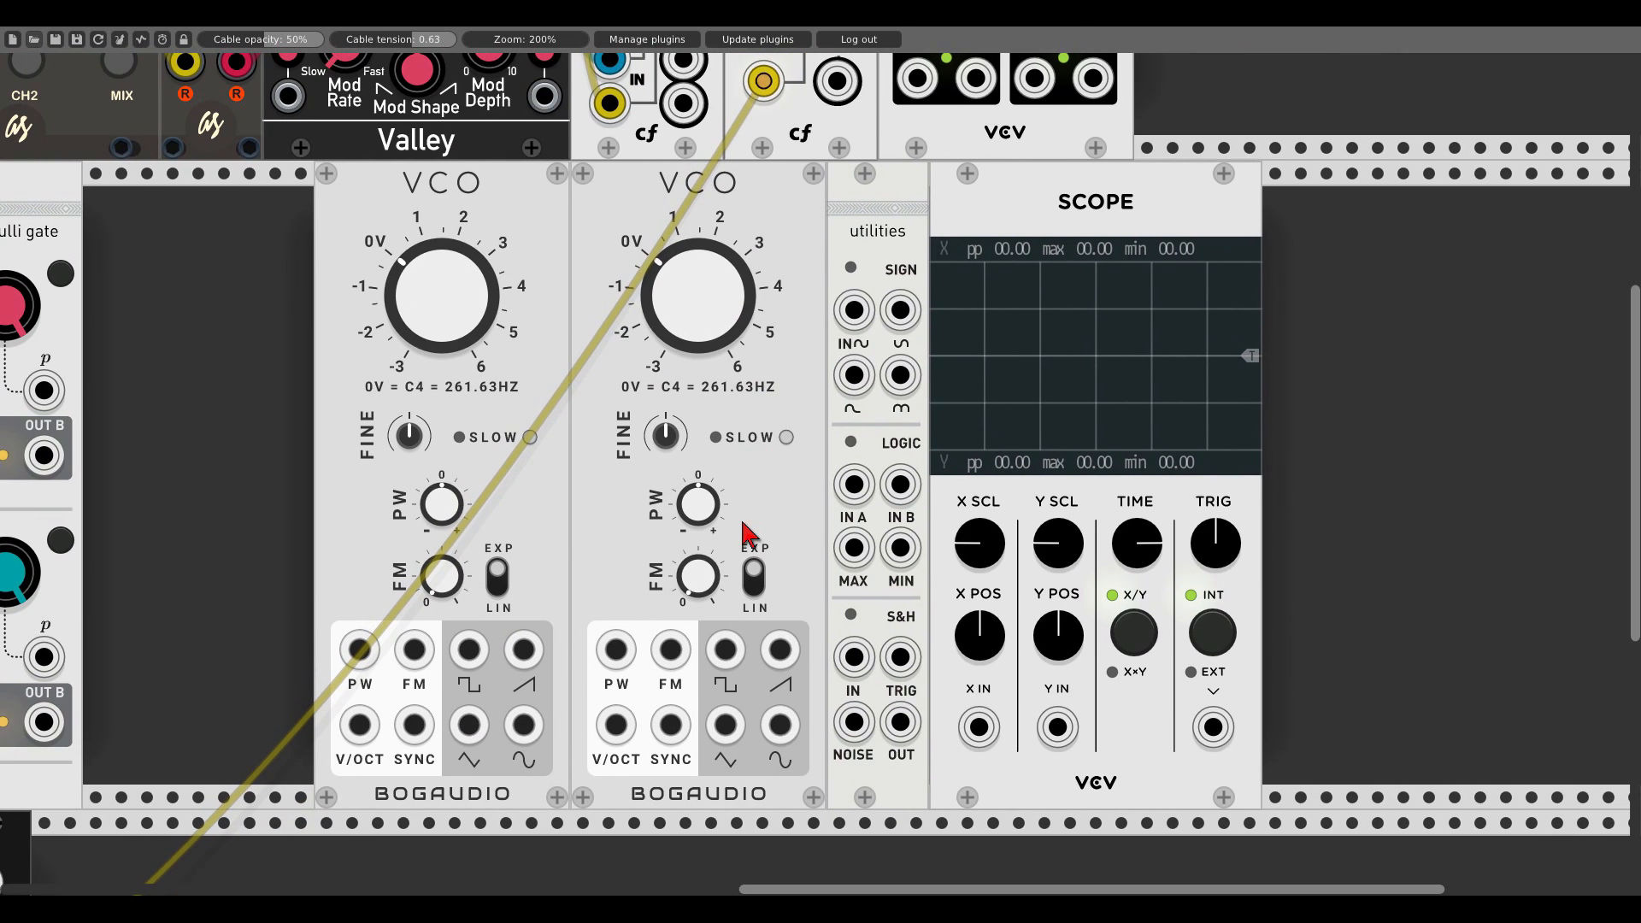
{"action": "left_click_drag", "start_coordinate": [779, 725], "coordinate": [979, 727]}
{"action": "left_click_drag", "start_coordinate": [1146, 566], "coordinate": [1146, 530]}
{"action": "left_click_drag", "start_coordinate": [675, 325], "coordinate": [675, 370]}
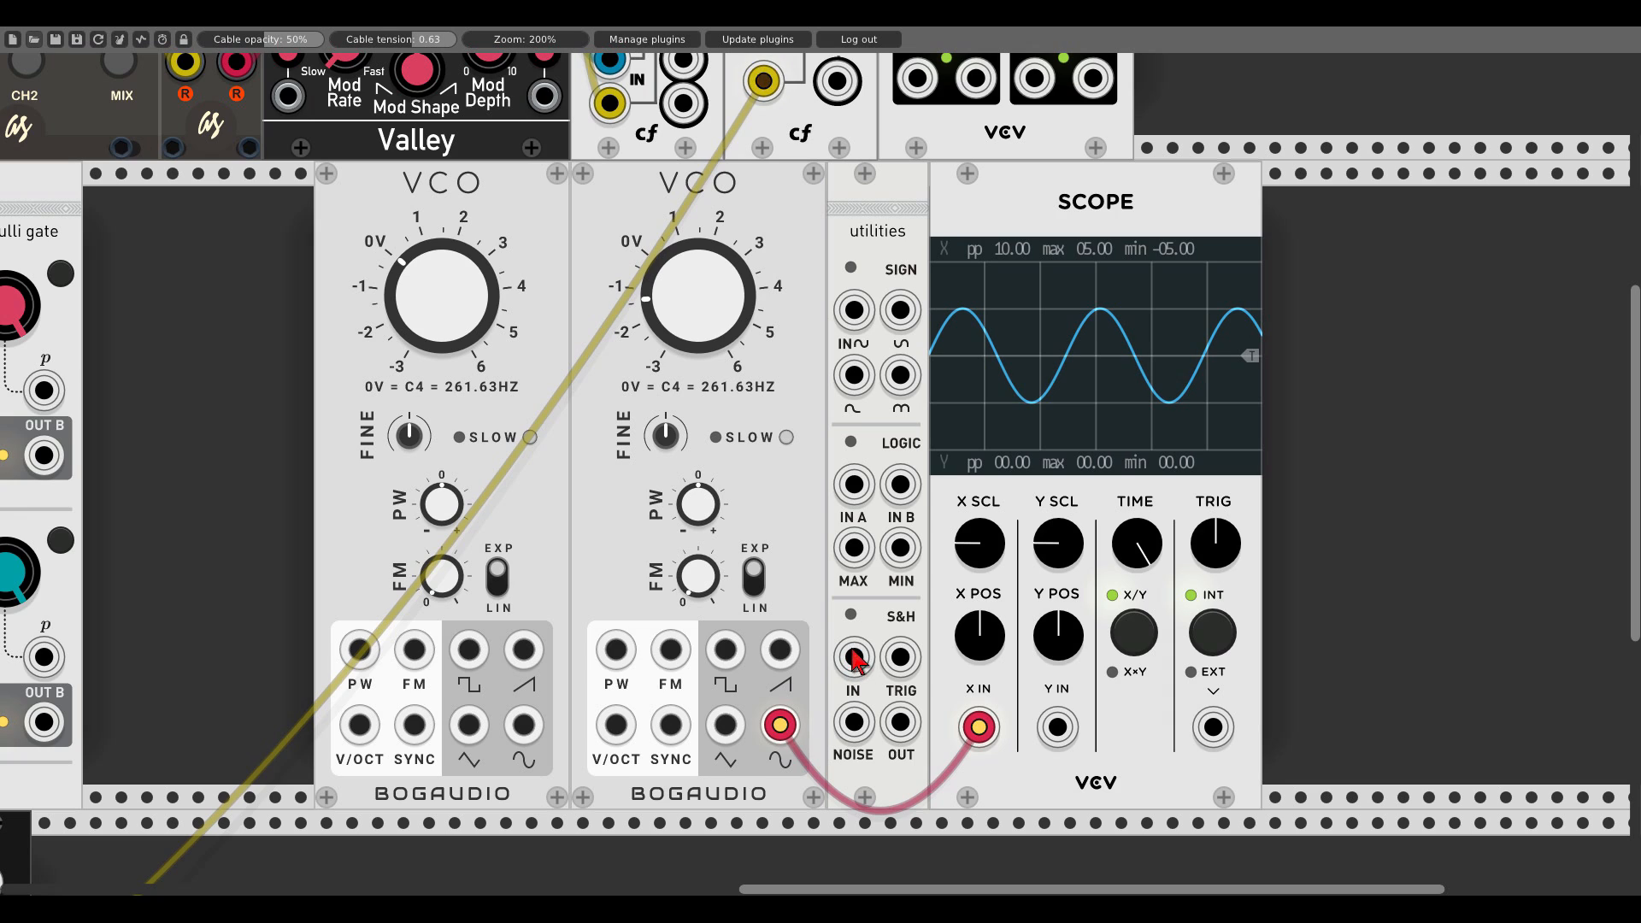
Patch the second VCO's sine into the utilities' S&H IN, the first VCO's square into TRIG, and S&H OUT into the Scope's Y IN
{"action": "left_click_drag", "start_coordinate": [854, 658], "coordinate": [794, 726]}
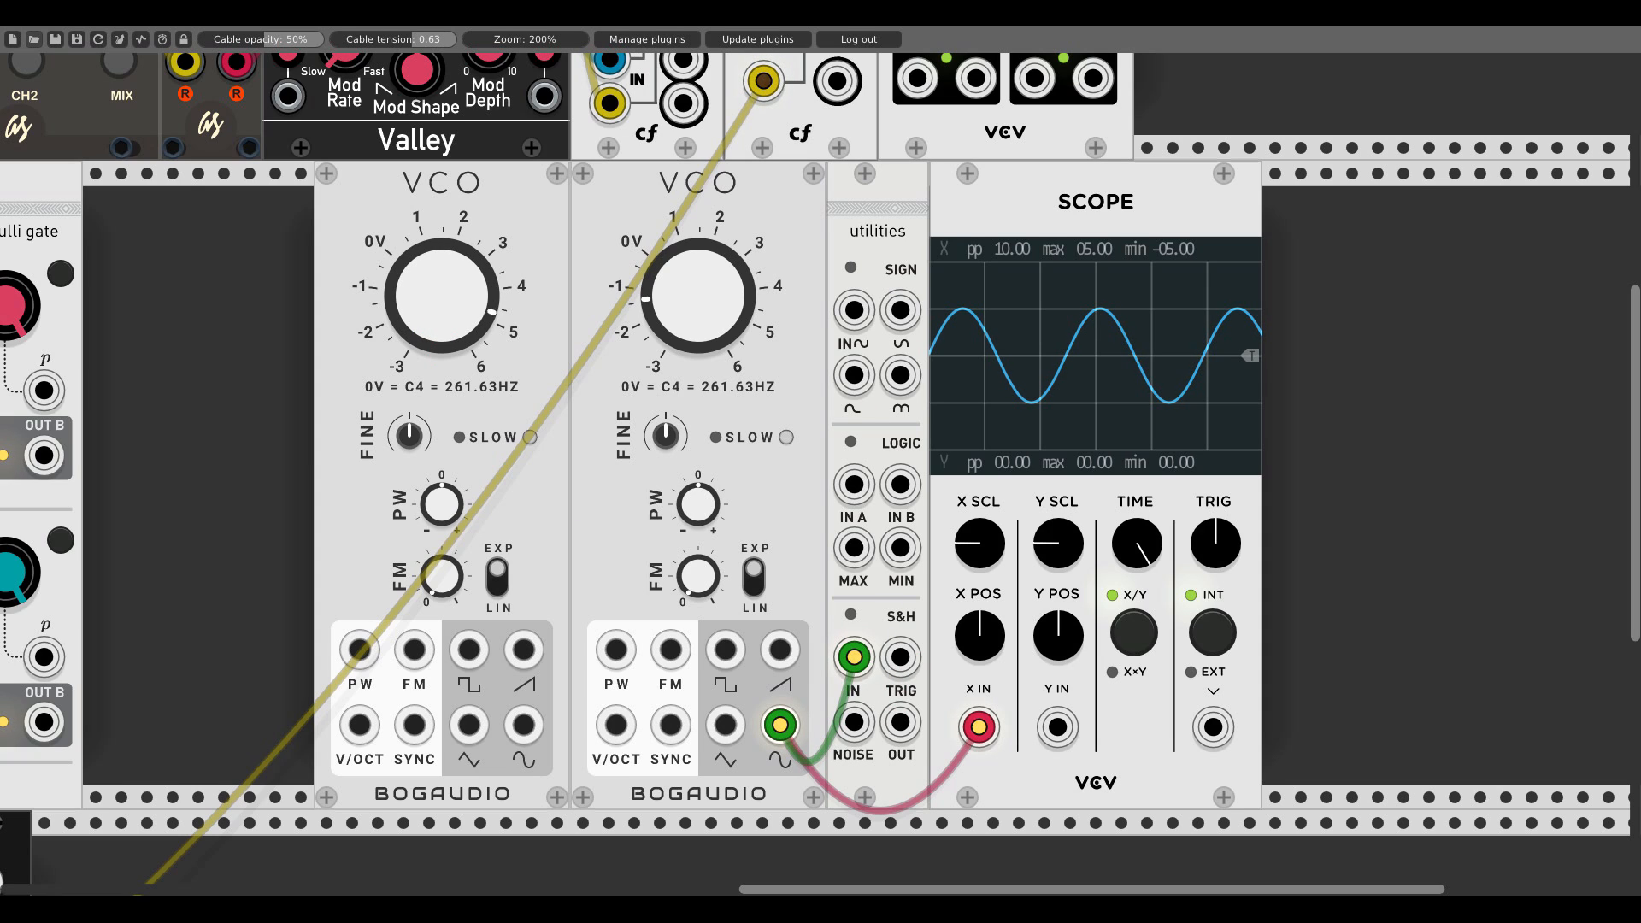
{"action": "left_click_drag", "start_coordinate": [468, 649], "coordinate": [911, 655]}
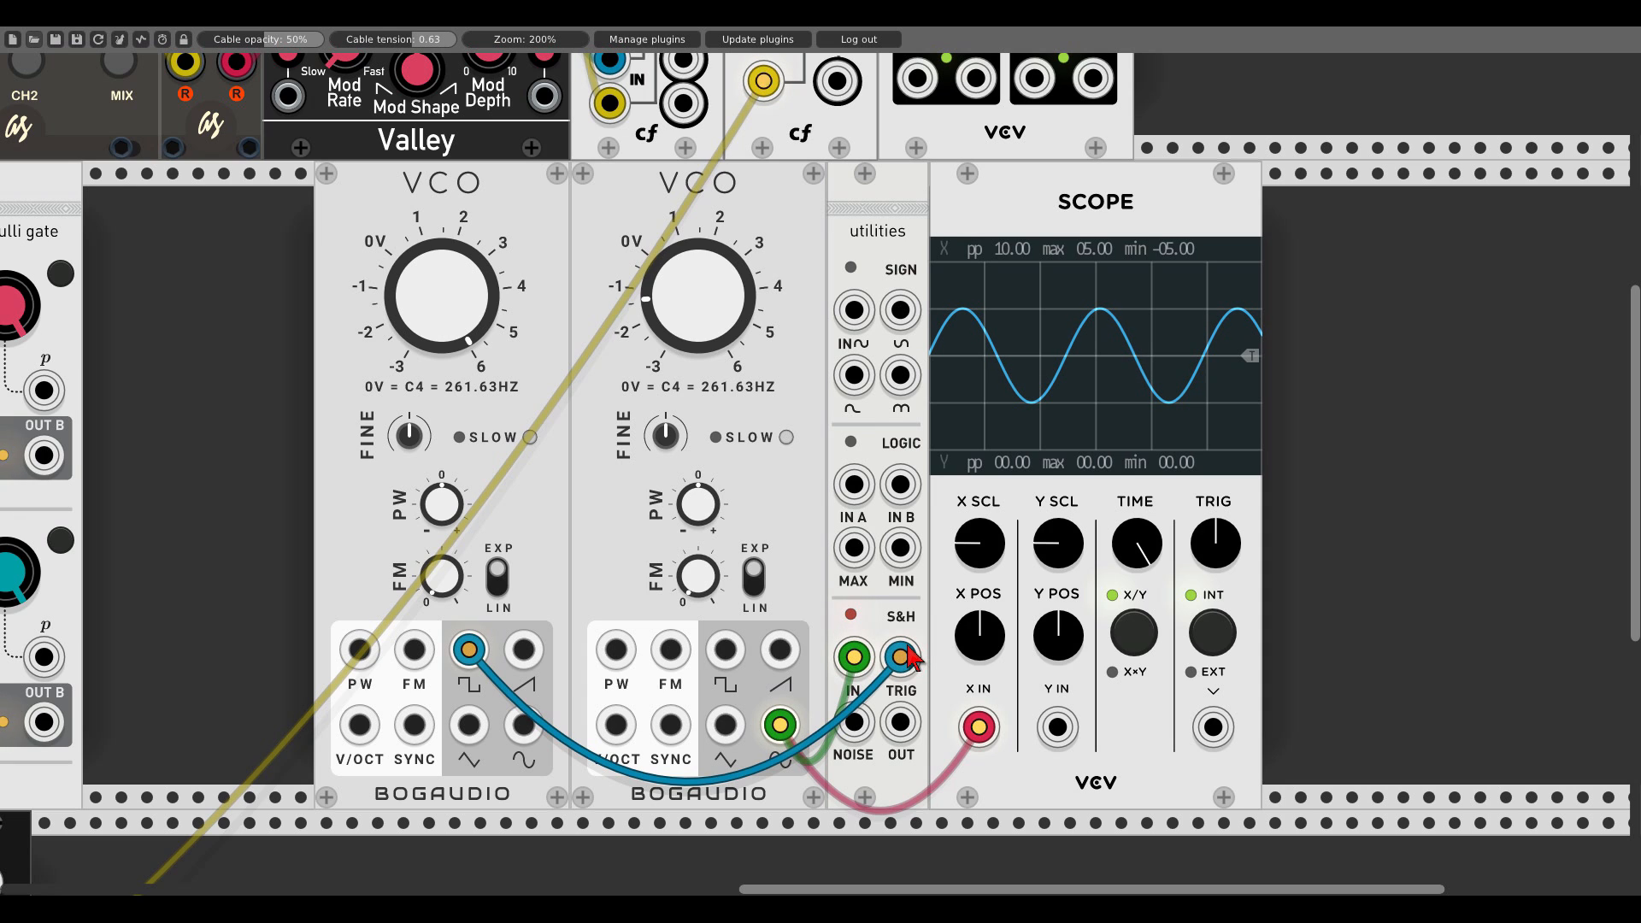
{"action": "mouse_move", "coordinate": [904, 725]}
{"action": "left_mouse_down"}
{"action": "mouse_move", "coordinate": [983, 741]}
{"action": "mouse_move", "coordinate": [1057, 728]}
{"action": "left_mouse_up"}
Offset the Scope's X trace from the Y trace and lower the first VCO's frequency to about 3 to coarsen the sampling
{"action": "left_click_drag", "start_coordinate": [980, 635], "coordinate": [988, 637]}
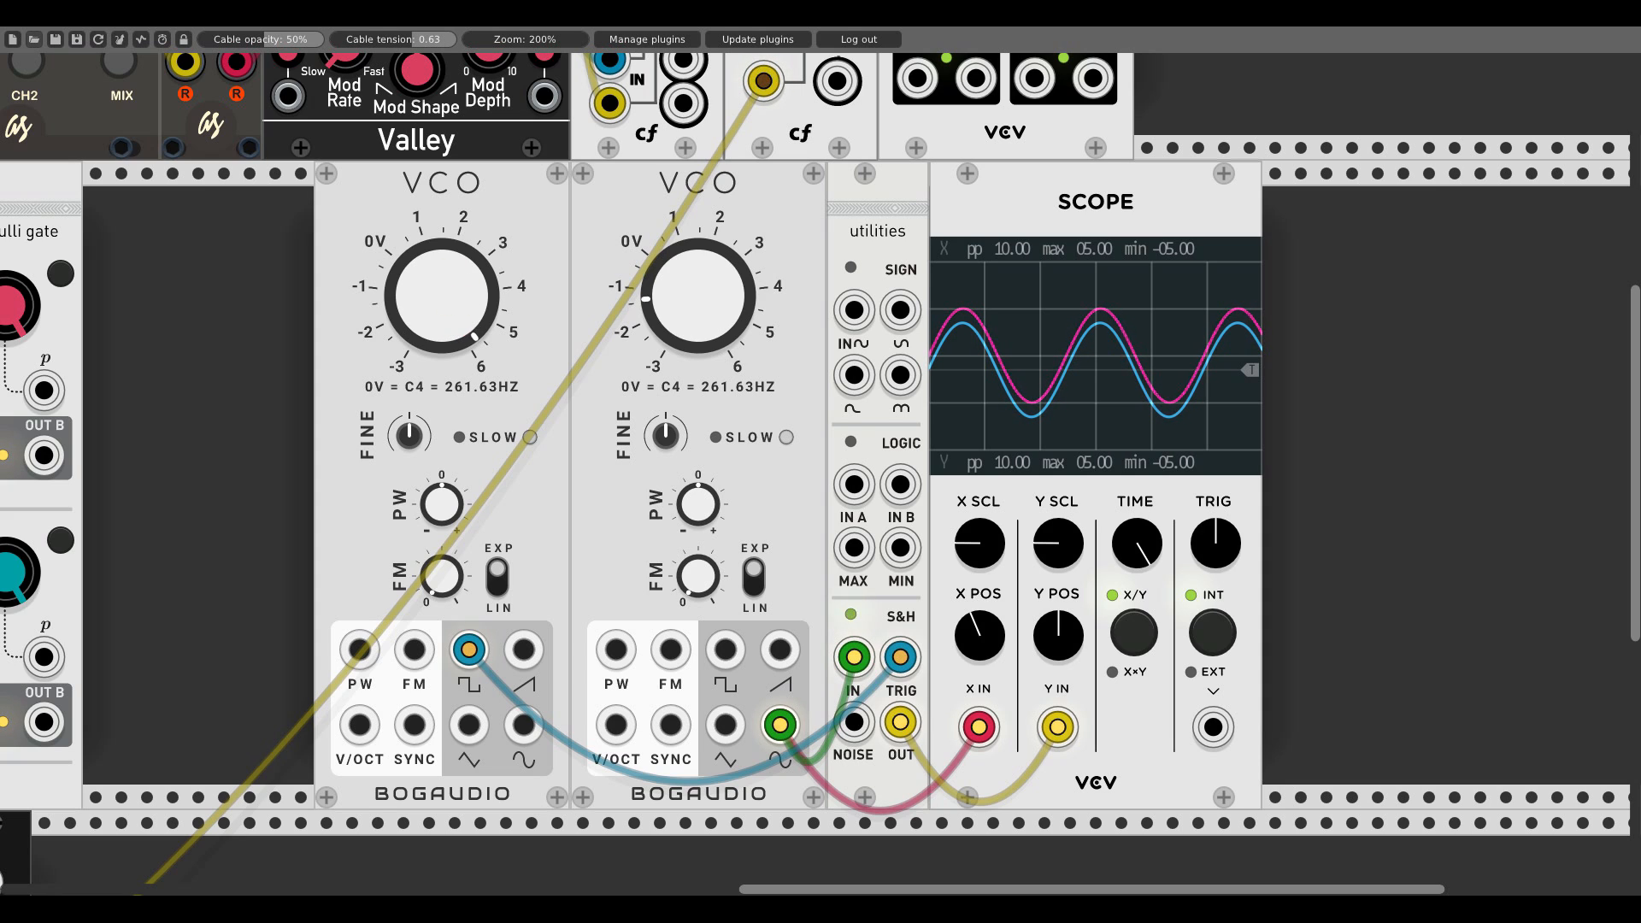
{"action": "left_click_drag", "start_coordinate": [451, 295], "coordinate": [451, 299]}
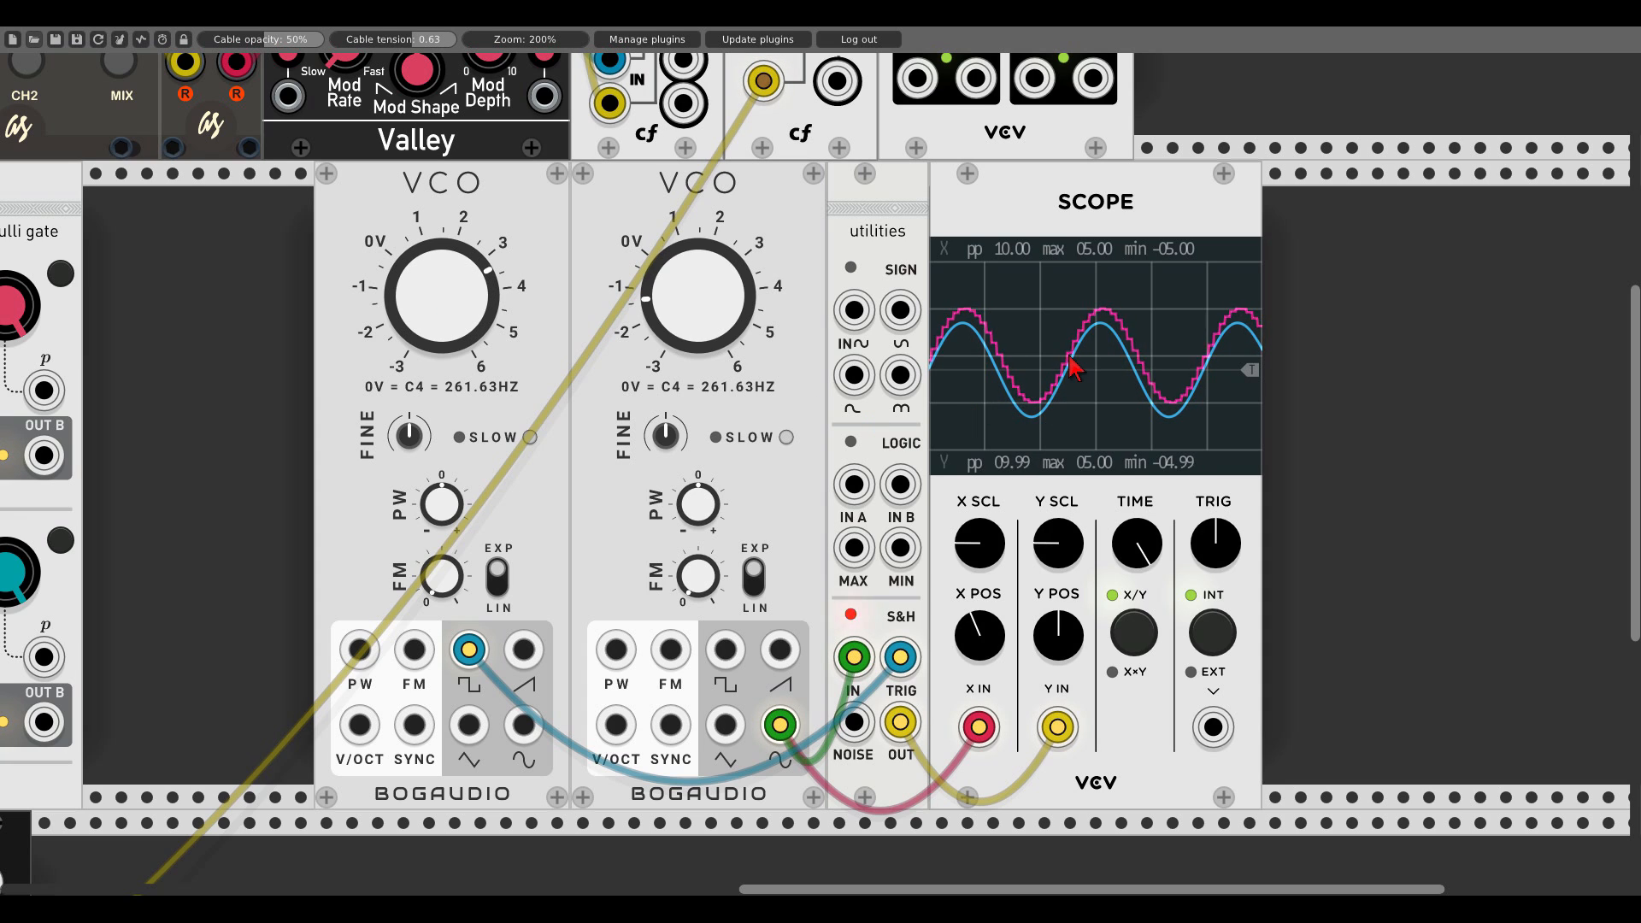
{"action": "left_click_drag", "start_coordinate": [510, 292], "coordinate": [468, 267]}
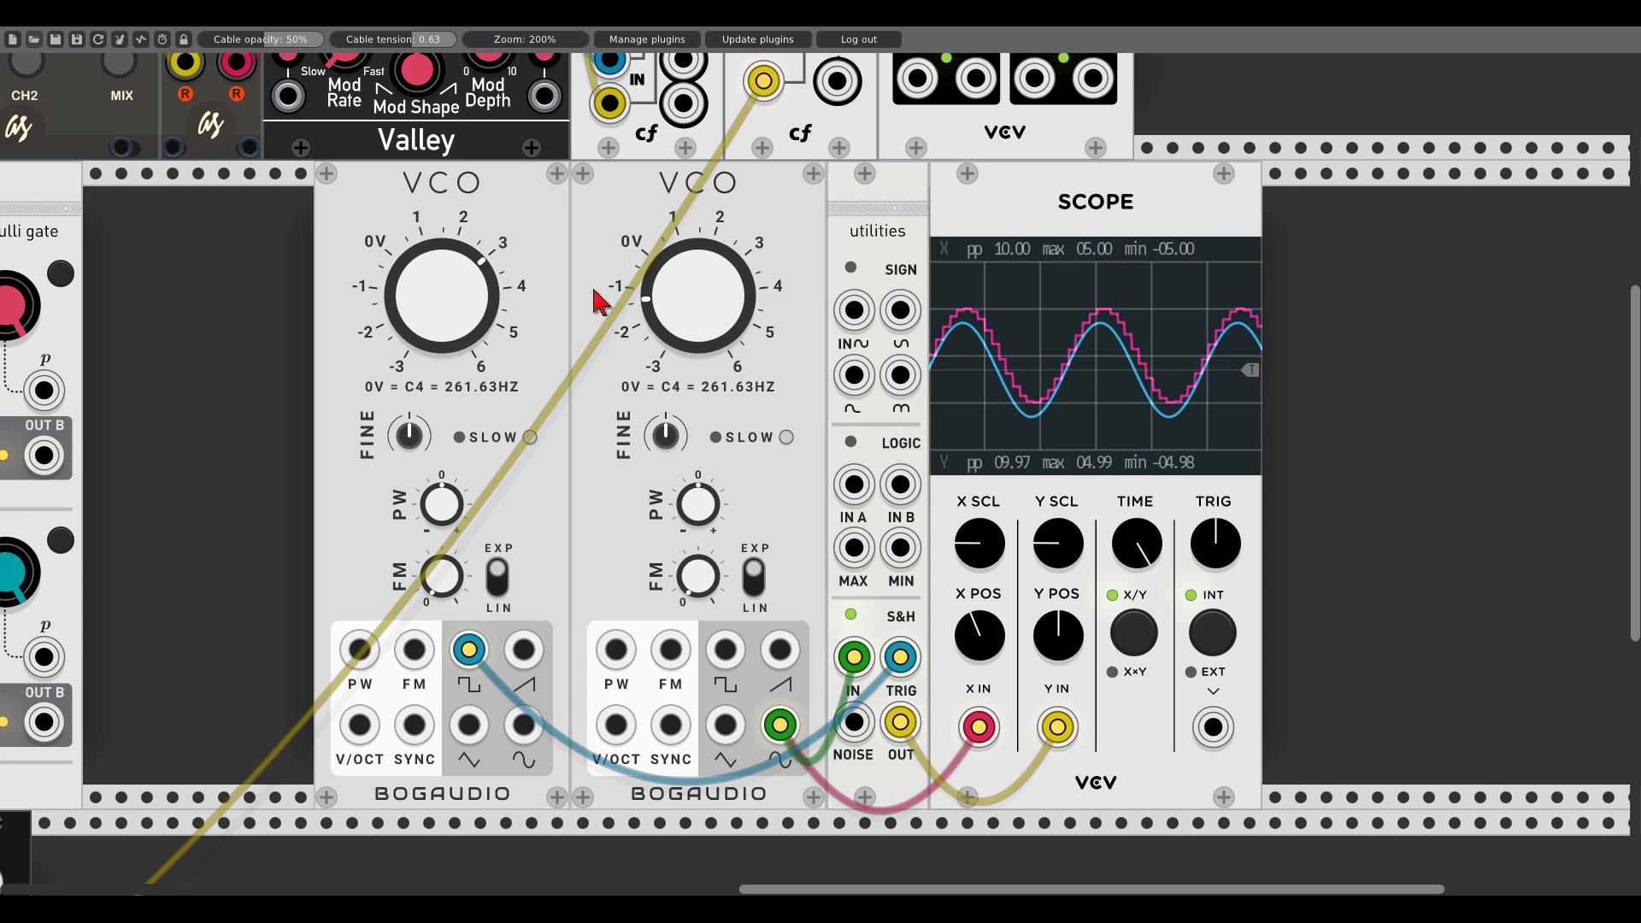
Delete the Scope module and the second VCO
{"action": "scroll", "coordinate": [600, 301], "scroll_direction": "down", "scroll_amount": 4}
{"action": "scroll", "coordinate": [1363, 762], "scroll_direction": "up", "scroll_amount": 3}
{"action": "scroll", "coordinate": [1187, 458], "scroll_direction": "left", "scroll_amount": 3}
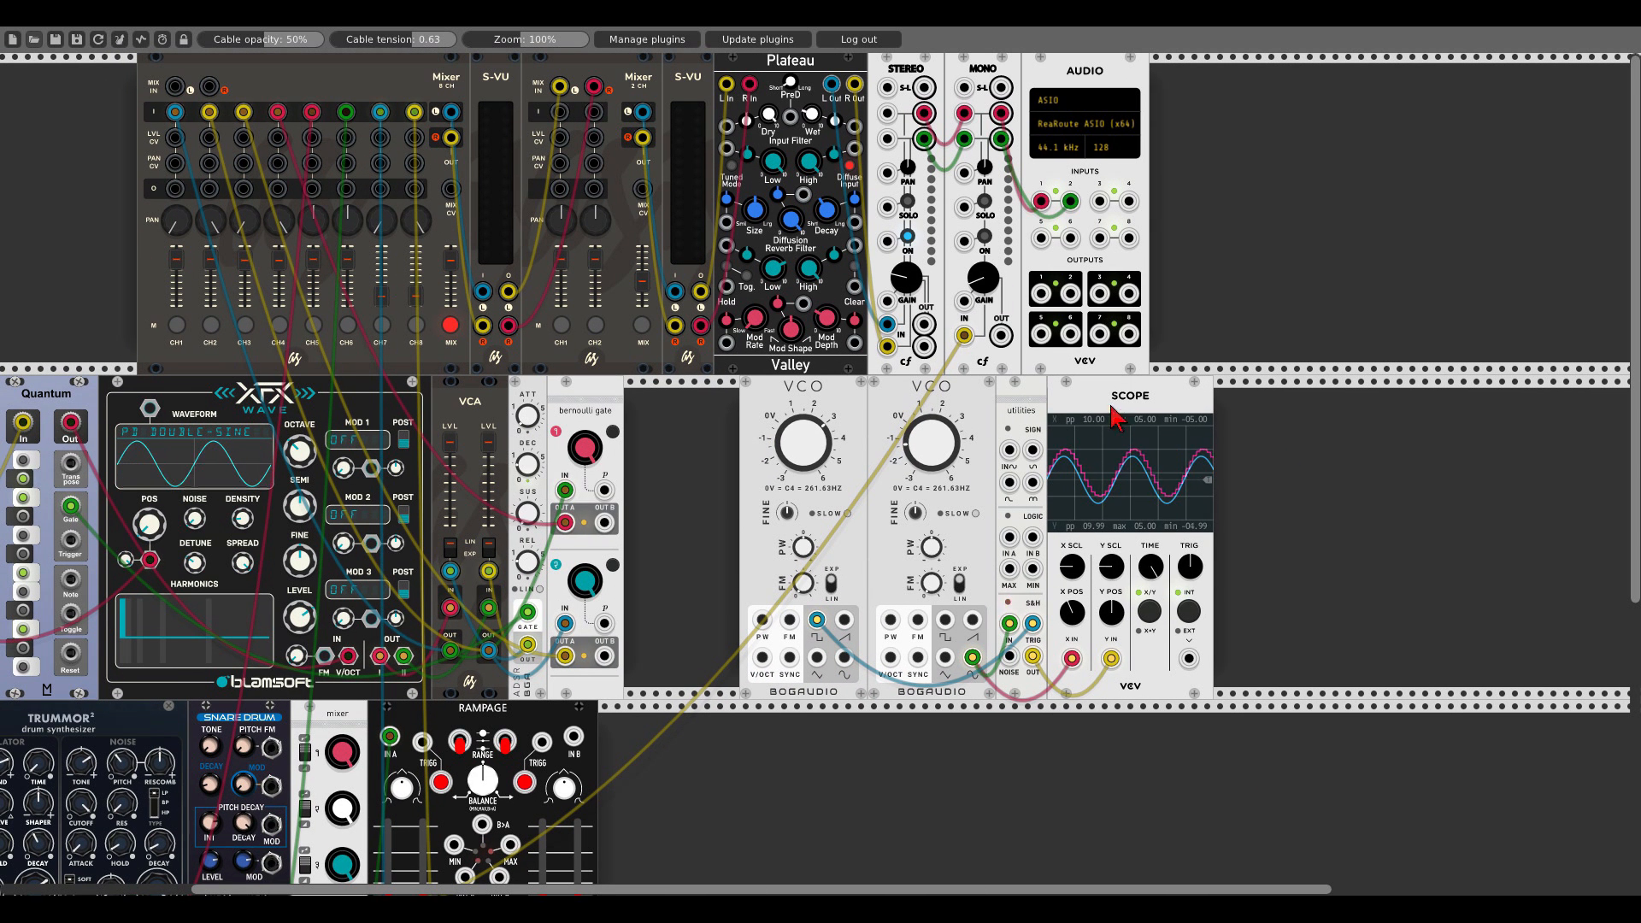
{"action": "right_click", "coordinate": [1115, 419]}
{"action": "left_click", "coordinate": [1141, 580]}
{"action": "right_click", "coordinate": [943, 406]}
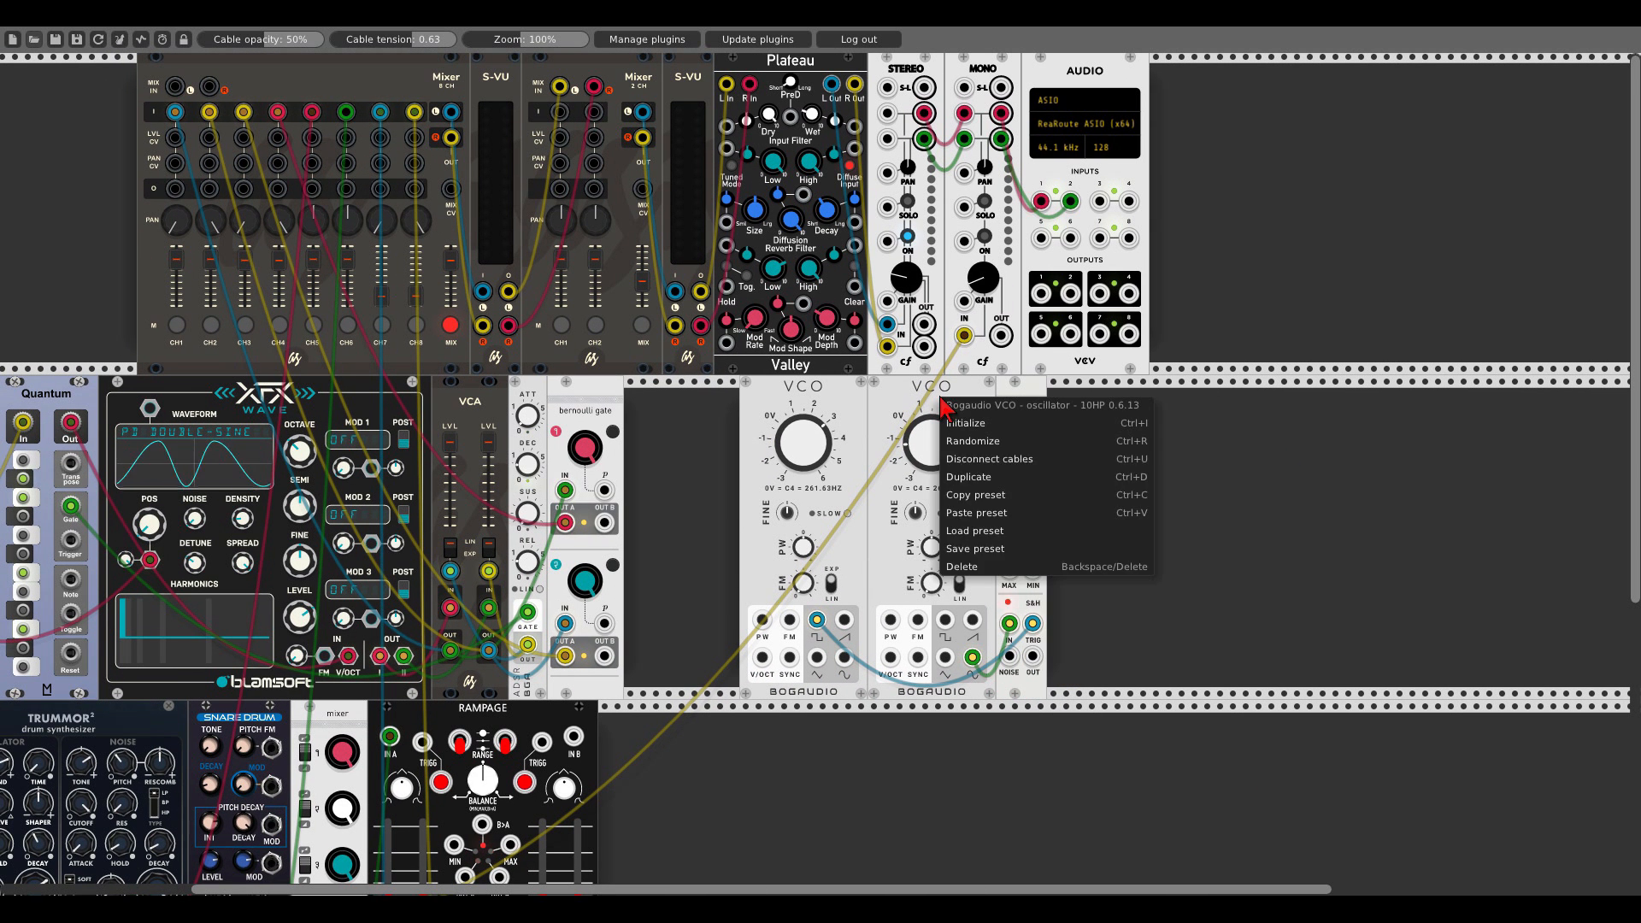
{"action": "left_click", "coordinate": [961, 567]}
Disconnect the cable from the S&H TRIG input and spread the remaining VCO and the utilities module apart to free up space
{"action": "left_click_drag", "start_coordinate": [846, 414], "coordinate": [743, 414]}
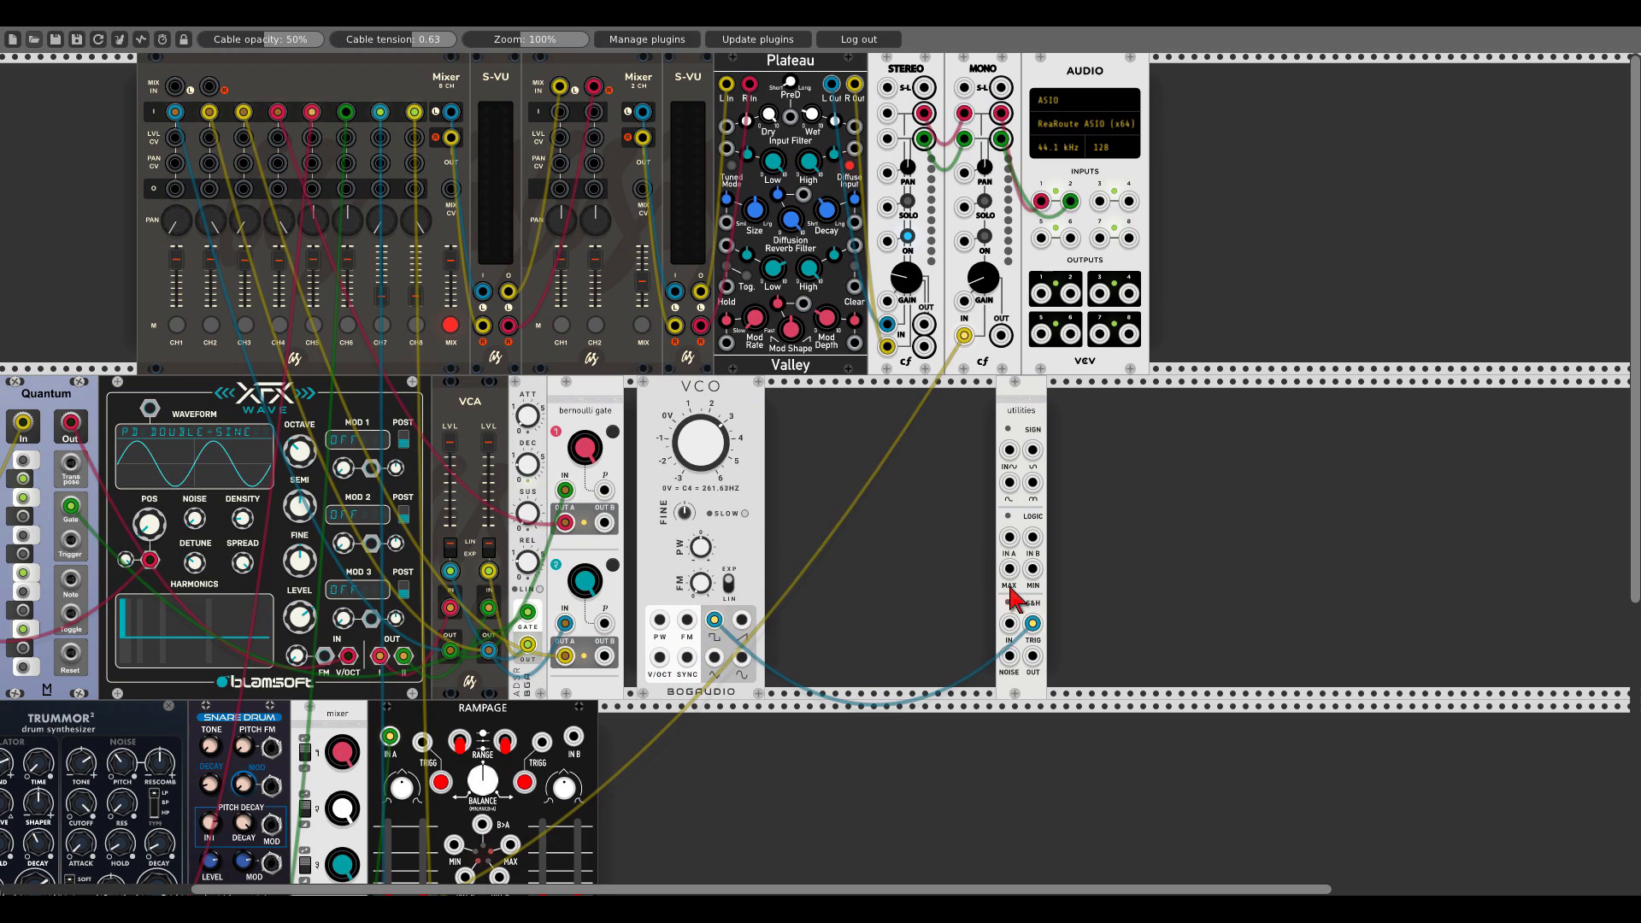
{"action": "right_click", "coordinate": [1033, 623]}
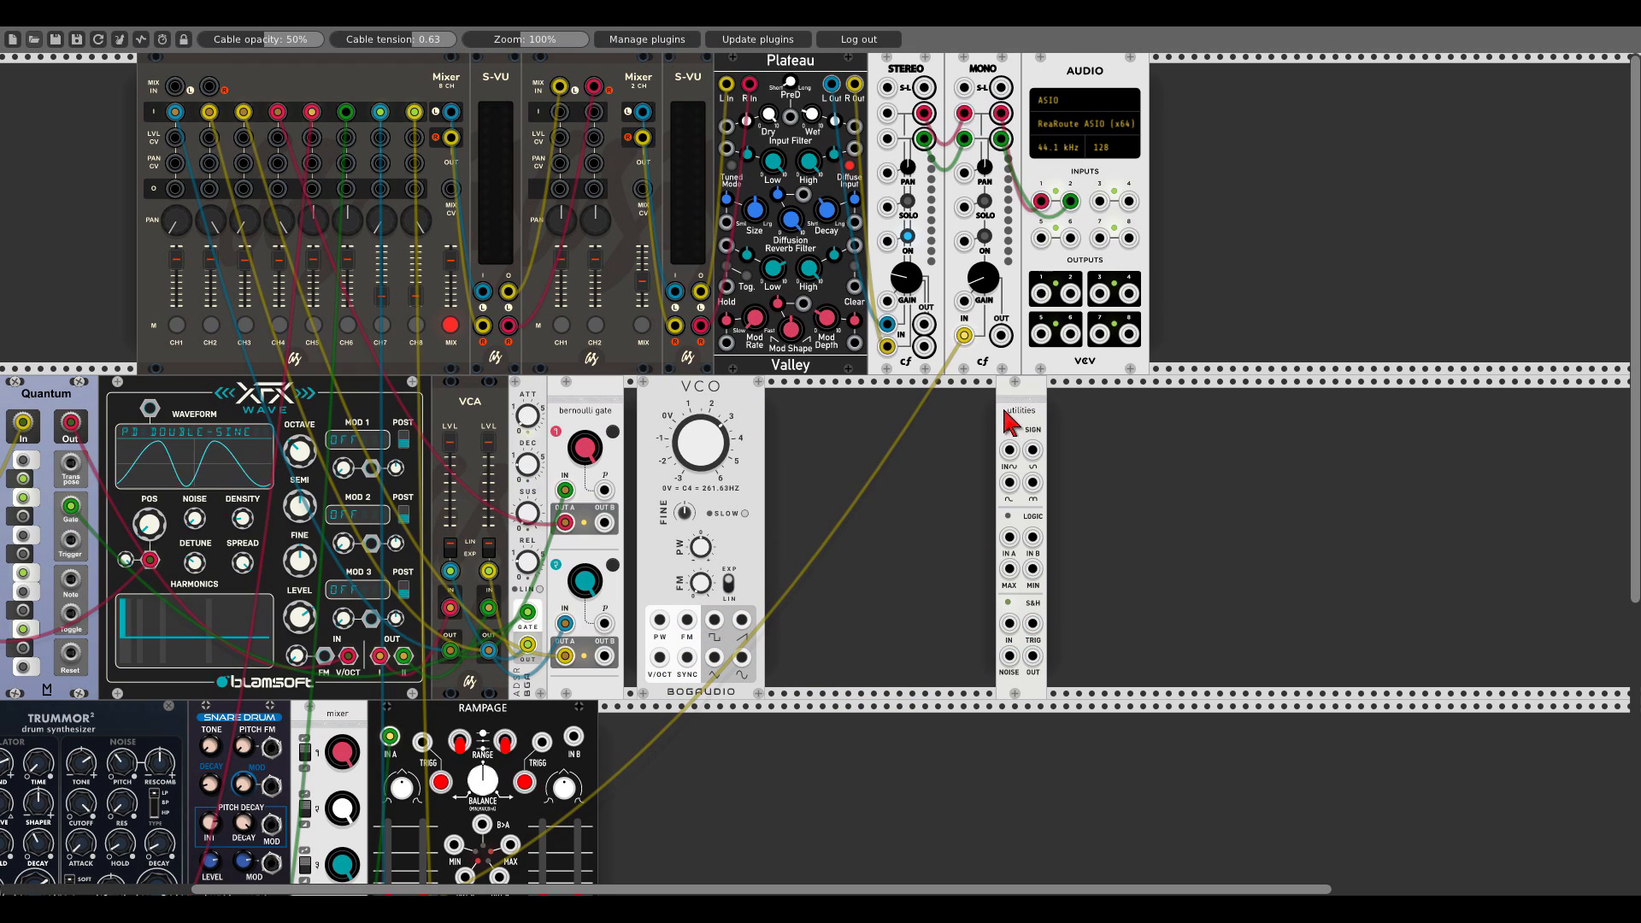
{"action": "left_click_drag", "start_coordinate": [1006, 419], "coordinate": [1181, 431]}
Add the Edge WCO_Osc module and place it directly against the utilities module
{"action": "right_click", "coordinate": [1006, 479]}
{"action": "type", "text": "w"}
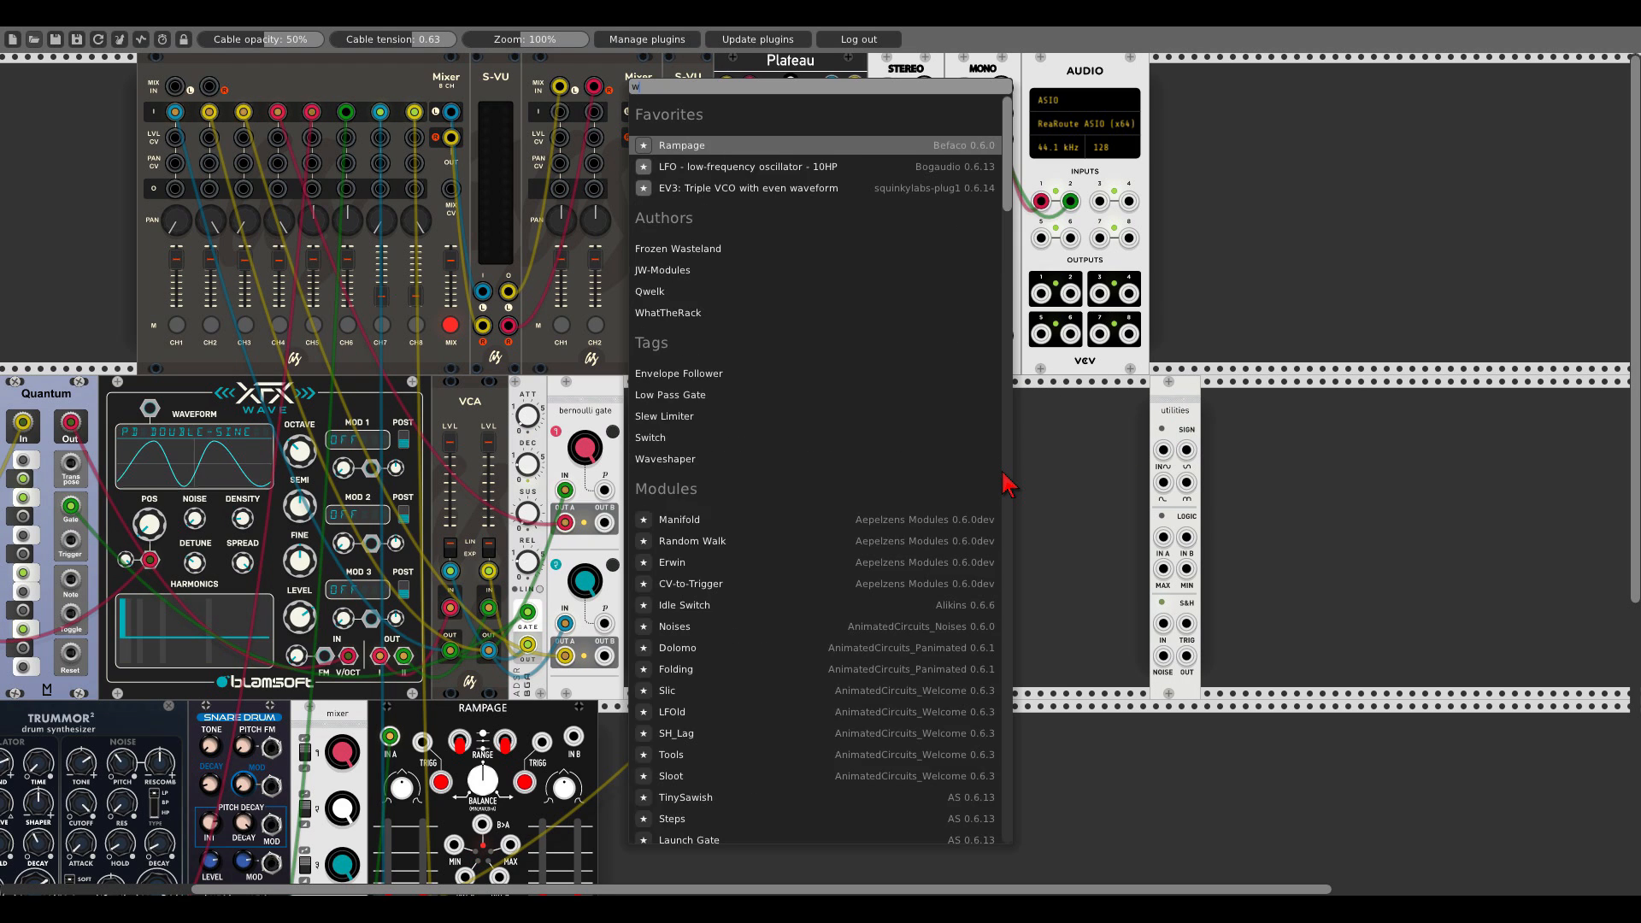
{"action": "type", "text": "co"}
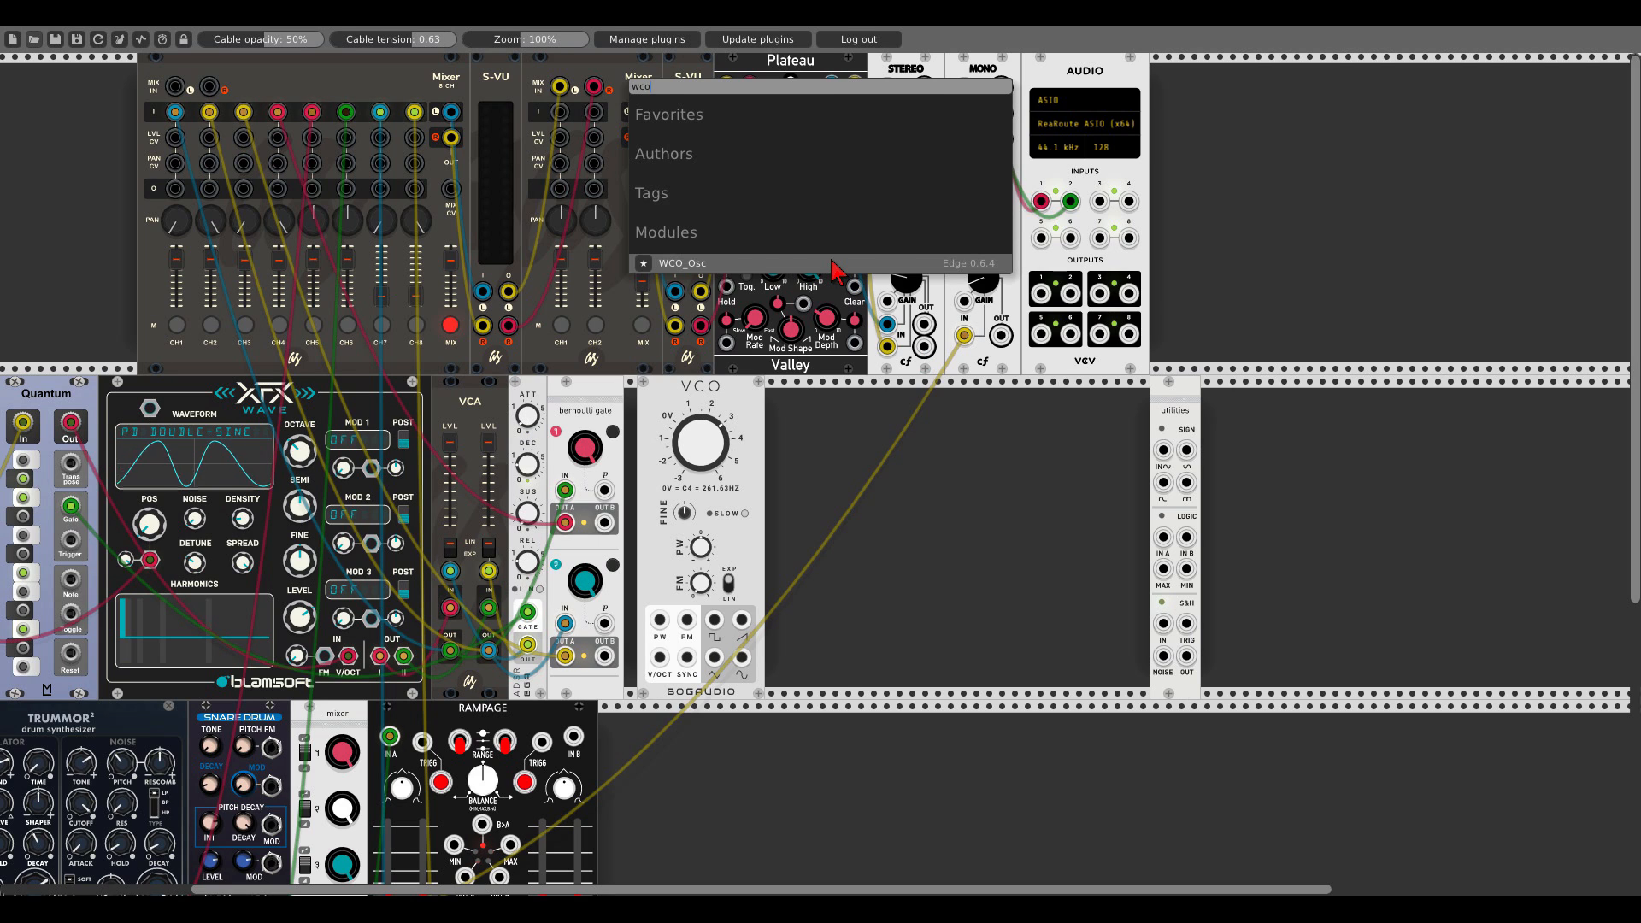
{"action": "left_click", "coordinate": [831, 263]}
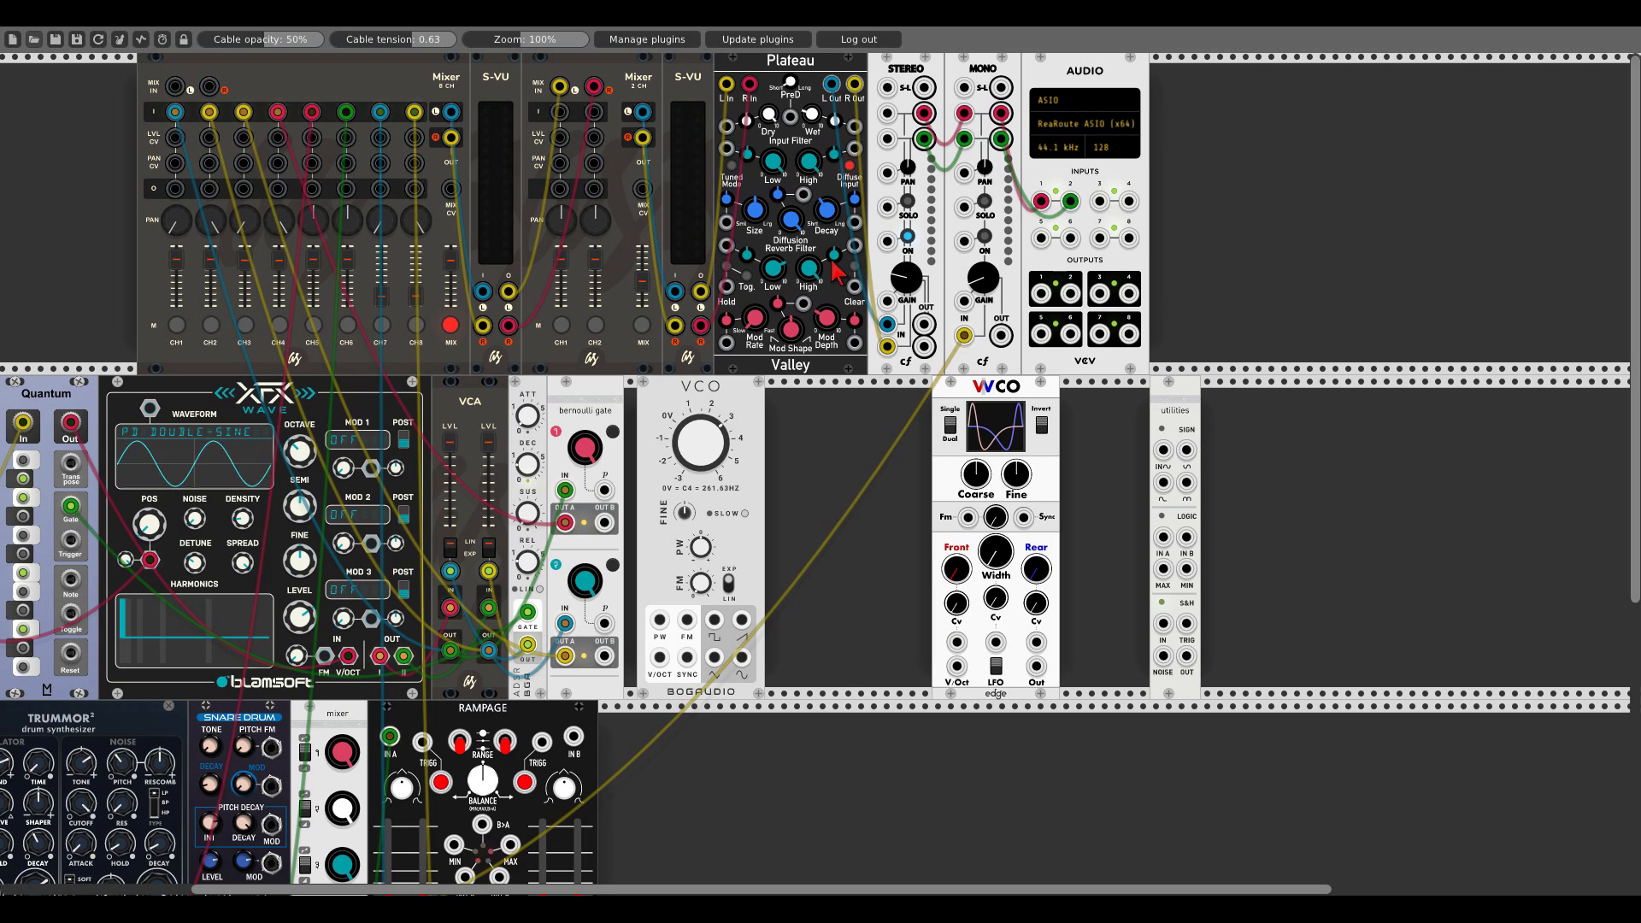
{"action": "left_click_drag", "start_coordinate": [1007, 402], "coordinate": [1098, 402]}
Add the ML_modules Constants module and move it closer to the VCO
{"action": "right_click", "coordinate": [975, 462]}
{"action": "type", "text": "cons"}
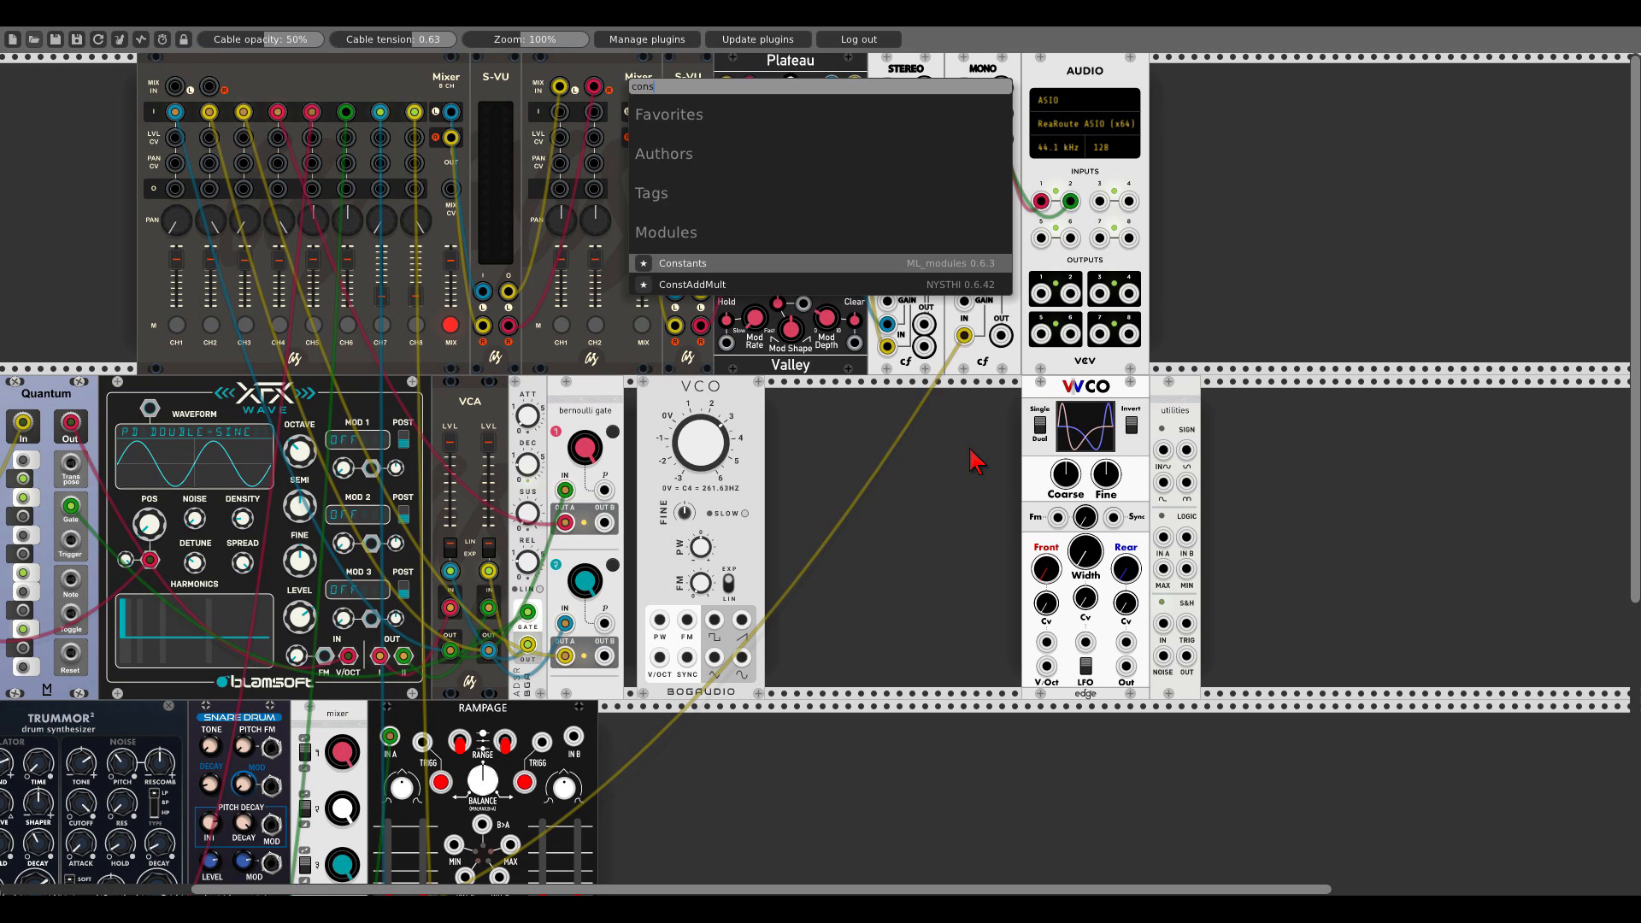
{"action": "left_click", "coordinate": [781, 265]}
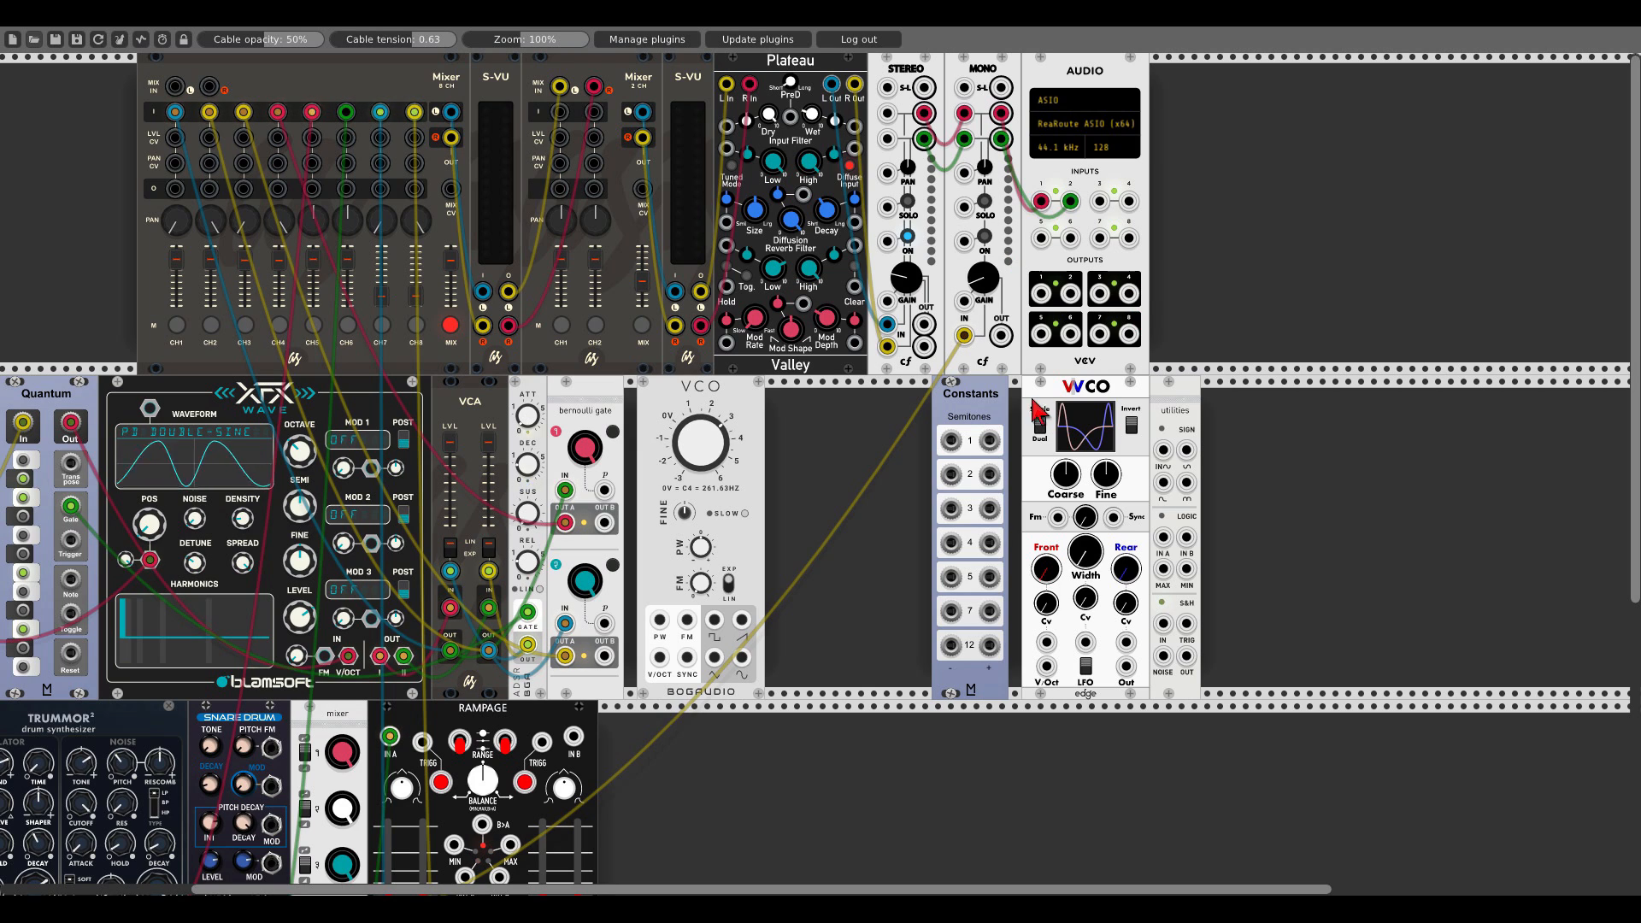
{"action": "left_click_drag", "start_coordinate": [1004, 415], "coordinate": [846, 427]}
Add the Fundamental Sequential Switch 2 and place the Constants module directly beside it
{"action": "right_click", "coordinate": [906, 451]}
{"action": "type", "text": "seq"}
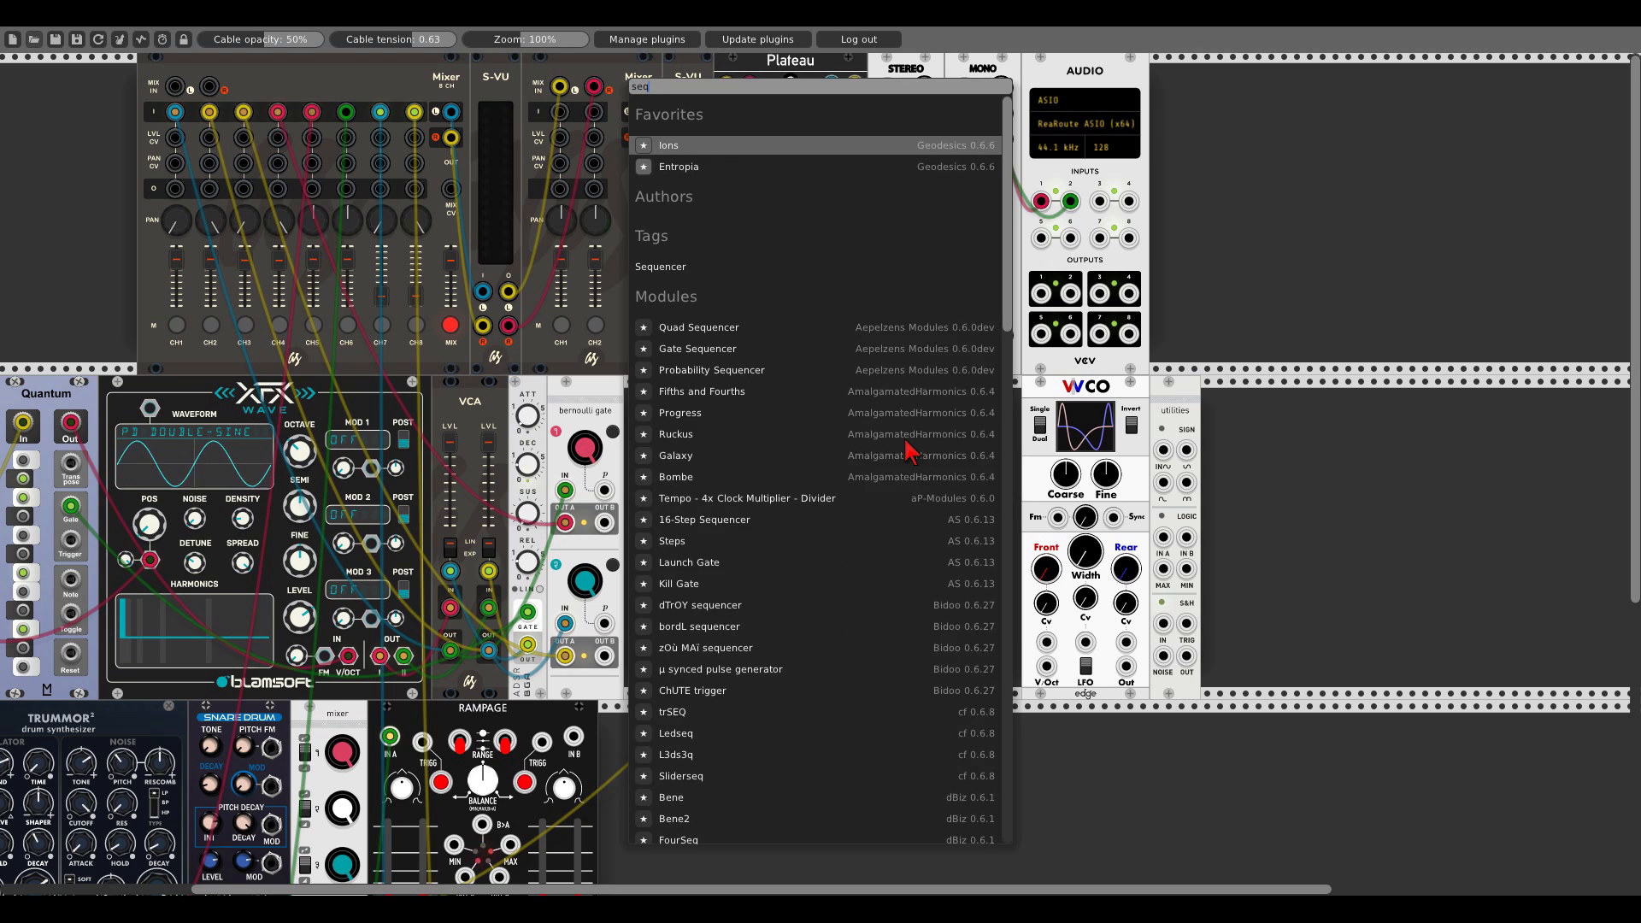
{"action": "type", "text": "uent"}
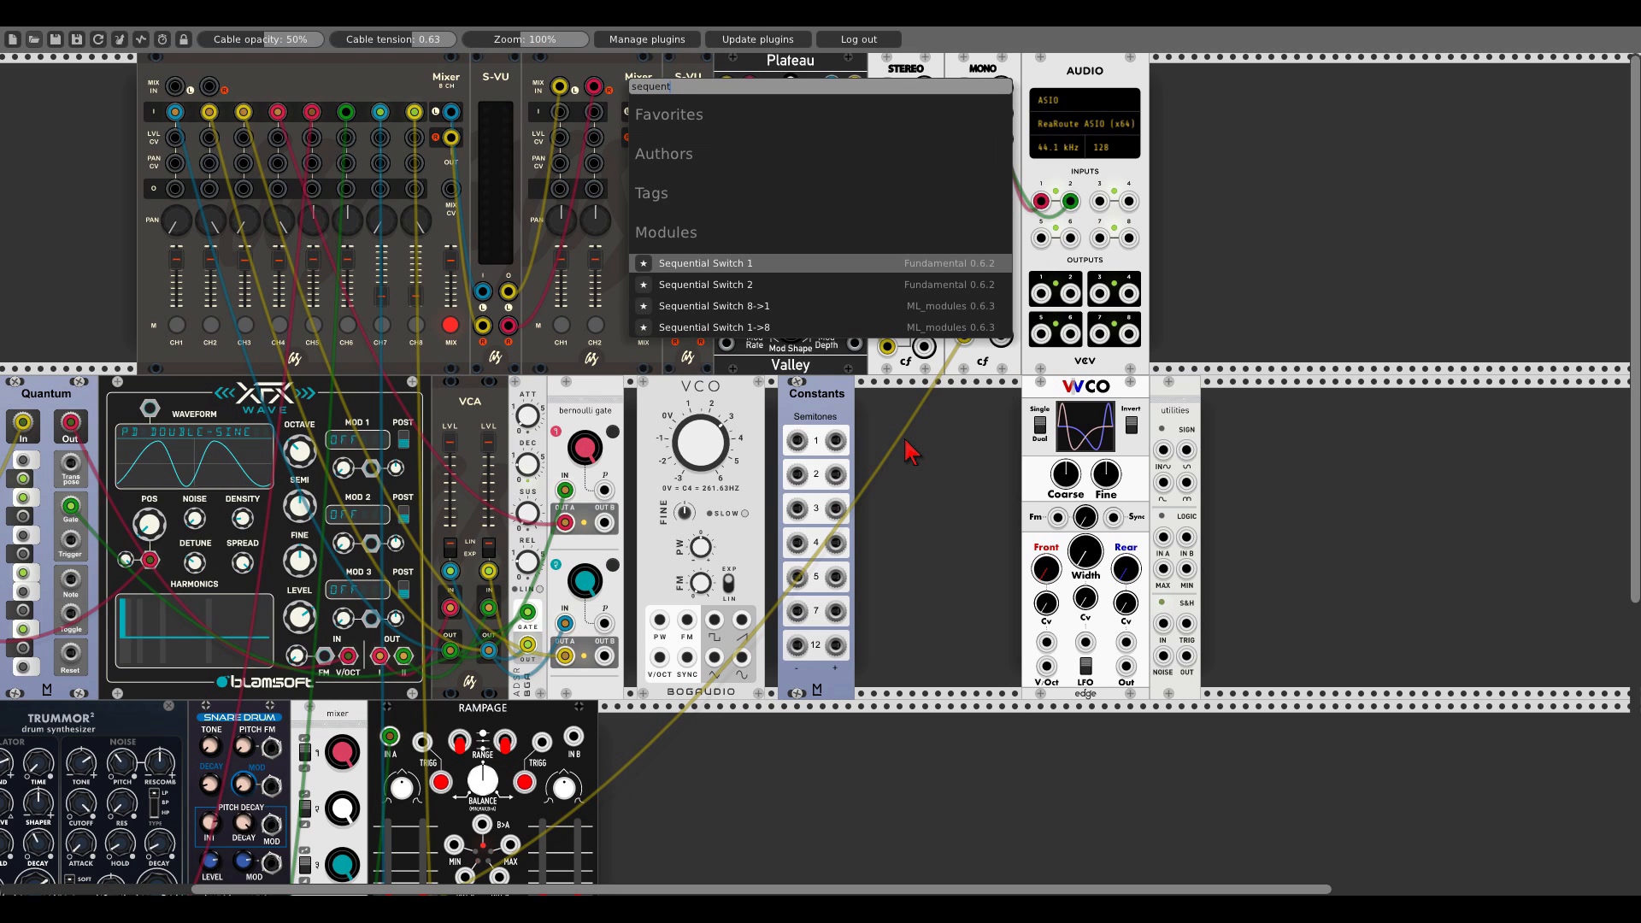
{"action": "left_click", "coordinate": [746, 285]}
{"action": "left_click_drag", "start_coordinate": [815, 399], "coordinate": [875, 403]}
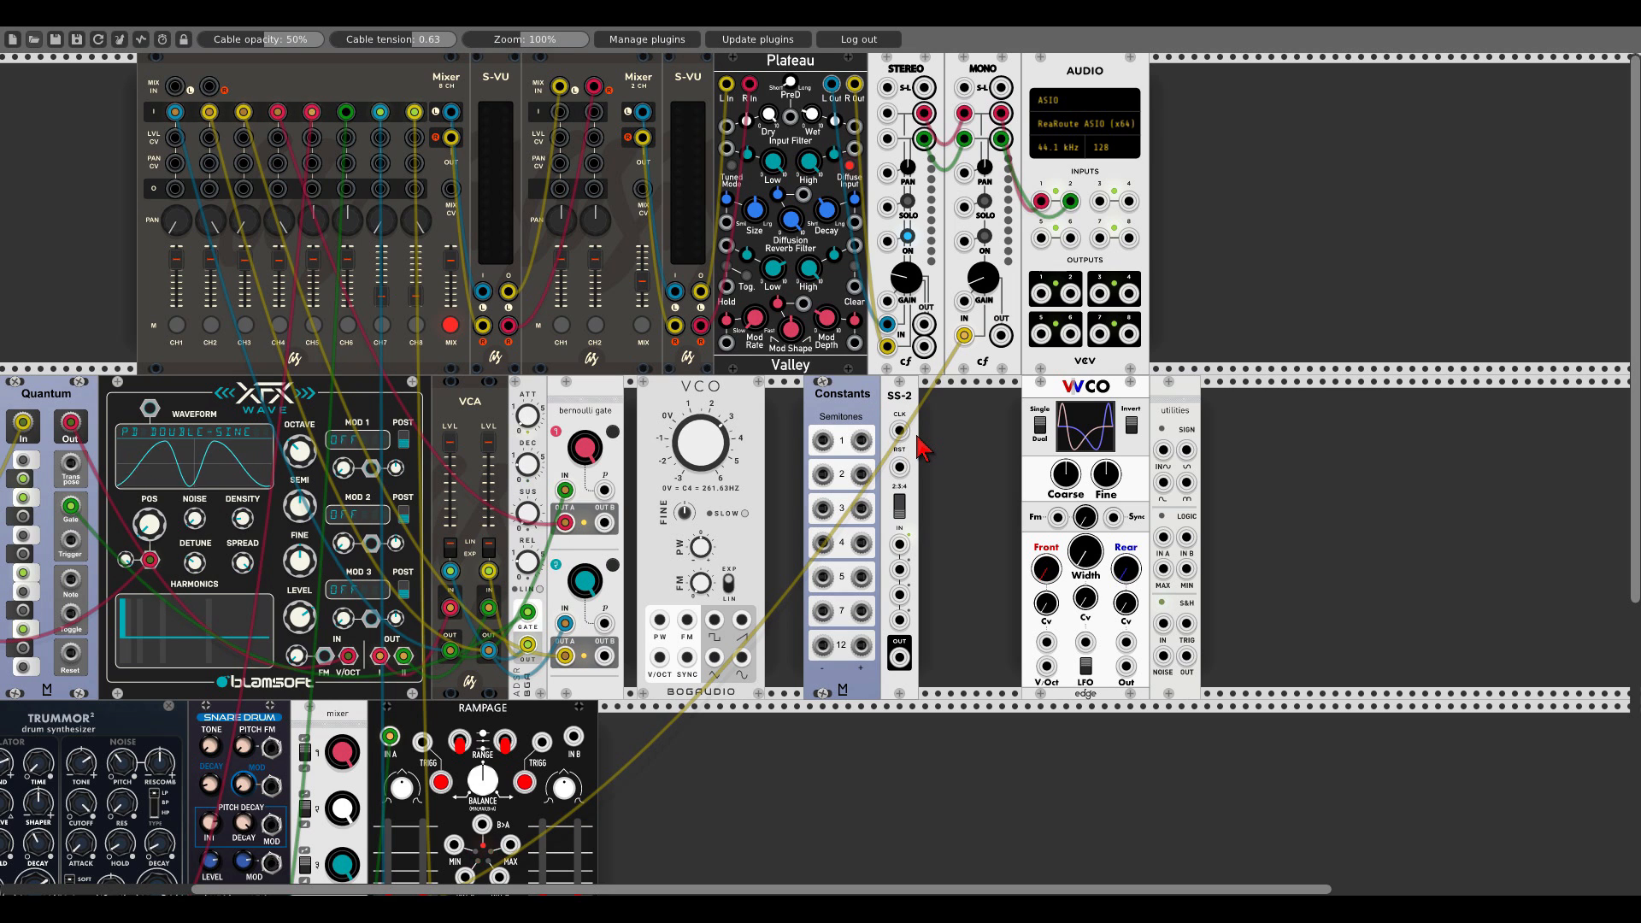
Patch Clocked's CLK 2 and RESET into the SS-2's CLK and RST, and the Constants' 7 and 5 outputs into its last two inputs
{"action": "left_click_drag", "start_coordinate": [899, 431], "coordinate": [190, 334]}
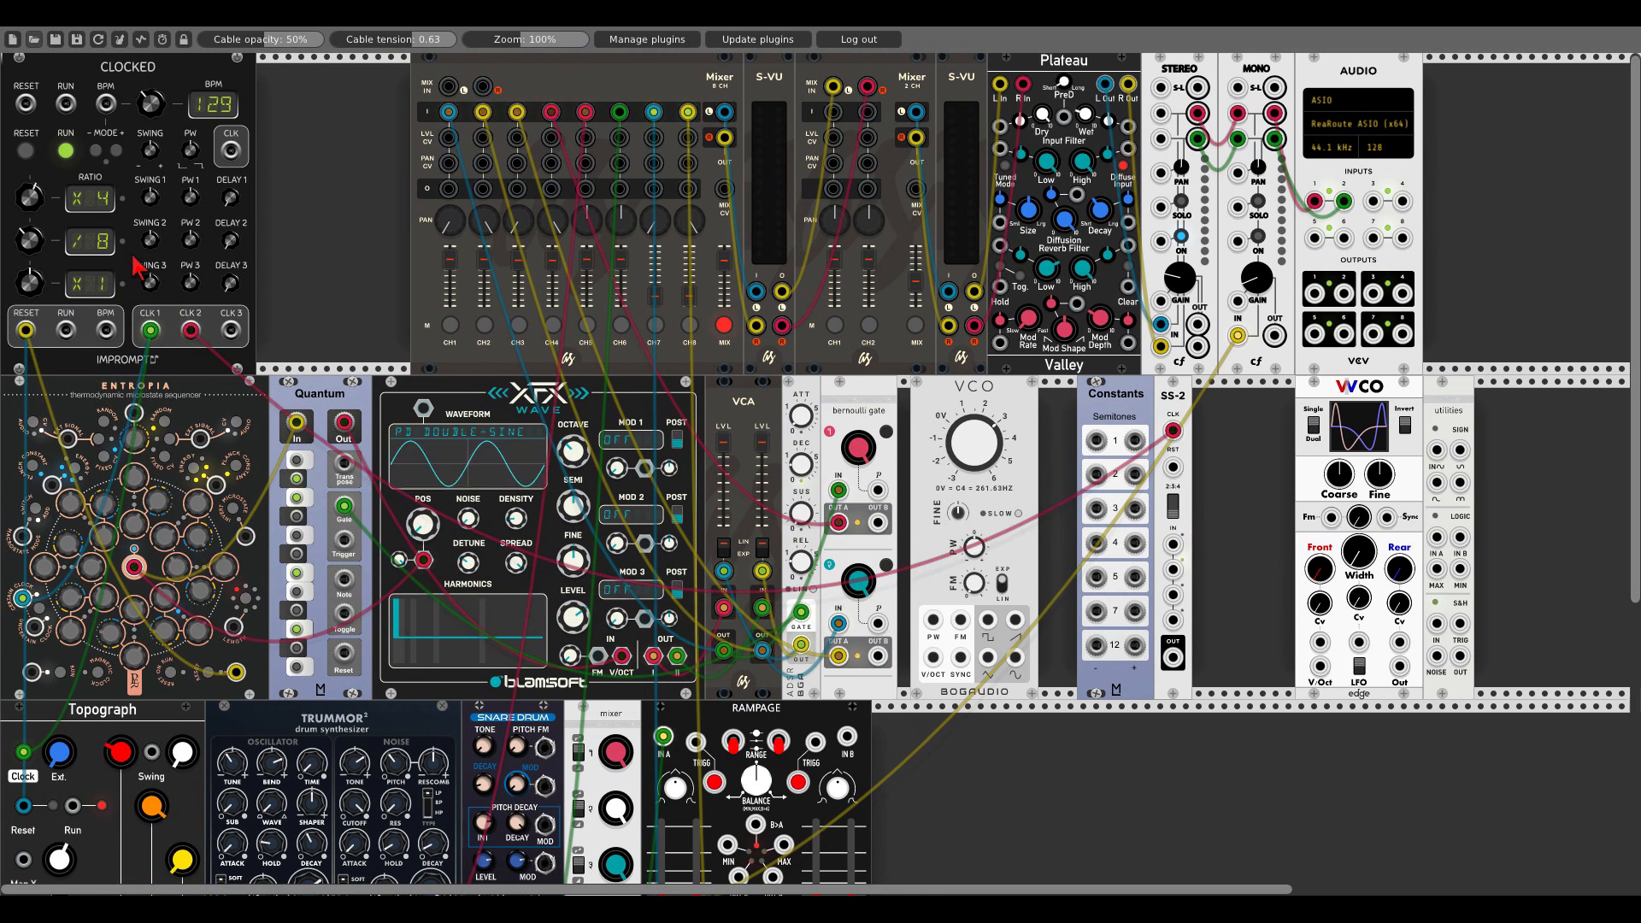
{"action": "left_click_drag", "start_coordinate": [1172, 467], "coordinate": [28, 333]}
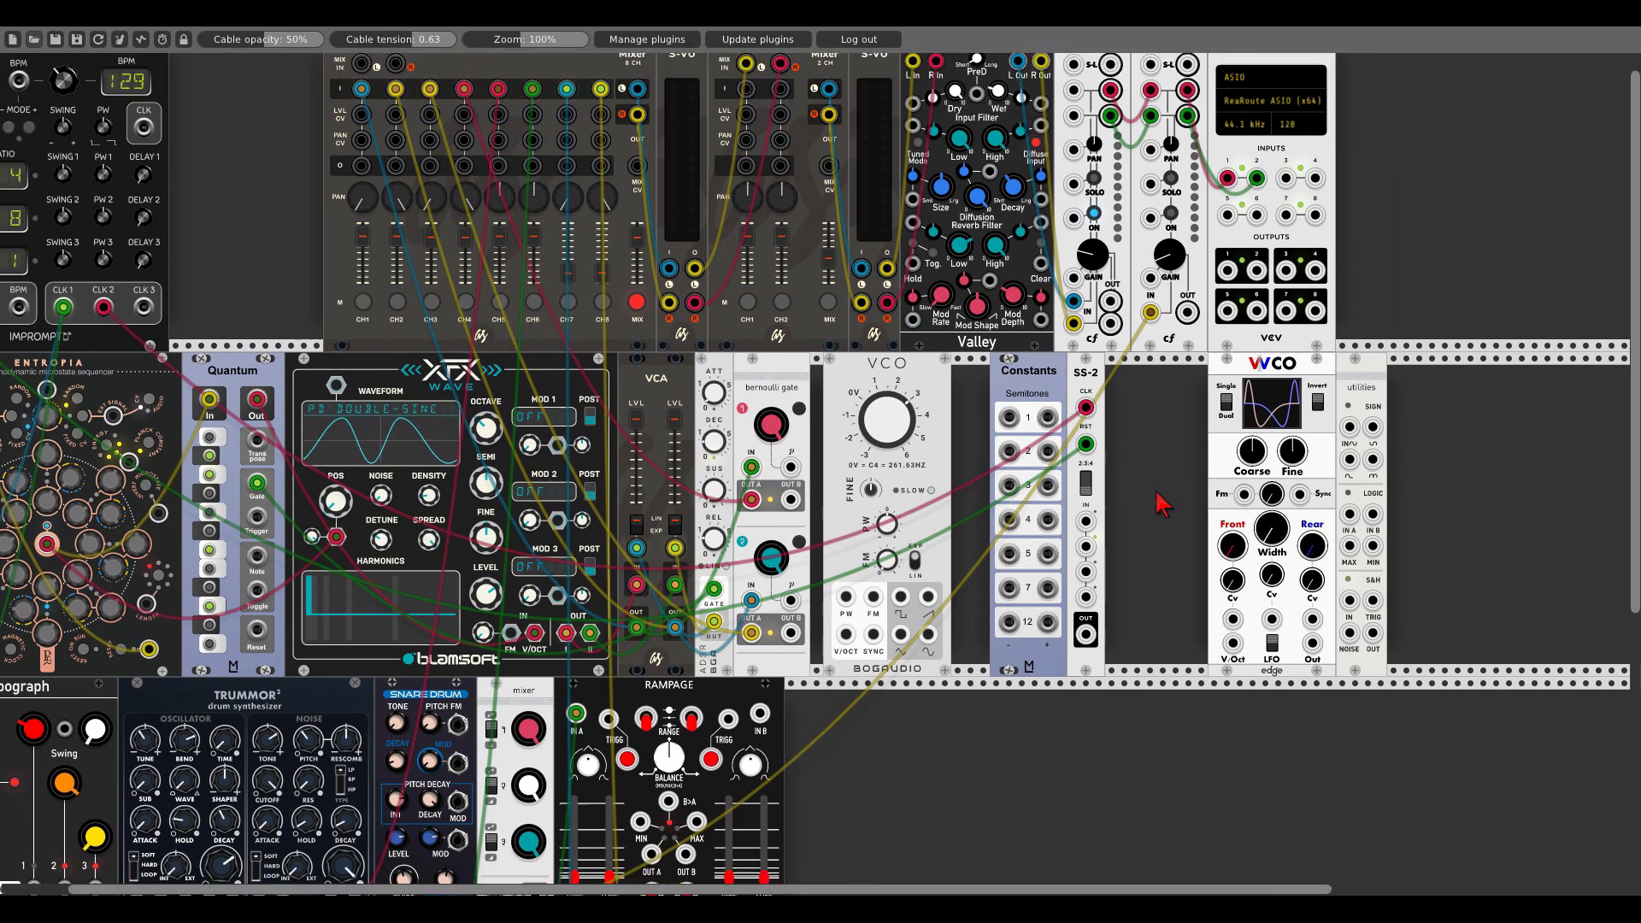
{"action": "left_click_drag", "start_coordinate": [1249, 539], "coordinate": [969, 466]}
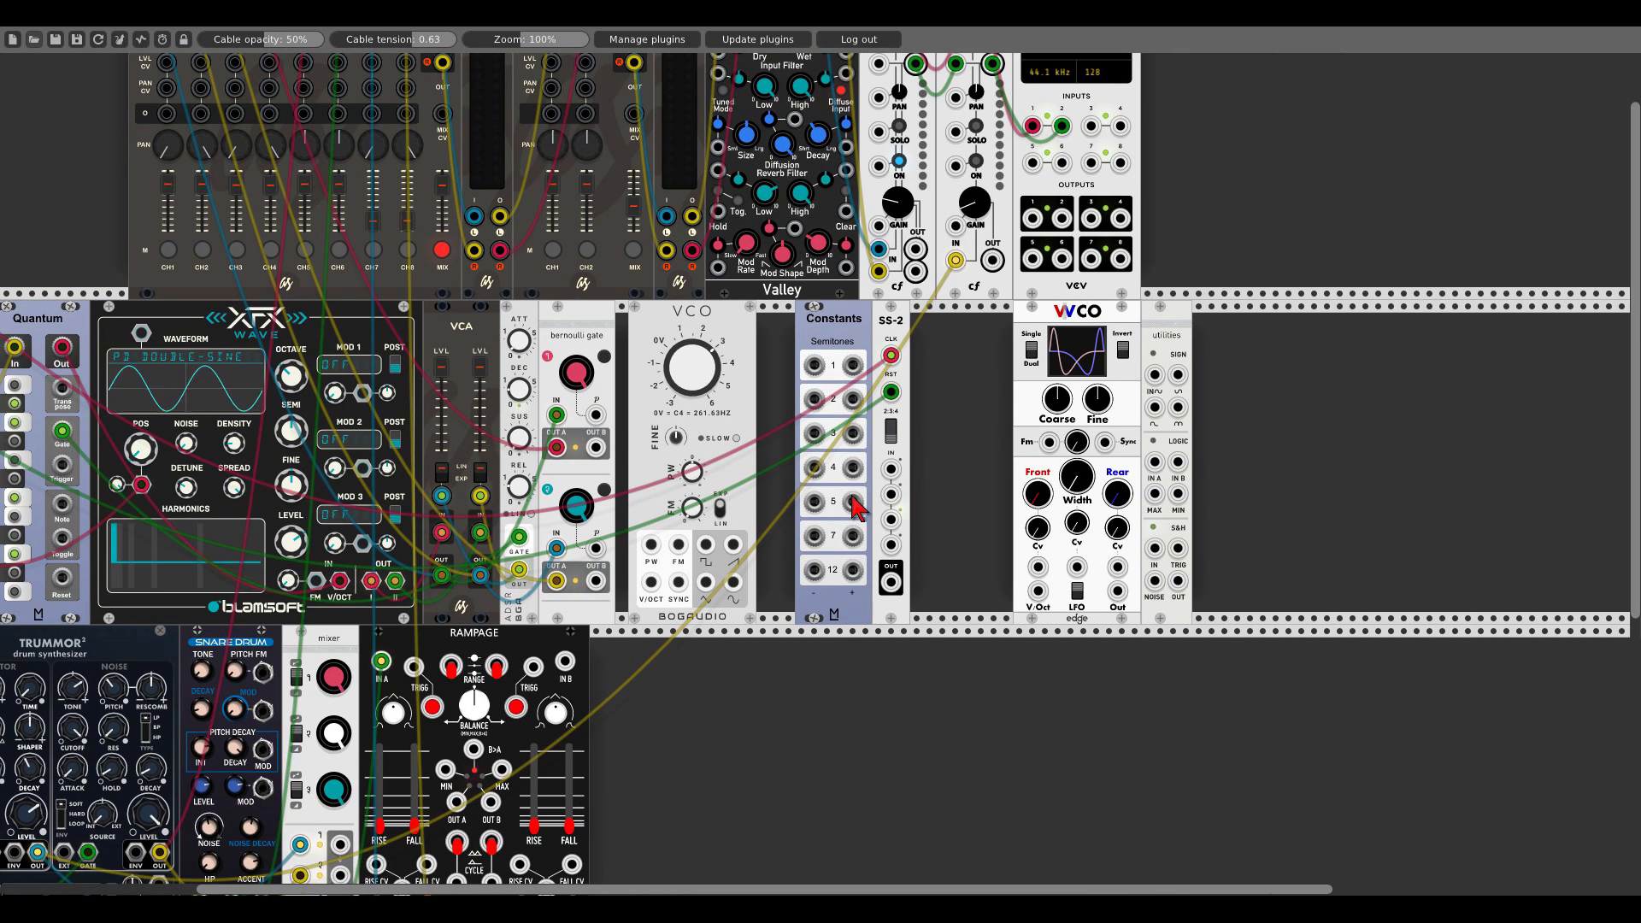
{"action": "left_click_drag", "start_coordinate": [853, 502], "coordinate": [888, 520]}
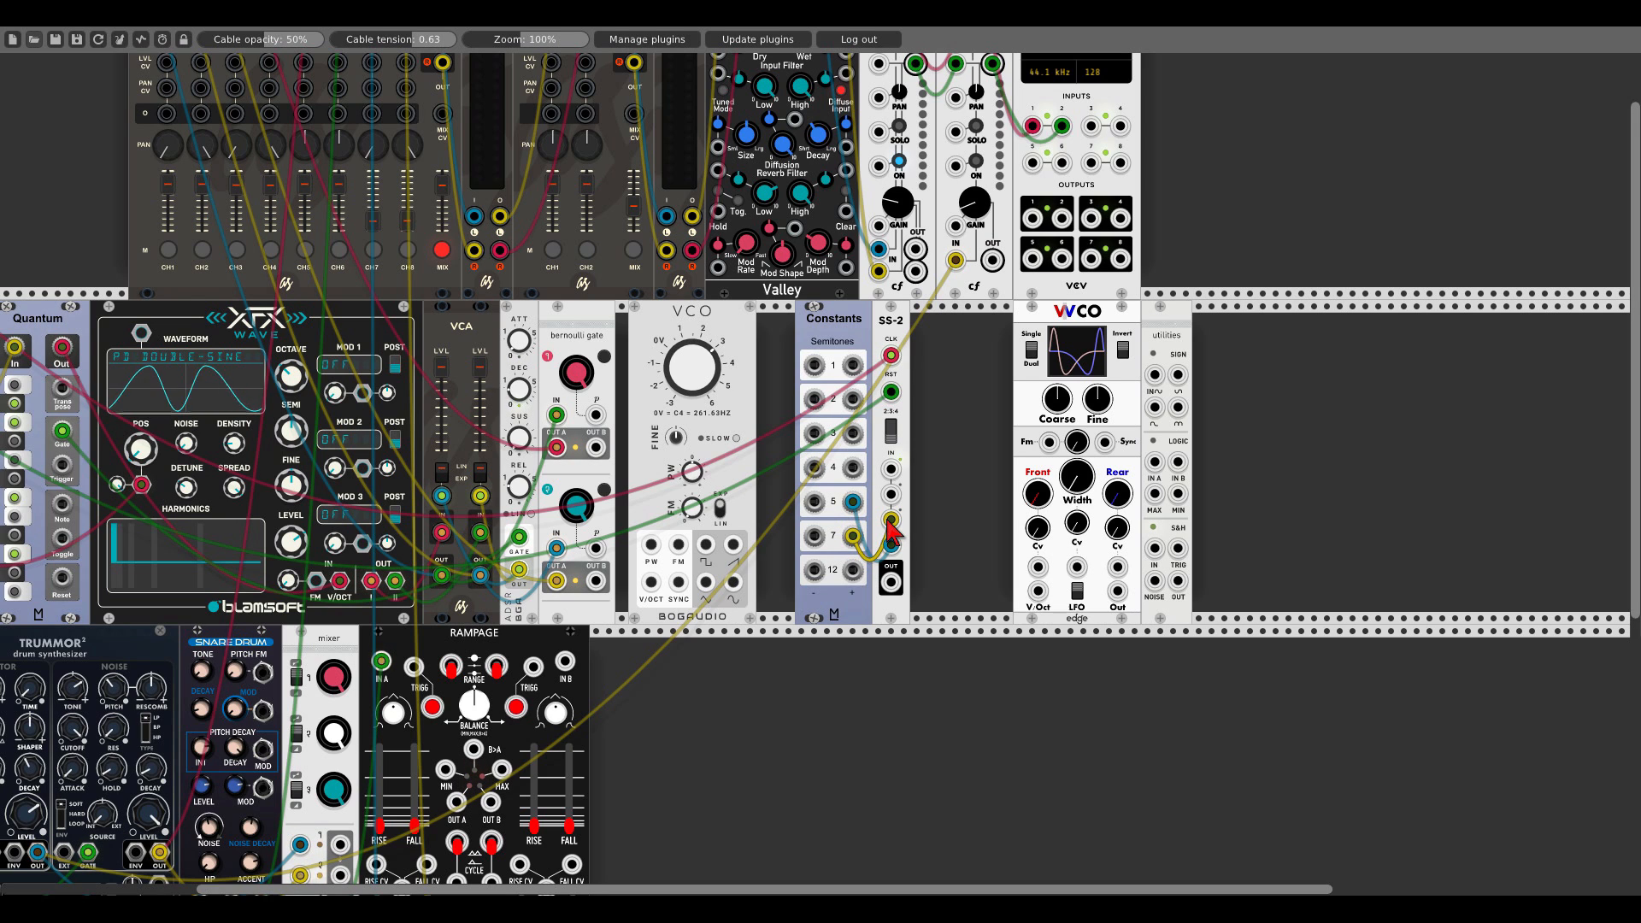
Add the 21kHz D∞ pitch tools module and patch it between the SS-2's output and the WCO's V/Oct input
{"action": "right_click", "coordinate": [966, 462]}
{"action": "left_click", "coordinate": [659, 705]}
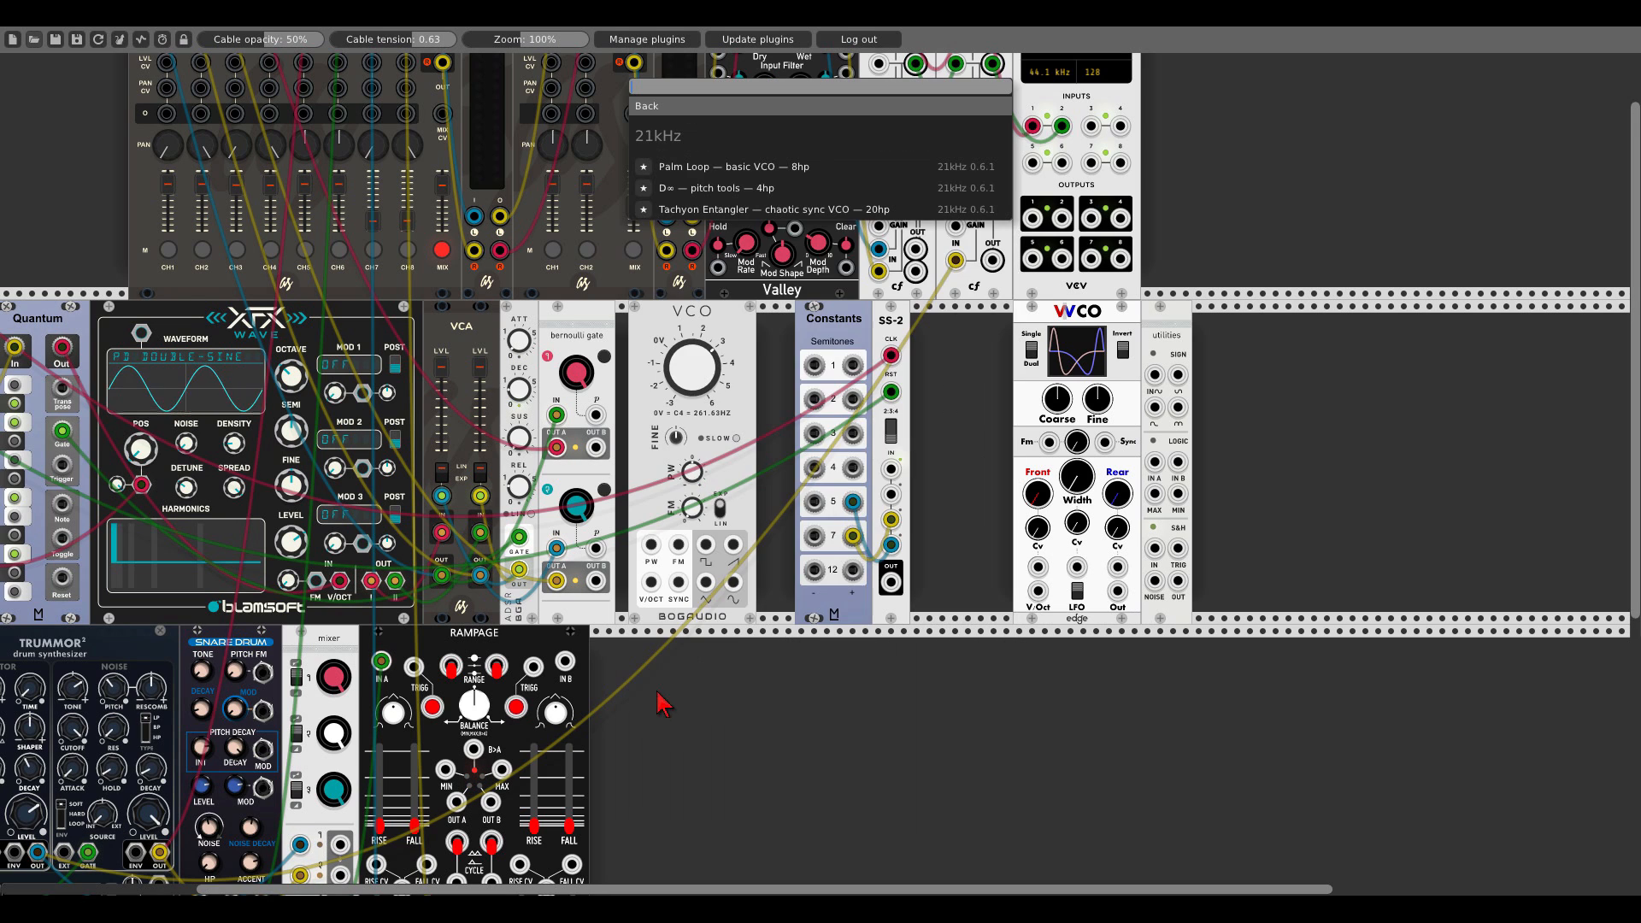
{"action": "left_click", "coordinate": [720, 190]}
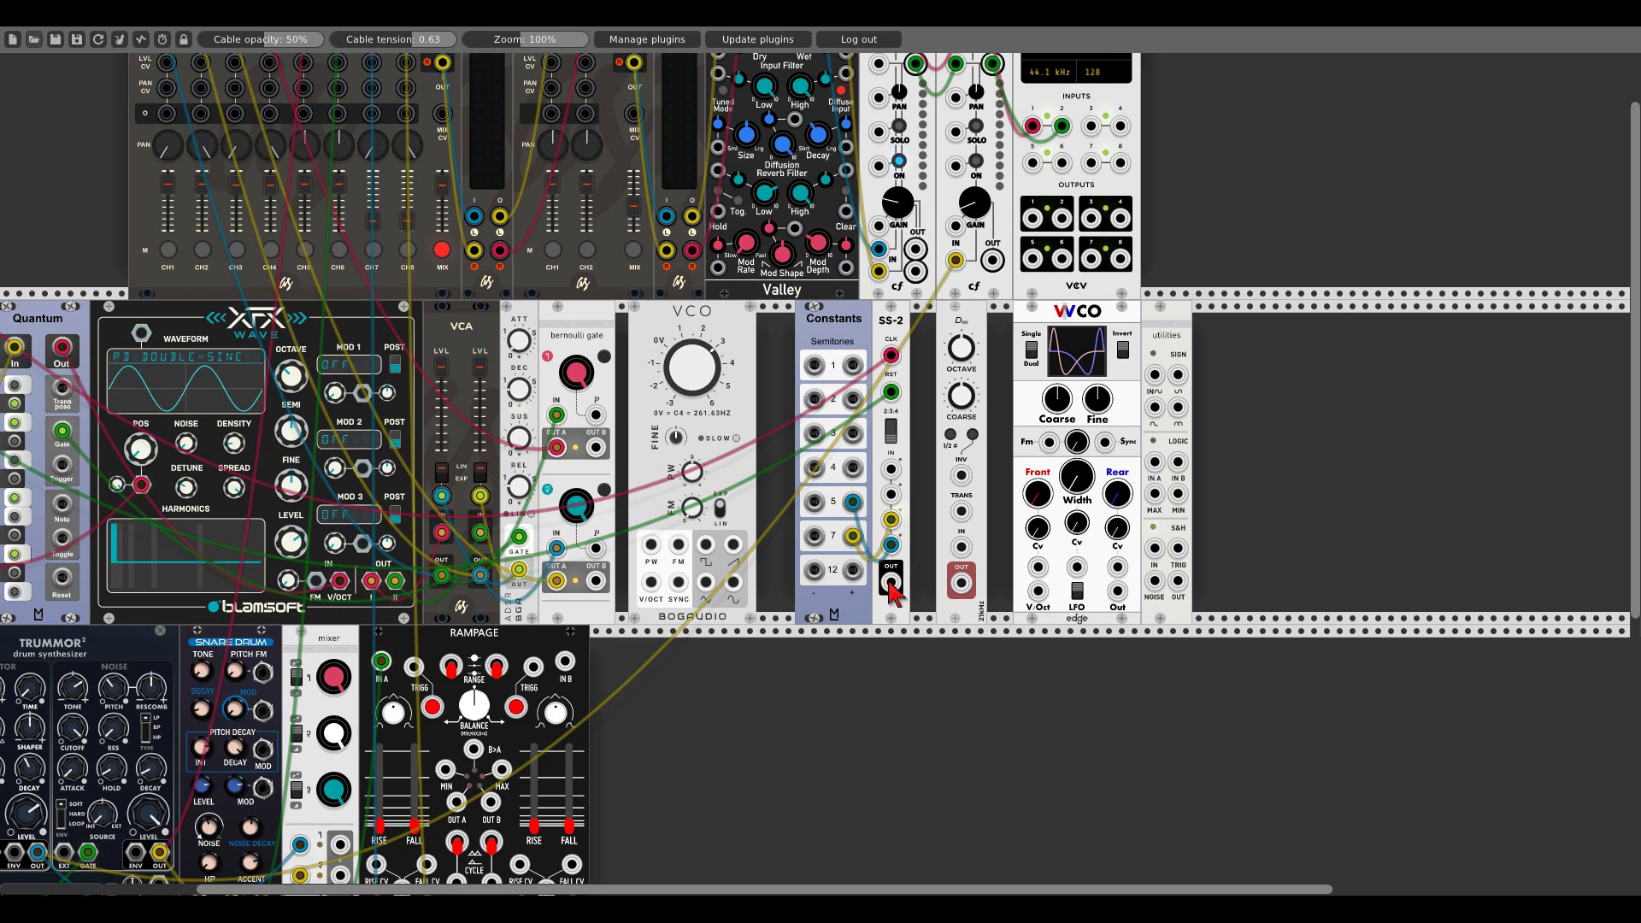
{"action": "left_click_drag", "start_coordinate": [890, 586], "coordinate": [1036, 593]}
Close the gaps by lining up the D∞, WCO and utilities modules directly beside the SS-2
{"action": "left_click_drag", "start_coordinate": [968, 321], "coordinate": [921, 315]}
{"action": "left_click_drag", "start_coordinate": [1038, 325], "coordinate": [989, 326]}
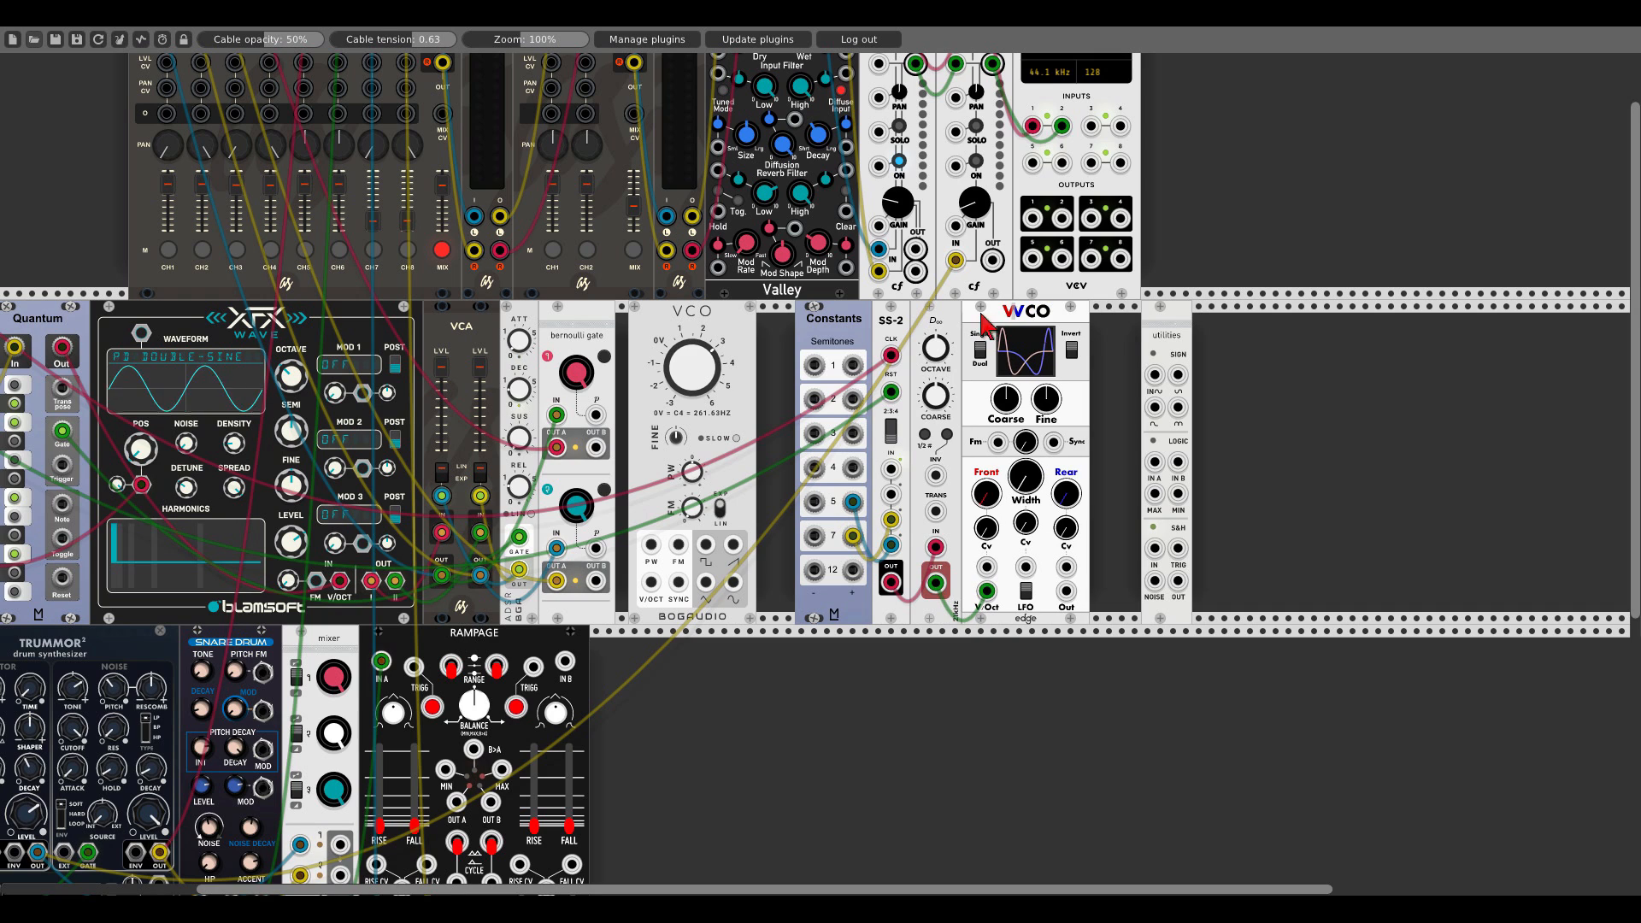
{"action": "left_click_drag", "start_coordinate": [1154, 329], "coordinate": [1100, 329]}
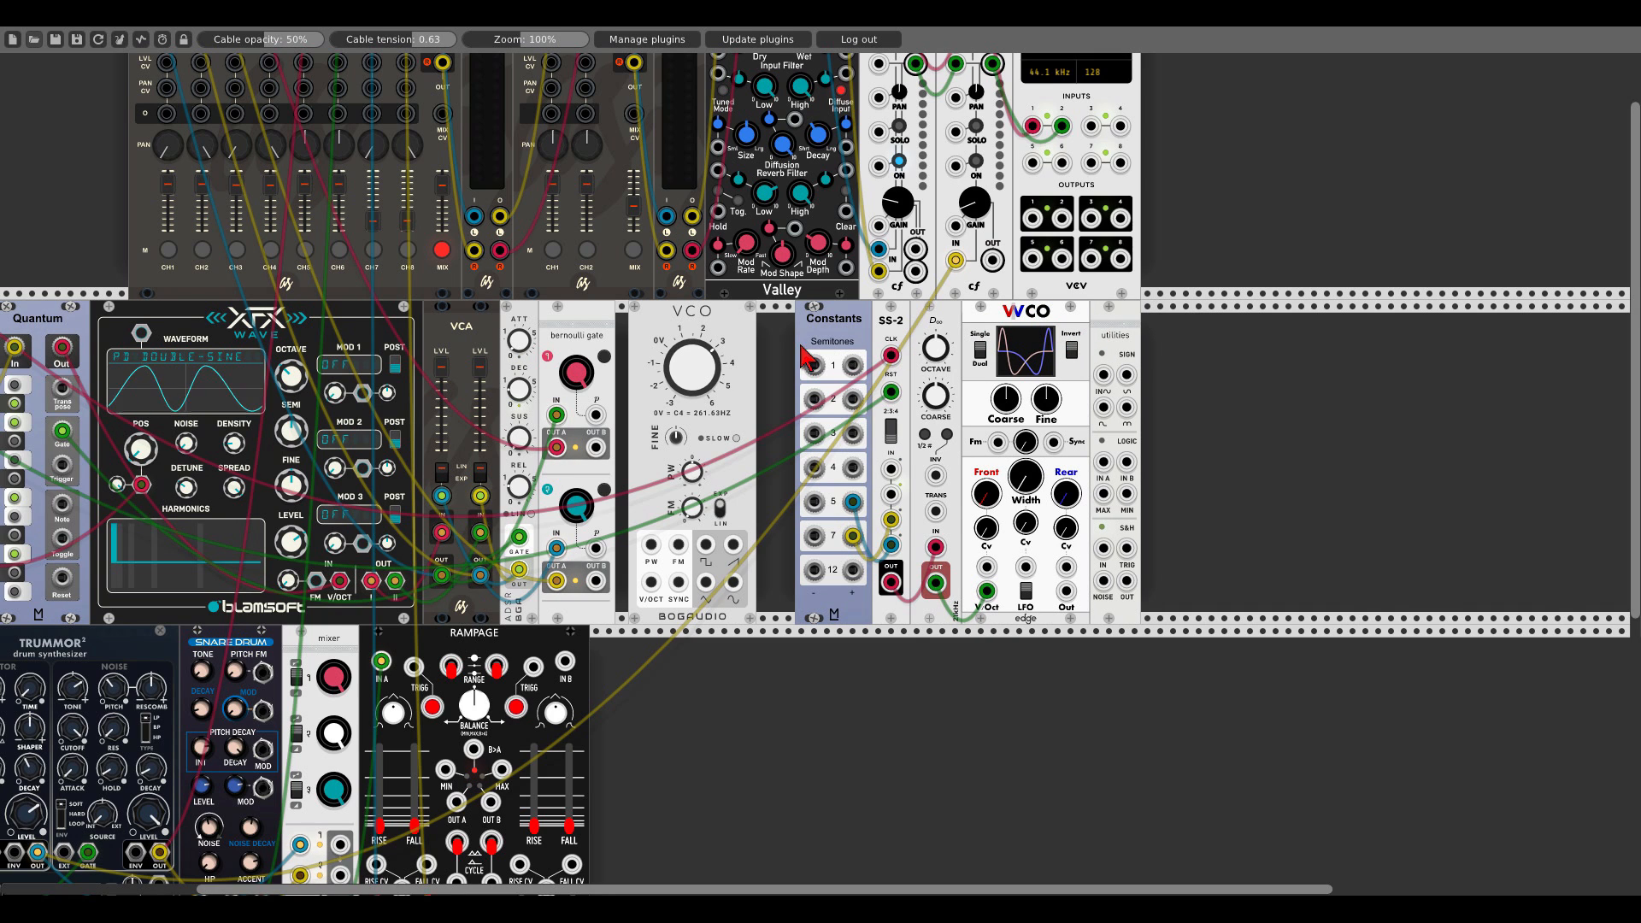
Patch the WCO's output into channel 1 of the 2-channel mixer
{"action": "left_click_drag", "start_coordinate": [782, 339], "coordinate": [845, 334]}
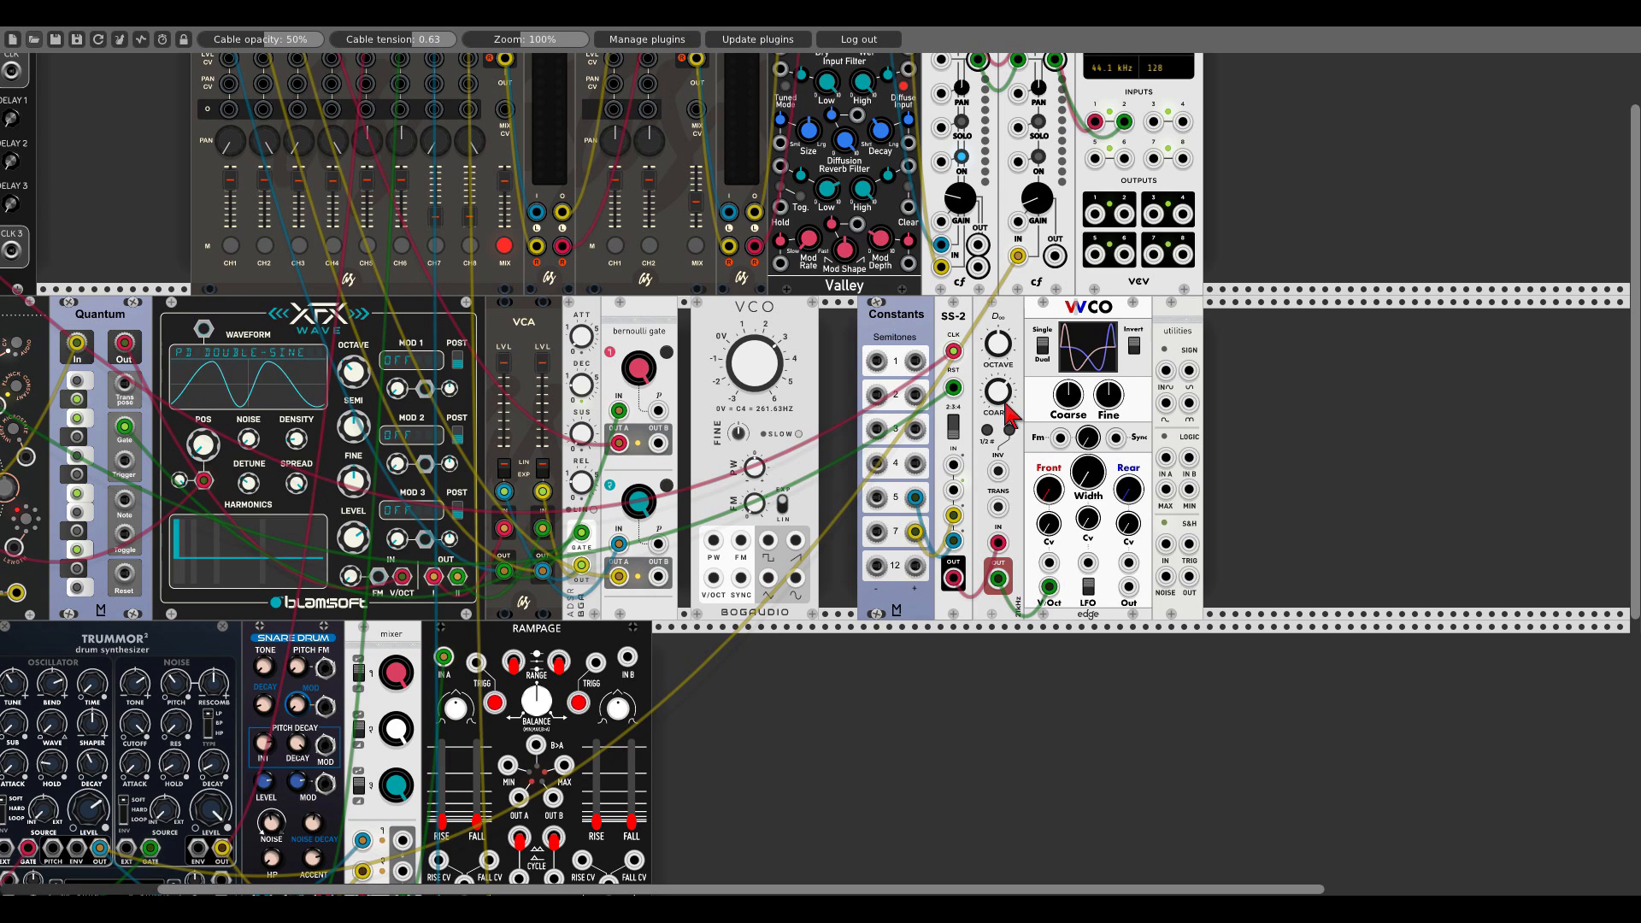
{"action": "left_click_drag", "start_coordinate": [1129, 588], "coordinate": [614, 120]}
{"action": "scroll", "coordinate": [1129, 599], "scroll_direction": "up", "scroll_amount": 2}
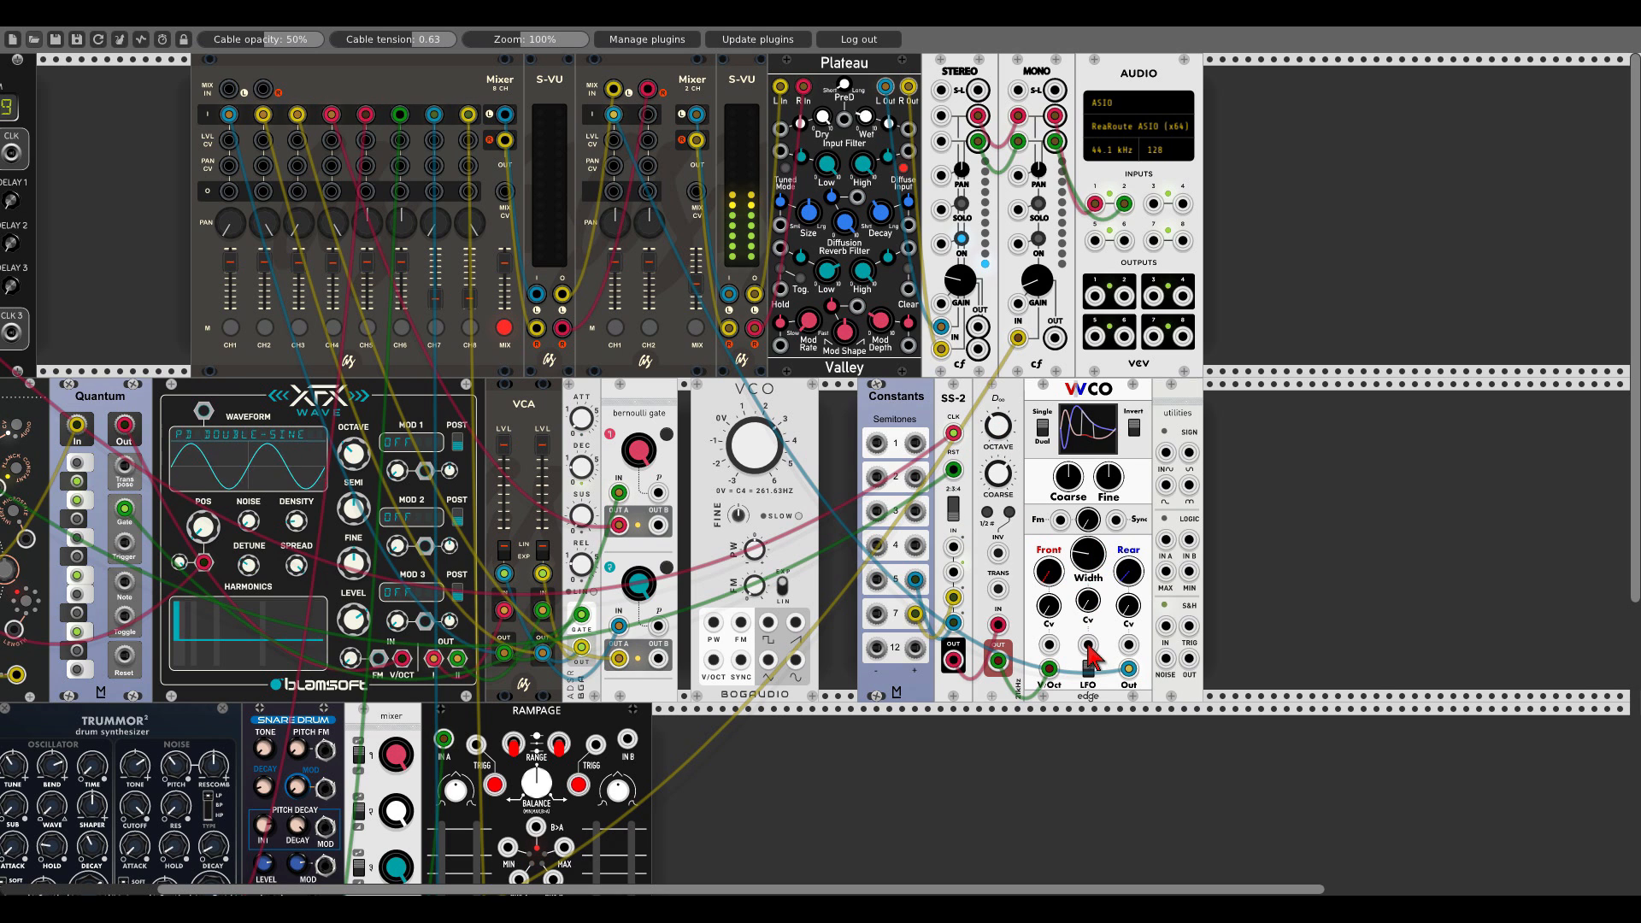
Patch the Entropia's central jack to the WCO's Width, Front and Rear CV inputs
{"action": "left_click_drag", "start_coordinate": [1088, 646], "coordinate": [134, 571]}
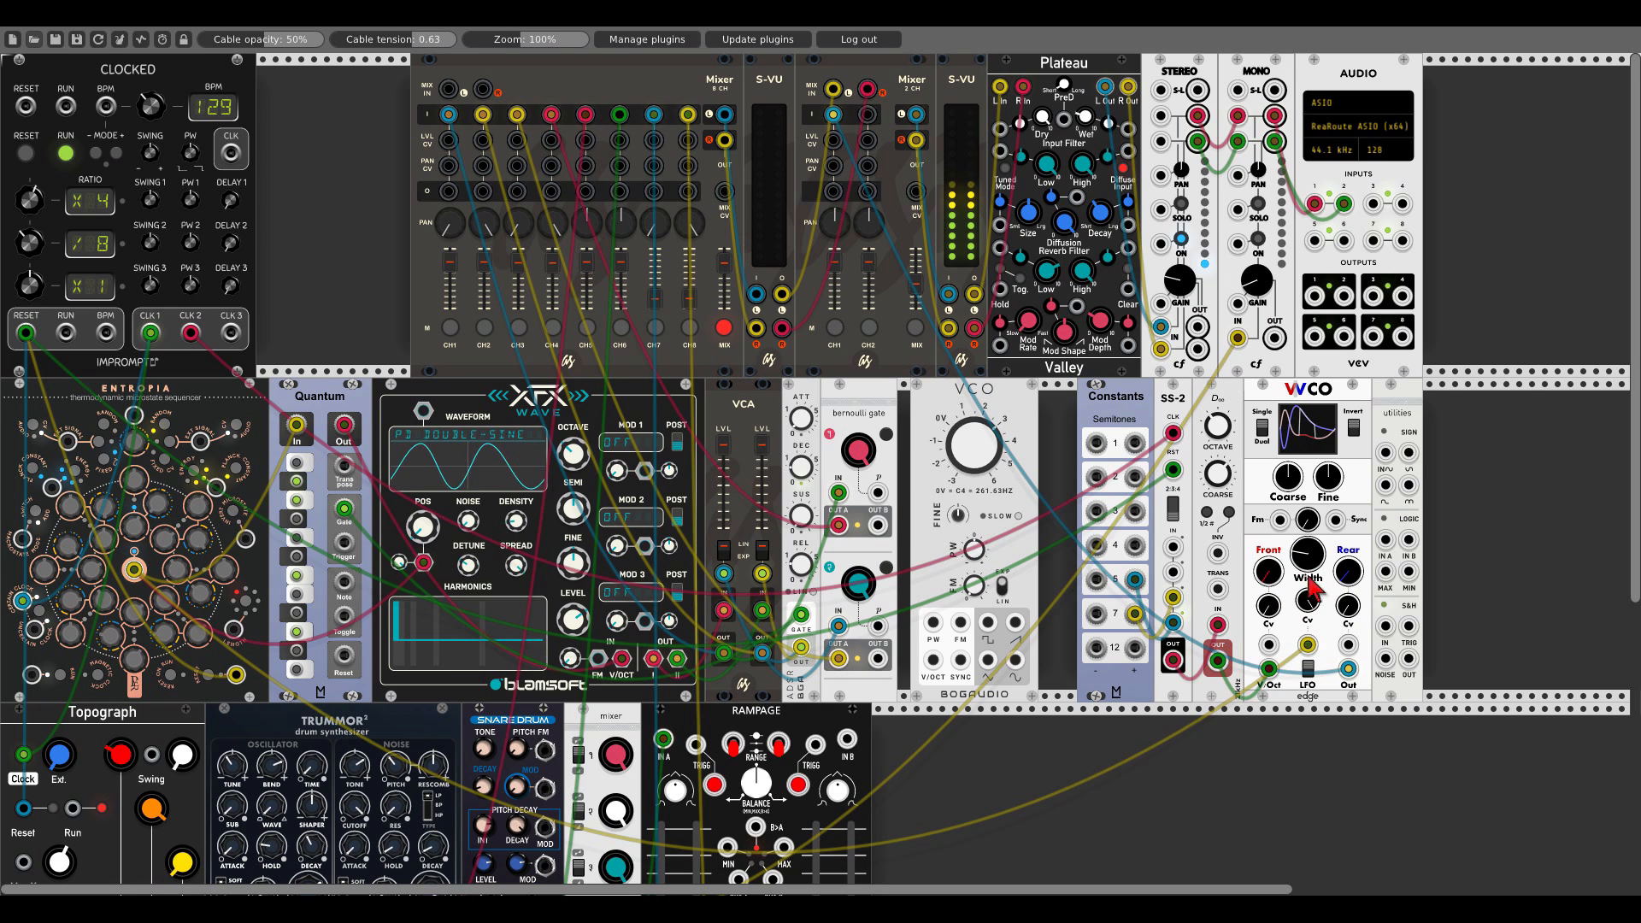
{"action": "left_click_drag", "start_coordinate": [1268, 644], "coordinate": [134, 570]}
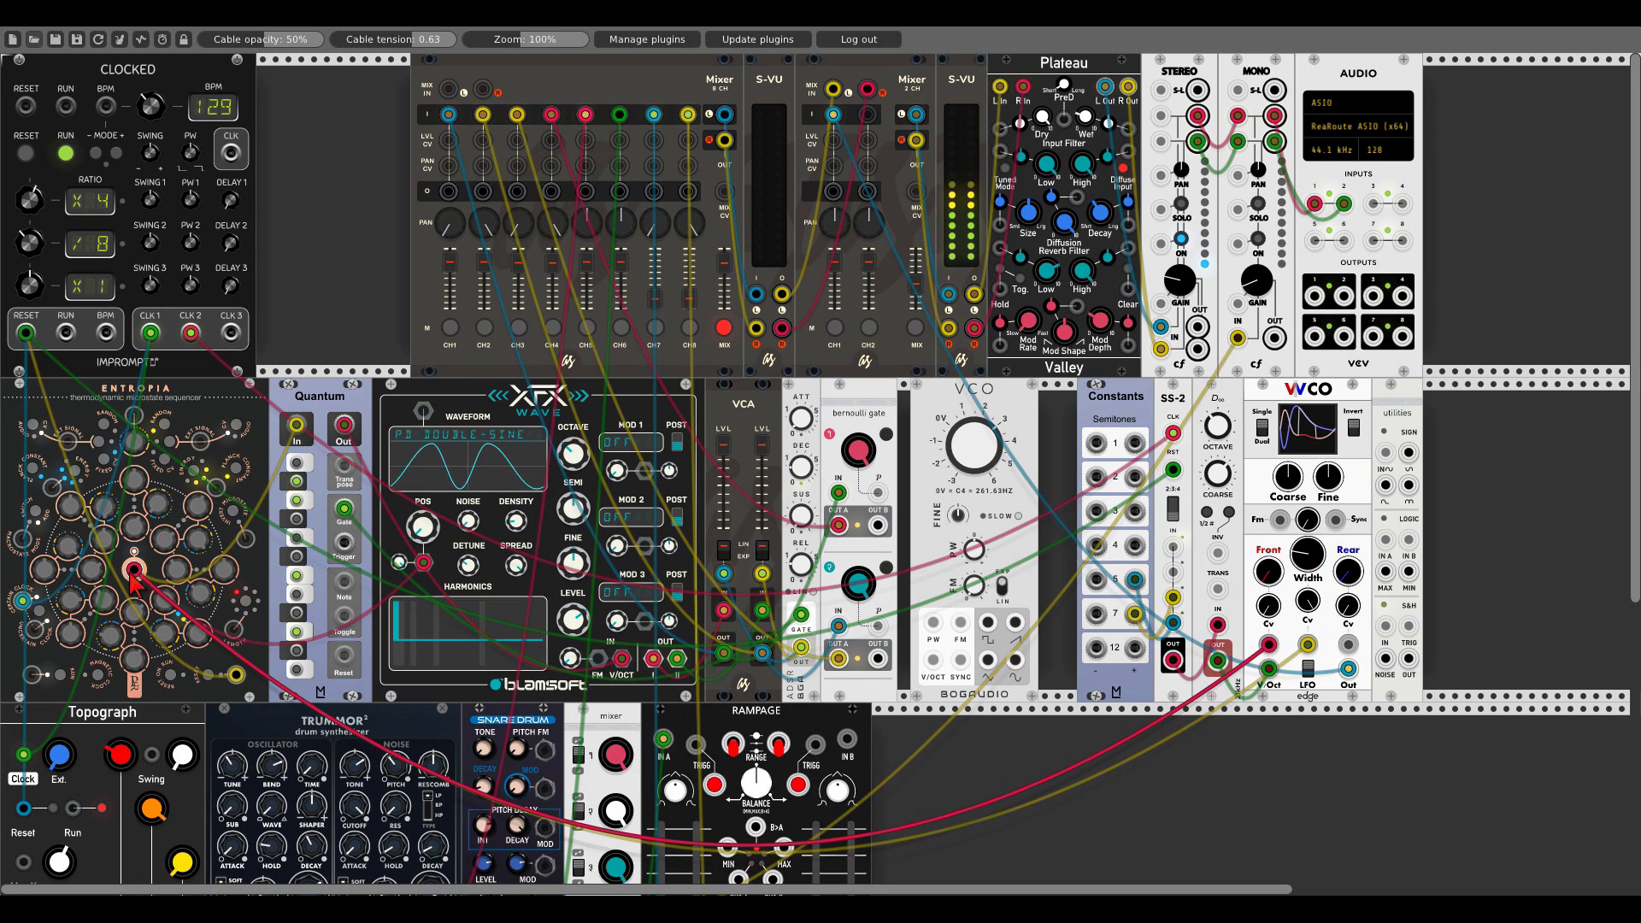
{"action": "left_click_drag", "start_coordinate": [1348, 644], "coordinate": [134, 570]}
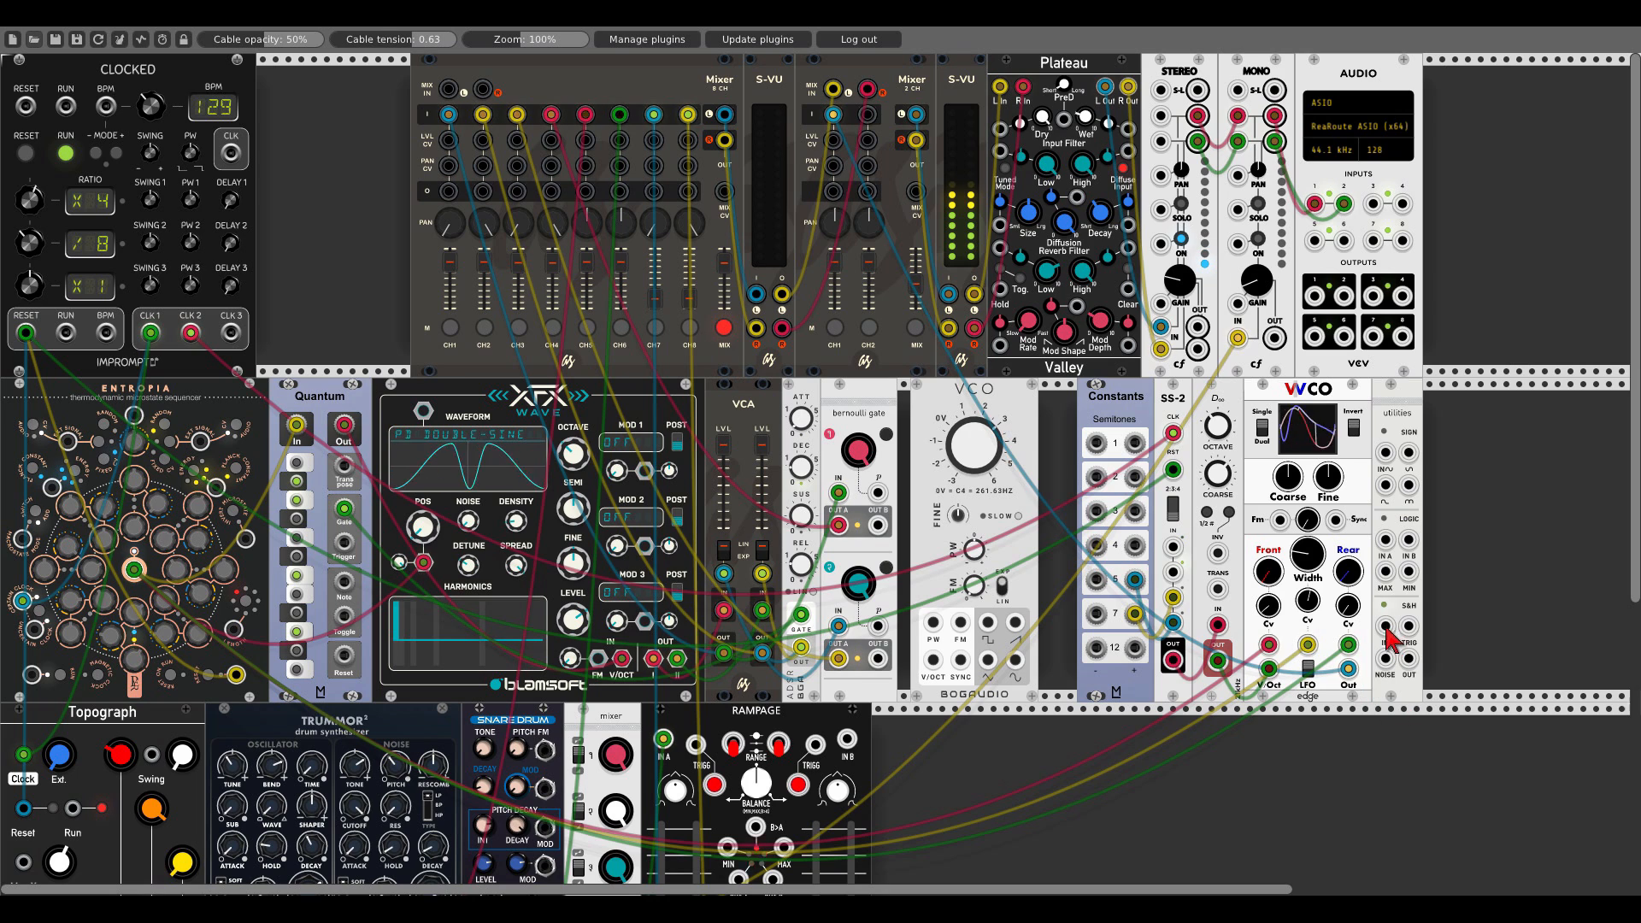
Patch the WCO's output into the utilities' S&H IN and move the VCO directly beside the Constants module
{"action": "left_click_drag", "start_coordinate": [1386, 626], "coordinate": [1349, 670]}
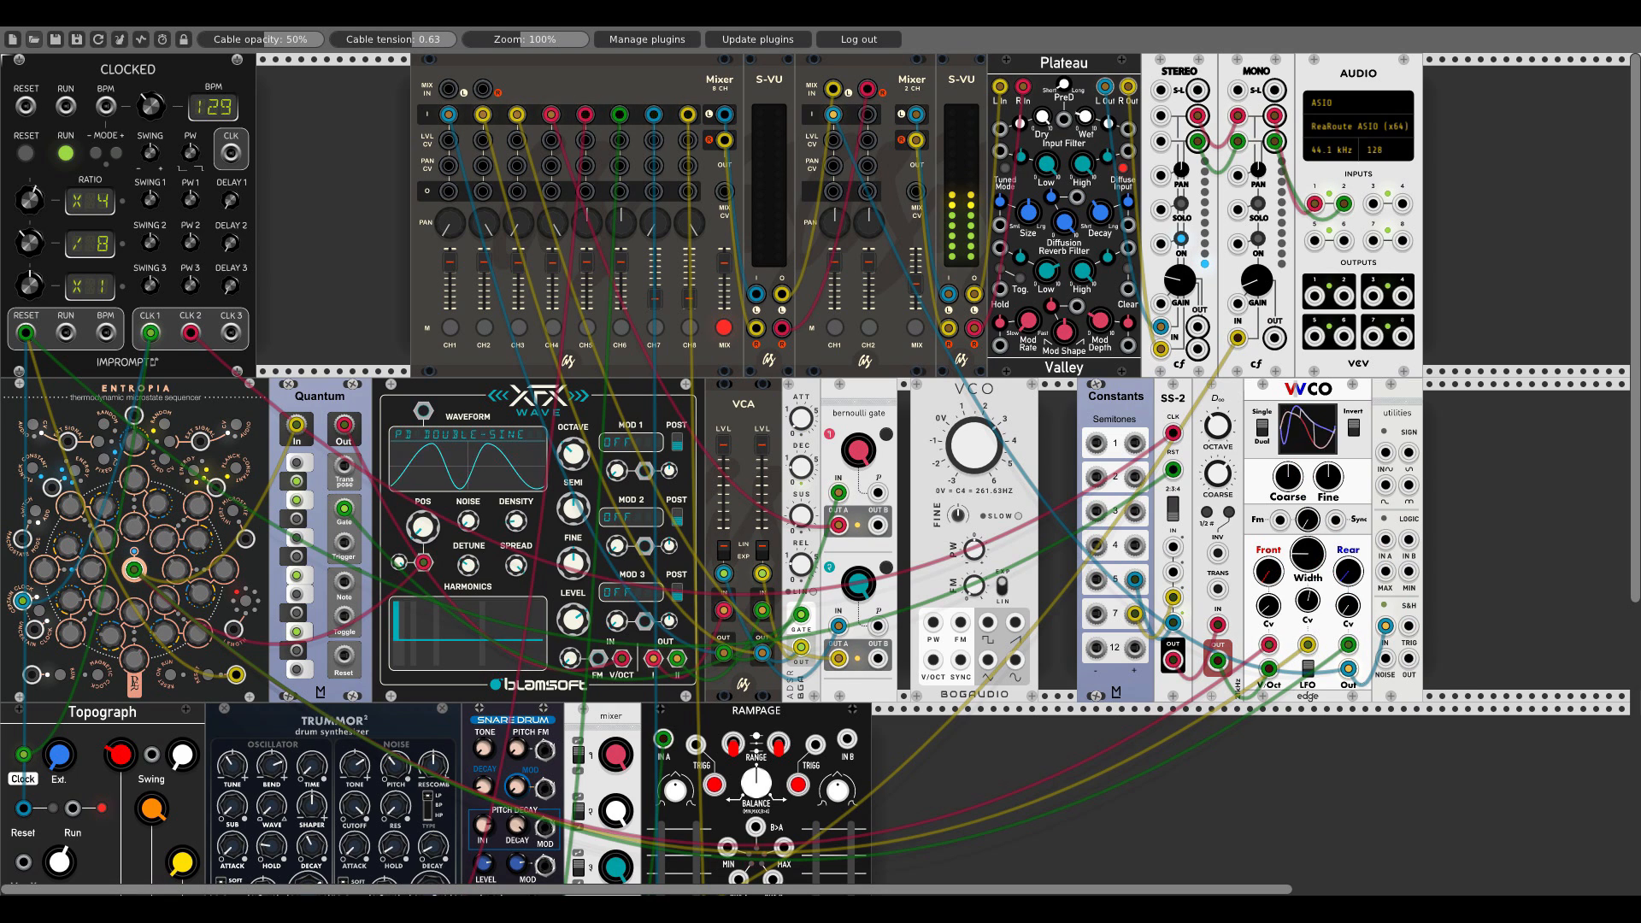
{"action": "left_click_drag", "start_coordinate": [1019, 412], "coordinate": [1056, 410]}
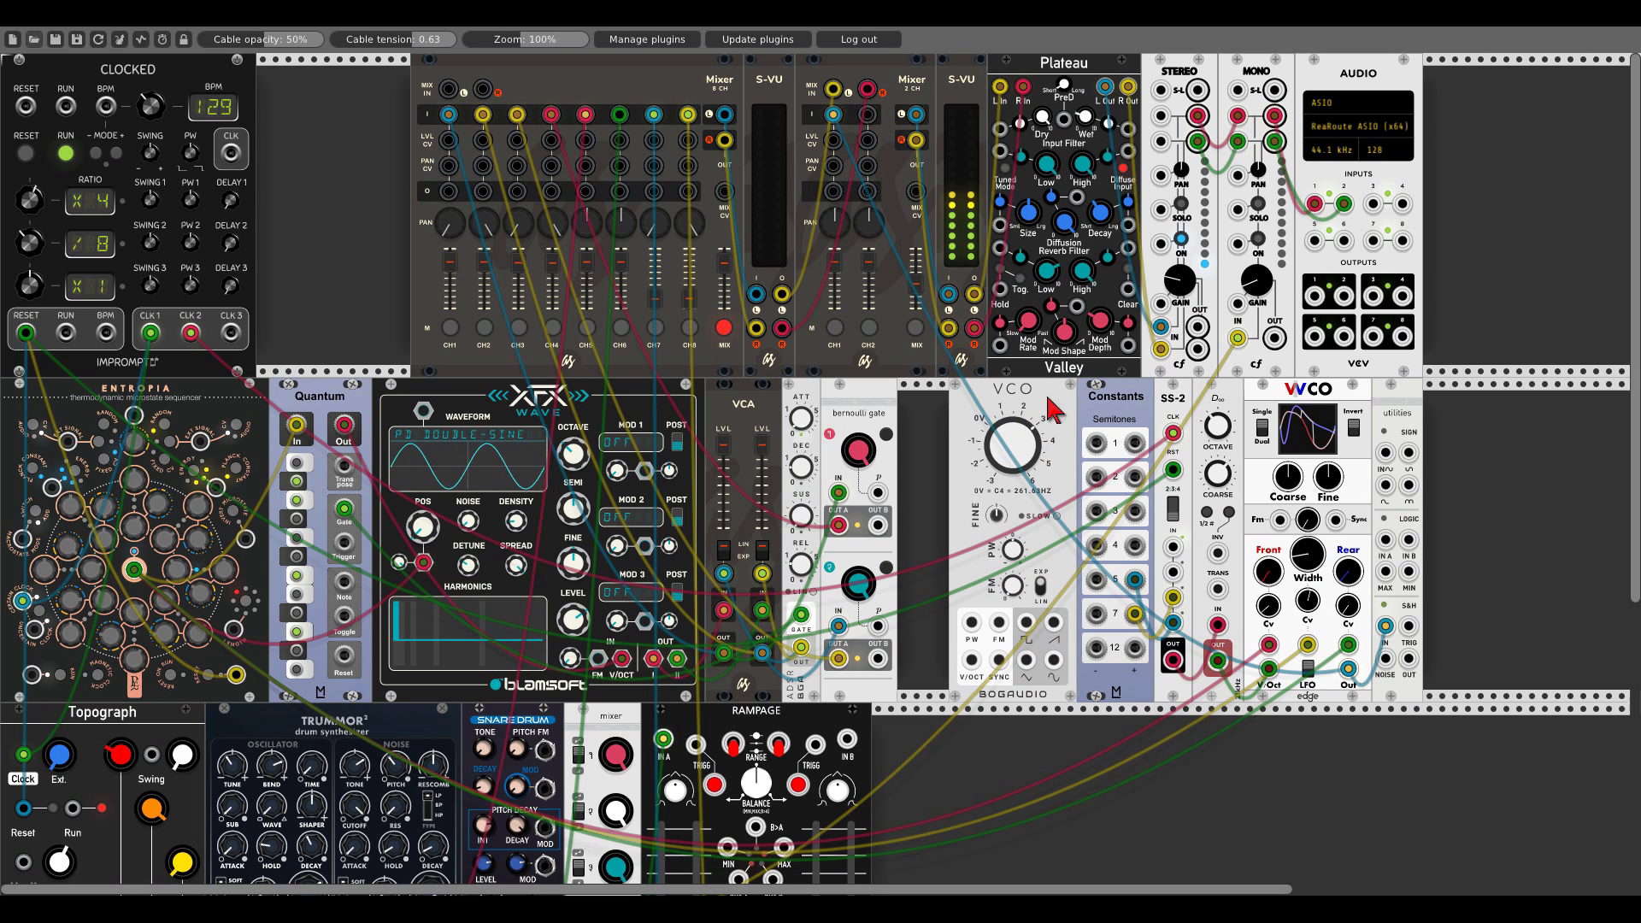
Patch the VCO's square output into the utilities' S&H TRIG and the S&H OUT into channel 2 of the 2-channel mixer
{"action": "left_click_drag", "start_coordinate": [1027, 622], "coordinate": [1407, 633]}
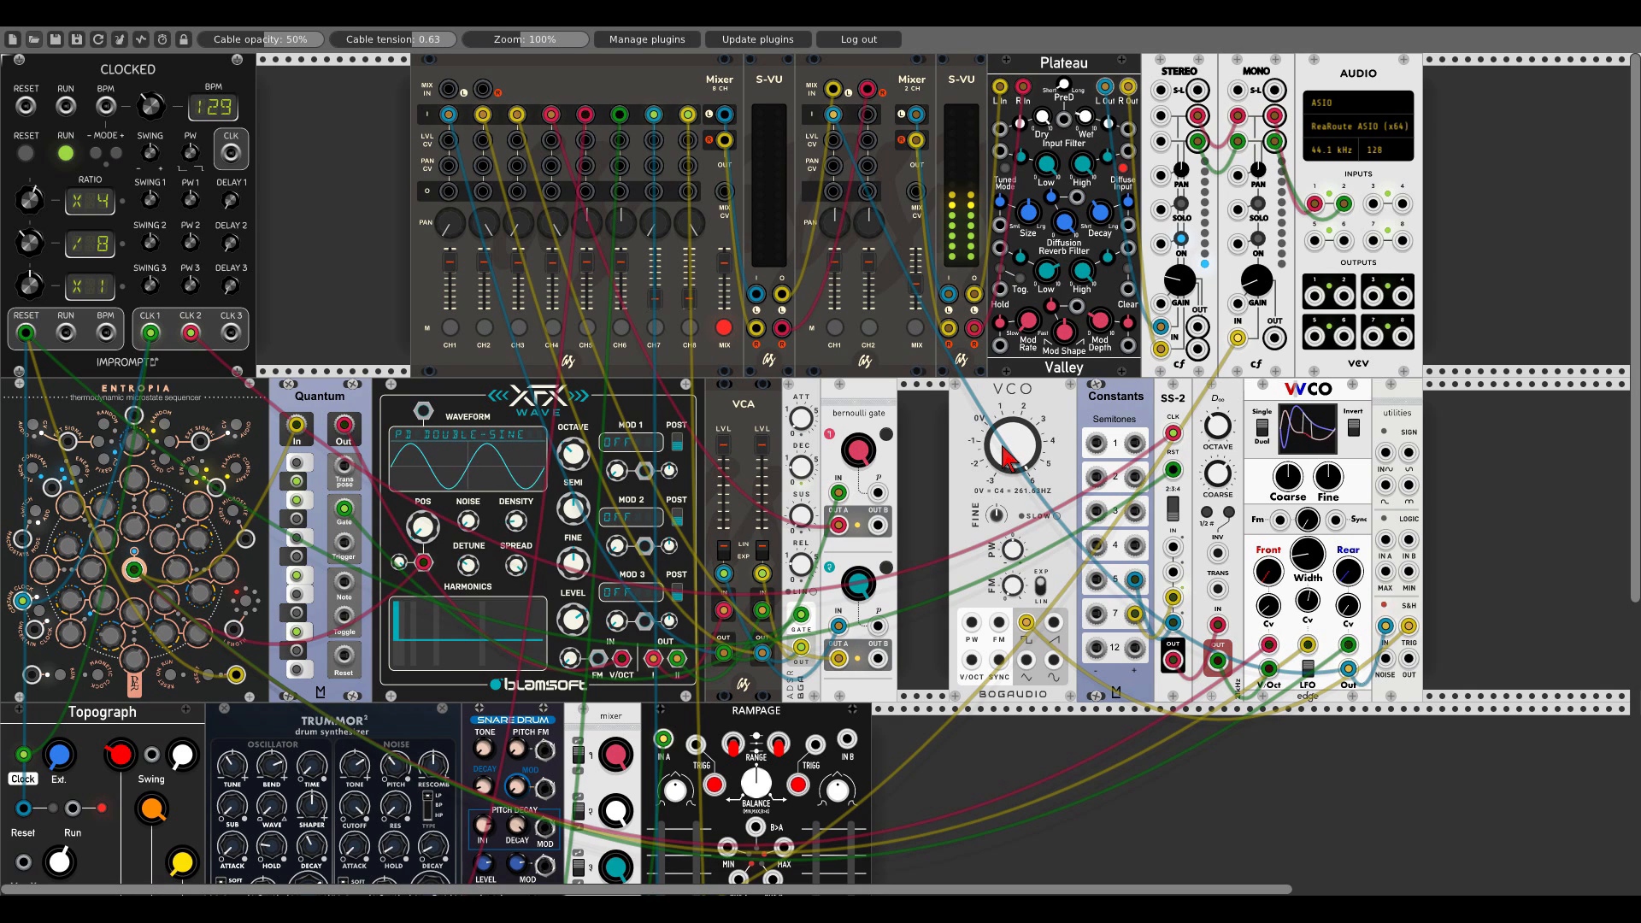
{"action": "left_click_drag", "start_coordinate": [970, 167], "coordinate": [867, 114]}
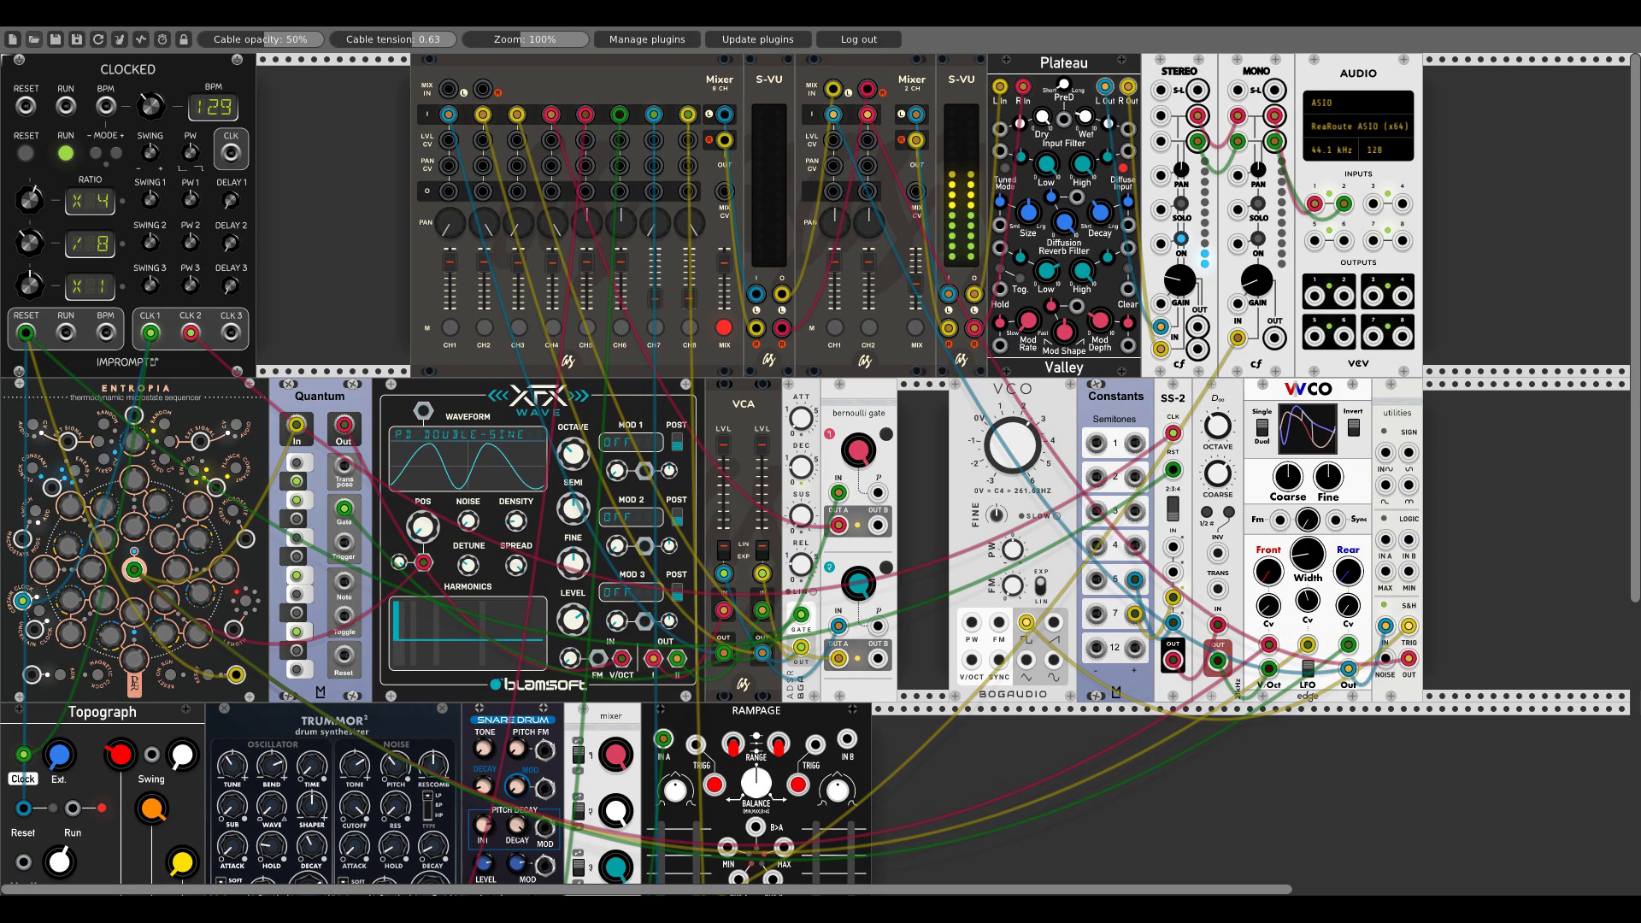
Toggle the 2-channel mixer's channel mutes, leaving only channel 2 muted, and unmute the mix output of the 8-channel mixer
{"action": "left_click", "coordinate": [869, 328]}
{"action": "left_click", "coordinate": [834, 328]}
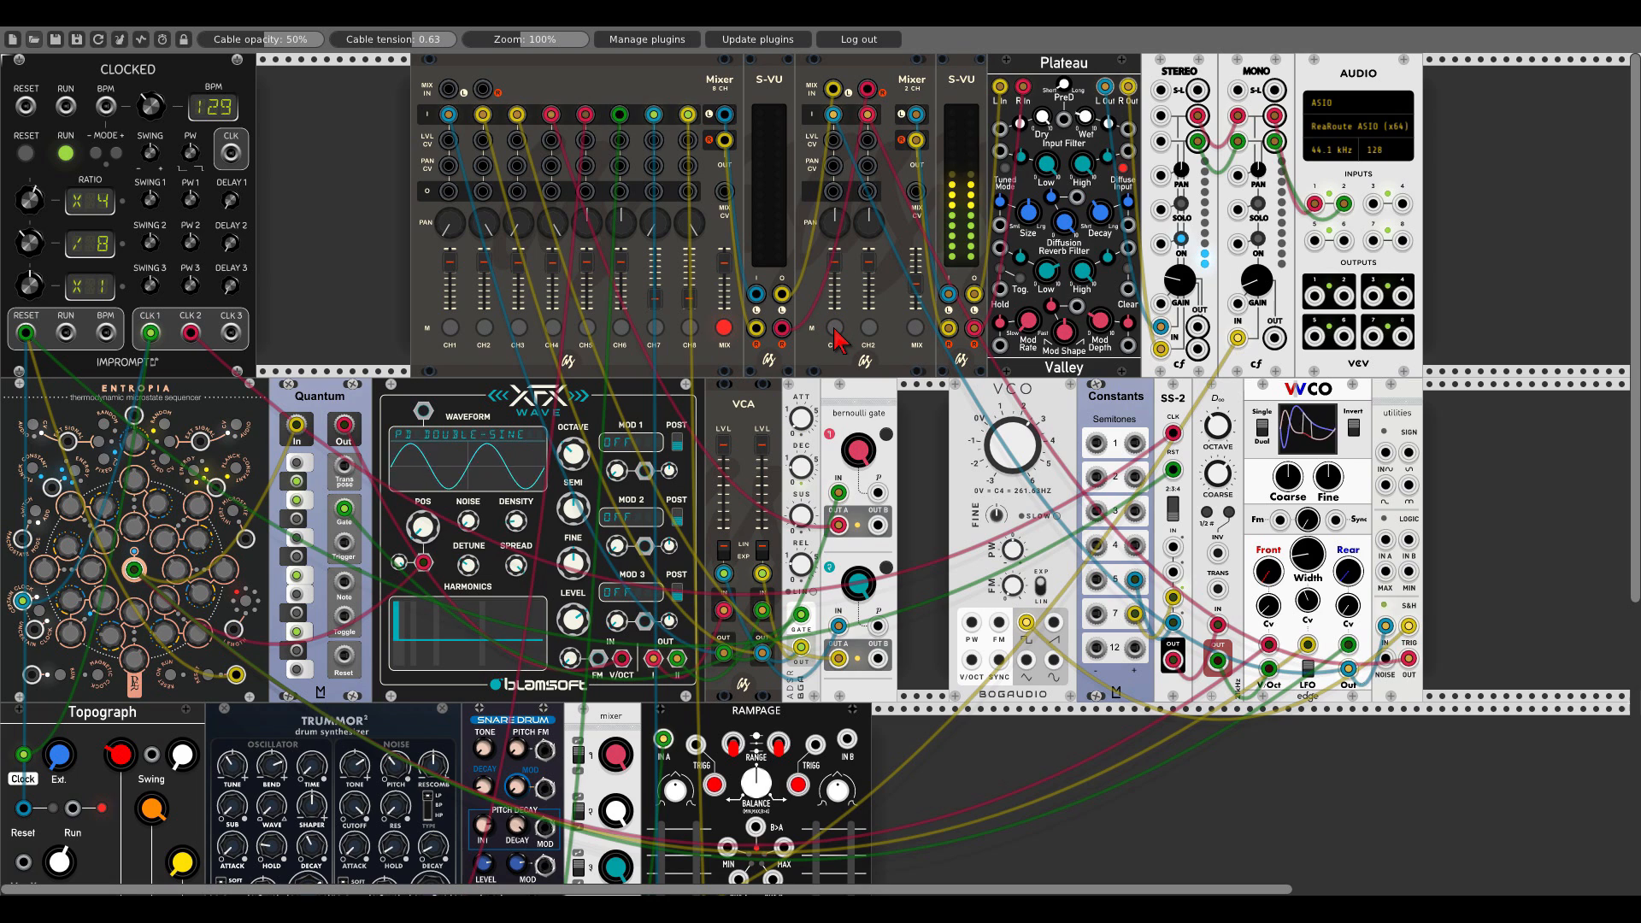
{"action": "left_click", "coordinate": [1259, 240]}
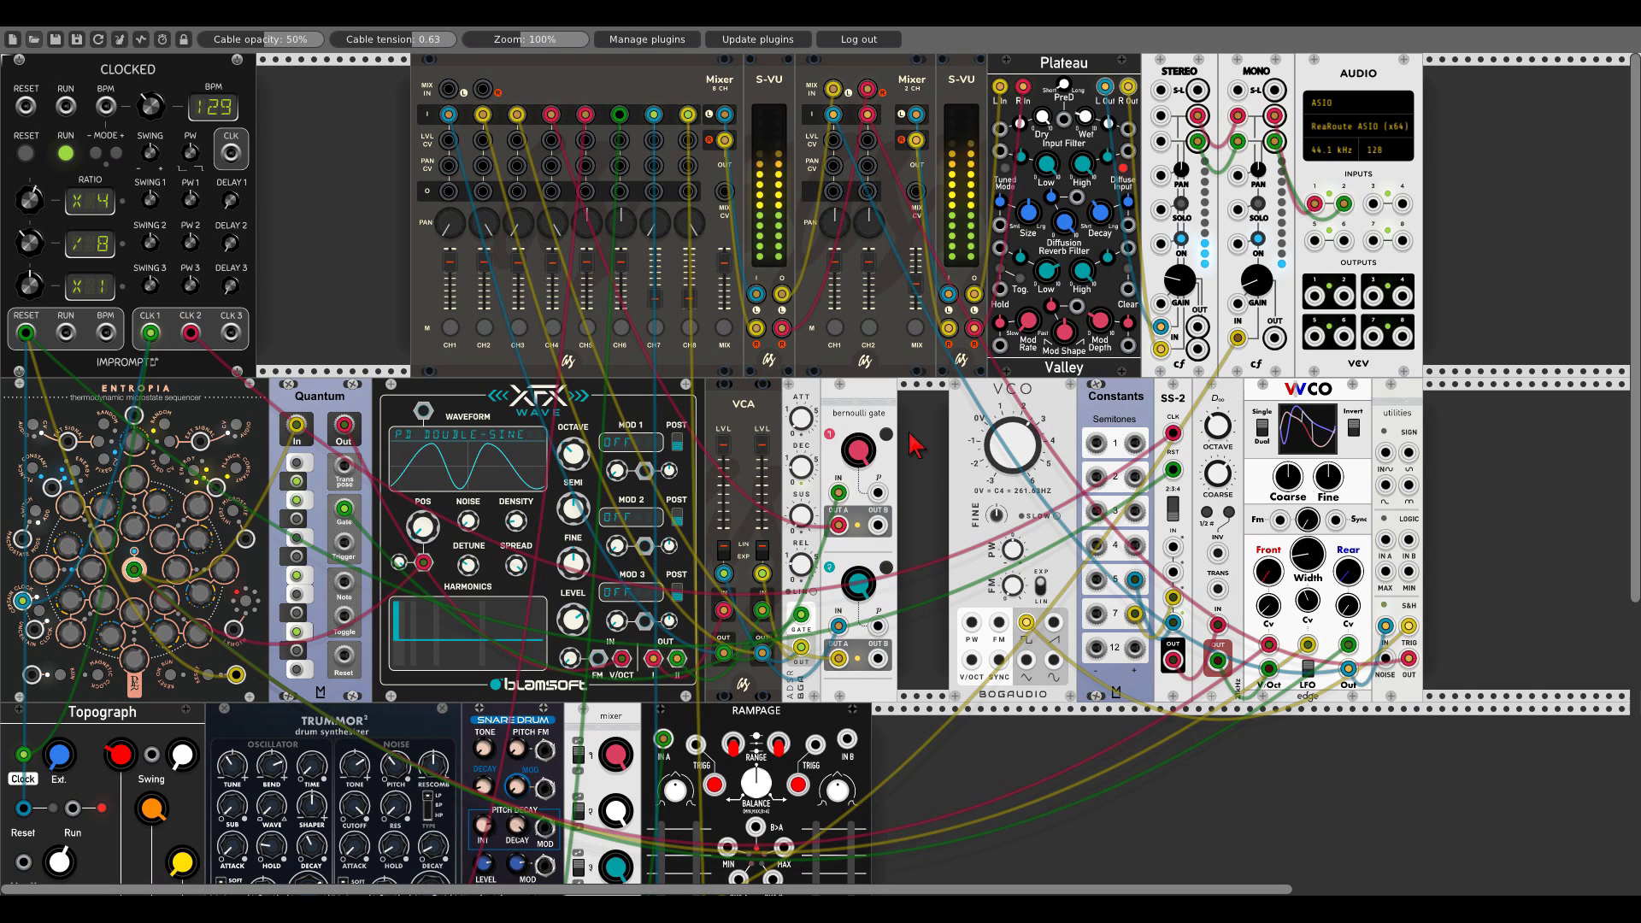
{"action": "left_click", "coordinate": [869, 330]}
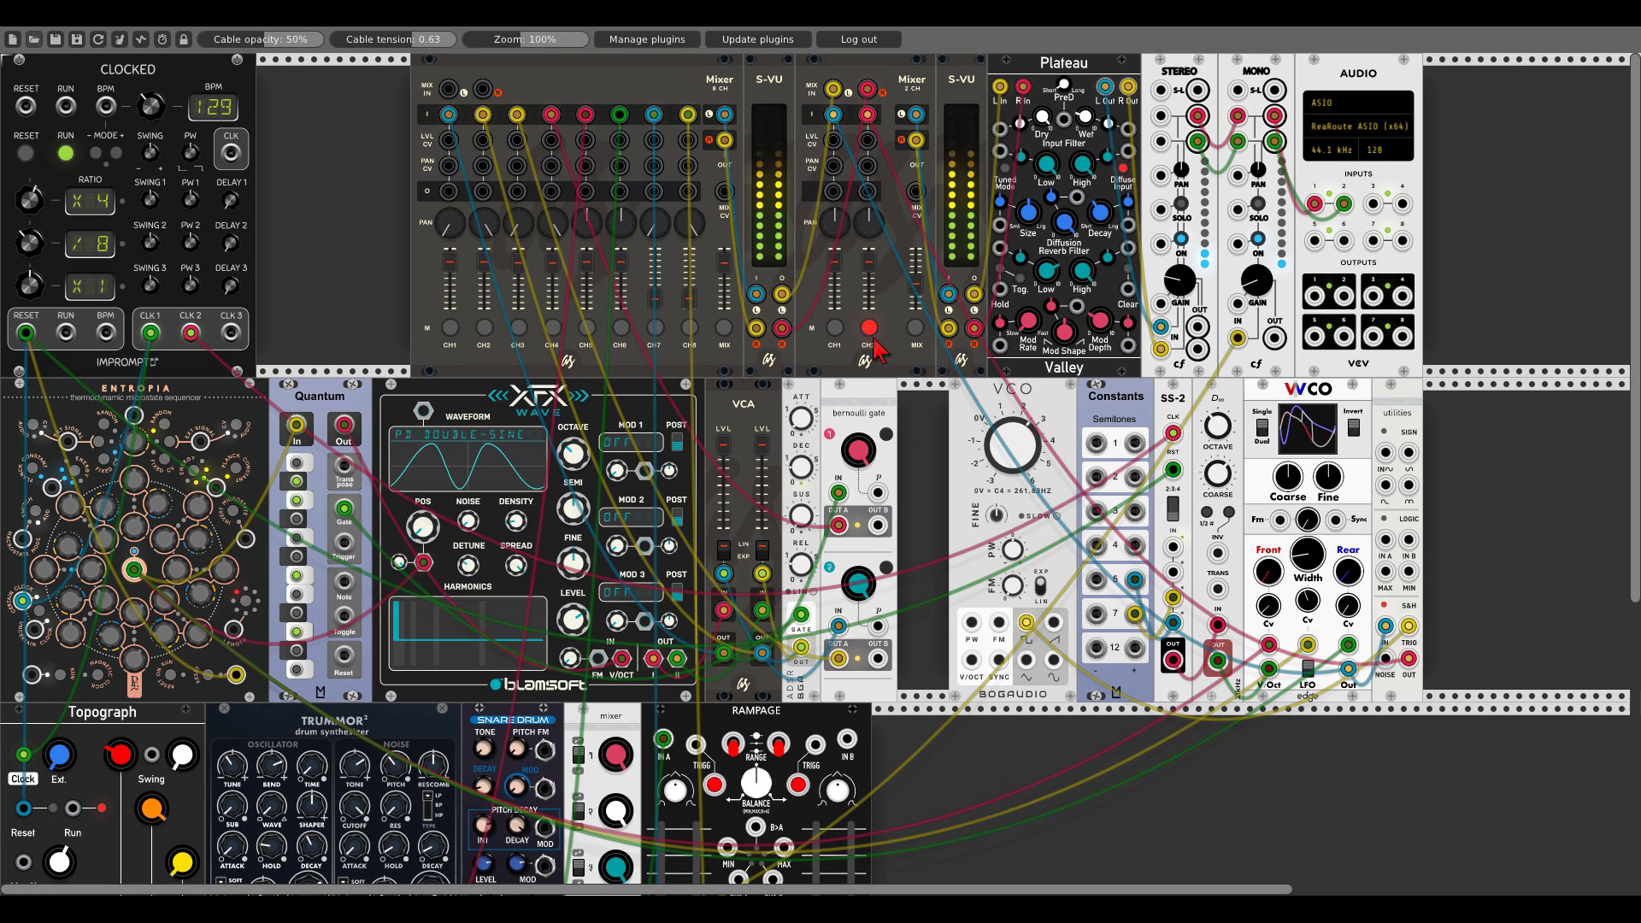
Audition the 8-channel mixer by muting channels 7, 8, 3 and 4, and unmute all four again
{"action": "left_click", "coordinate": [689, 328]}
{"action": "left_click", "coordinate": [655, 327]}
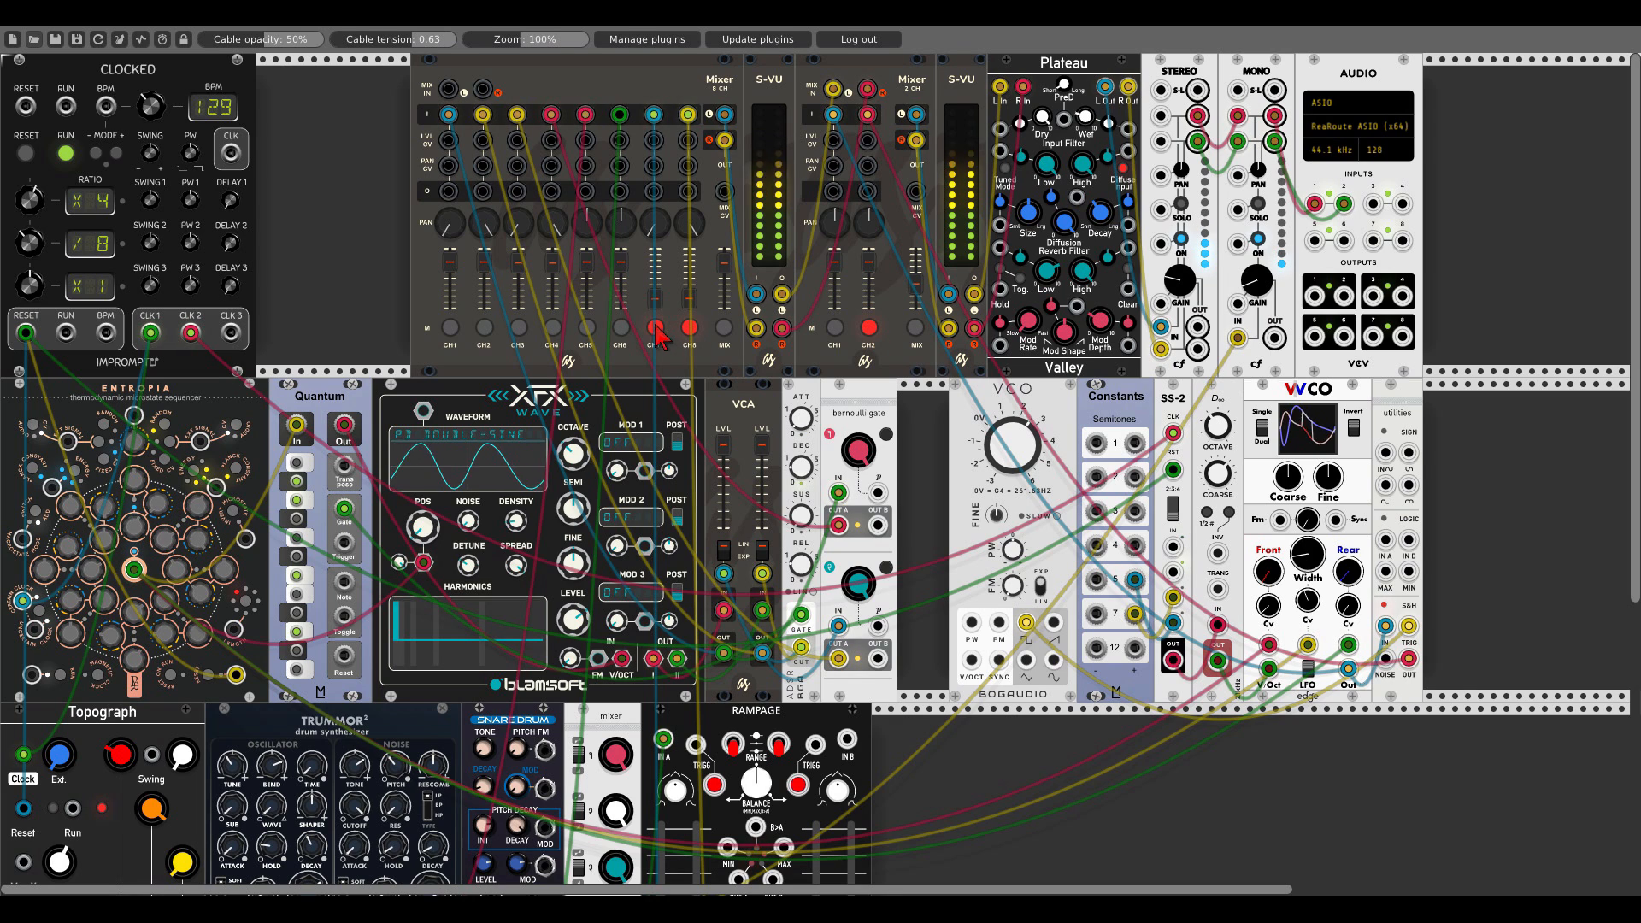
{"action": "left_click", "coordinate": [519, 329]}
{"action": "left_click", "coordinate": [553, 328]}
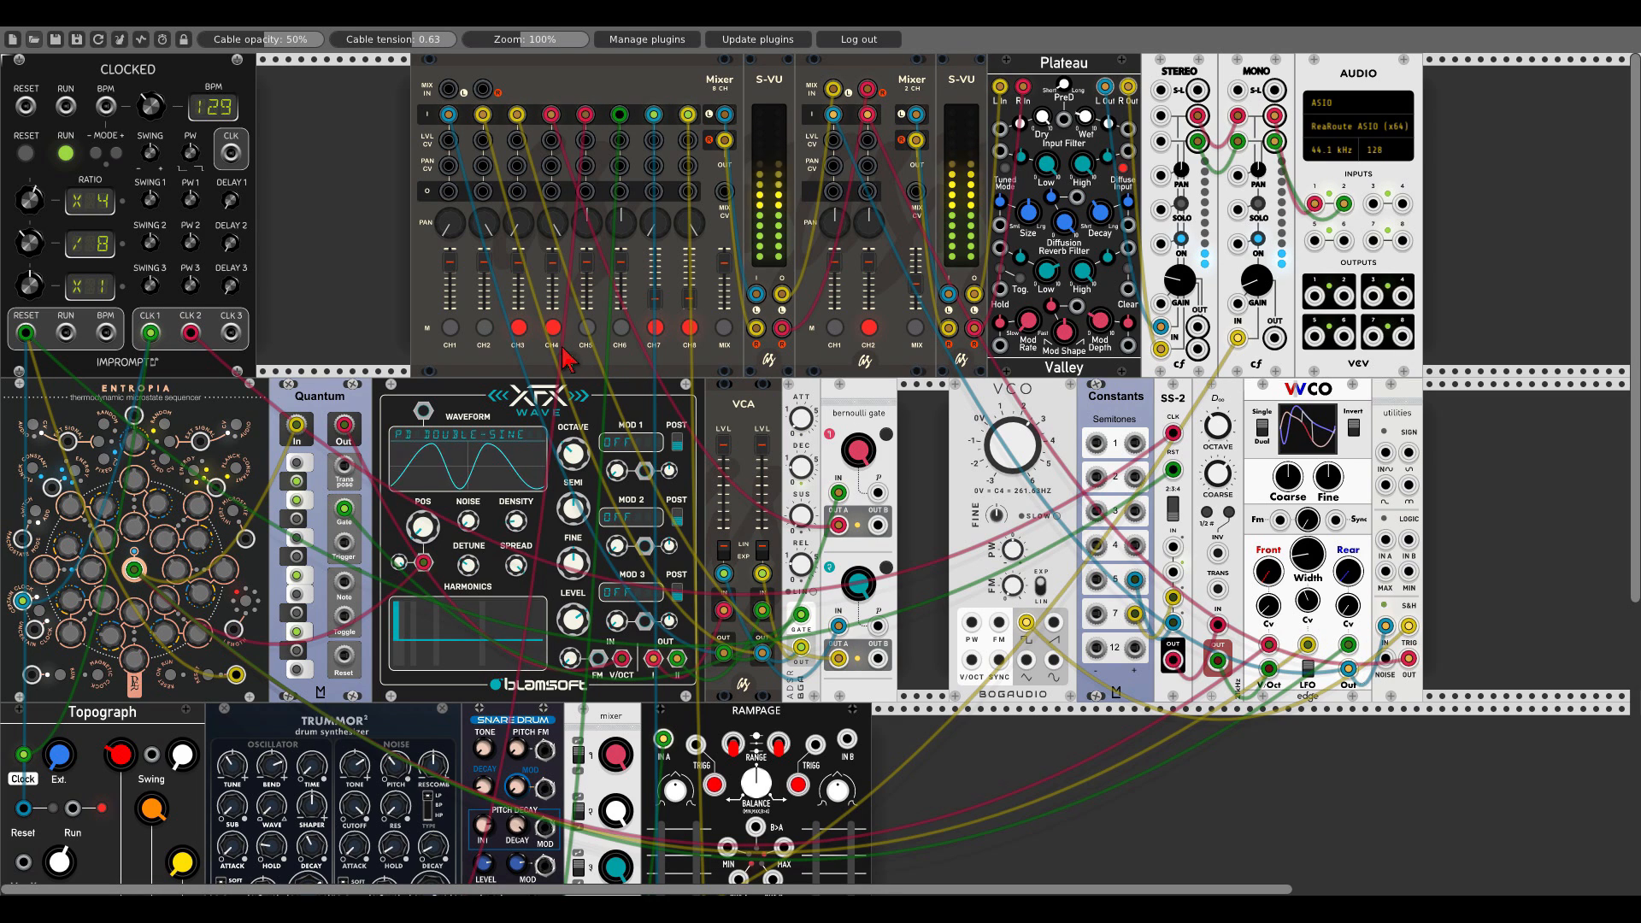
{"action": "left_click", "coordinate": [519, 329]}
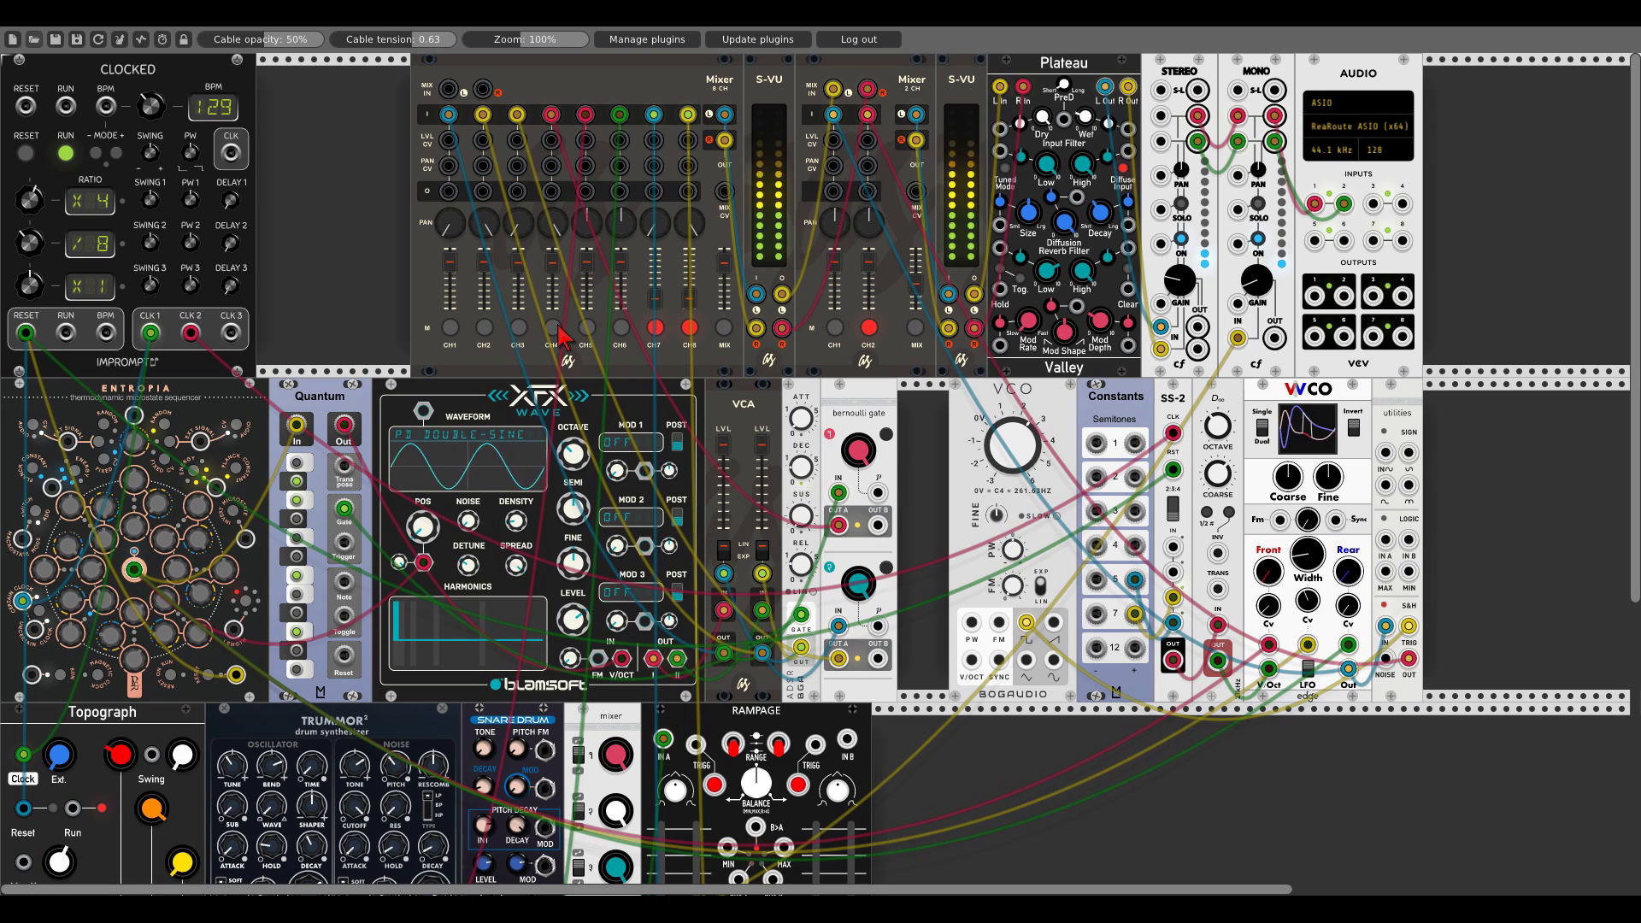
{"action": "left_click", "coordinate": [656, 329]}
{"action": "left_click", "coordinate": [690, 329]}
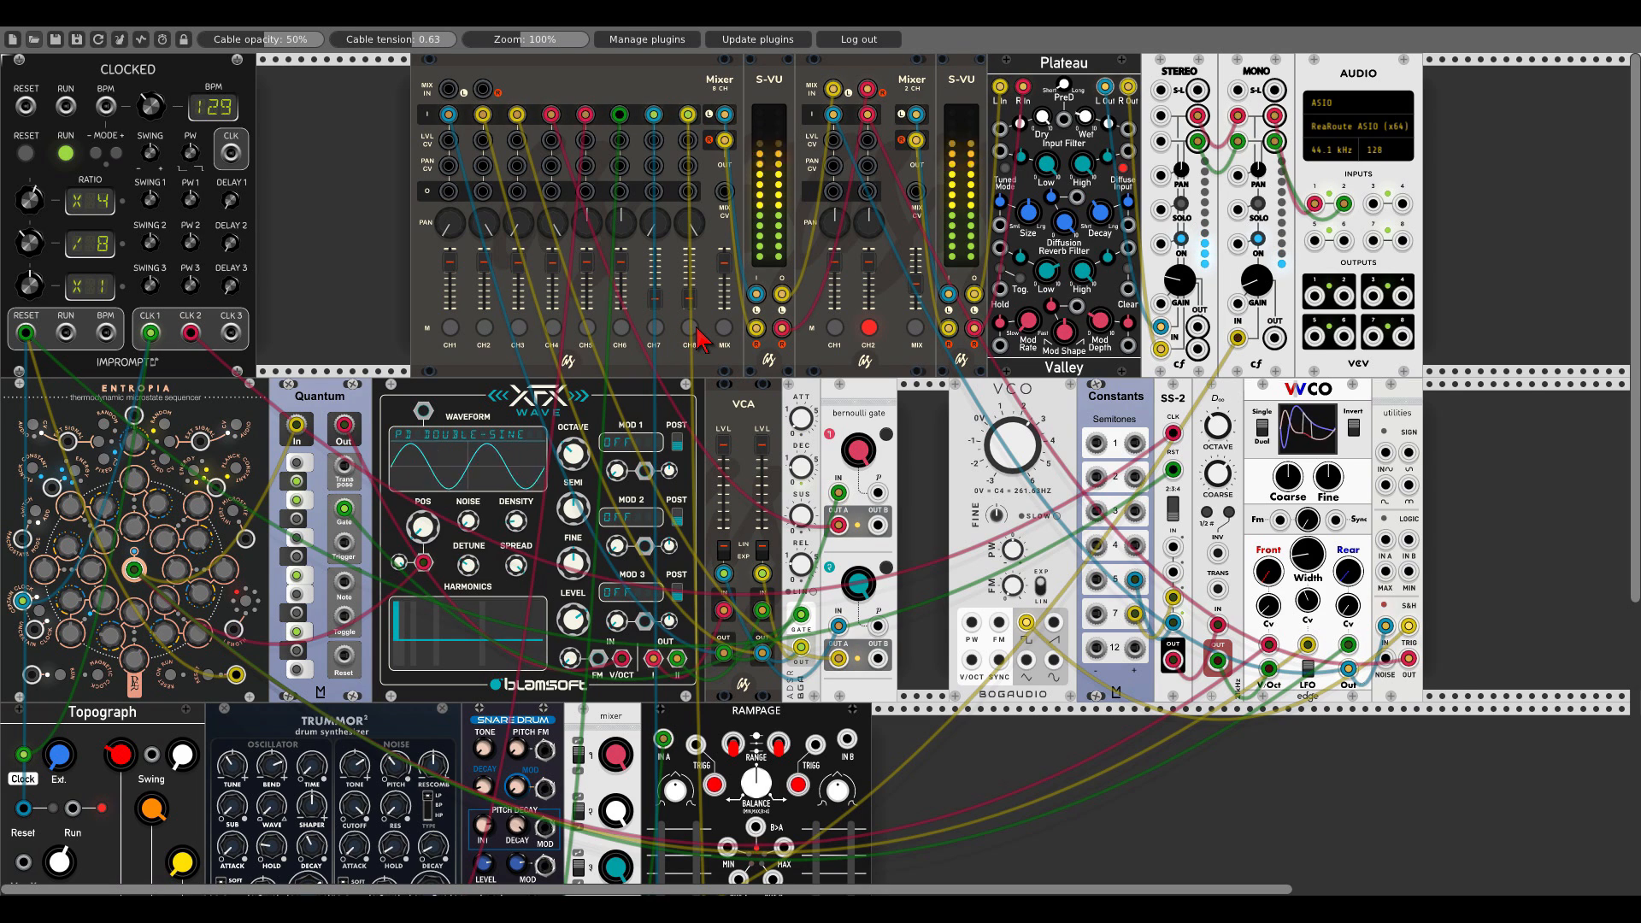